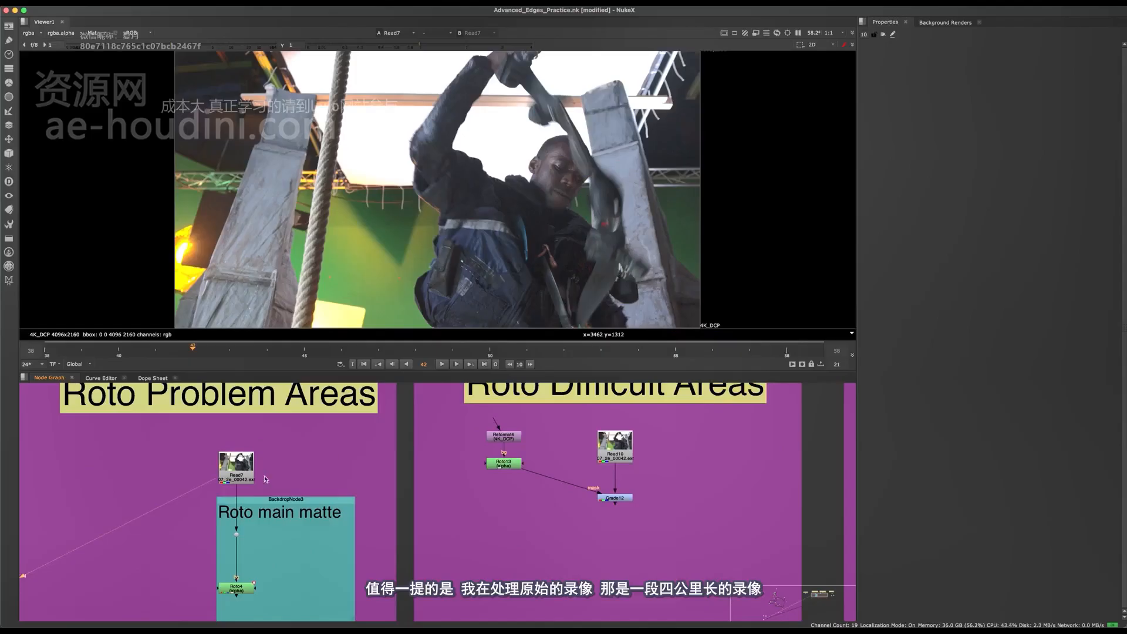
Reposition Roto4 inside the Roto main matte backdrop, view its matte over the plate and open its properties
{"action": "scroll", "coordinate": [644, 259], "scroll_direction": "up", "scroll_amount": 5}
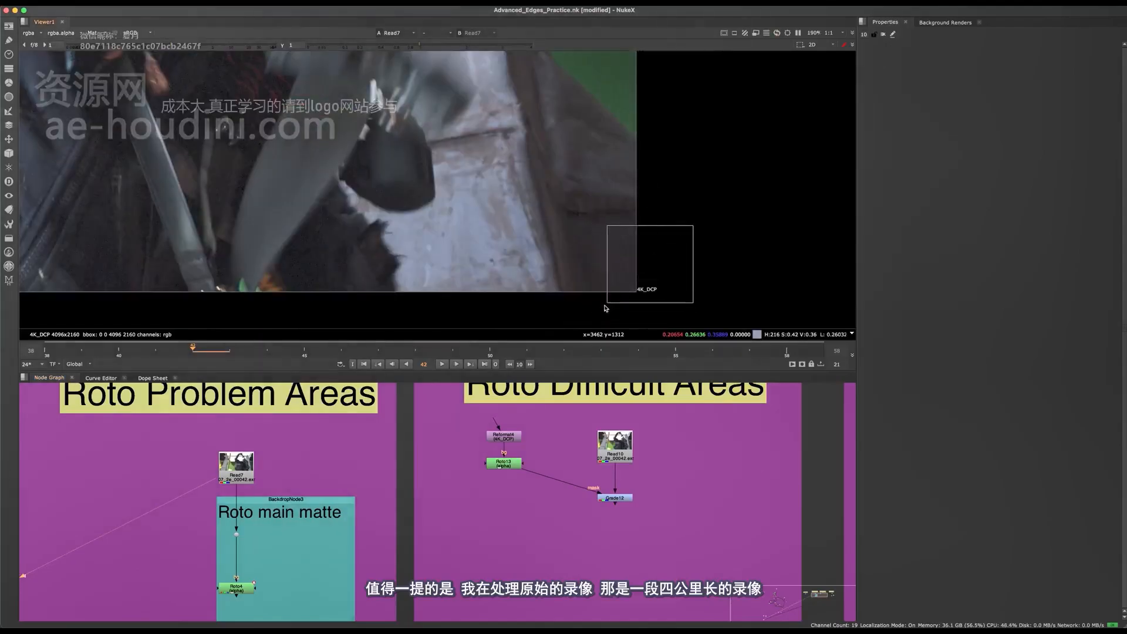
{"action": "key", "text": "f"}
{"action": "left_click_drag", "start_coordinate": [262, 593], "coordinate": [284, 561]}
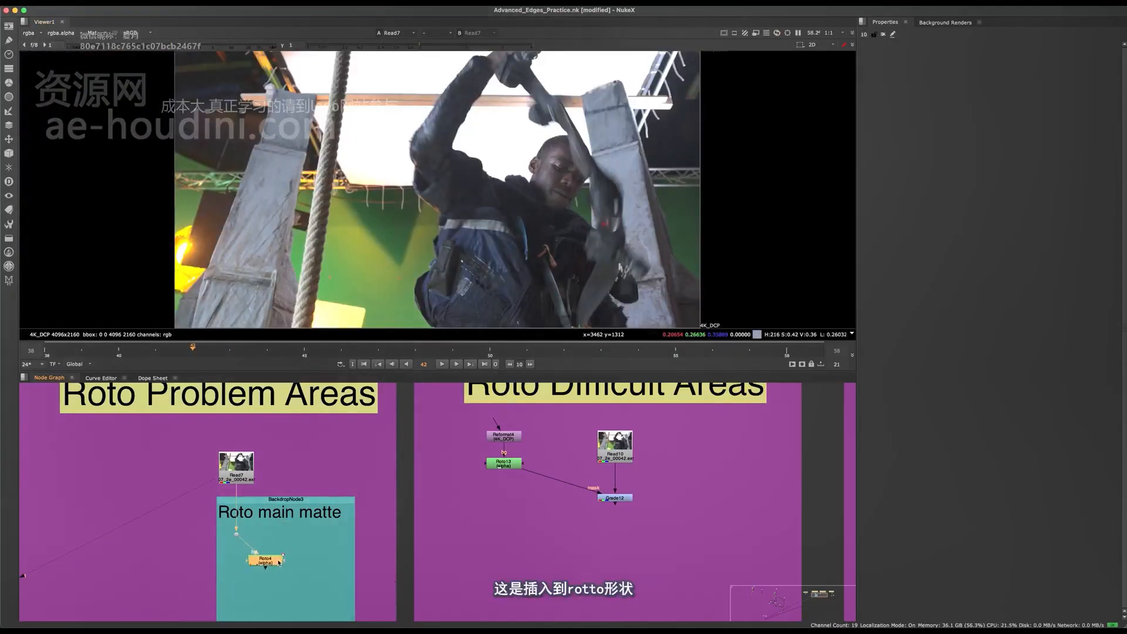
{"action": "key", "text": "1"}
{"action": "double_click", "coordinate": [281, 560]}
{"action": "key", "text": "o"}
{"action": "scroll", "coordinate": [515, 196], "scroll_direction": "down", "scroll_amount": 3}
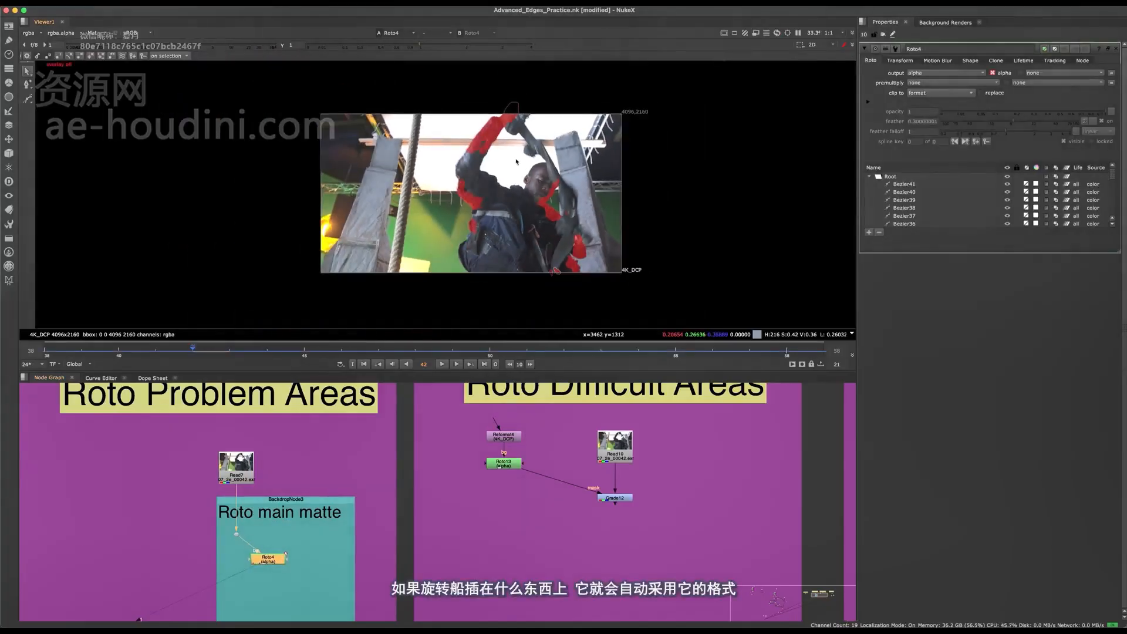
{"action": "scroll", "coordinate": [517, 196], "scroll_direction": "up", "scroll_amount": 2}
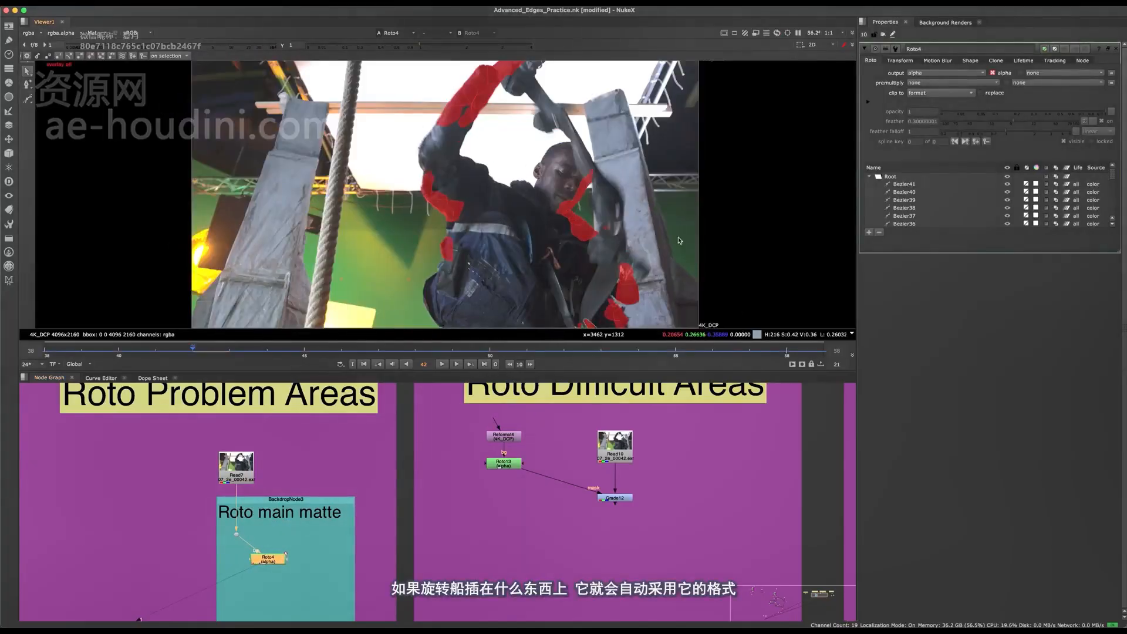
{"action": "middle_click_drag", "start_coordinate": [678, 241], "coordinate": [639, 207]}
{"action": "left_click_drag", "start_coordinate": [683, 279], "coordinate": [661, 300]}
{"action": "middle_click_drag", "start_coordinate": [342, 514], "coordinate": [349, 513]}
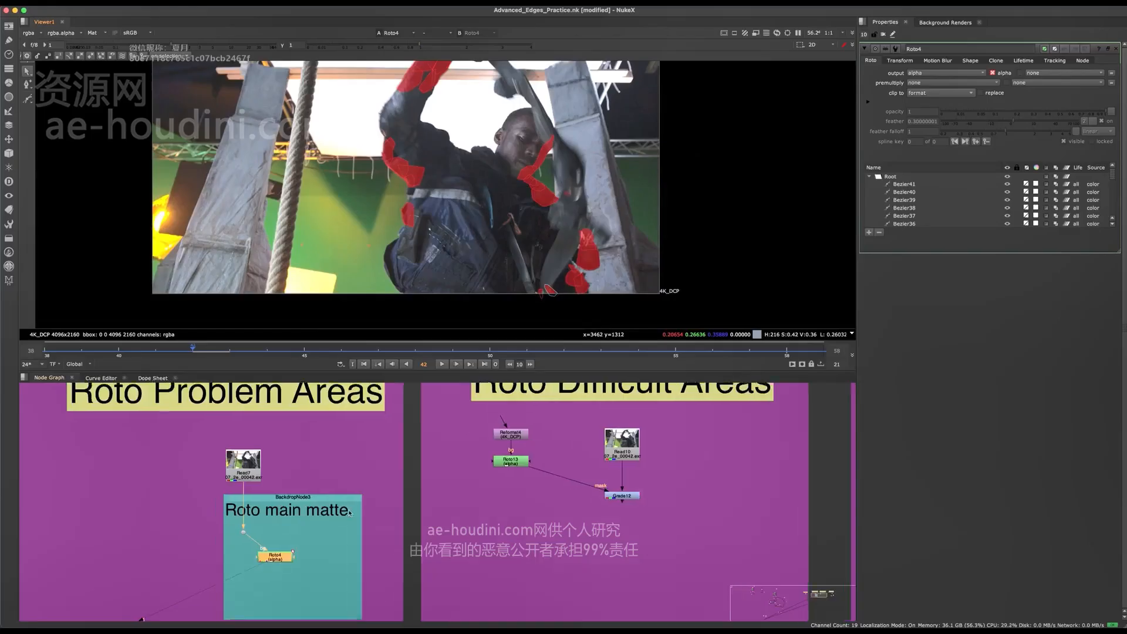
Examine the full size format options in the project settings without changing the format, and close the Roto4 properties
{"action": "scroll", "coordinate": [349, 512], "scroll_direction": "up", "scroll_amount": 3}
{"action": "left_click", "coordinate": [589, 516]}
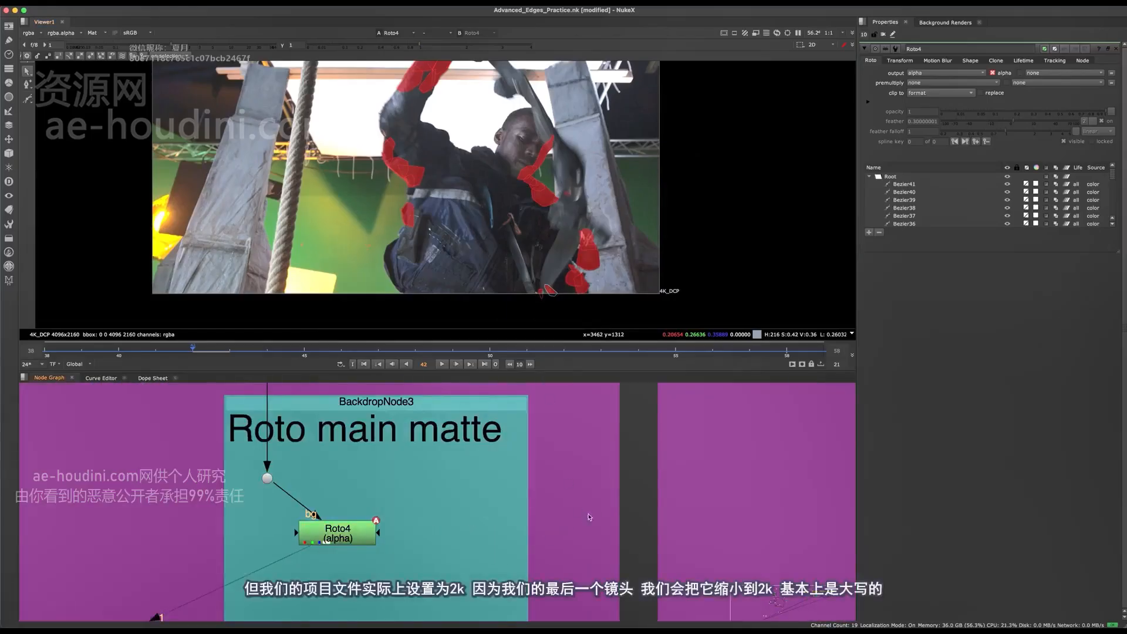
{"action": "key", "text": "s"}
{"action": "left_click", "coordinate": [935, 322]}
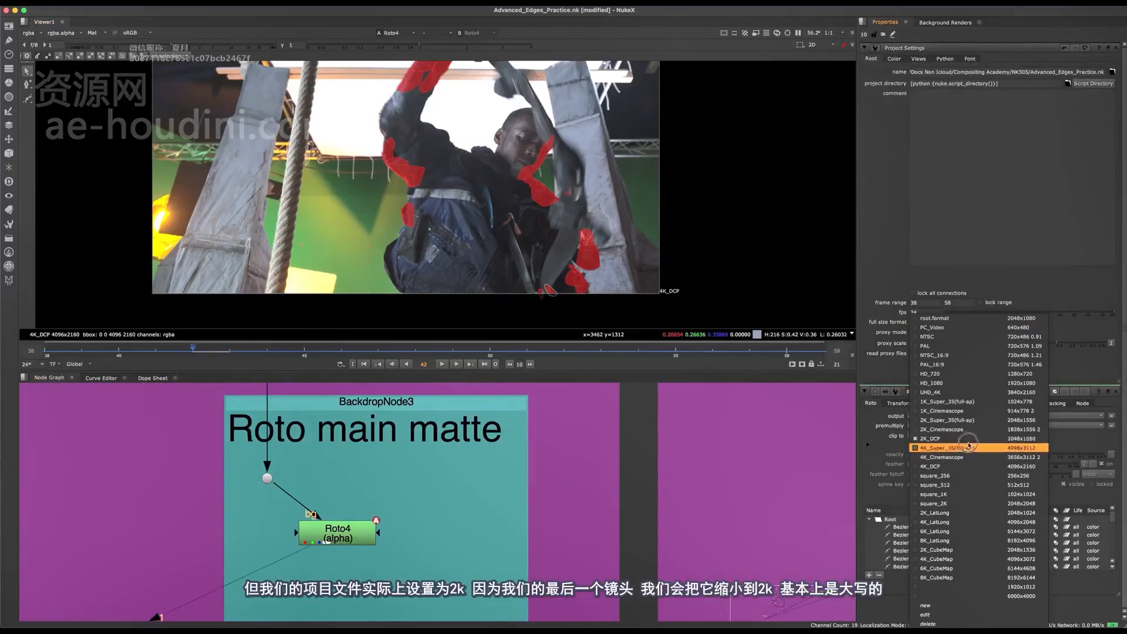
{"action": "left_click", "coordinate": [1077, 365]}
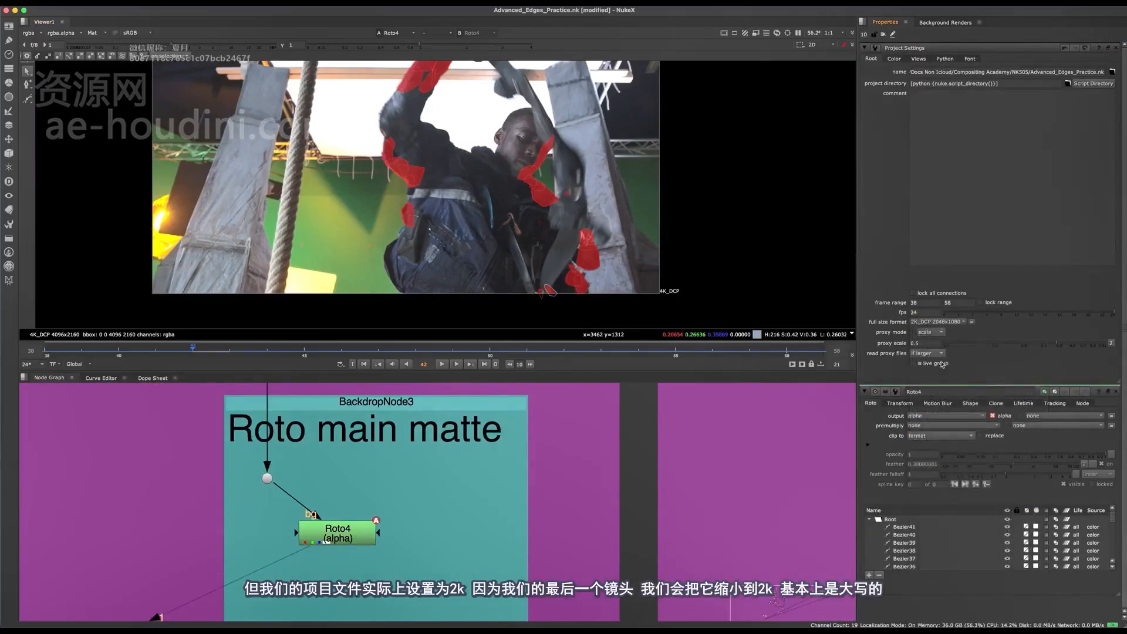
{"action": "mouse_move", "coordinate": [603, 483]}
{"action": "middle_mouse_down"}
{"action": "mouse_move", "coordinate": [681, 490]}
{"action": "mouse_move", "coordinate": [614, 471]}
{"action": "middle_mouse_up"}
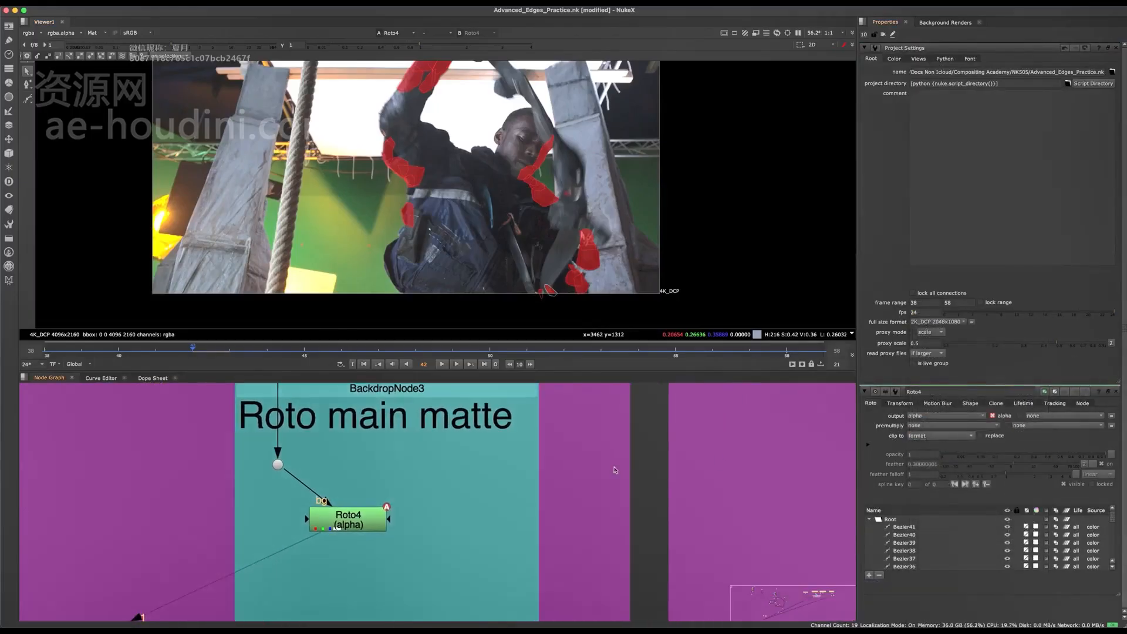
{"action": "left_click", "coordinate": [1116, 391]}
Disconnect Roto4's bg input from the dot and inspect how the matte sits in the frame
{"action": "middle_click_drag", "start_coordinate": [345, 528], "coordinate": [381, 571]}
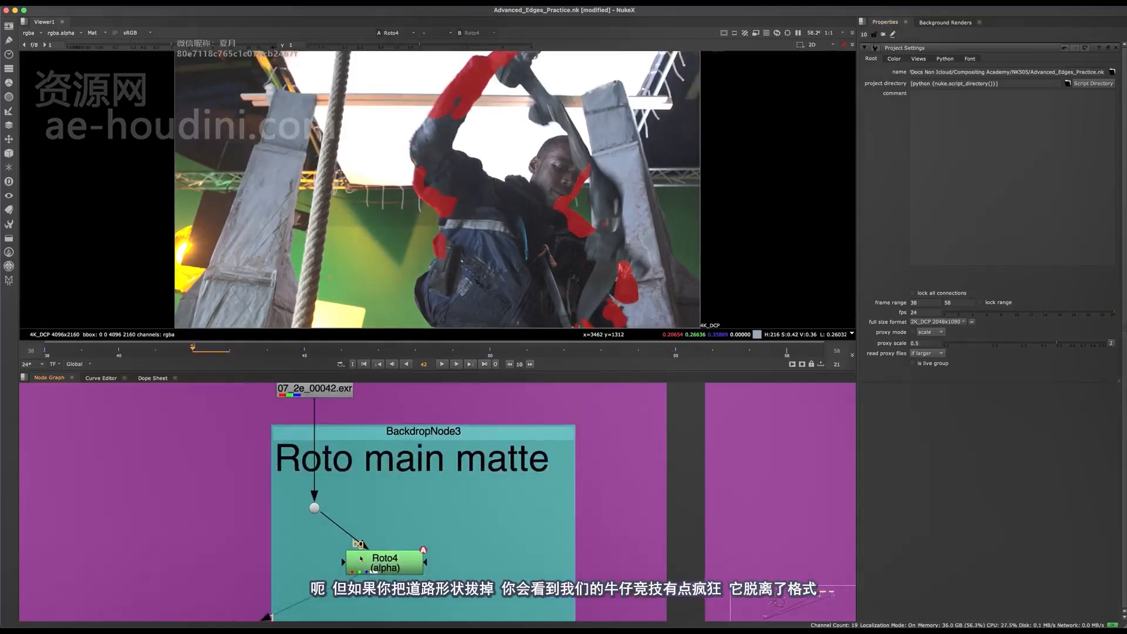
{"action": "left_click", "coordinate": [383, 573]}
{"action": "left_click_drag", "start_coordinate": [338, 520], "coordinate": [356, 510]}
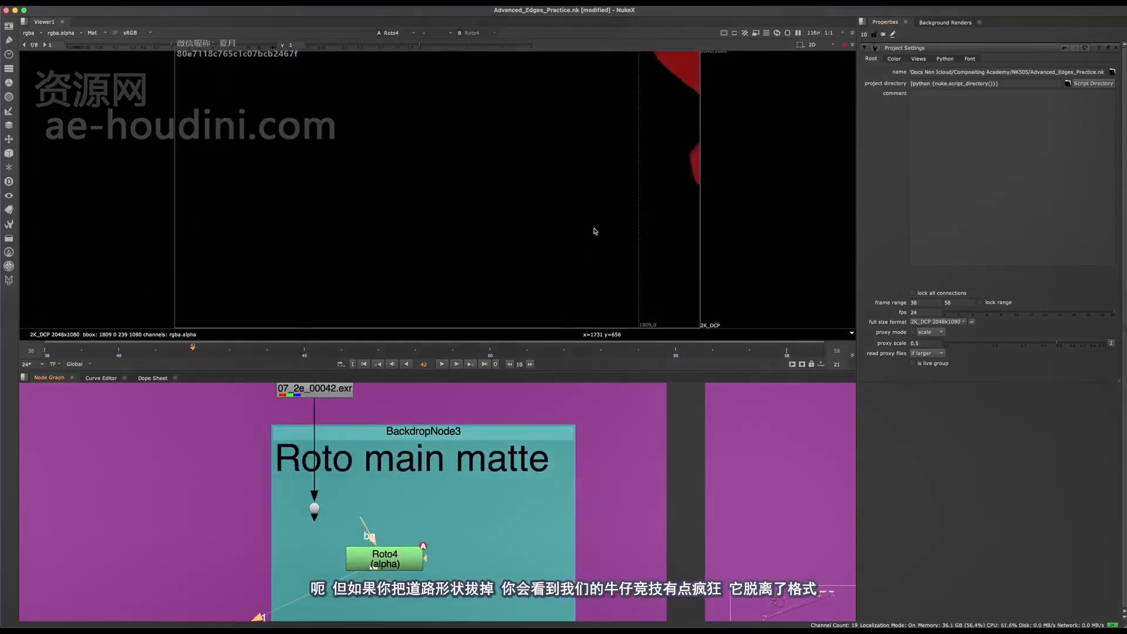
{"action": "middle_click_drag", "start_coordinate": [597, 231], "coordinate": [563, 203]}
{"action": "scroll", "coordinate": [585, 197], "scroll_direction": "down", "scroll_amount": 8}
{"action": "scroll", "coordinate": [658, 165], "scroll_direction": "up", "scroll_amount": 5}
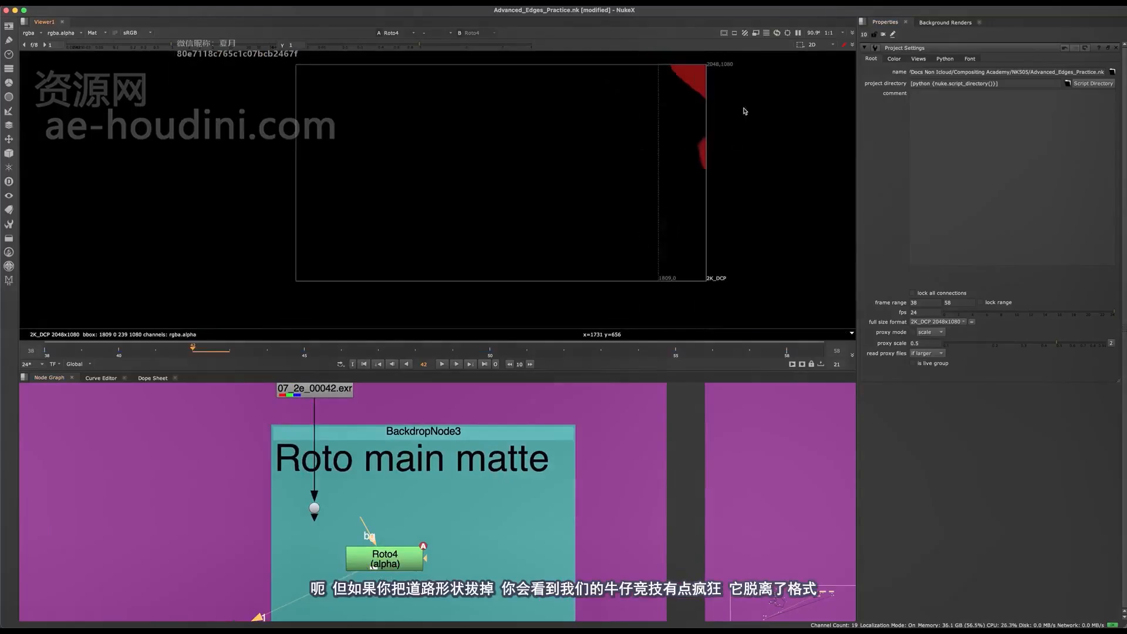
{"action": "scroll", "coordinate": [616, 198], "scroll_direction": "up", "scroll_amount": 2}
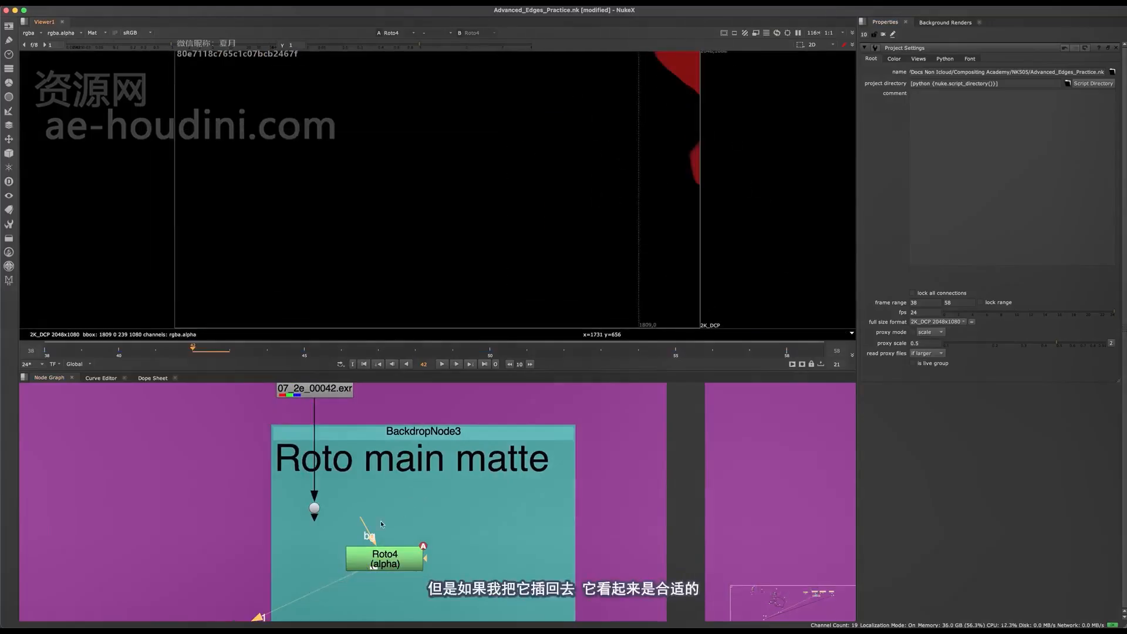
Reconnect Roto4's bg input to the dot beneath the Read7 plate
{"action": "left_click_drag", "start_coordinate": [314, 517], "coordinate": [314, 508]}
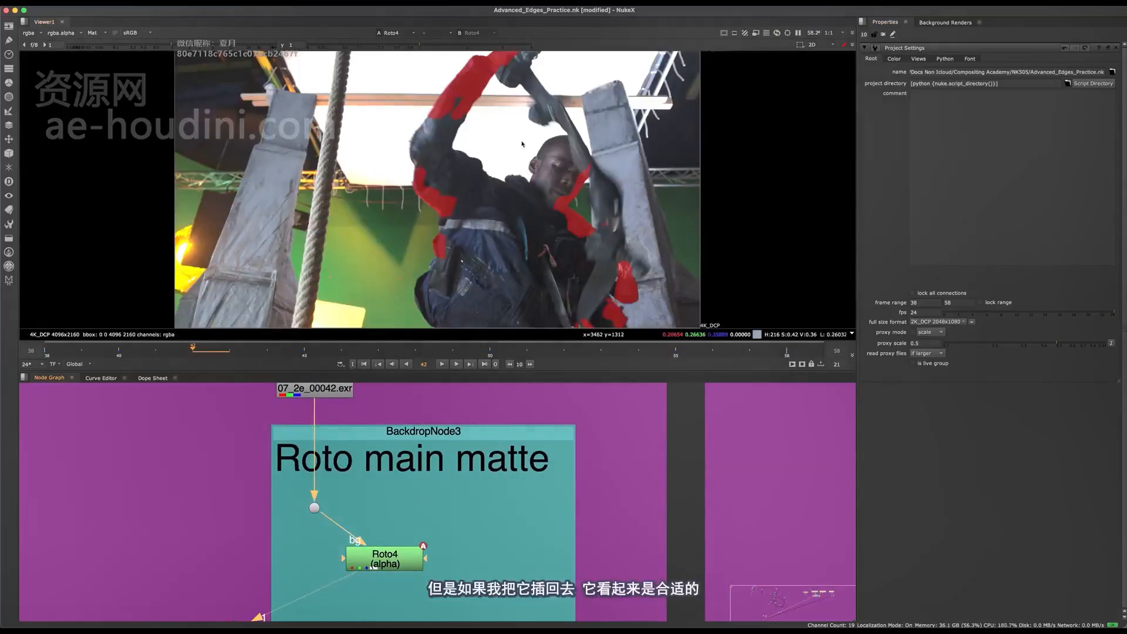
{"action": "middle_click_drag", "start_coordinate": [395, 568], "coordinate": [433, 534]}
{"action": "left_click_drag", "start_coordinate": [433, 534], "coordinate": [445, 536]}
{"action": "middle_click_drag", "start_coordinate": [347, 480], "coordinate": [375, 488]}
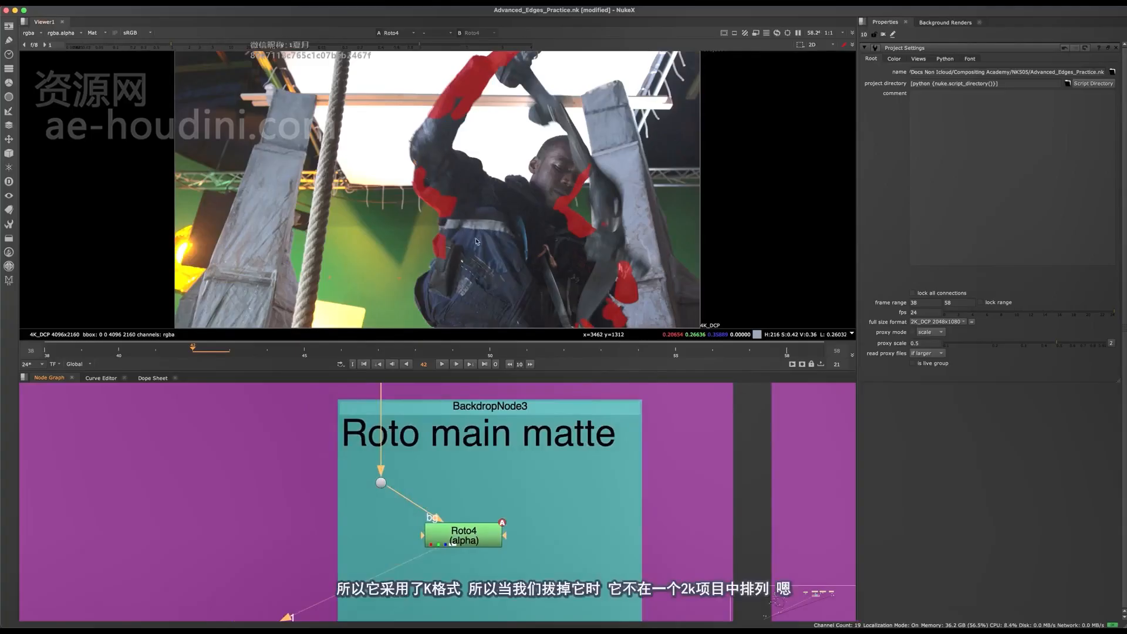
Detach Roto4 from the plate again to compare its matte with the project format, and plug it back into the dot
{"action": "left_click_drag", "start_coordinate": [539, 487], "coordinate": [353, 615]}
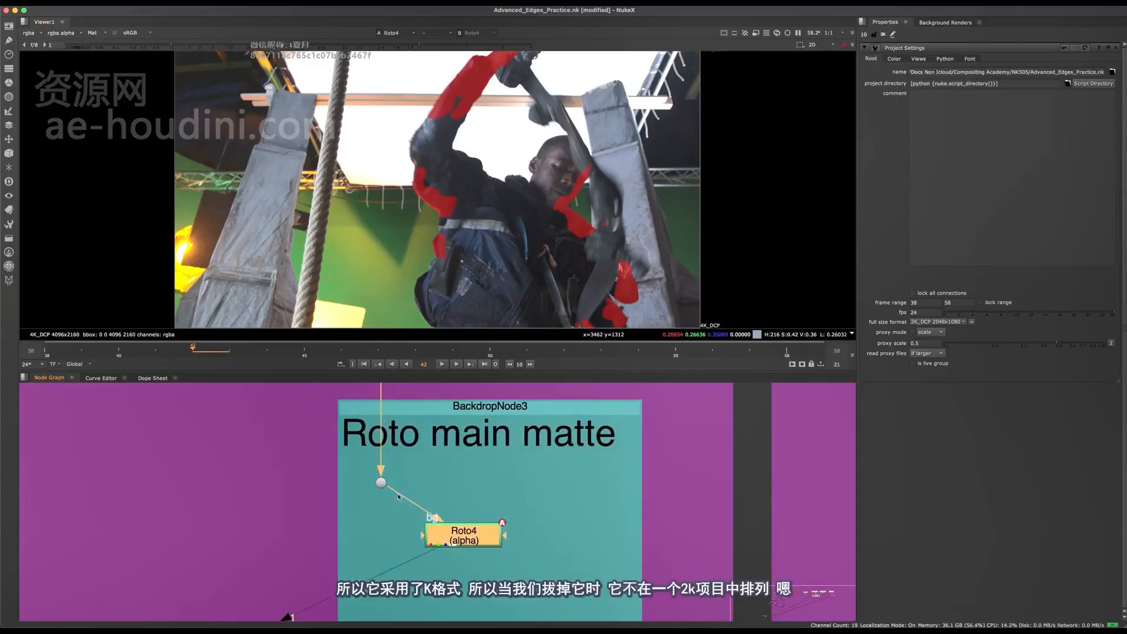
{"action": "key", "text": "super+d"}
{"action": "scroll", "coordinate": [526, 250], "scroll_direction": "down", "scroll_amount": 4}
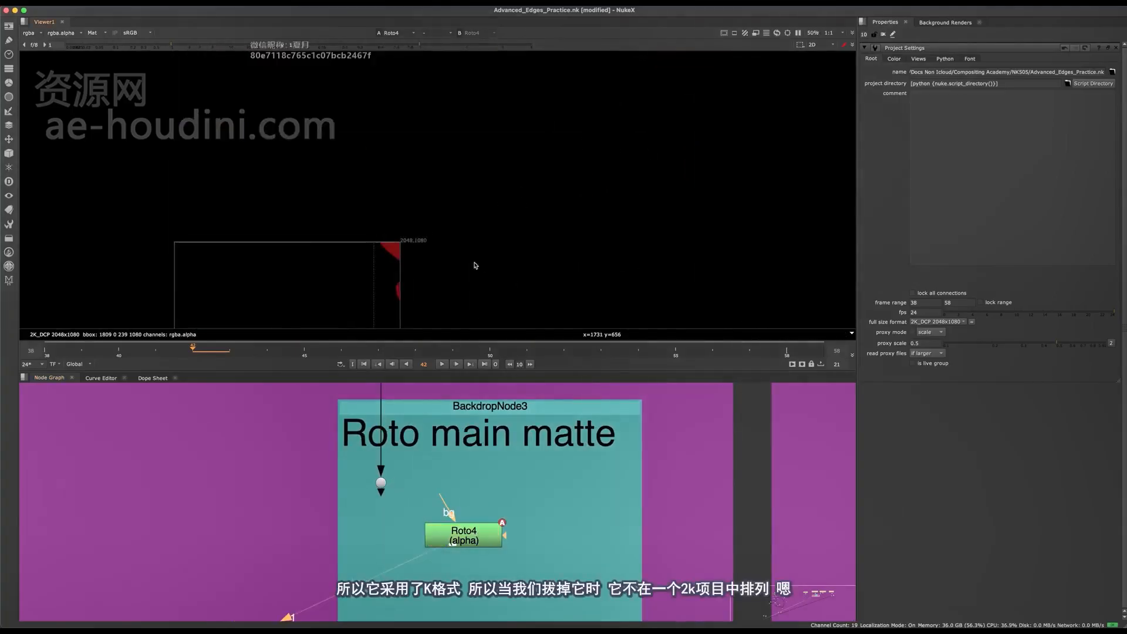
{"action": "scroll", "coordinate": [660, 284], "scroll_direction": "up", "scroll_amount": 4}
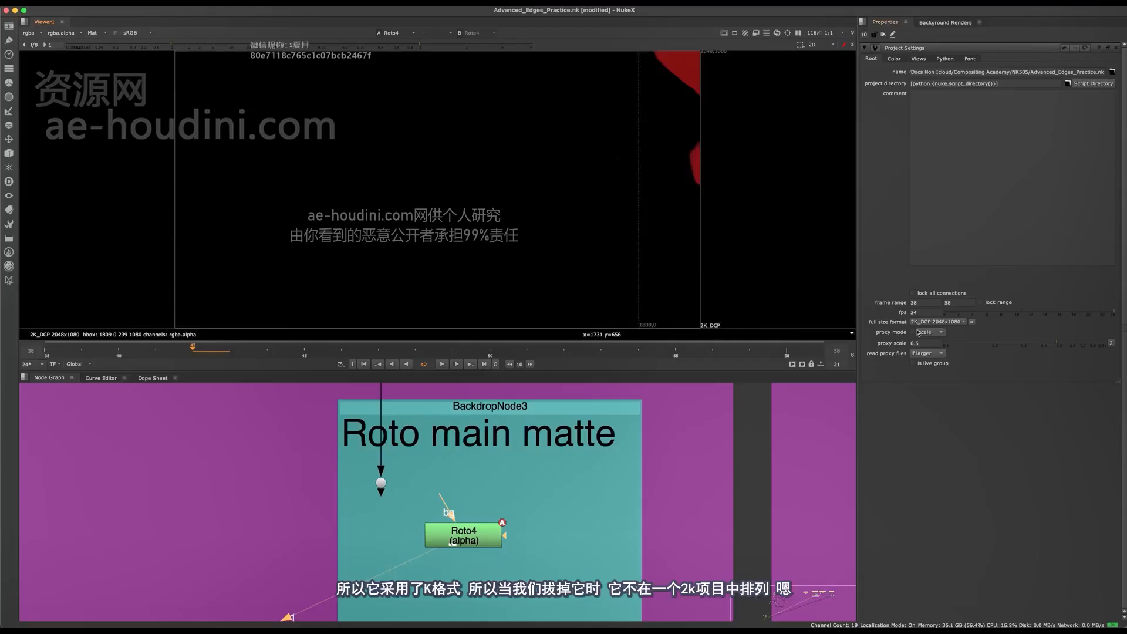
{"action": "scroll", "coordinate": [210, 417], "scroll_direction": "down", "scroll_amount": 4}
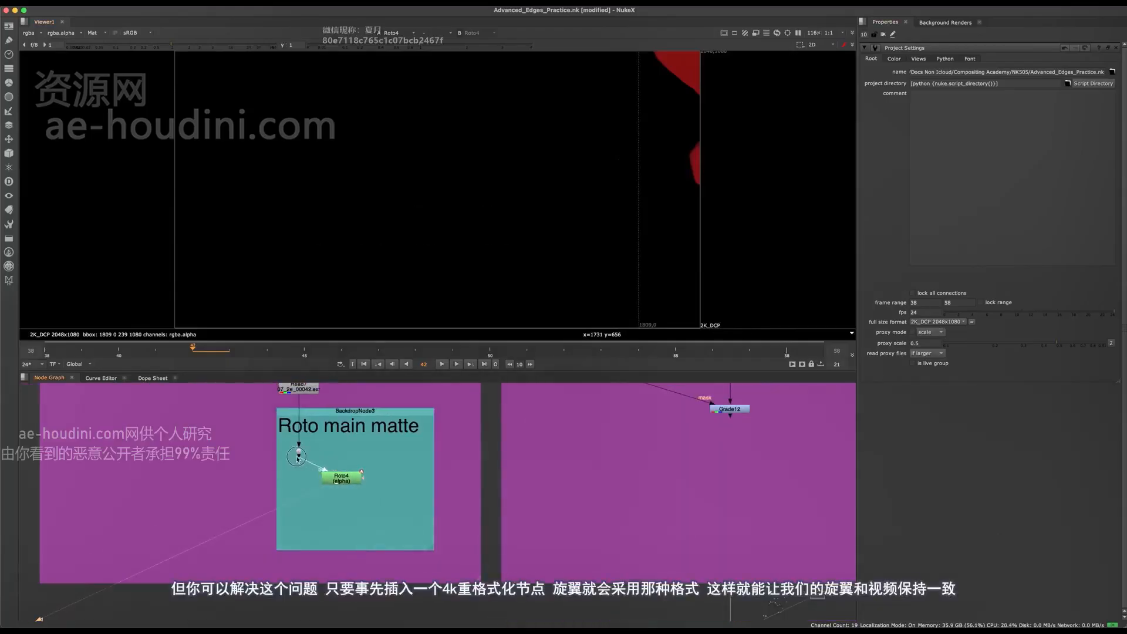
{"action": "left_click_drag", "start_coordinate": [297, 459], "coordinate": [331, 460]}
View the Roto13 matte in the Roto Difficult Areas section and inspect the settings of the Reformat4 node above it
{"action": "middle_click_drag", "start_coordinate": [480, 438], "coordinate": [340, 559]}
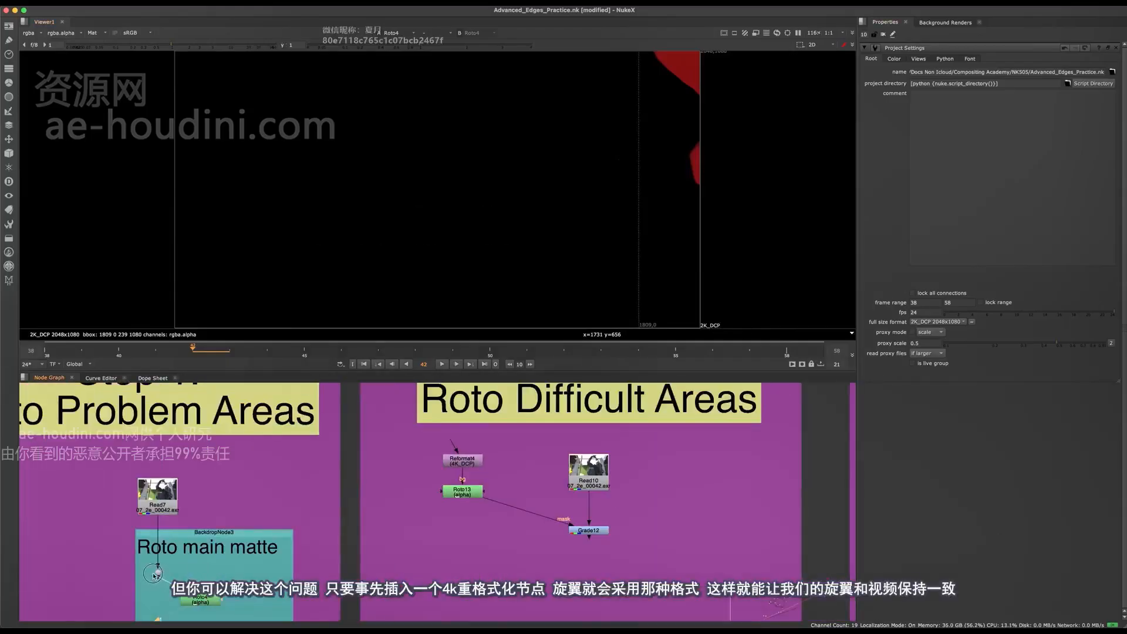
{"action": "key", "text": "2"}
{"action": "scroll", "coordinate": [514, 433], "scroll_direction": "up", "scroll_amount": 4}
{"action": "left_click", "coordinate": [438, 521]}
{"action": "key", "text": "1"}
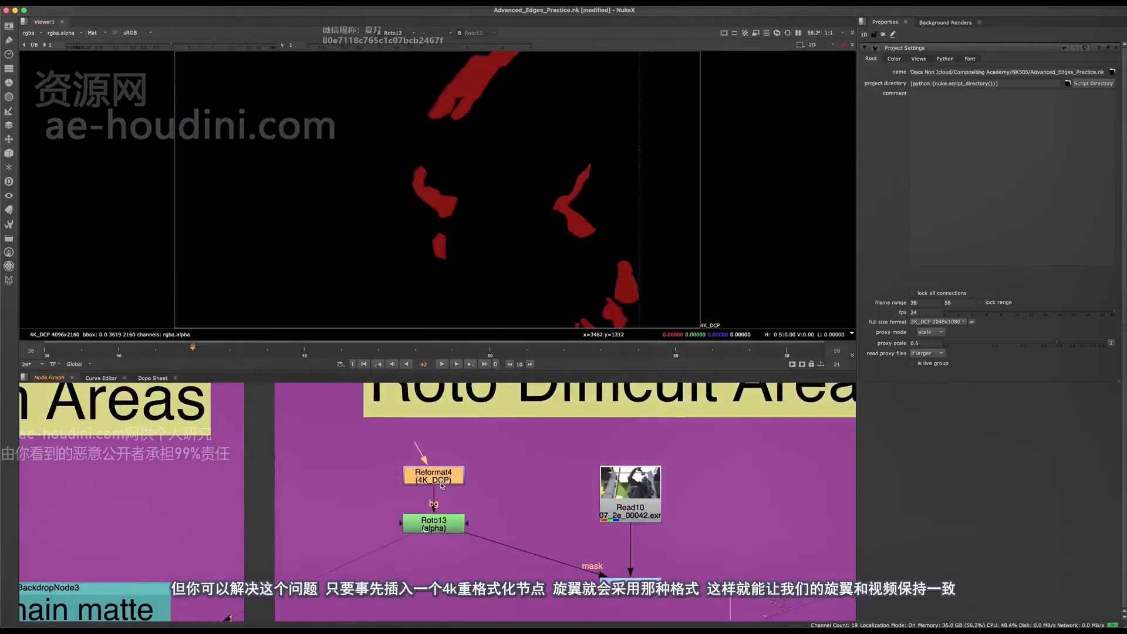
{"action": "double_click", "coordinate": [443, 478]}
{"action": "middle_click_drag", "start_coordinate": [431, 522], "coordinate": [361, 492]}
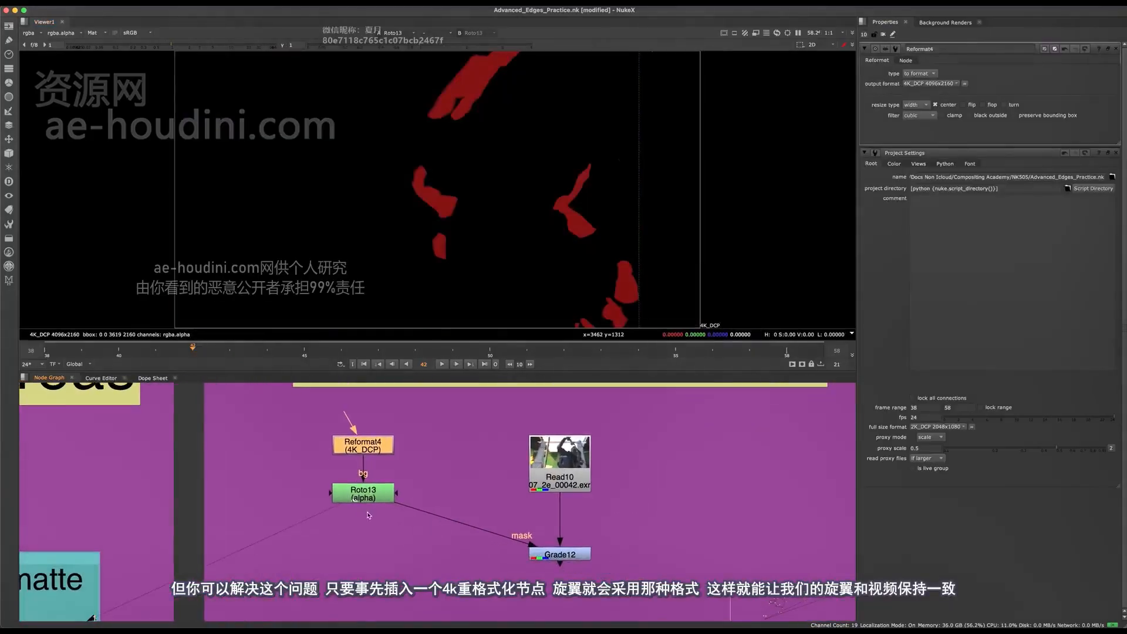
{"action": "left_click", "coordinate": [361, 487]}
{"action": "mouse_move", "coordinate": [357, 506]}
{"action": "left_mouse_down"}
{"action": "mouse_move", "coordinate": [357, 545]}
{"action": "mouse_move", "coordinate": [358, 516]}
{"action": "left_mouse_up"}
{"action": "scroll", "coordinate": [533, 175], "scroll_direction": "down", "scroll_amount": 3}
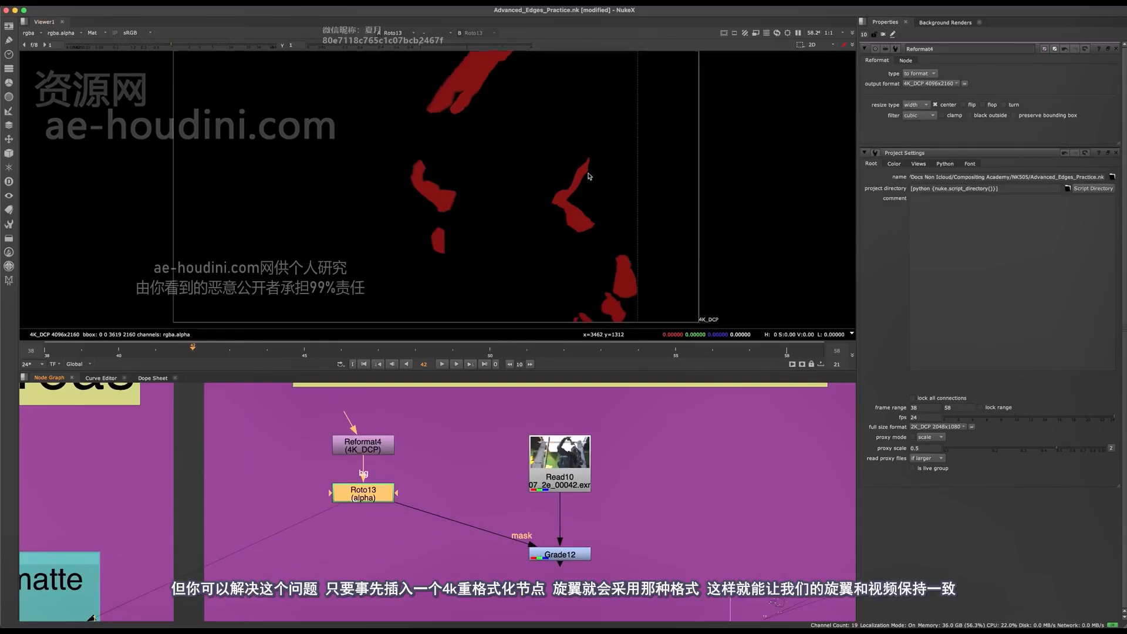
View Grade12 and toggle it off and on to check the Roto13 mask's alignment with the plate
{"action": "key", "text": "f"}
{"action": "left_click", "coordinate": [560, 554]}
{"action": "key", "text": "1"}
{"action": "left_click_drag", "start_coordinate": [661, 609], "coordinate": [461, 499]}
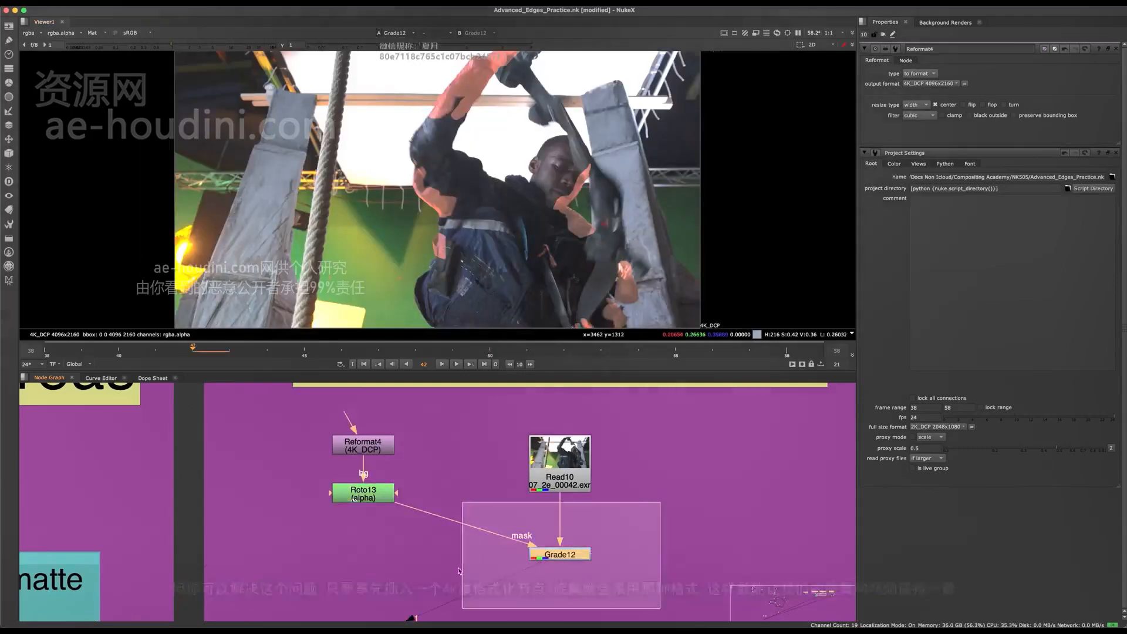
{"action": "key", "text": "d"}
{"action": "key", "text": "d"}
{"action": "key", "text": "d"}
{"action": "key", "text": "d"}
{"action": "key", "text": "d"}
{"action": "key", "text": "d"}
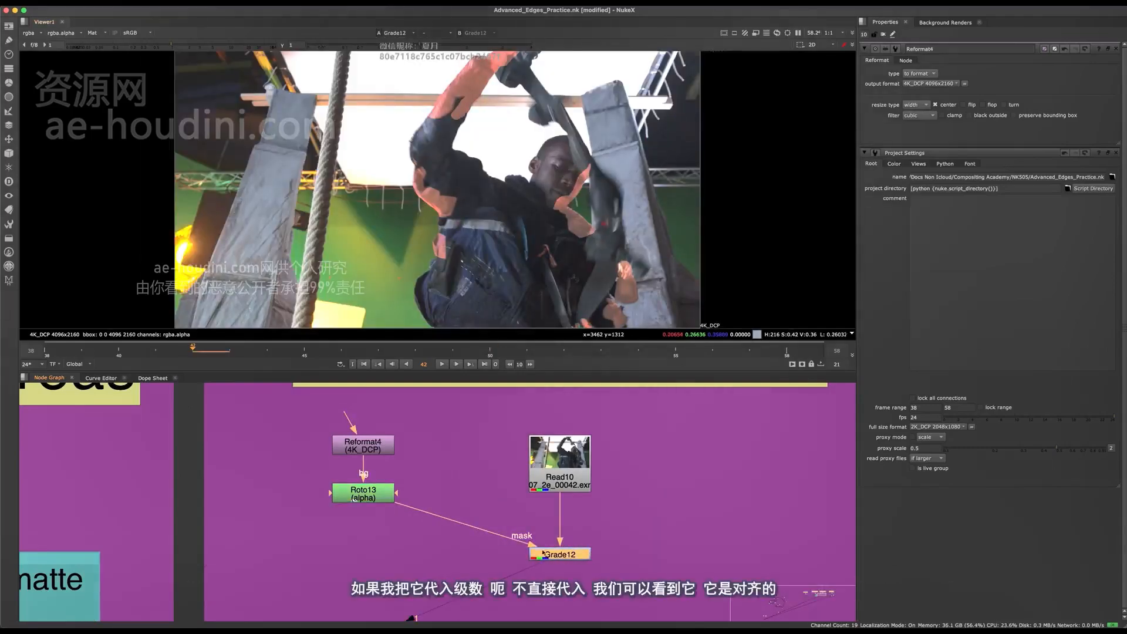
Close the Reformat4 properties and the project settings
{"action": "middle_click_drag", "start_coordinate": [389, 576], "coordinate": [514, 502]}
{"action": "scroll", "coordinate": [514, 501], "scroll_direction": "down", "scroll_amount": 1}
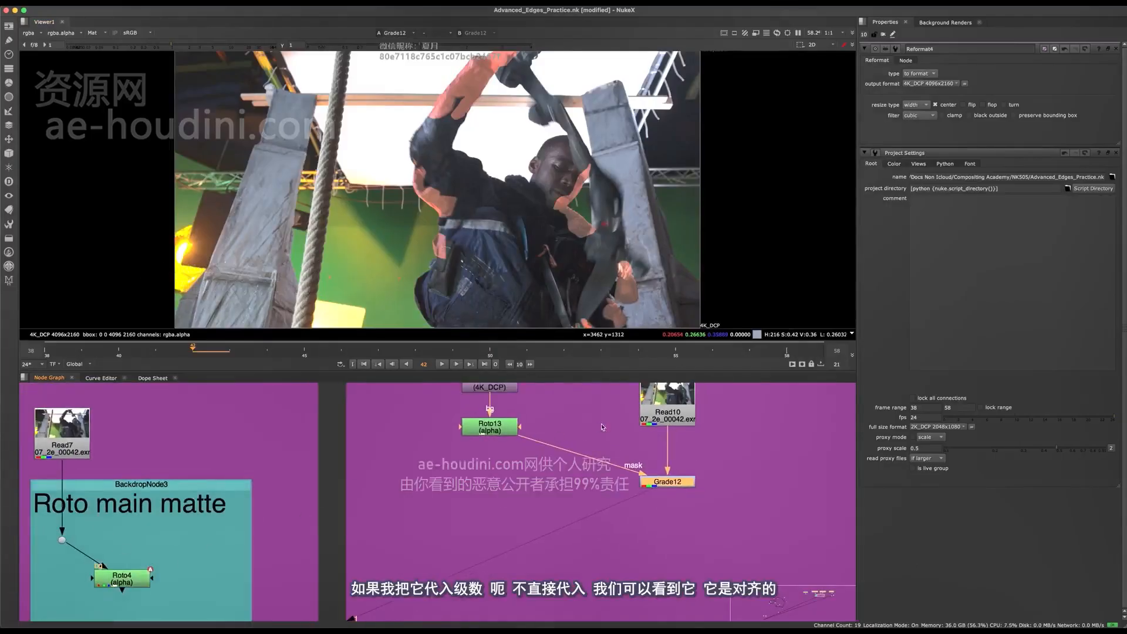
{"action": "middle_click_drag", "start_coordinate": [604, 427], "coordinate": [547, 501]}
{"action": "left_click", "coordinate": [1116, 49]}
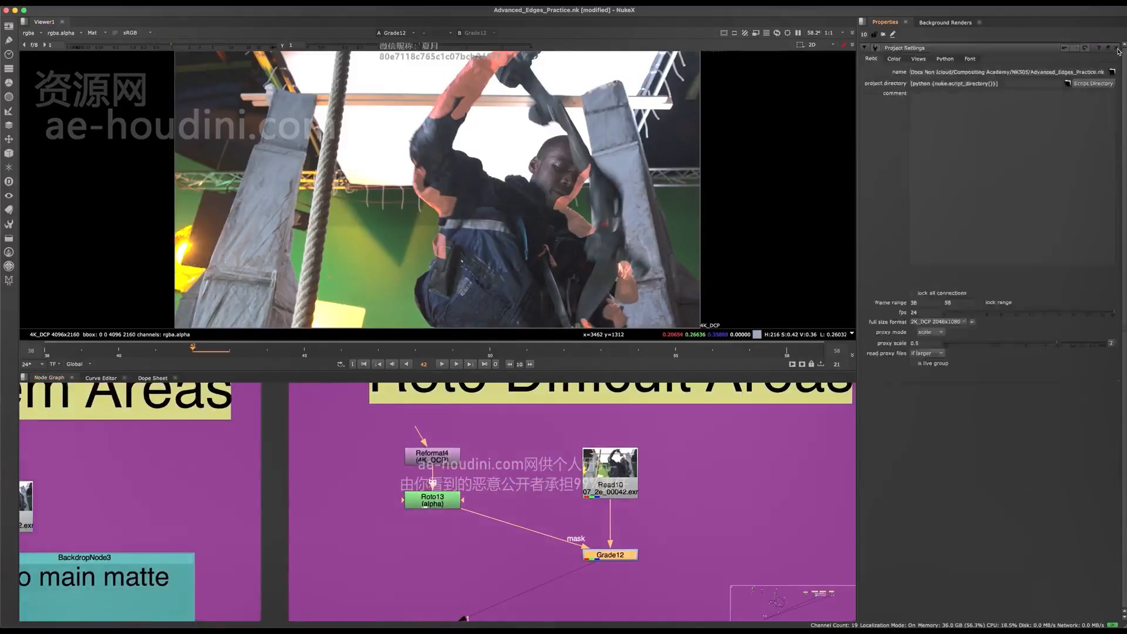
{"action": "left_click", "coordinate": [1116, 49]}
{"action": "middle_click_drag", "start_coordinate": [836, 284], "coordinate": [721, 271]}
{"action": "middle_click_drag", "start_coordinate": [482, 489], "coordinate": [358, 482]}
{"action": "middle_click_drag", "start_coordinate": [364, 261], "coordinate": [478, 274]}
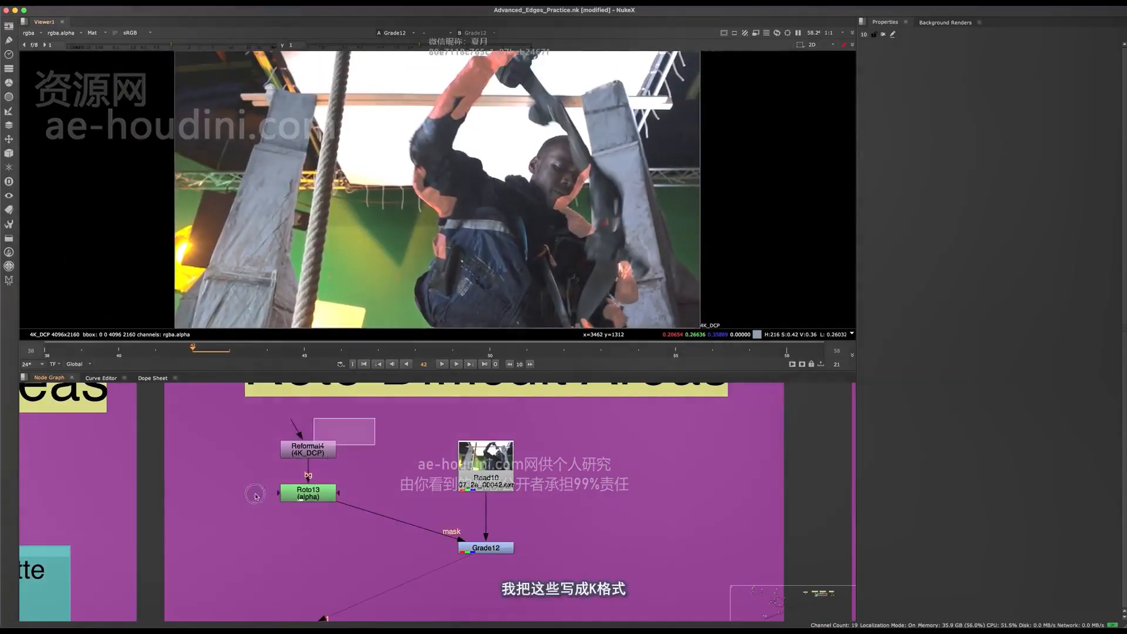
{"action": "scroll", "coordinate": [254, 491], "scroll_direction": "down", "scroll_amount": 3}
{"action": "scroll", "coordinate": [288, 523], "scroll_direction": "up", "scroll_amount": 3}
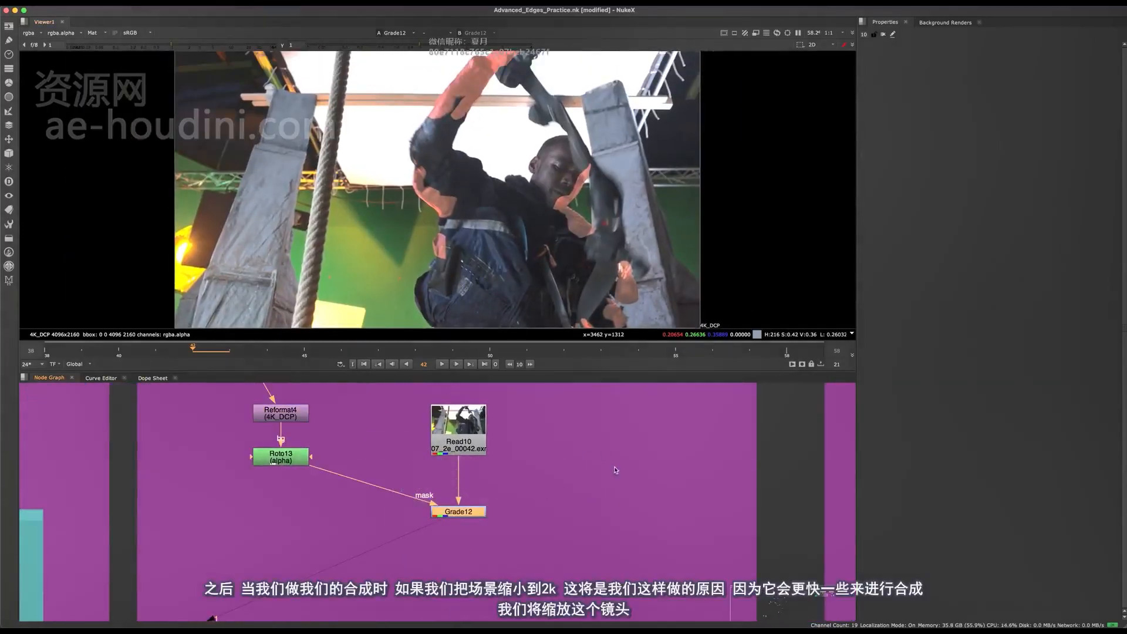
{"action": "scroll", "coordinate": [510, 453], "scroll_direction": "down", "scroll_amount": 10}
{"action": "middle_click_drag", "start_coordinate": [421, 508], "coordinate": [565, 491]}
{"action": "scroll", "coordinate": [649, 437], "scroll_direction": "up", "scroll_amount": 5}
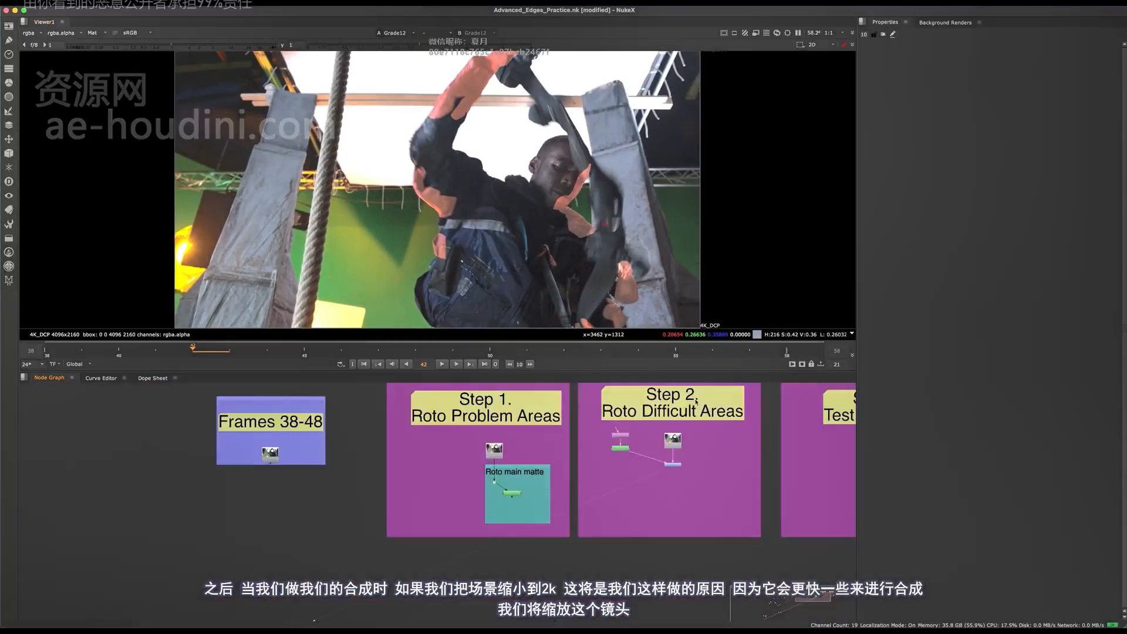
{"action": "middle_click_drag", "start_coordinate": [649, 437], "coordinate": [492, 488]}
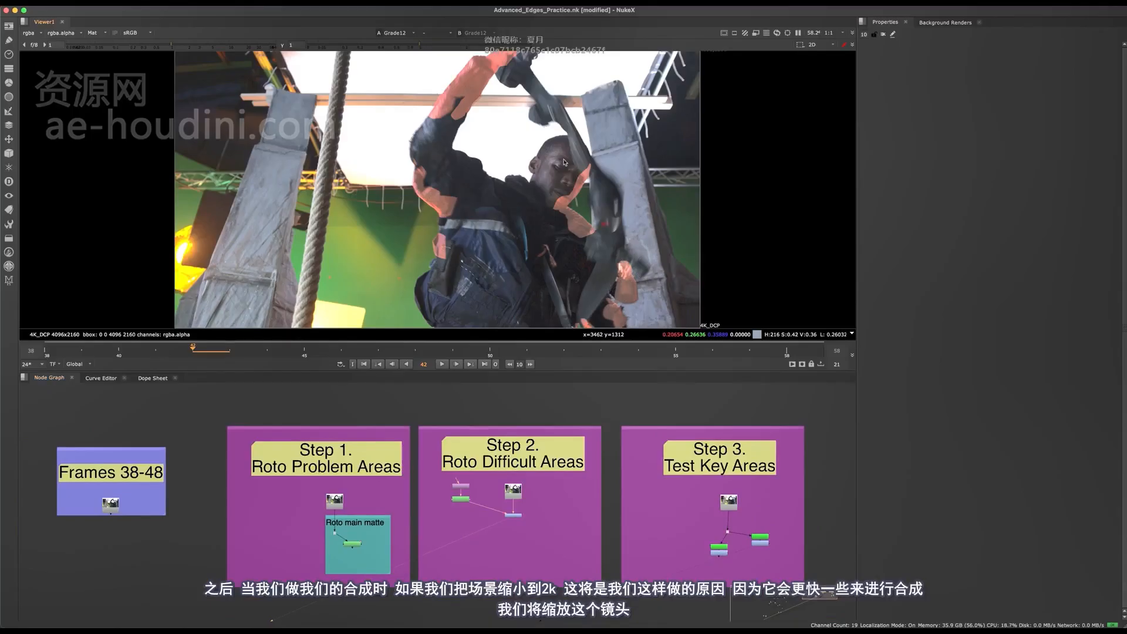
{"action": "scroll", "coordinate": [552, 567], "scroll_direction": "up", "scroll_amount": 3}
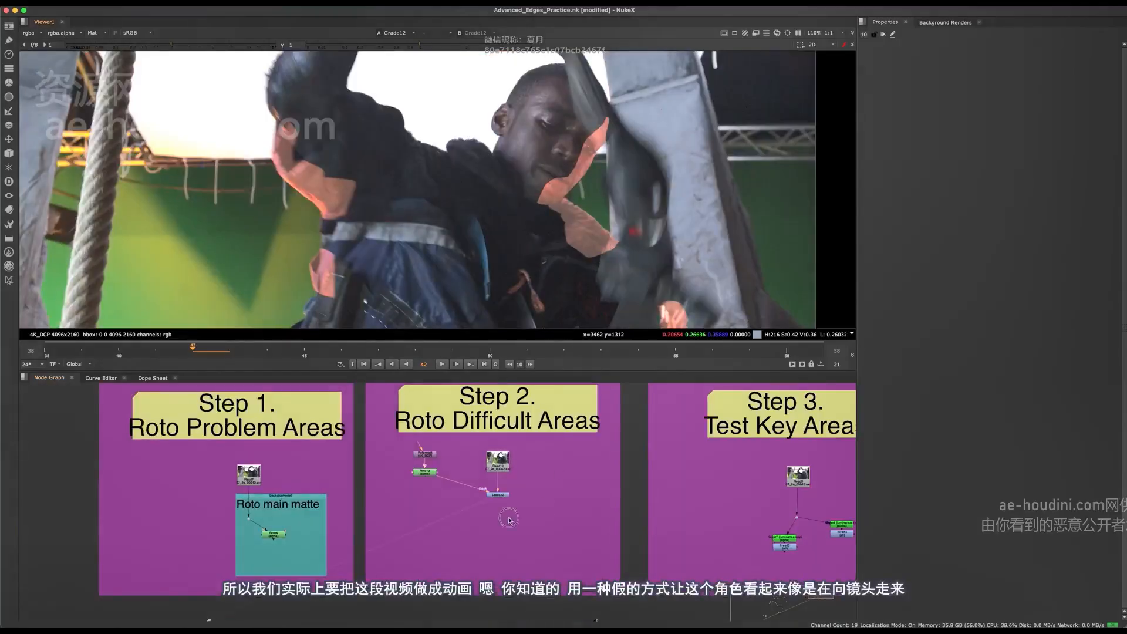
Delete the misplaced Transform node, add a new one directly after Grade12 and view its output
{"action": "scroll", "coordinate": [486, 522], "scroll_direction": "up", "scroll_amount": 3}
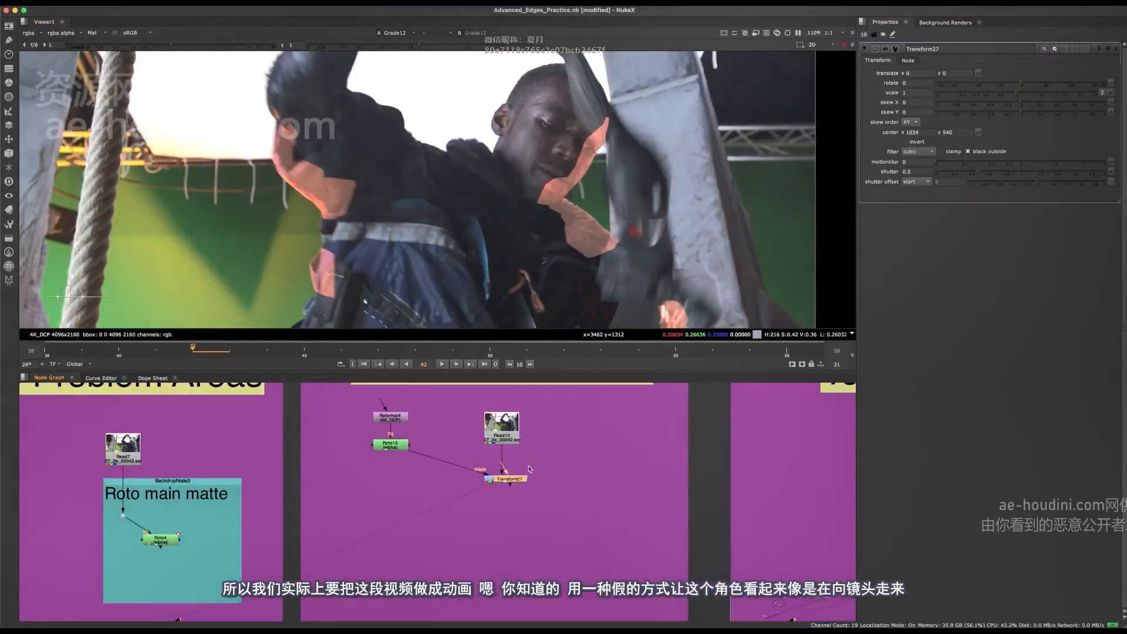
{"action": "key", "text": "Delete"}
{"action": "left_click_drag", "start_coordinate": [547, 458], "coordinate": [452, 526]}
{"action": "key", "text": "t"}
{"action": "key", "text": "1"}
Scale the Transform27 node to 1.7 and examine the masked arm and hand areas in the enlarged plate
{"action": "key", "text": "f"}
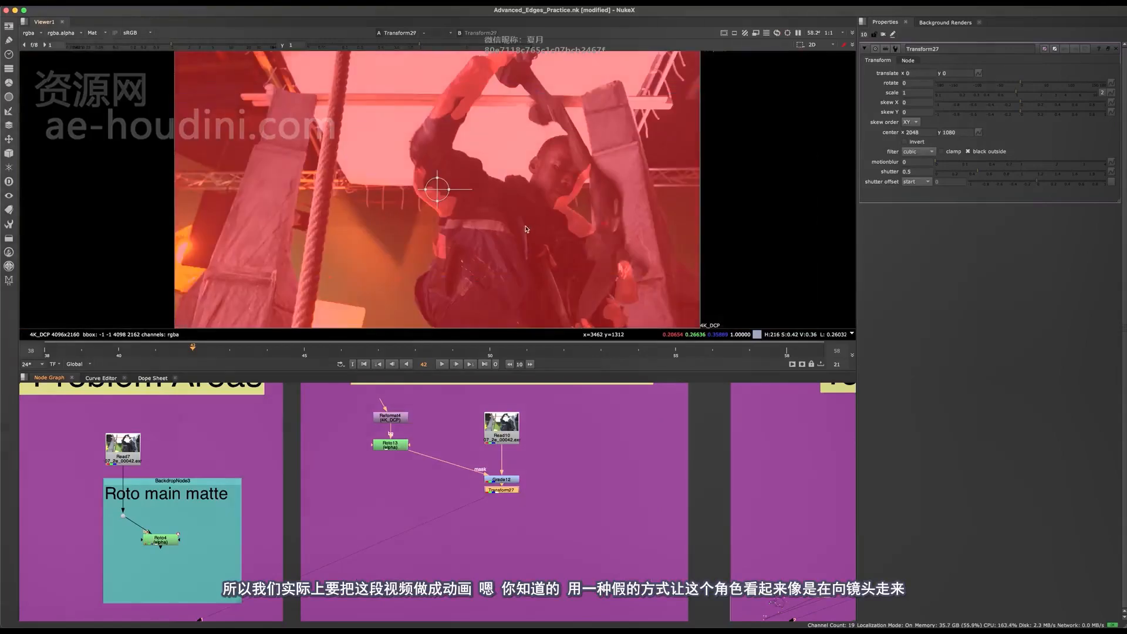
{"action": "key", "text": "m"}
{"action": "left_click", "coordinate": [1031, 92]}
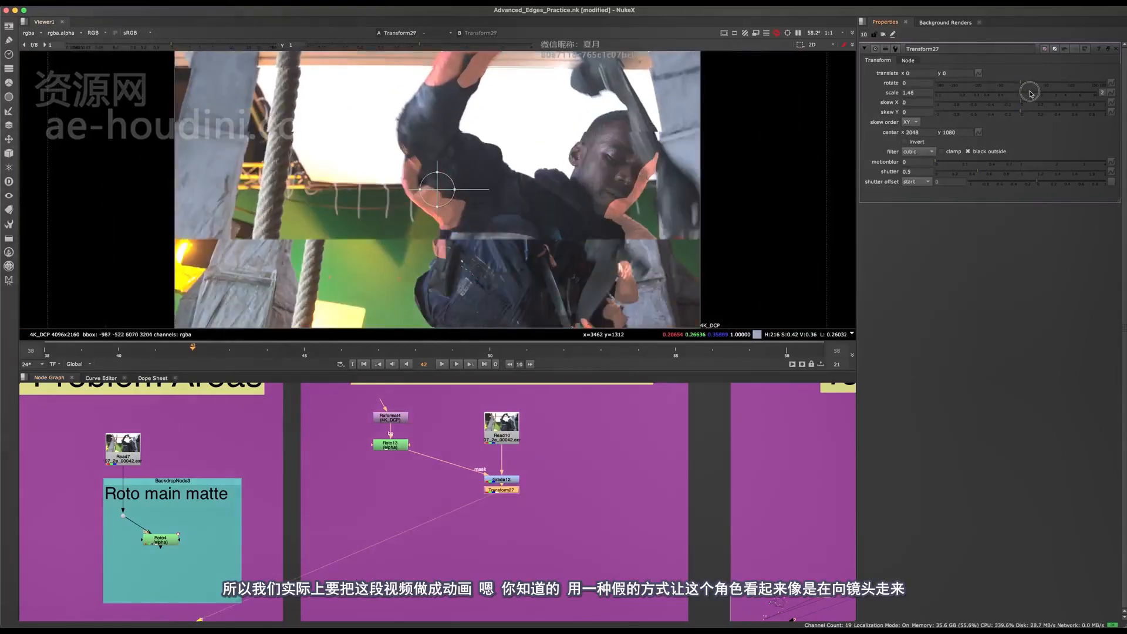
{"action": "mouse_move", "coordinate": [1032, 93]}
{"action": "left_mouse_down"}
{"action": "mouse_move", "coordinate": [1019, 93]}
{"action": "mouse_move", "coordinate": [1034, 97]}
{"action": "left_mouse_up"}
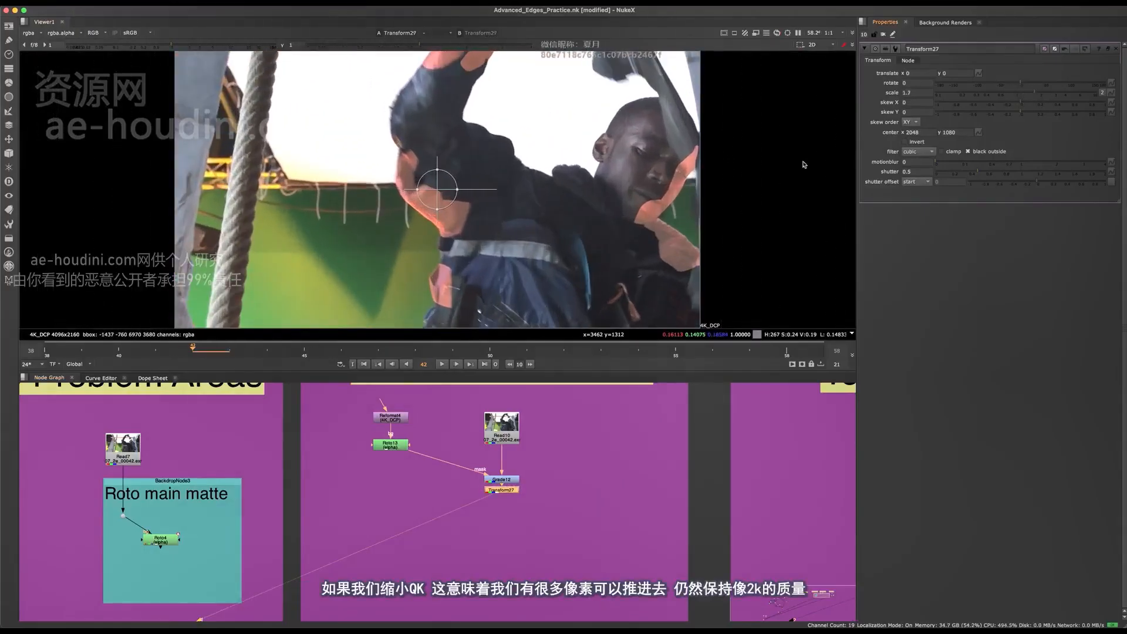
{"action": "middle_click_drag", "start_coordinate": [659, 209], "coordinate": [554, 206]}
{"action": "scroll", "coordinate": [555, 206], "scroll_direction": "up", "scroll_amount": 1}
{"action": "scroll", "coordinate": [555, 206], "scroll_direction": "up", "scroll_amount": 3}
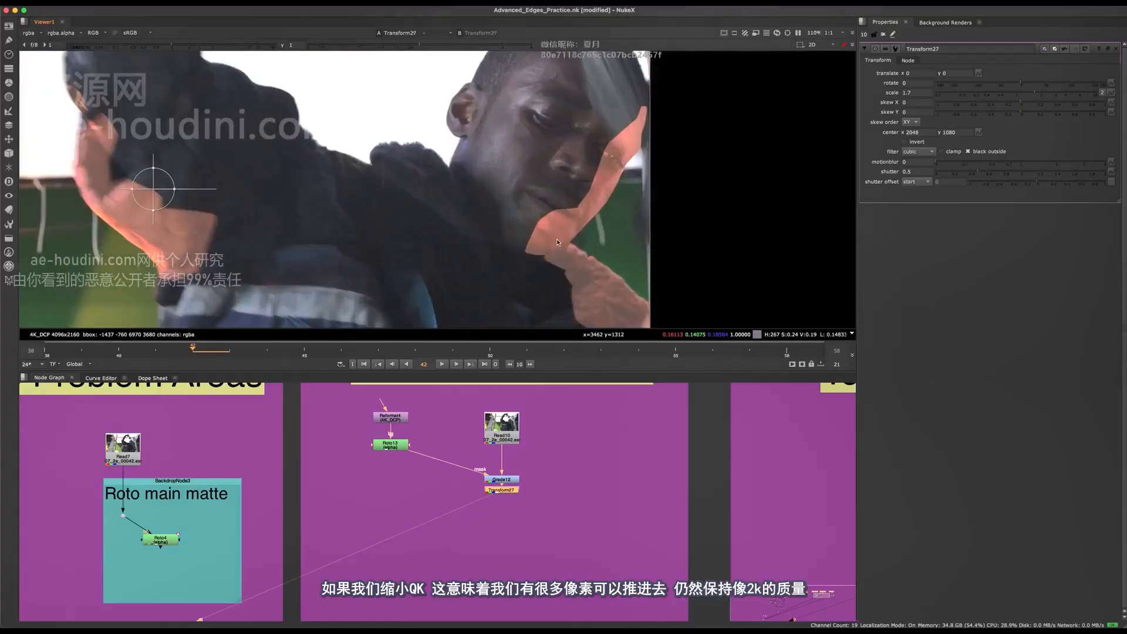
Toggle Transform27 to compare the framing with and without scaling, and delete the node after Grade12
{"action": "key", "text": "d"}
{"action": "key", "text": "f"}
{"action": "key", "text": "d"}
{"action": "key", "text": "d"}
{"action": "scroll", "coordinate": [492, 501], "scroll_direction": "up", "scroll_amount": 4}
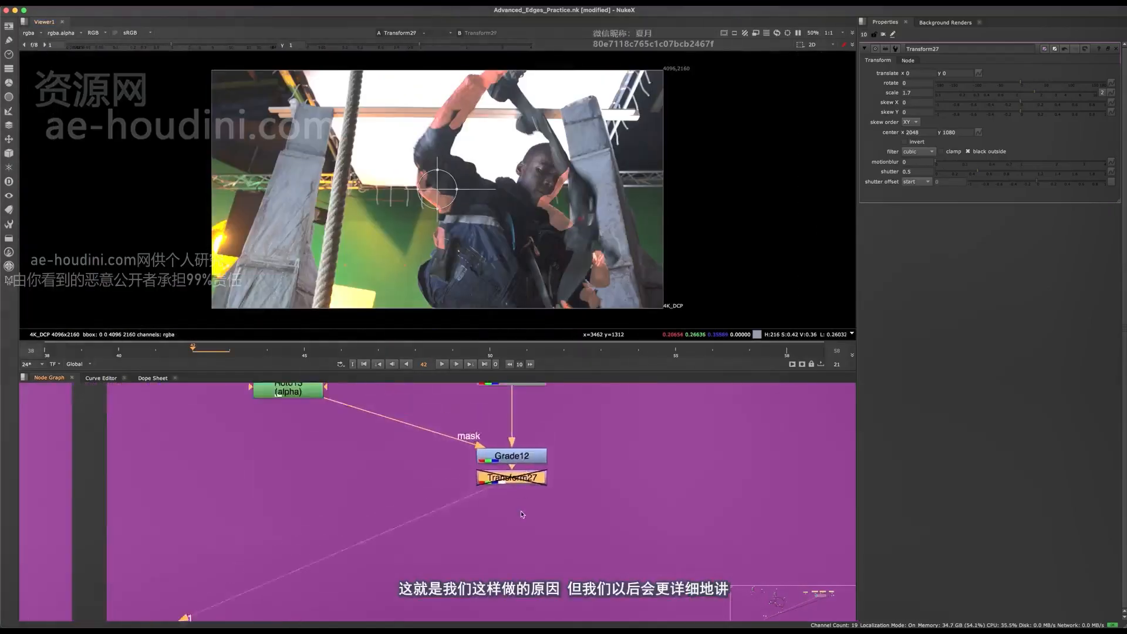
{"action": "middle_click_drag", "start_coordinate": [521, 512], "coordinate": [515, 552]}
{"action": "key", "text": "Delete"}
{"action": "left_click", "coordinate": [522, 553]}
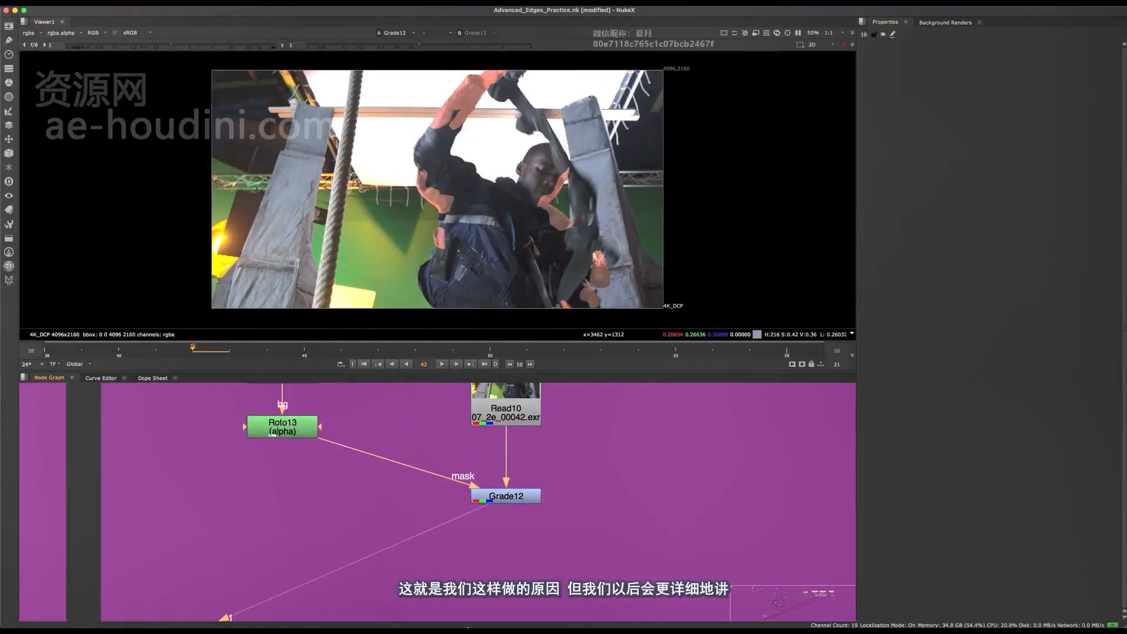
Move the Reformat4 and Roto13 nodes so that the matte sits level beside Grade12
{"action": "middle_click_drag", "start_coordinate": [423, 525], "coordinate": [515, 589]}
{"action": "scroll", "coordinate": [513, 590], "scroll_direction": "down", "scroll_amount": 2}
{"action": "left_click_drag", "start_coordinate": [478, 431], "coordinate": [376, 520]}
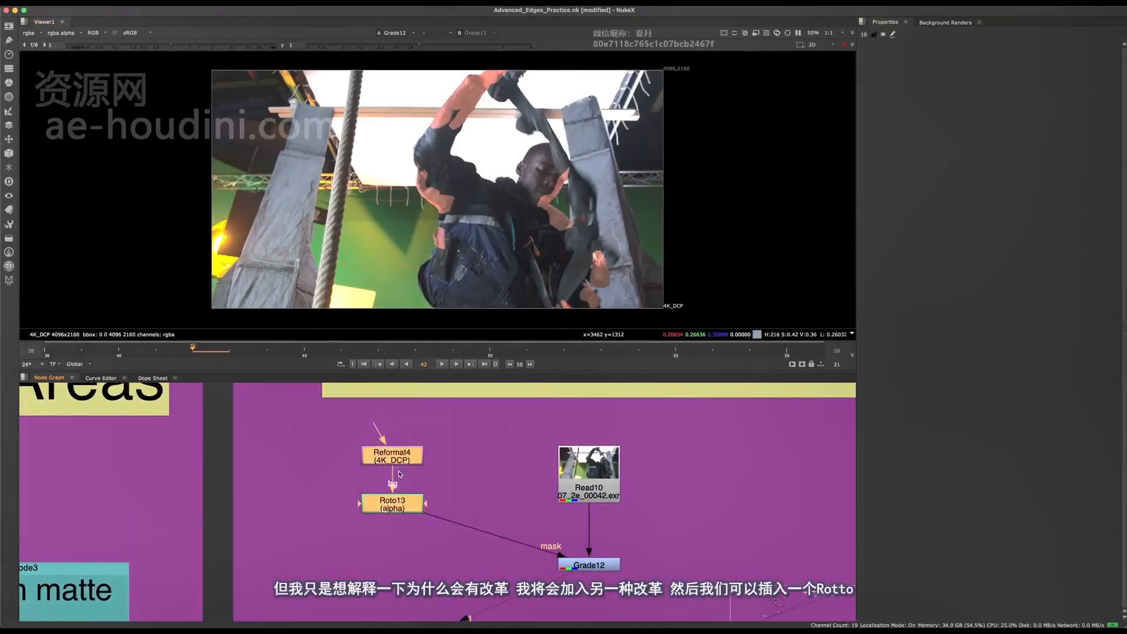
{"action": "left_click_drag", "start_coordinate": [402, 448], "coordinate": [471, 506]}
{"action": "left_click_drag", "start_coordinate": [505, 477], "coordinate": [376, 577]}
{"action": "middle_click_drag", "start_coordinate": [543, 454], "coordinate": [397, 470]}
{"action": "left_click_drag", "start_coordinate": [397, 470], "coordinate": [243, 561]}
{"action": "middle_click_drag", "start_coordinate": [474, 536], "coordinate": [429, 502]}
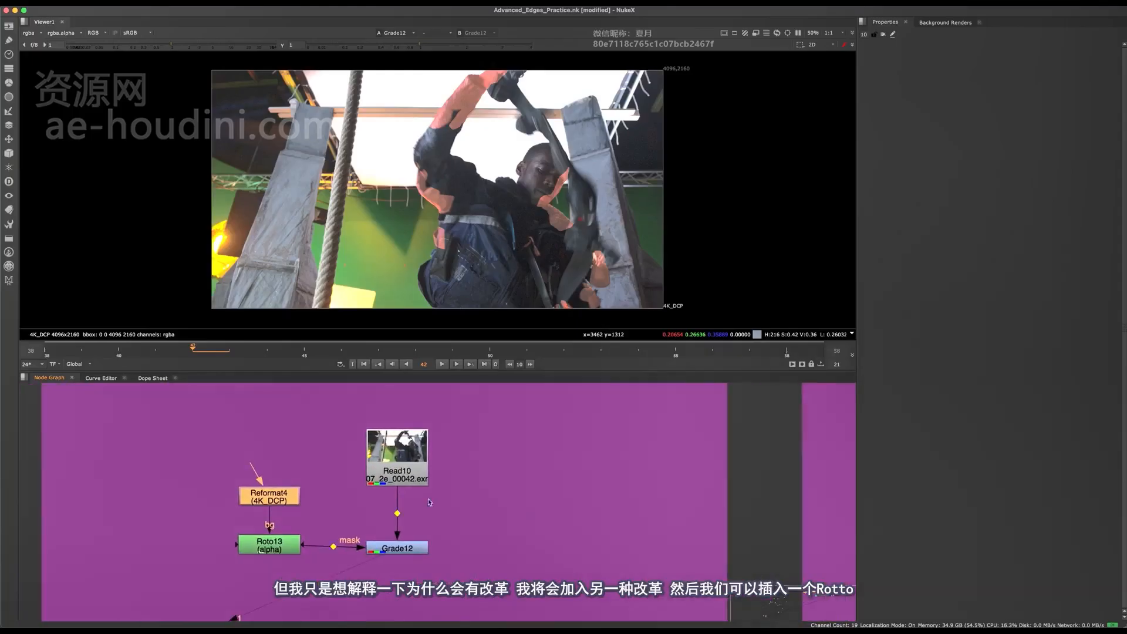
Paste a copy of the 4K_DCP Reformat beside Read10 and add a Roto node with Read10 as its background
{"action": "key", "text": "super+v"}
{"action": "left_click_drag", "start_coordinate": [497, 500], "coordinate": [395, 474]}
{"action": "key", "text": "o"}
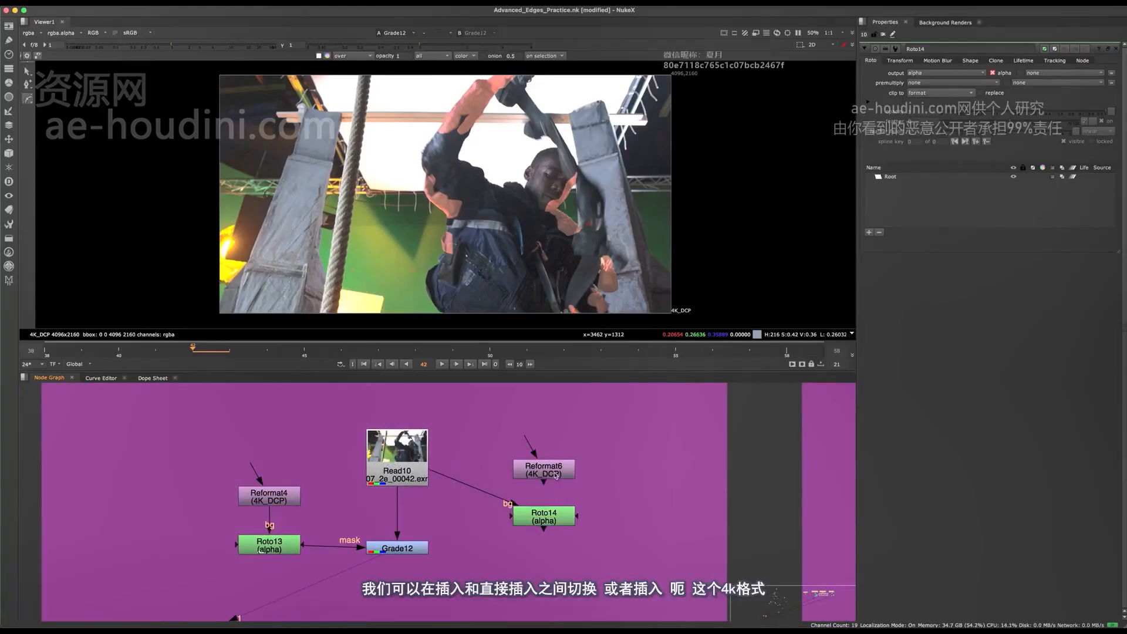
{"action": "left_click", "coordinate": [542, 468]}
{"action": "middle_click_drag", "start_coordinate": [543, 470], "coordinate": [577, 459]}
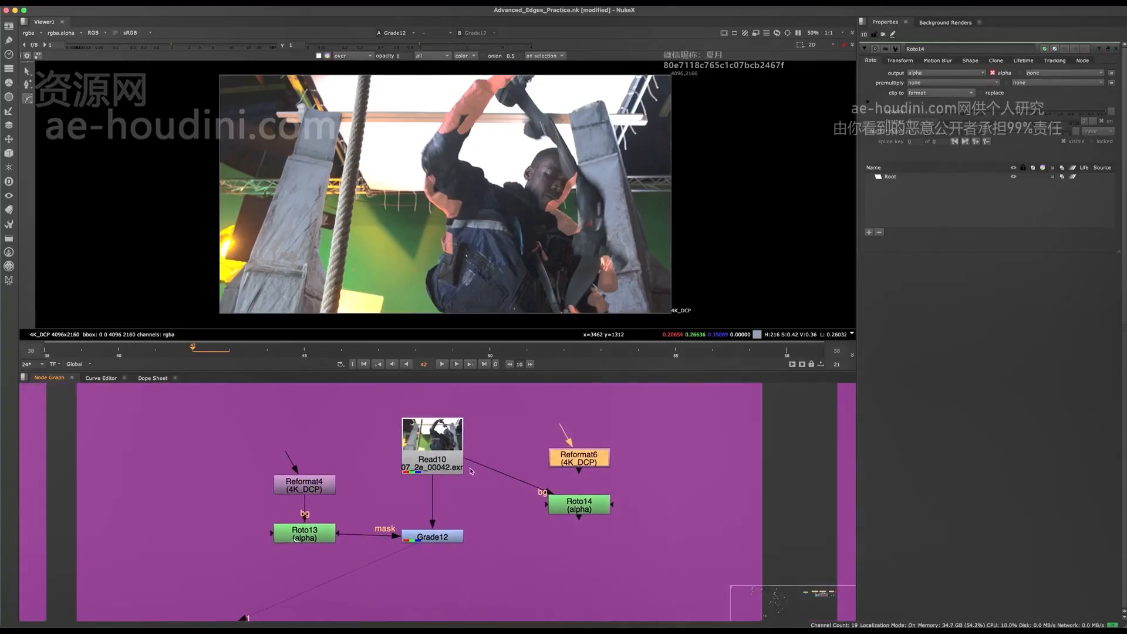
View the output of the new Roto14 node
{"action": "left_click_drag", "start_coordinate": [470, 468], "coordinate": [510, 474]}
{"action": "left_click", "coordinate": [549, 500]}
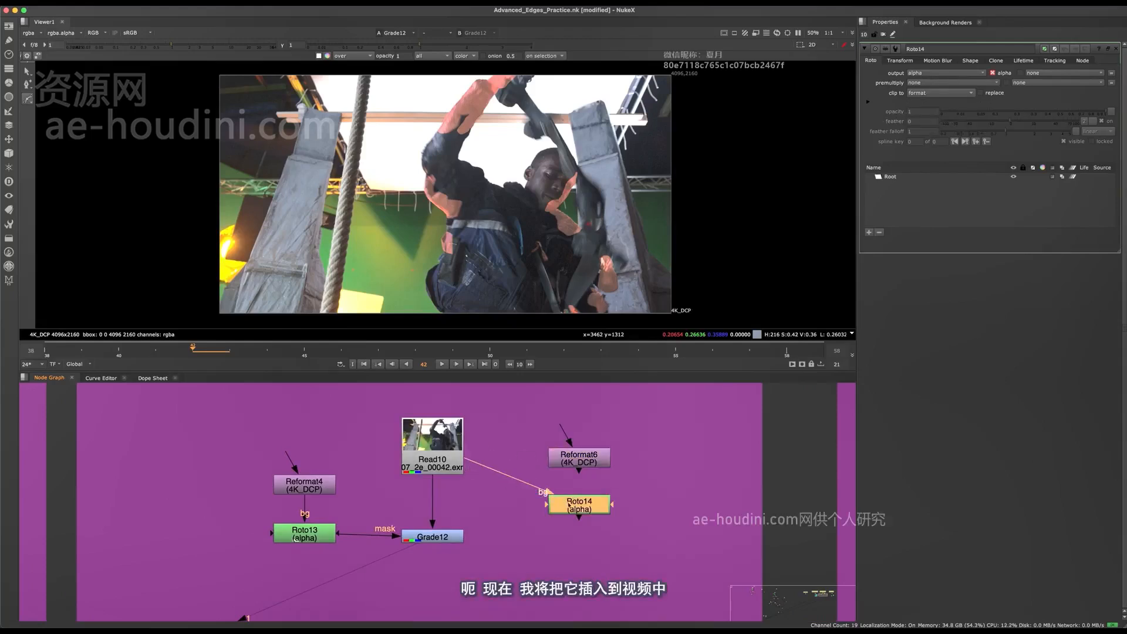
{"action": "key", "text": "1"}
Rename the Roto13 node feeding Grade12's mask as Main_Mattes
{"action": "scroll", "coordinate": [523, 479], "scroll_direction": "down", "scroll_amount": 4}
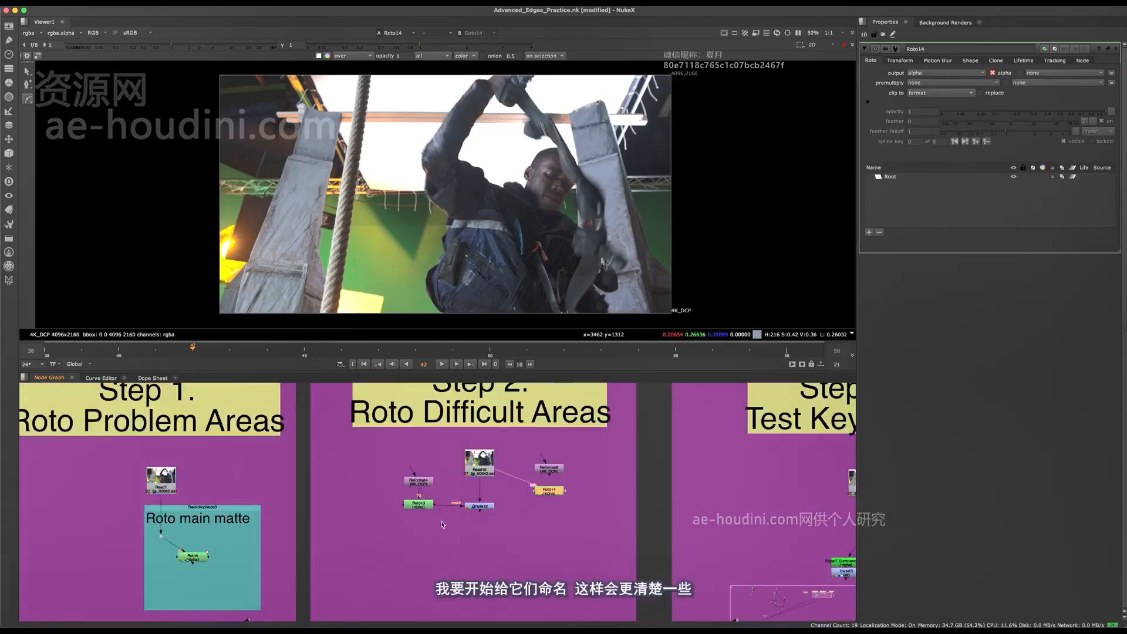
{"action": "scroll", "coordinate": [408, 532], "scroll_direction": "up", "scroll_amount": 2}
{"action": "left_click", "coordinate": [429, 489]}
{"action": "scroll", "coordinate": [443, 515], "scroll_direction": "up", "scroll_amount": 2}
{"action": "key", "text": "n"}
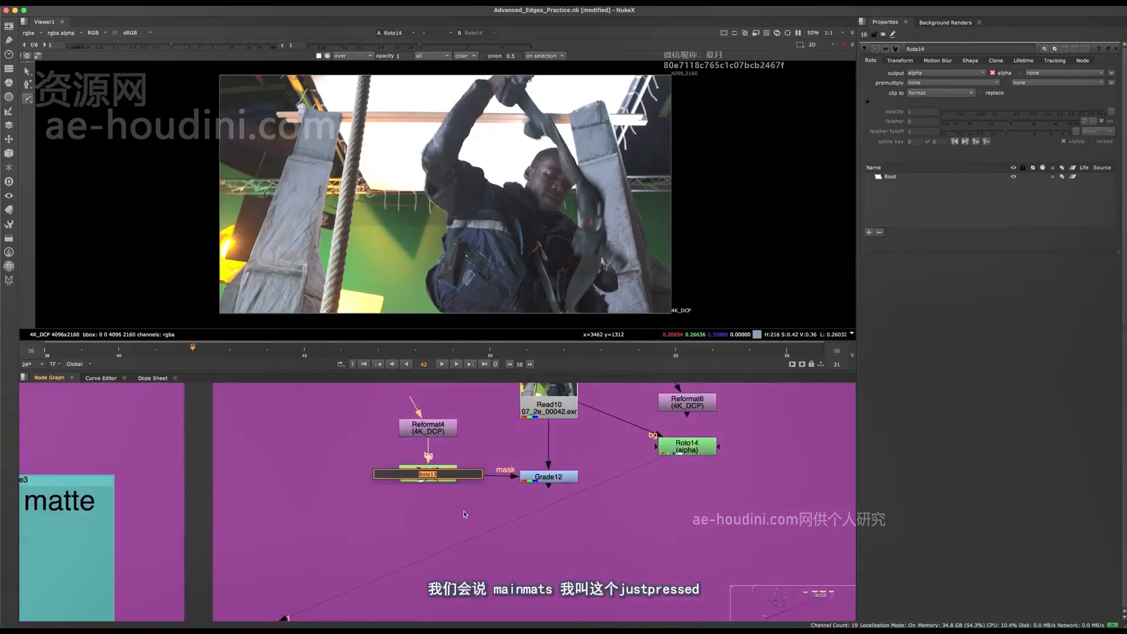
{"action": "key", "text": "Return"}
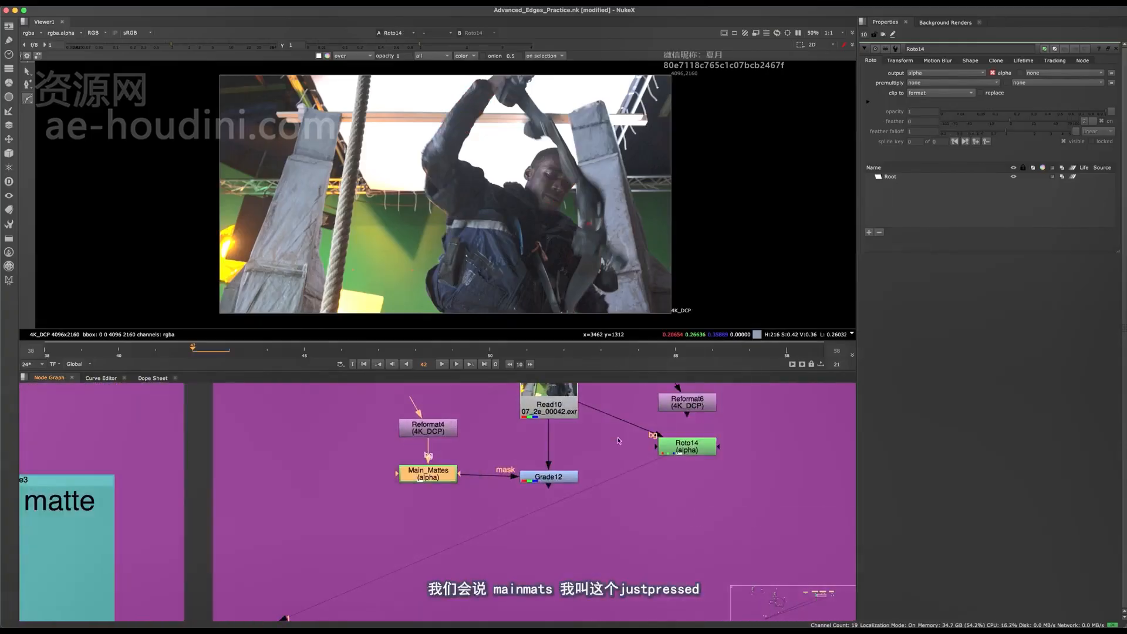
Rename the Roto14 node as Rope
{"action": "middle_click_drag", "start_coordinate": [563, 499], "coordinate": [486, 541]}
{"action": "left_click", "coordinate": [631, 485]}
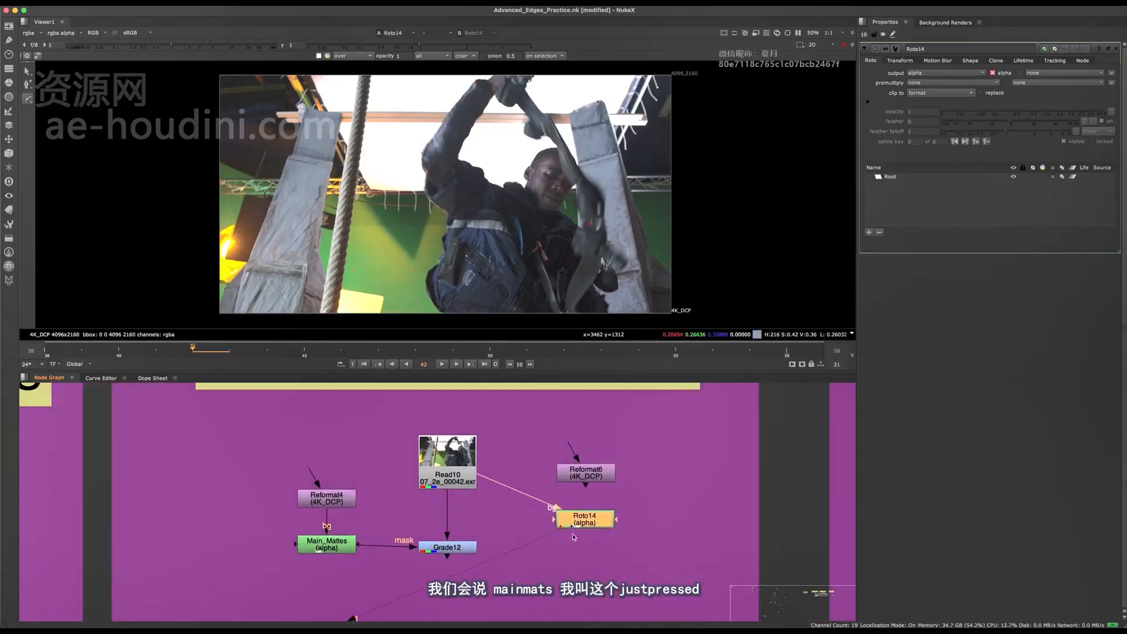
{"action": "scroll", "coordinate": [596, 521], "scroll_direction": "up", "scroll_amount": 3}
{"action": "key", "text": "n"}
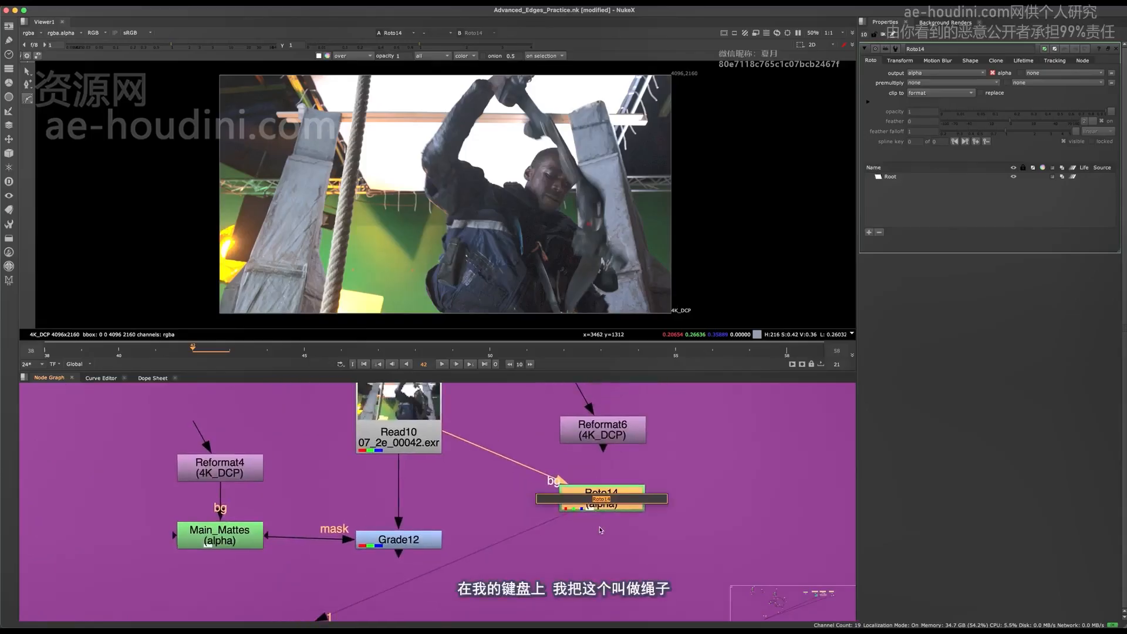
{"action": "type", "text": "Rope"}
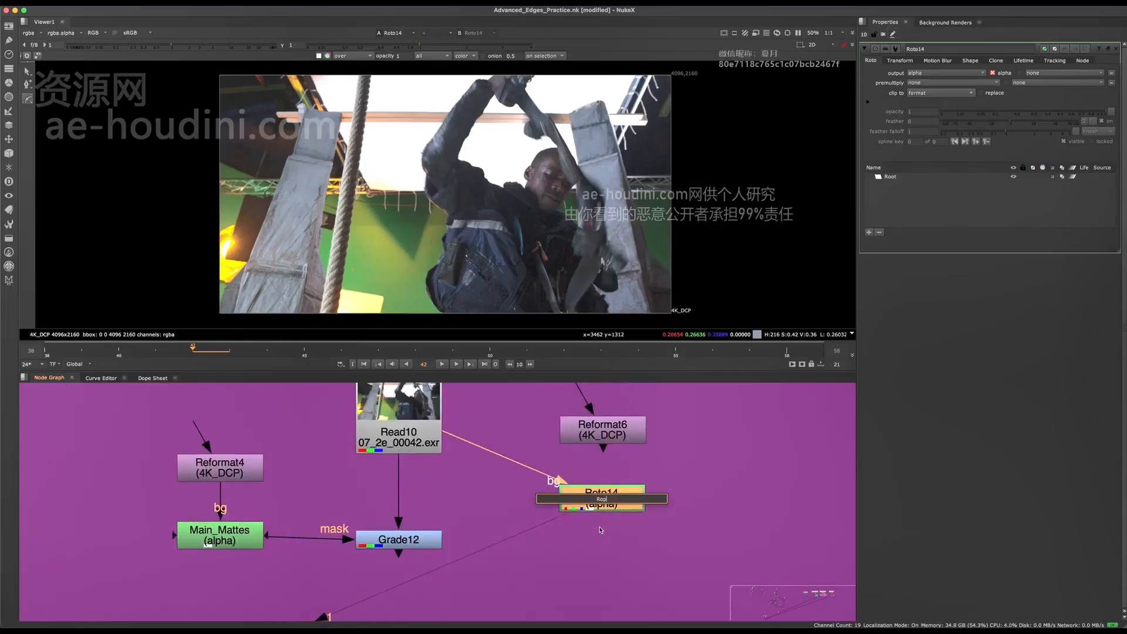
{"action": "key", "text": "Return"}
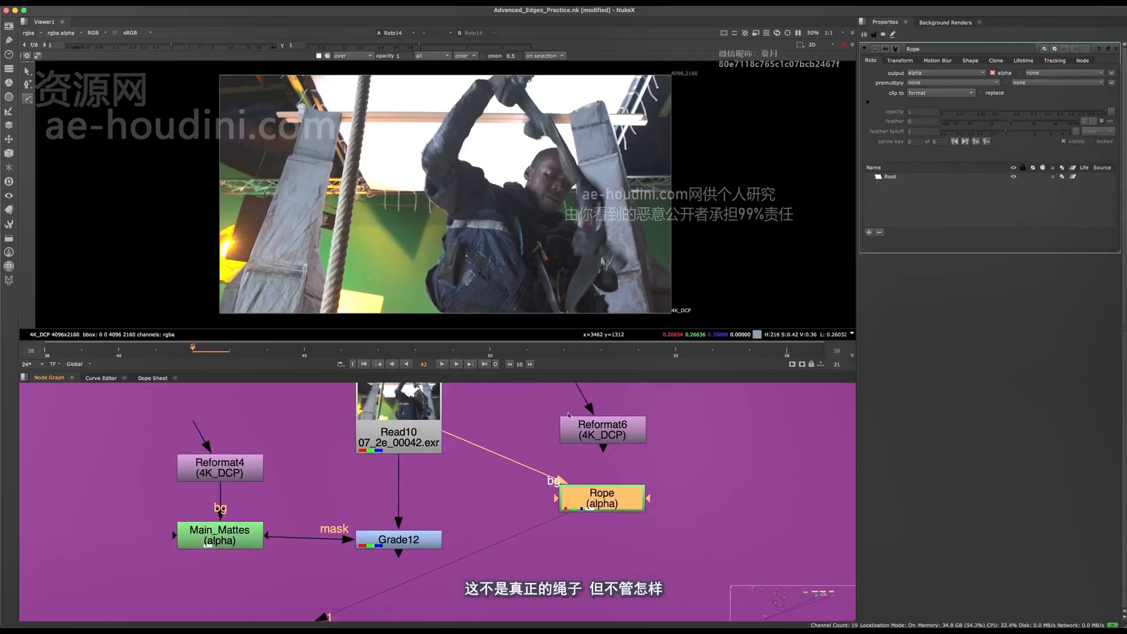
Enlarge the Viewer and step forward to frame 45 to examine the man and the motion-blurred tool against the pillar
{"action": "middle_click_drag", "start_coordinate": [534, 511], "coordinate": [468, 556]}
{"action": "left_click", "coordinate": [469, 556]}
{"action": "left_click_drag", "start_coordinate": [557, 551], "coordinate": [554, 548]}
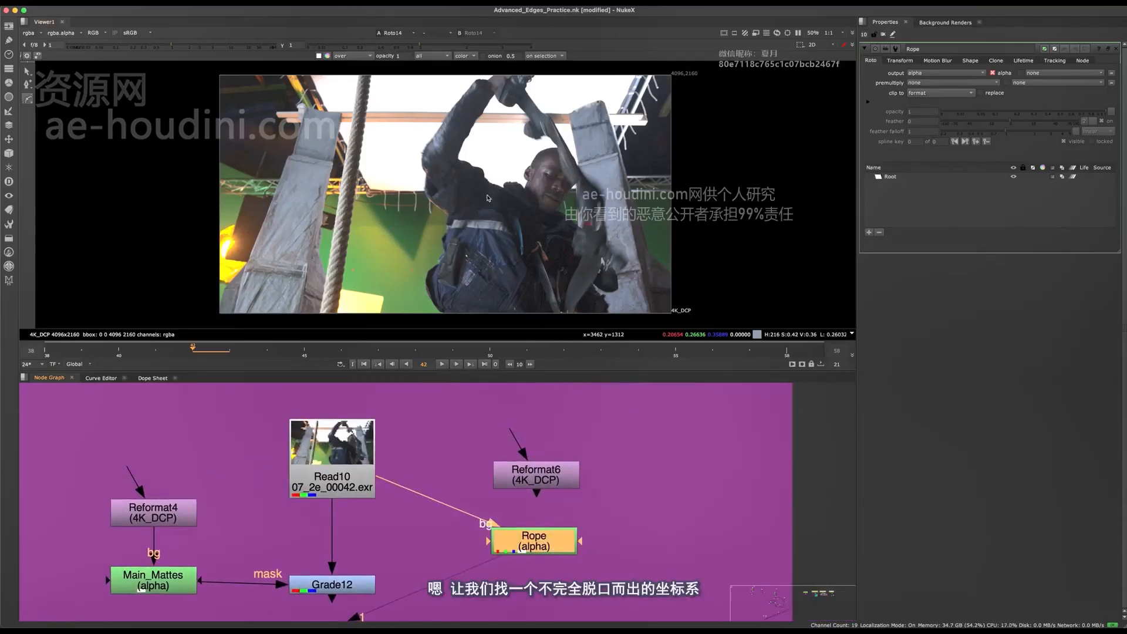
{"action": "middle_click_drag", "start_coordinate": [487, 198], "coordinate": [448, 121]}
{"action": "key", "text": "space"}
{"action": "middle_click_drag", "start_coordinate": [737, 205], "coordinate": [621, 312]}
{"action": "scroll", "coordinate": [578, 304], "scroll_direction": "down", "scroll_amount": 5}
{"action": "scroll", "coordinate": [595, 307], "scroll_direction": "up", "scroll_amount": 4}
{"action": "key", "text": "Right"}
{"action": "key", "text": "Right"}
{"action": "key", "text": "Right"}
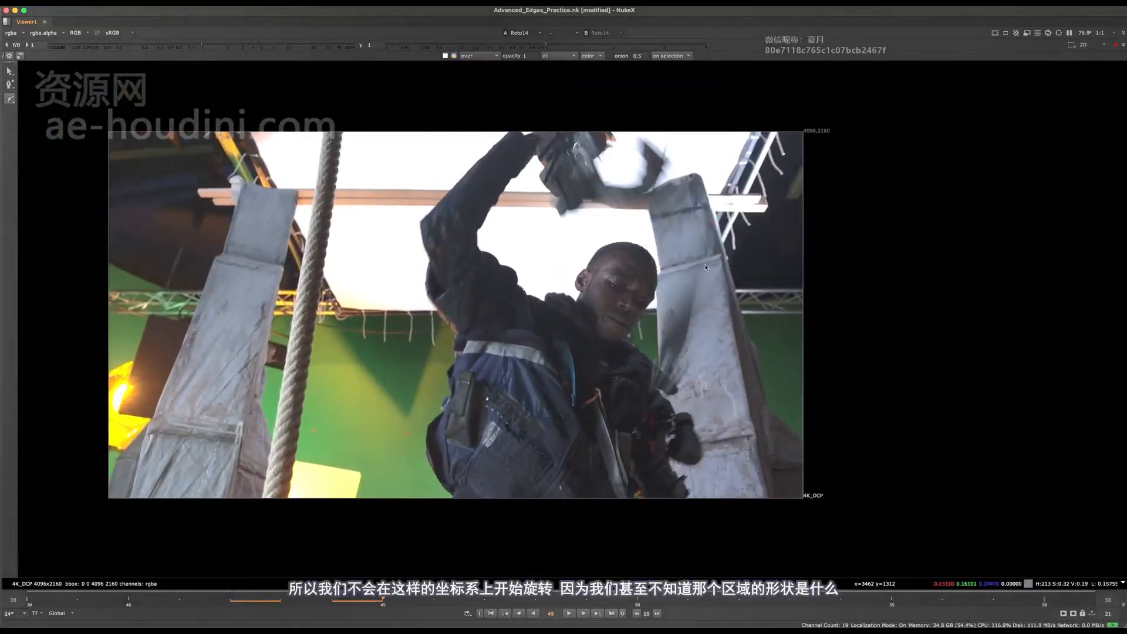
{"action": "scroll", "coordinate": [663, 240], "scroll_direction": "up", "scroll_amount": 4}
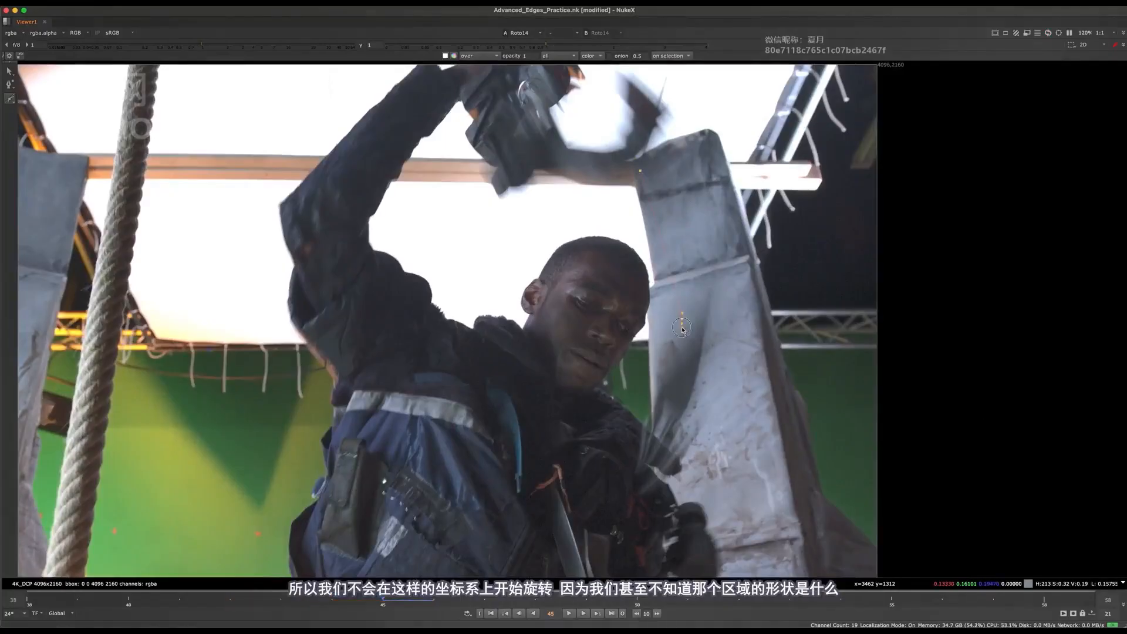
{"action": "left_click", "coordinate": [736, 289]}
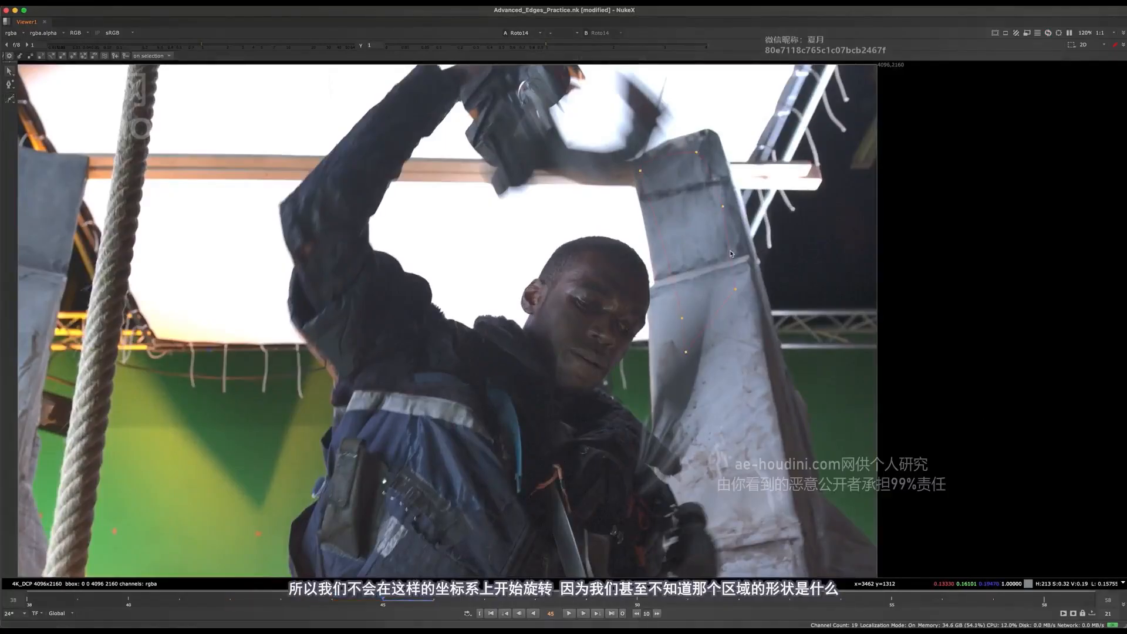
{"action": "left_click_drag", "start_coordinate": [787, 101], "coordinate": [586, 498]}
{"action": "key", "text": "Delete"}
Step back to frame 42, examine the raised gloves and tool against the bright background, and restore the full layout
{"action": "scroll", "coordinate": [707, 291], "scroll_direction": "down", "scroll_amount": 7}
{"action": "key", "text": "Left"}
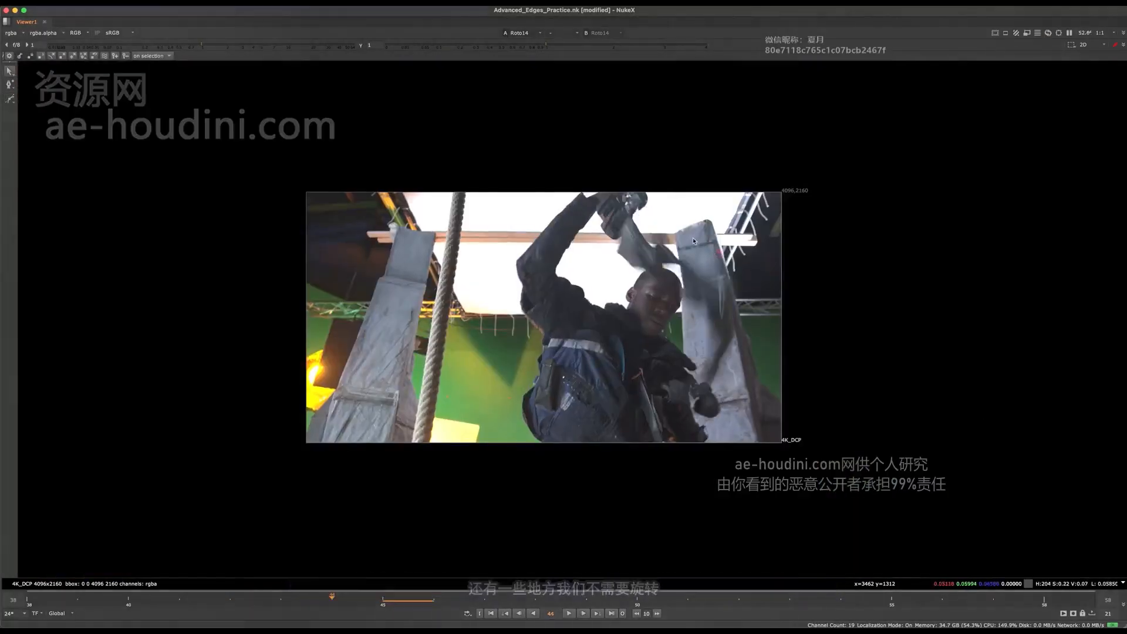
{"action": "key", "text": "Left"}
{"action": "scroll", "coordinate": [695, 240], "scroll_direction": "up", "scroll_amount": 12}
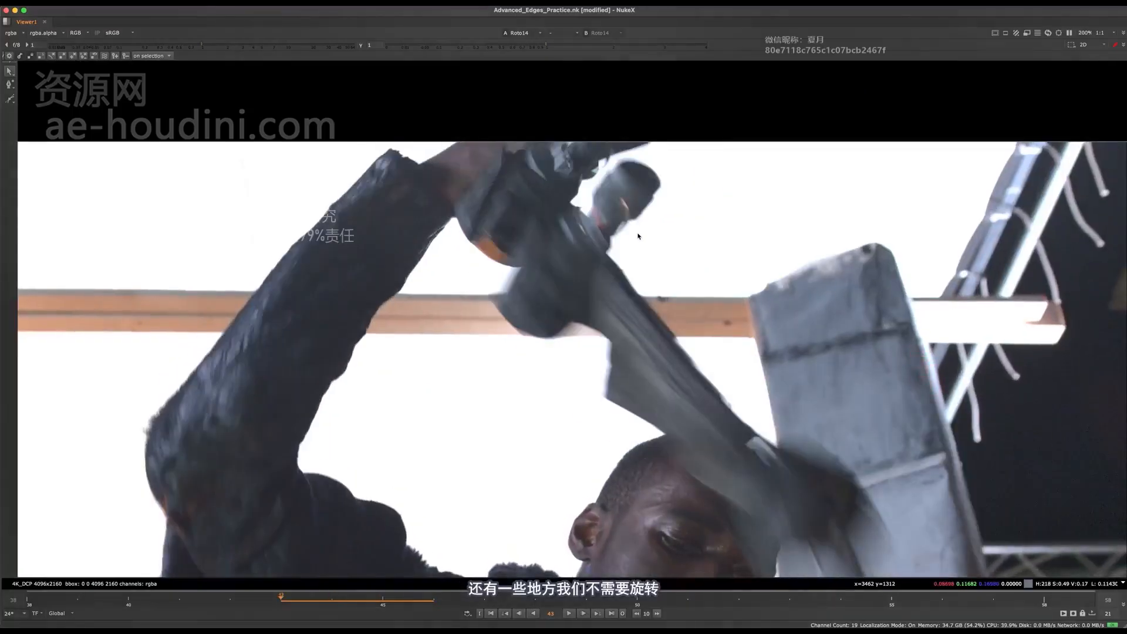
{"action": "key", "text": "Left"}
{"action": "key", "text": "Left"}
{"action": "key", "text": "Right"}
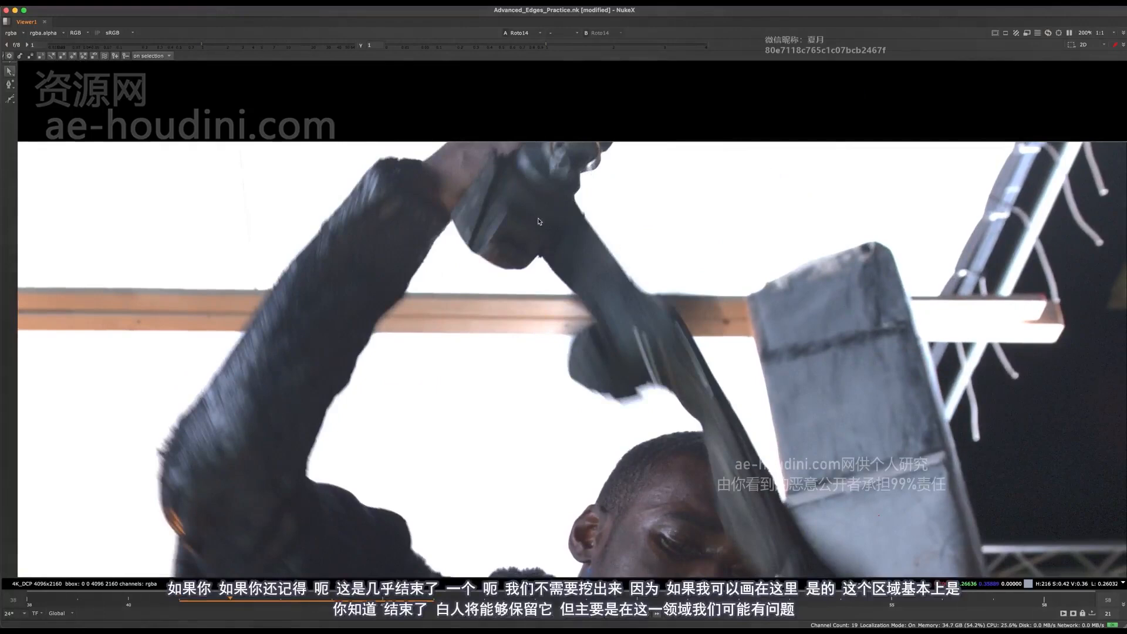
{"action": "middle_click_drag", "start_coordinate": [539, 221], "coordinate": [526, 264]}
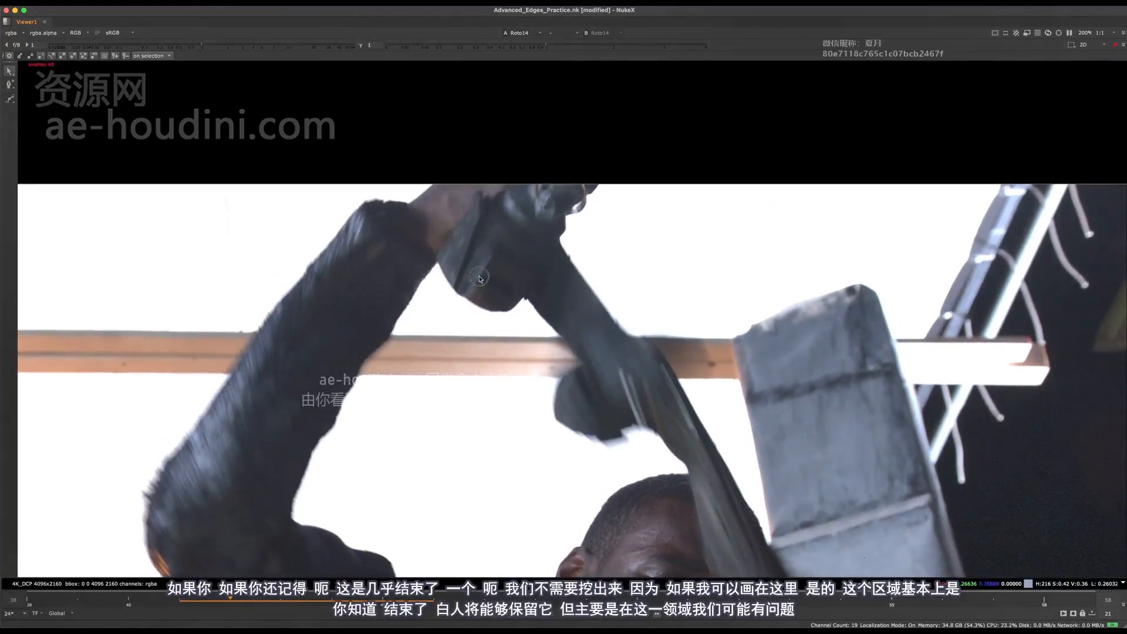
{"action": "key", "text": "space"}
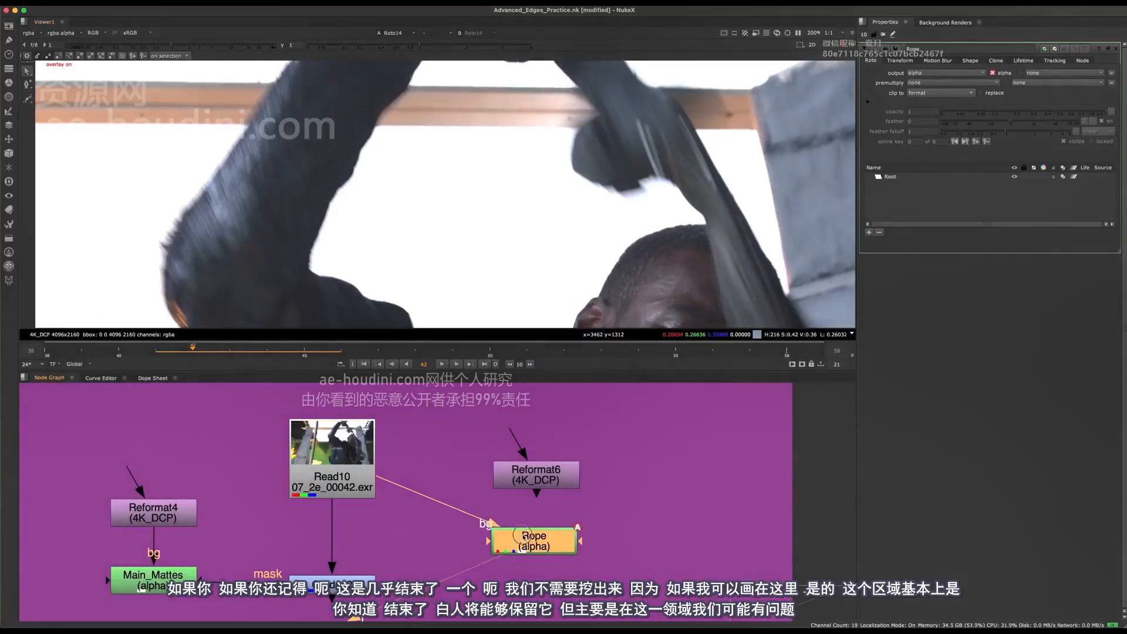
{"action": "left_click_drag", "start_coordinate": [525, 536], "coordinate": [524, 537]}
{"action": "middle_click_drag", "start_coordinate": [499, 228], "coordinate": [435, 281]}
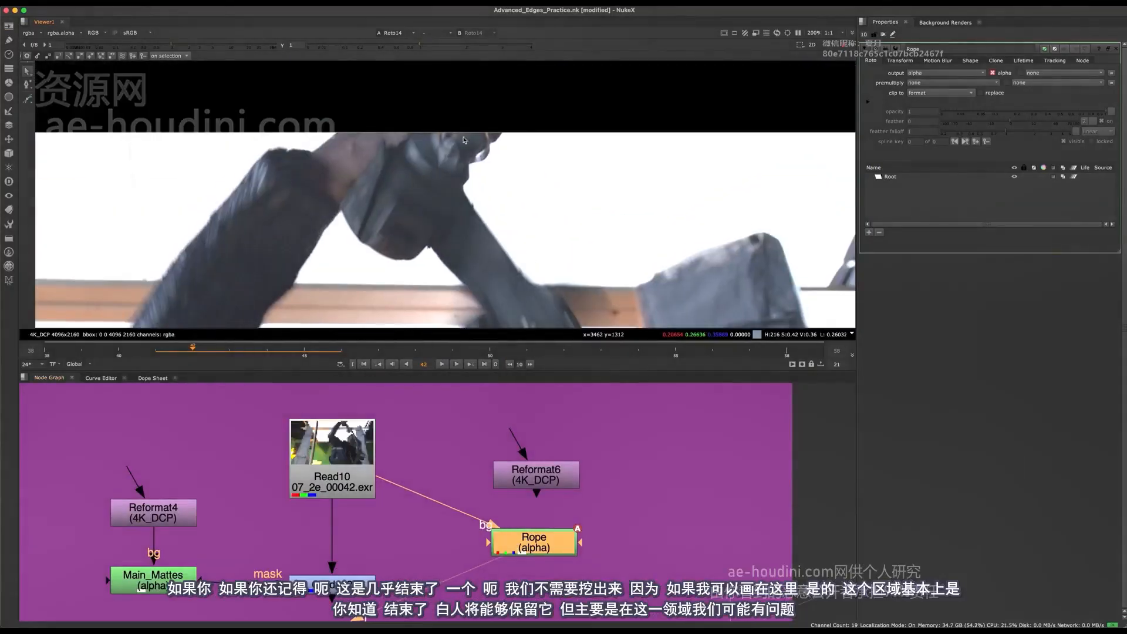
Try out a Bezier shape around the raised gloves in the Rope node at frame 42 and undo it
{"action": "left_click", "coordinate": [27, 98]}
{"action": "left_click", "coordinate": [199, 93]}
{"action": "left_click_drag", "start_coordinate": [186, 231], "coordinate": [199, 255]}
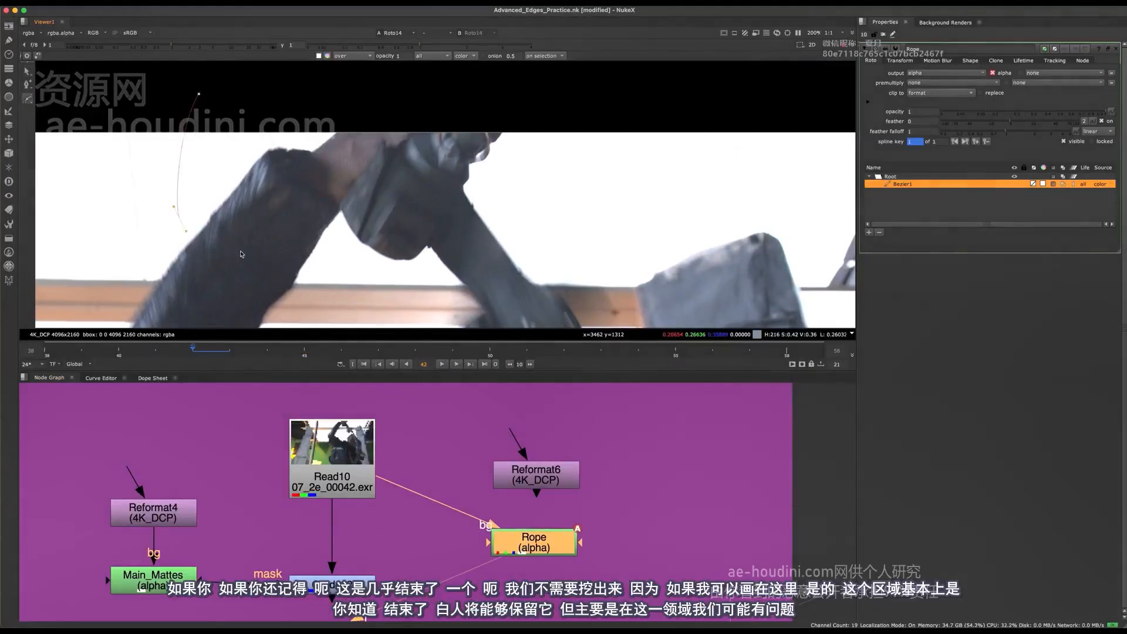
{"action": "scroll", "coordinate": [471, 140], "scroll_direction": "down", "scroll_amount": 3}
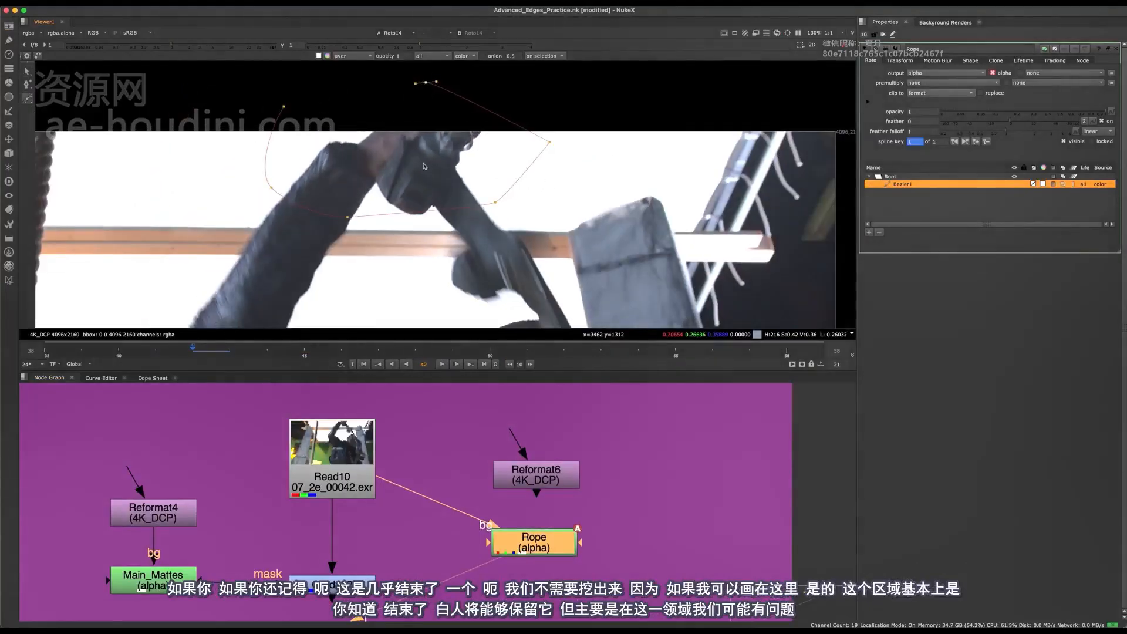
{"action": "key", "text": "super+z"}
{"action": "key", "text": "super+z"}
{"action": "key", "text": "super+z"}
{"action": "middle_click_drag", "start_coordinate": [513, 191], "coordinate": [486, 110]}
{"action": "key", "text": "super+z"}
Check the individual colour channels of the plate and examine the blurred tool and hand in front of the pillar
{"action": "middle_click_drag", "start_coordinate": [455, 176], "coordinate": [468, 187]}
{"action": "key", "text": "r"}
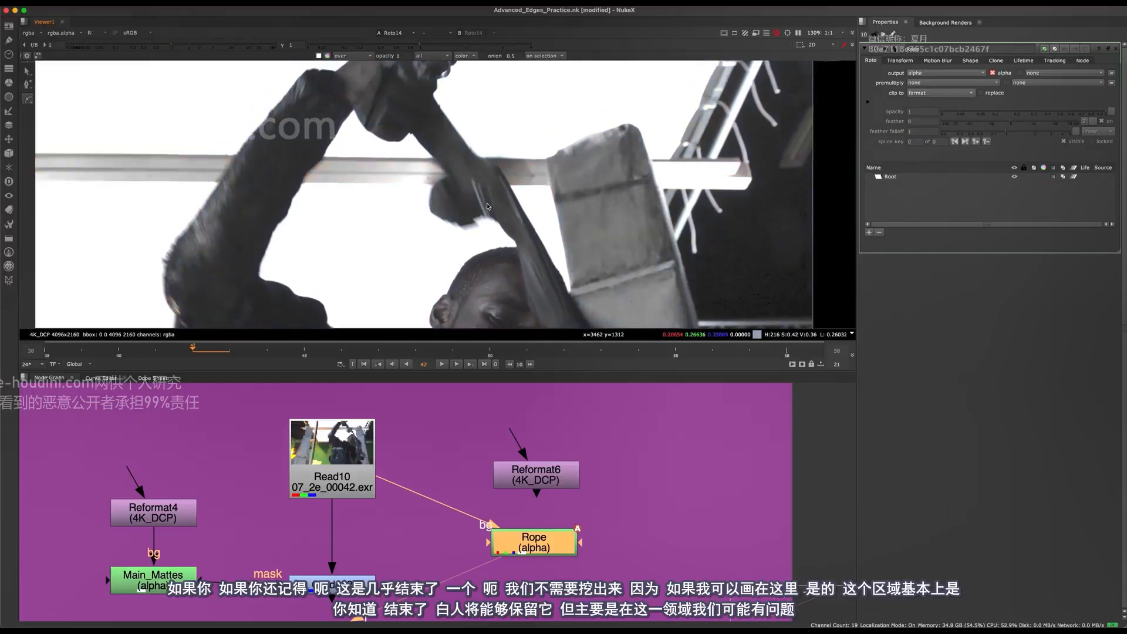
{"action": "key", "text": "g"}
{"action": "key", "text": "b"}
{"action": "middle_click_drag", "start_coordinate": [566, 234], "coordinate": [518, 160]}
{"action": "key", "text": "b"}
{"action": "scroll", "coordinate": [545, 235], "scroll_direction": "down", "scroll_amount": 2}
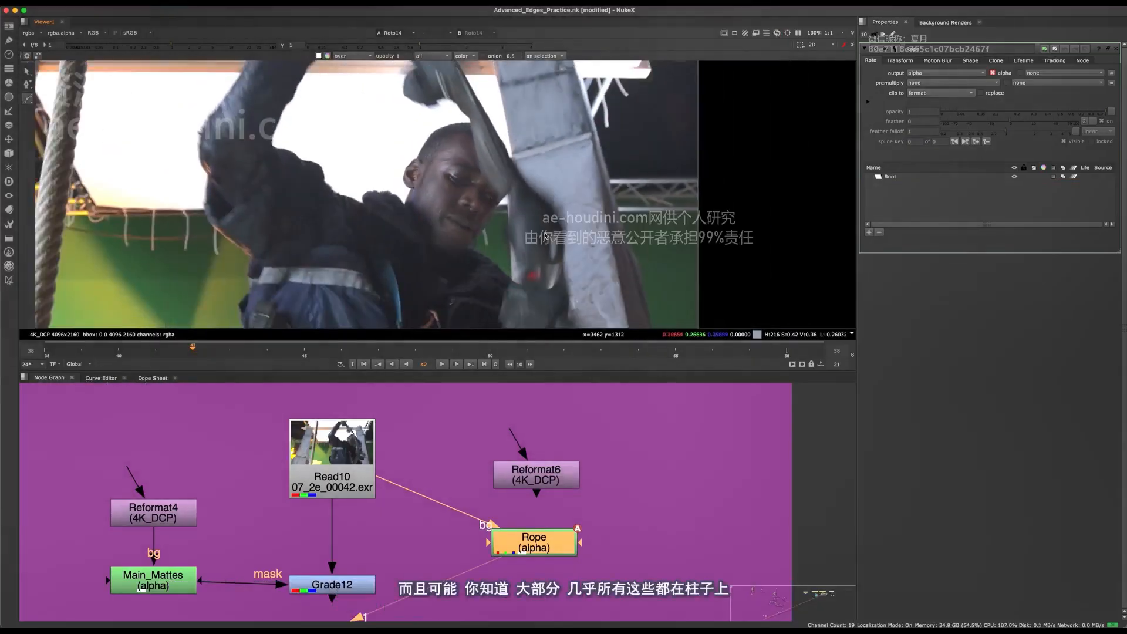
{"action": "scroll", "coordinate": [550, 262], "scroll_direction": "down", "scroll_amount": 4}
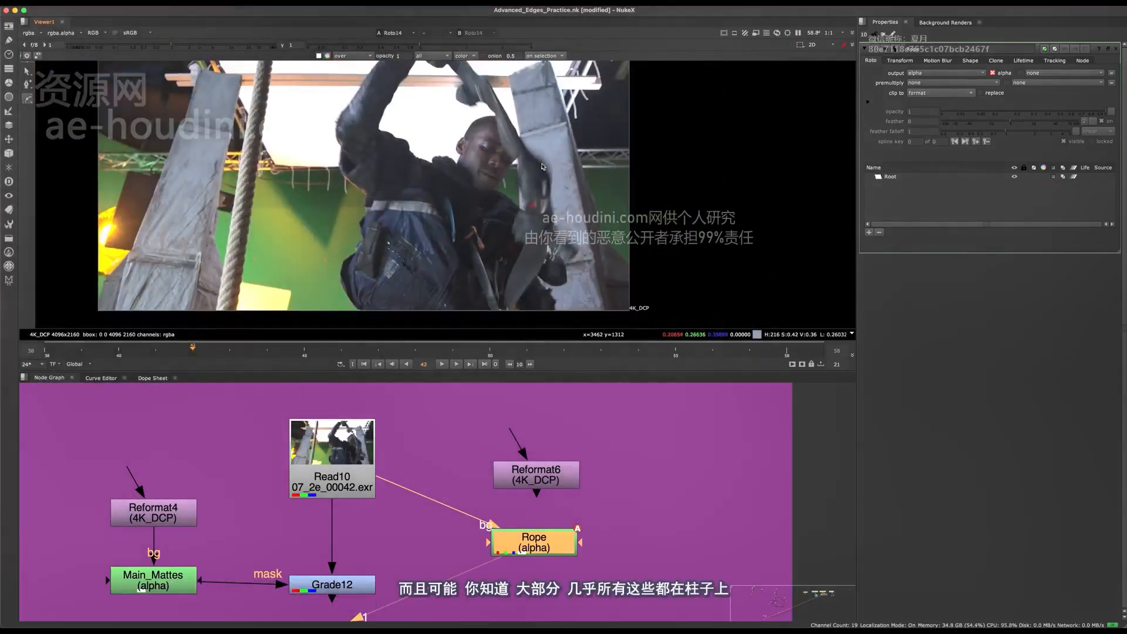
{"action": "scroll", "coordinate": [543, 166], "scroll_direction": "up", "scroll_amount": 3}
{"action": "scroll", "coordinate": [605, 209], "scroll_direction": "up", "scroll_amount": 2}
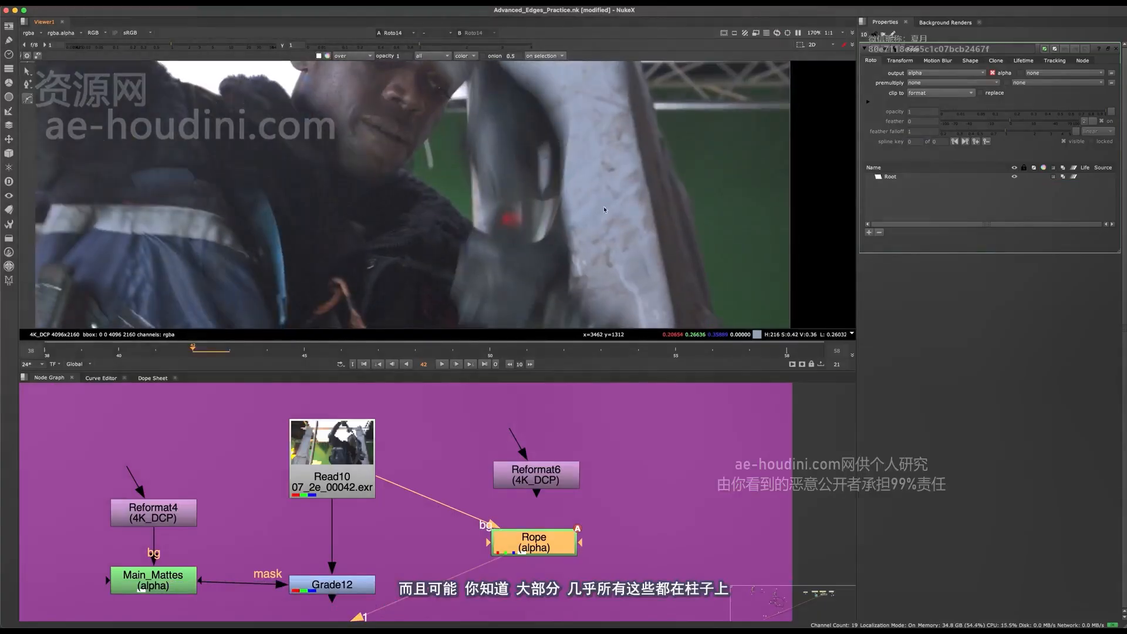
{"action": "scroll", "coordinate": [605, 209], "scroll_direction": "down", "scroll_amount": 2}
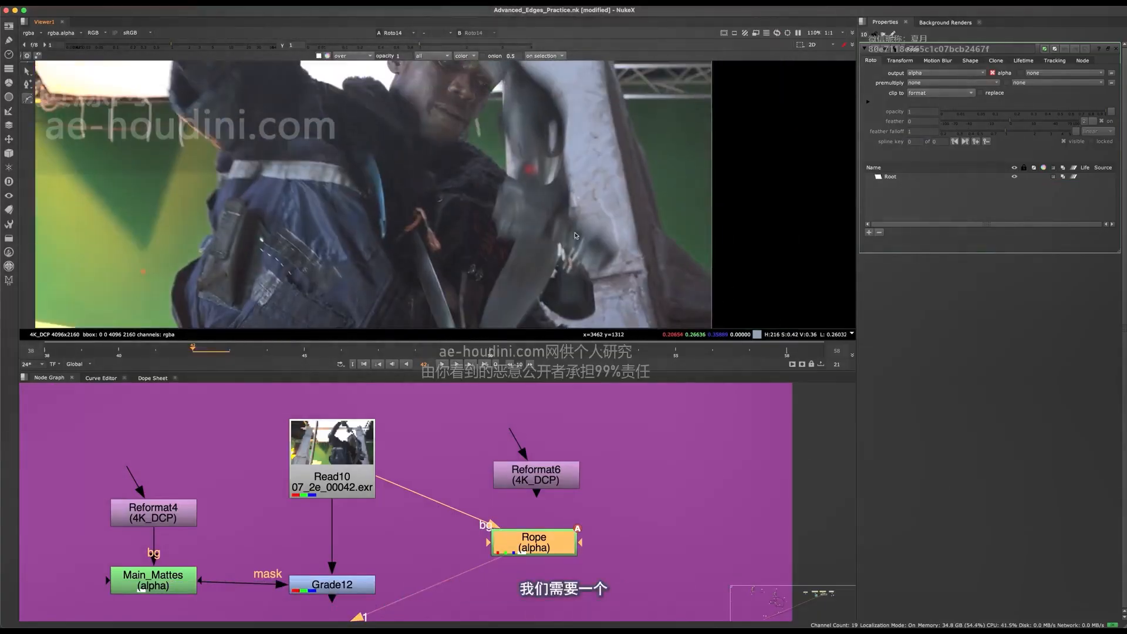
Compare the blue channel with full colour along the blurred tool's curved edge against the pillar at frame 42
{"action": "scroll", "coordinate": [579, 197], "scroll_direction": "up", "scroll_amount": 5}
{"action": "key", "text": "r"}
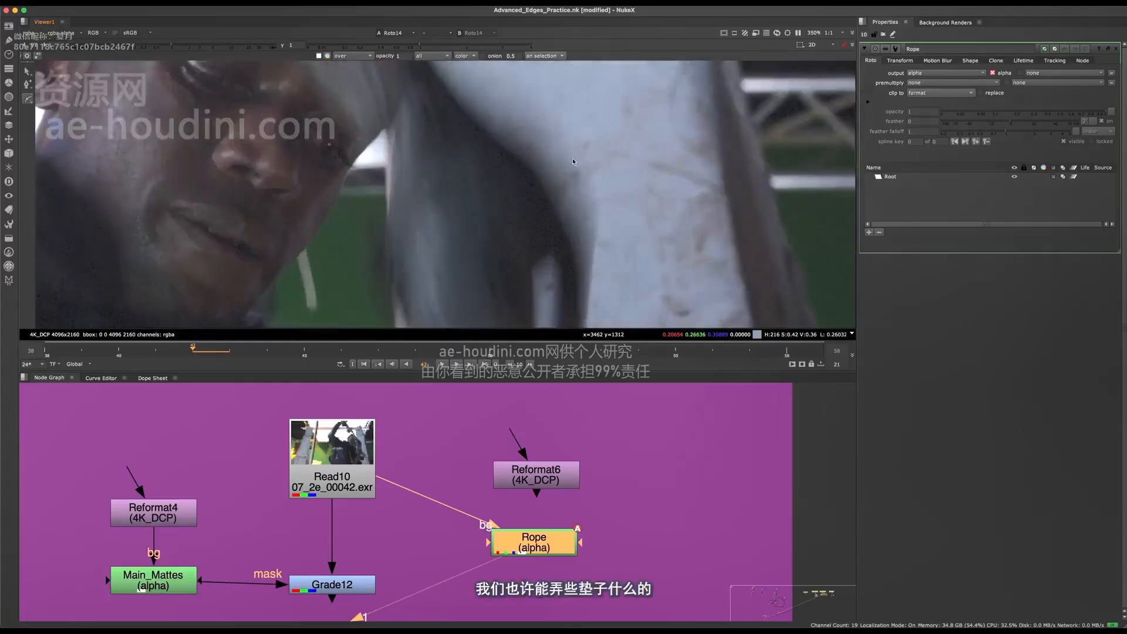
{"action": "key", "text": "b"}
{"action": "scroll", "coordinate": [543, 213], "scroll_direction": "down", "scroll_amount": 1}
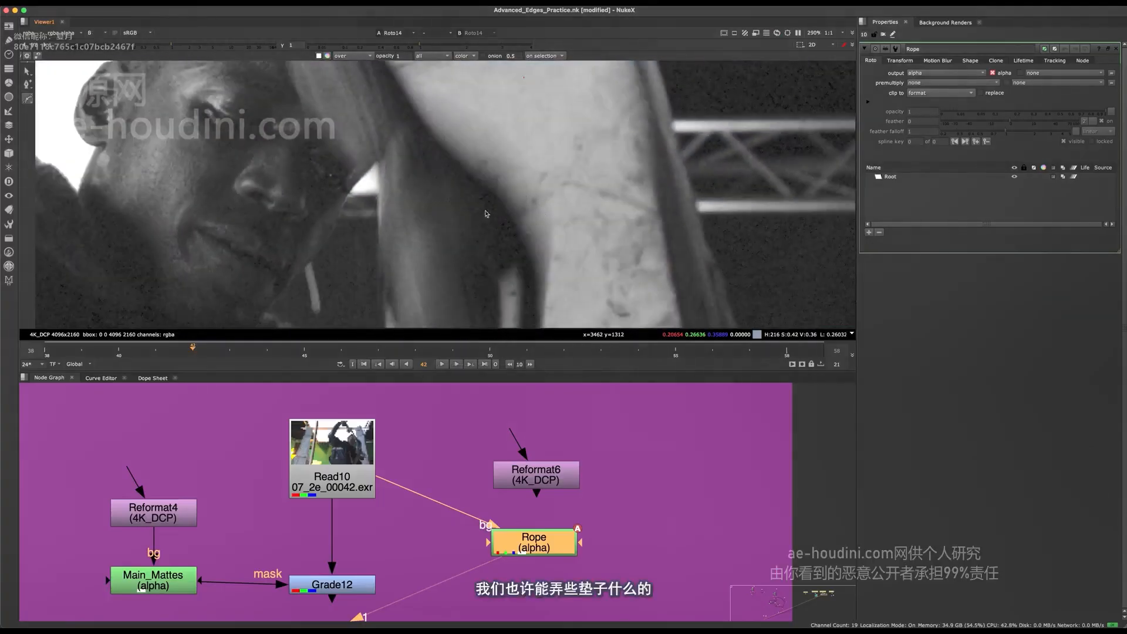
{"action": "middle_click_drag", "start_coordinate": [474, 177], "coordinate": [524, 237]}
{"action": "key", "text": "r"}
{"action": "key", "text": "r"}
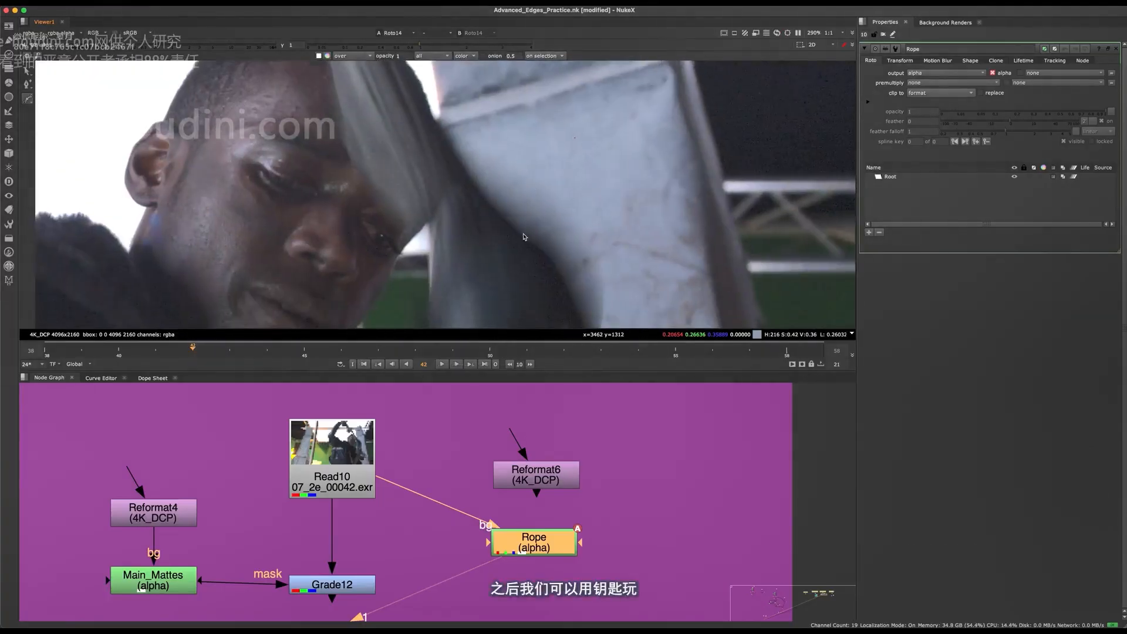
{"action": "scroll", "coordinate": [528, 233], "scroll_direction": "down", "scroll_amount": 3}
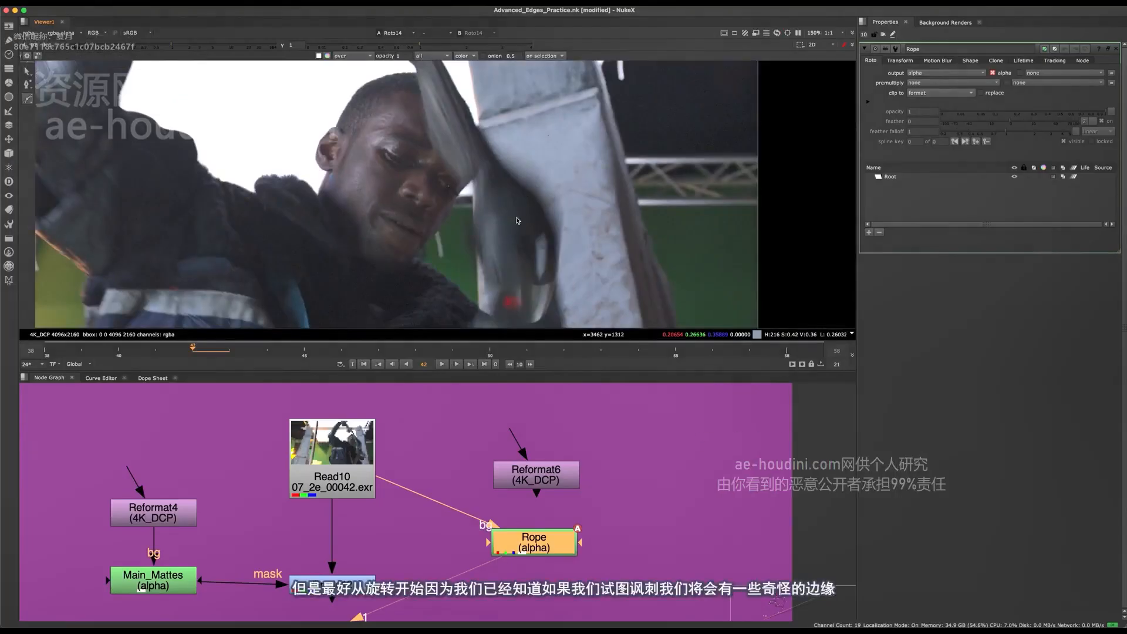
{"action": "middle_click_drag", "start_coordinate": [541, 323], "coordinate": [506, 266]}
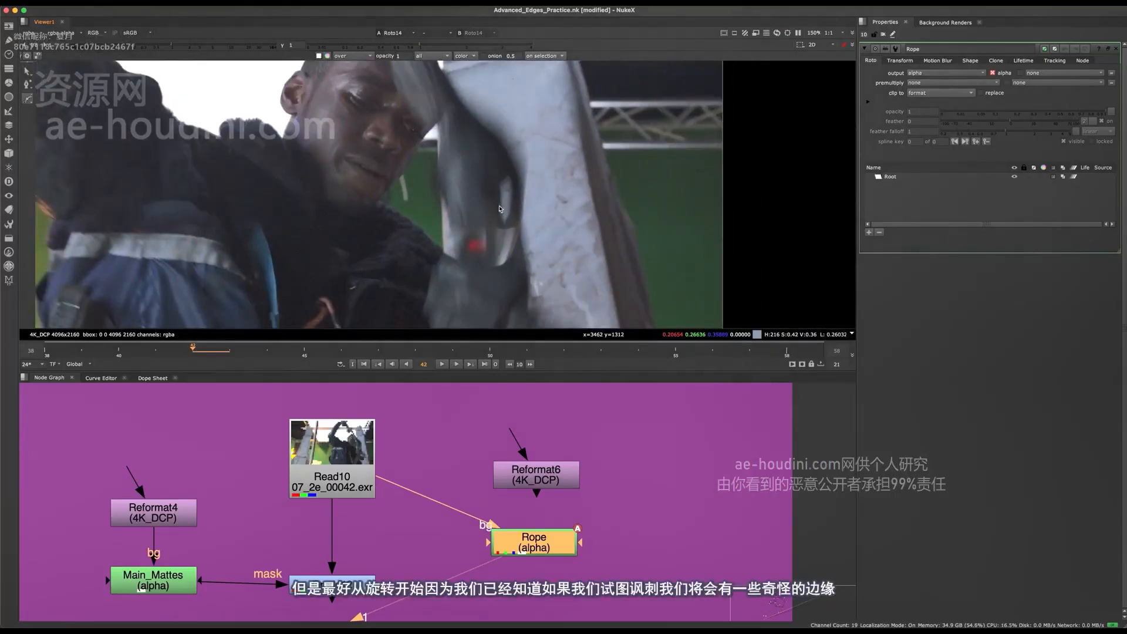
Check the red, green and blue channels around the opening in the tool and the gloved hand below it
{"action": "scroll", "coordinate": [499, 209], "scroll_direction": "up", "scroll_amount": 2}
{"action": "key", "text": "r"}
{"action": "key", "text": "g"}
{"action": "key", "text": "b"}
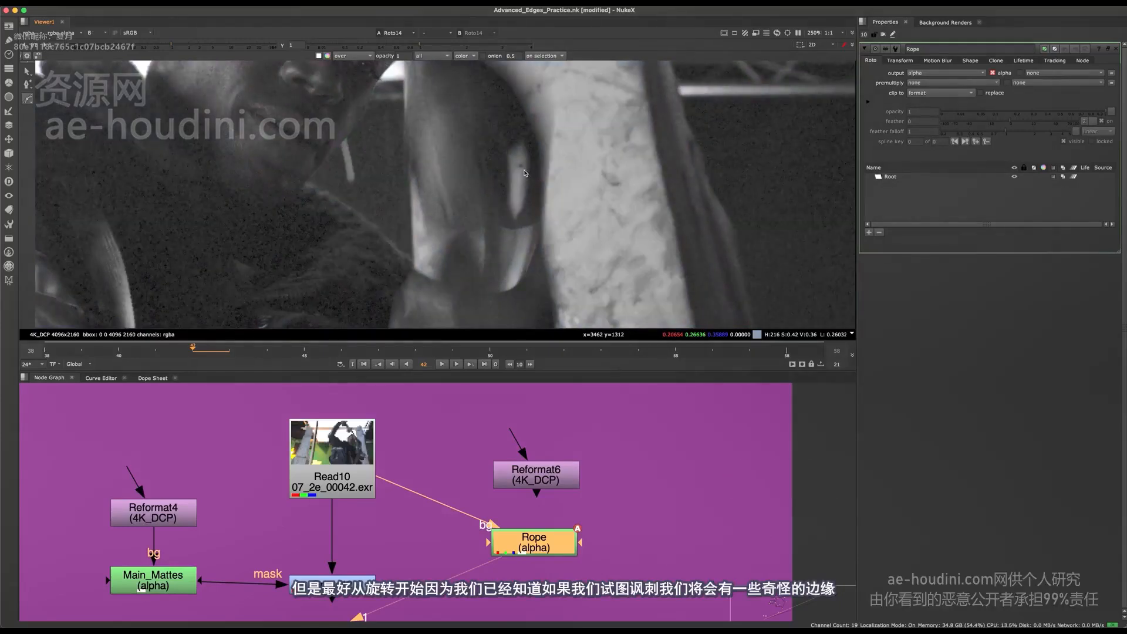
{"action": "key", "text": "g"}
{"action": "key", "text": "r"}
{"action": "key", "text": "b"}
{"action": "key", "text": "b"}
{"action": "scroll", "coordinate": [552, 178], "scroll_direction": "down", "scroll_amount": 4}
{"action": "mouse_move", "coordinate": [452, 225]}
{"action": "middle_mouse_down"}
{"action": "mouse_move", "coordinate": [427, 270]}
{"action": "mouse_move", "coordinate": [454, 216]}
{"action": "middle_mouse_up"}
Step through the neighbouring frames in an enlarged Viewer to compare the tool's motion blur, and return to frame 42
{"action": "key", "text": "Left"}
{"action": "key", "text": "Left"}
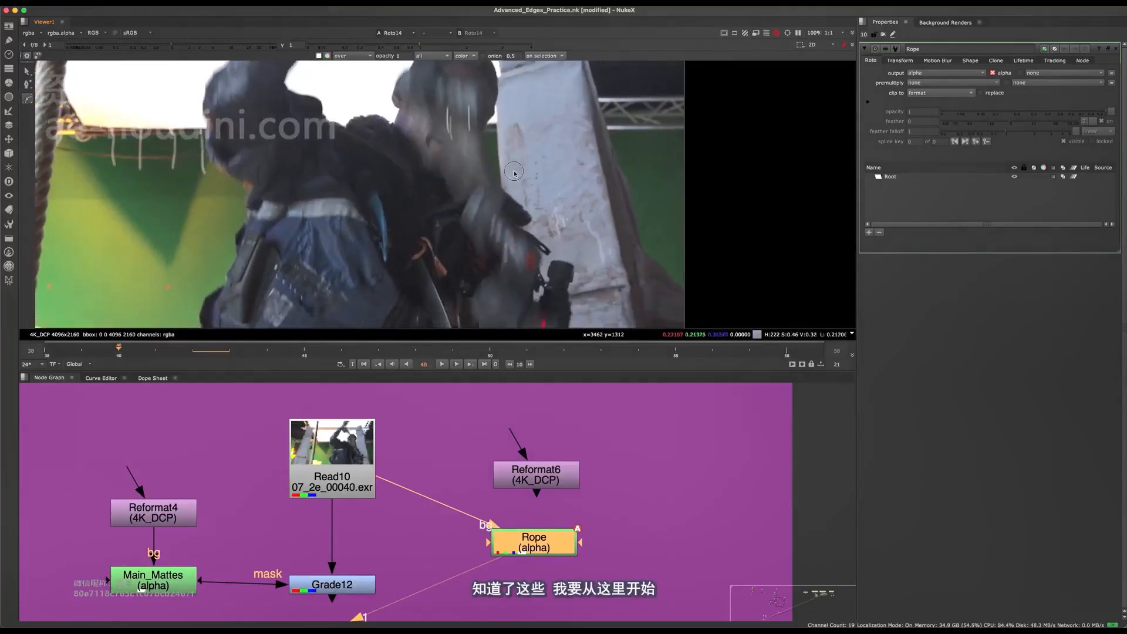
{"action": "scroll", "coordinate": [523, 95], "scroll_direction": "down", "scroll_amount": 3}
{"action": "key", "text": "Right"}
{"action": "key", "text": "Right"}
{"action": "key", "text": "Right"}
{"action": "key", "text": "space"}
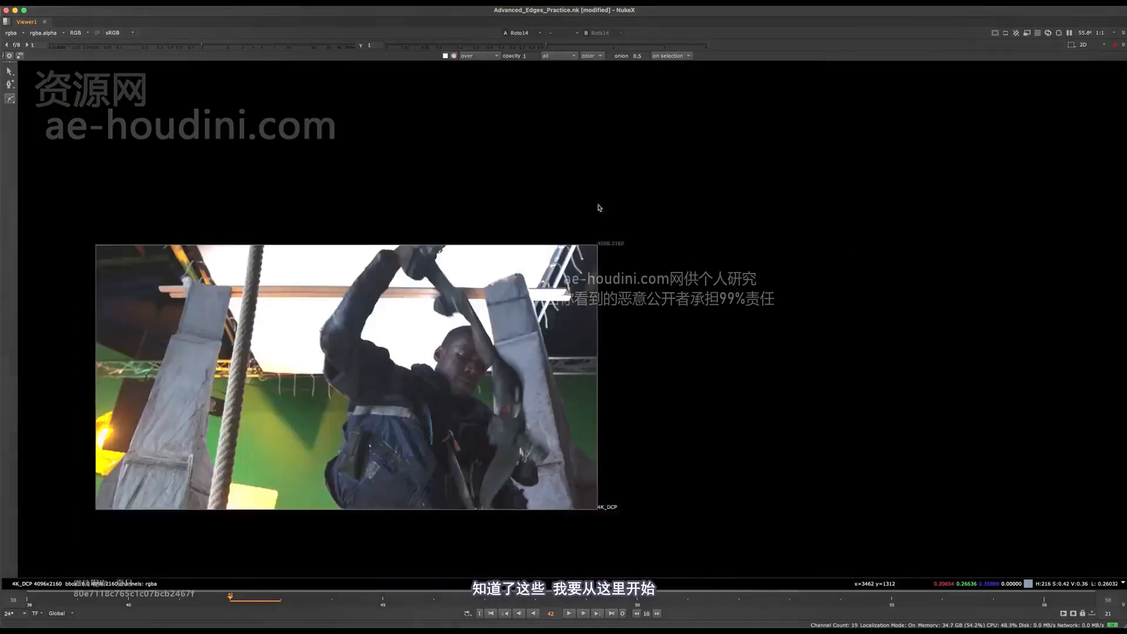
{"action": "scroll", "coordinate": [615, 287], "scroll_direction": "up", "scroll_amount": 4}
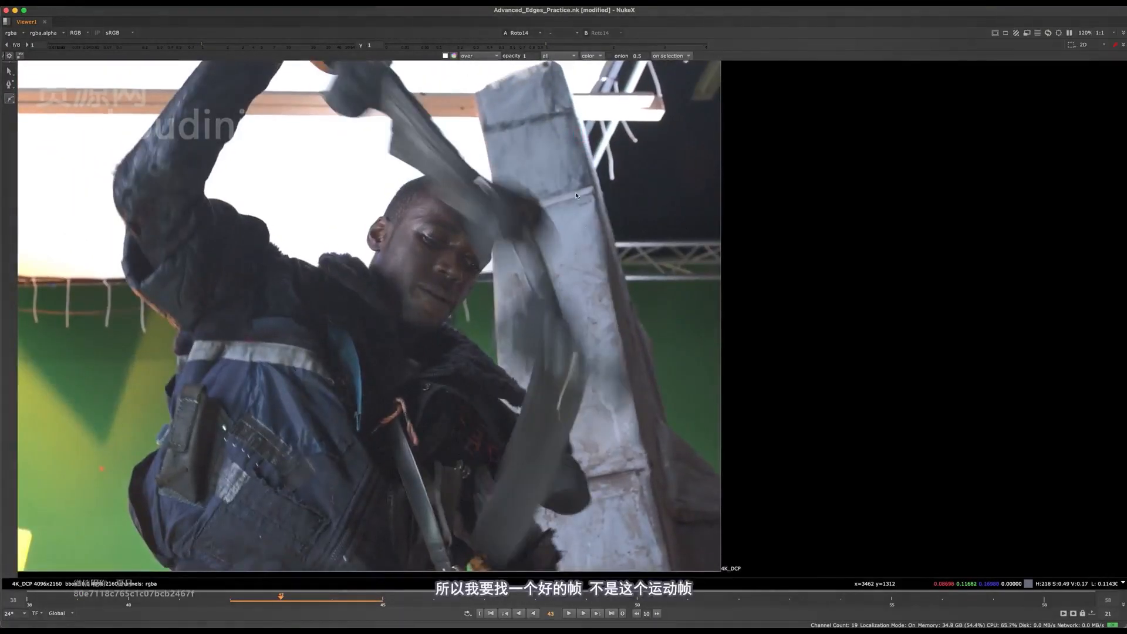
{"action": "key", "text": "Right"}
{"action": "key", "text": "Right"}
{"action": "key", "text": "Left"}
{"action": "key", "text": "Left"}
{"action": "key", "text": "Left"}
{"action": "key", "text": "Left"}
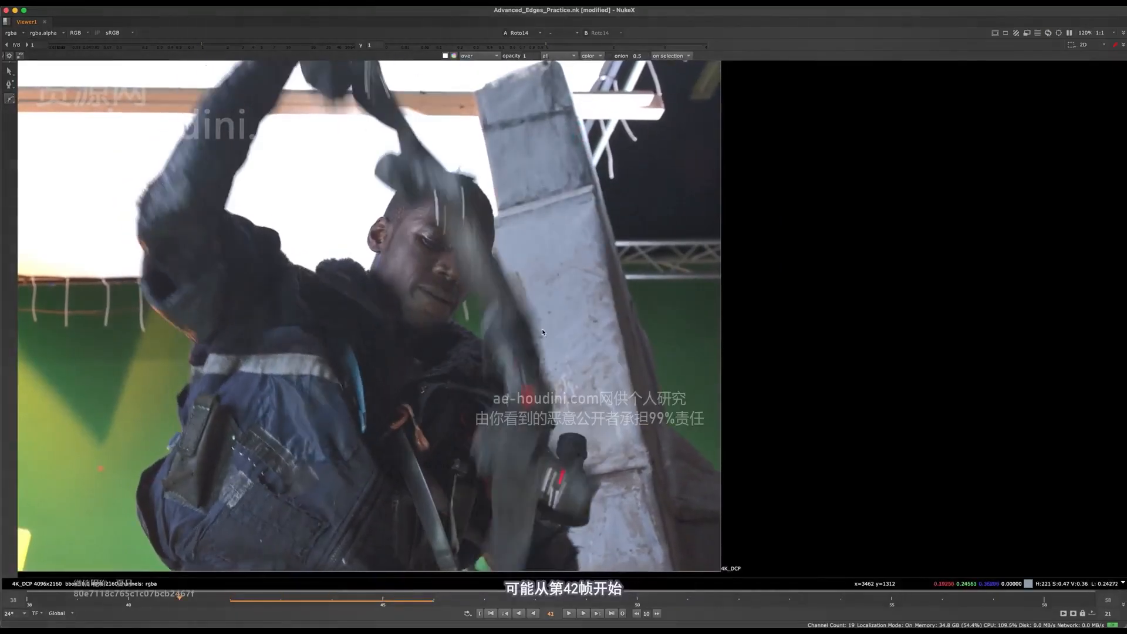
{"action": "key", "text": "Right"}
Start a Bezier shape at frame 42 with points along the tool's curved edge against the pillar
{"action": "scroll", "coordinate": [515, 309], "scroll_direction": "up", "scroll_amount": 3}
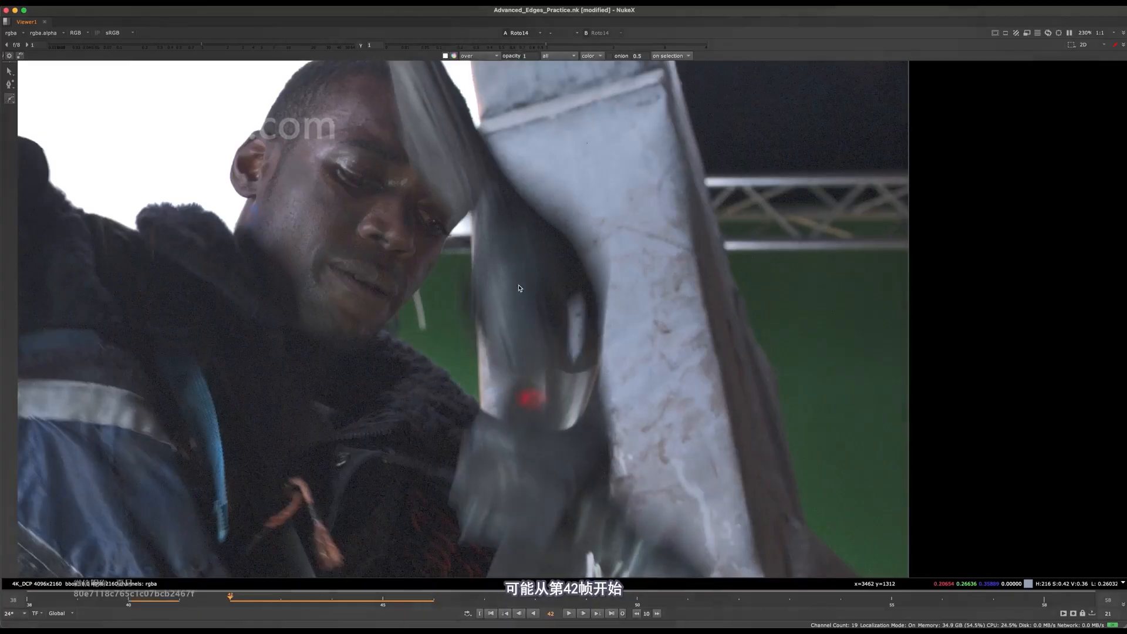
{"action": "scroll", "coordinate": [525, 263], "scroll_direction": "down", "scroll_amount": 2}
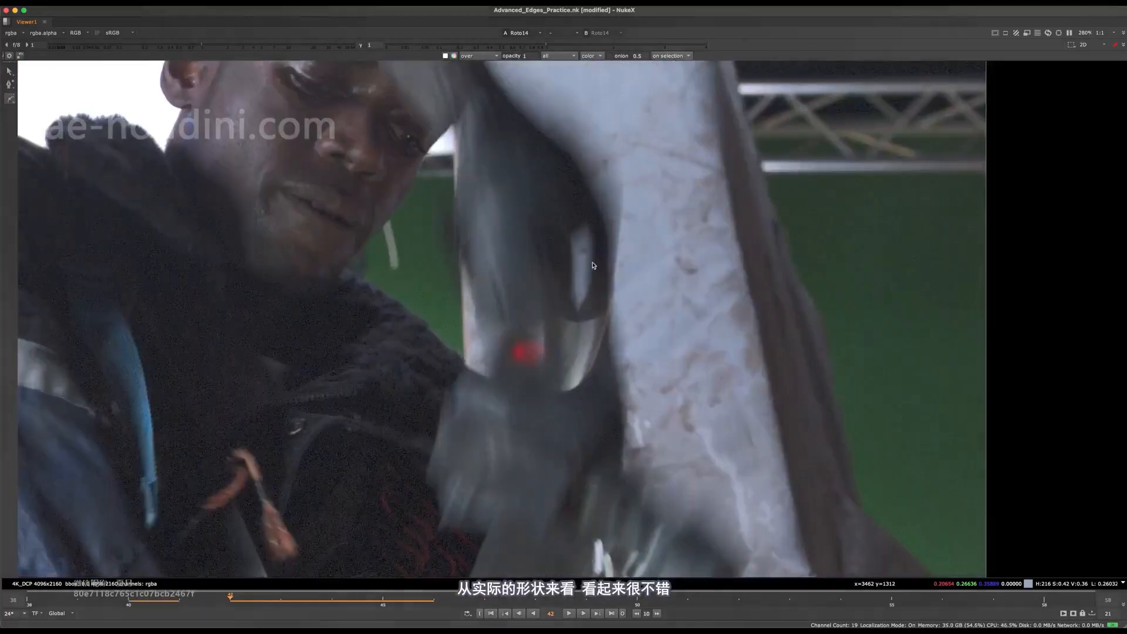
{"action": "scroll", "coordinate": [603, 321], "scroll_direction": "down", "scroll_amount": 1}
{"action": "scroll", "coordinate": [572, 279], "scroll_direction": "up", "scroll_amount": 5}
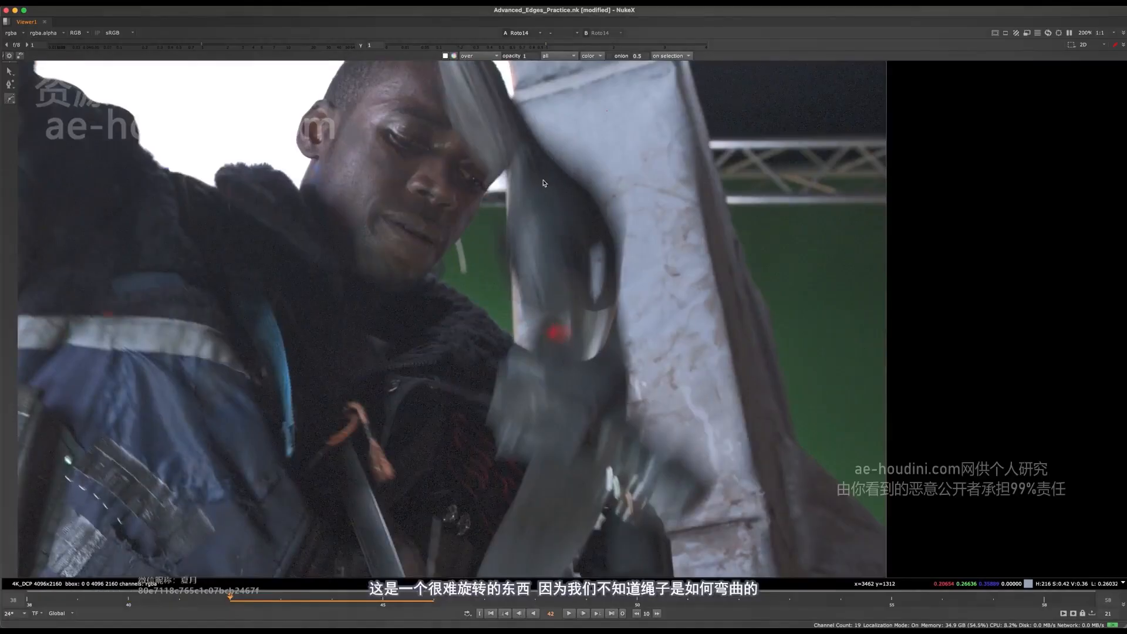
{"action": "scroll", "coordinate": [534, 147], "scroll_direction": "up", "scroll_amount": 5}
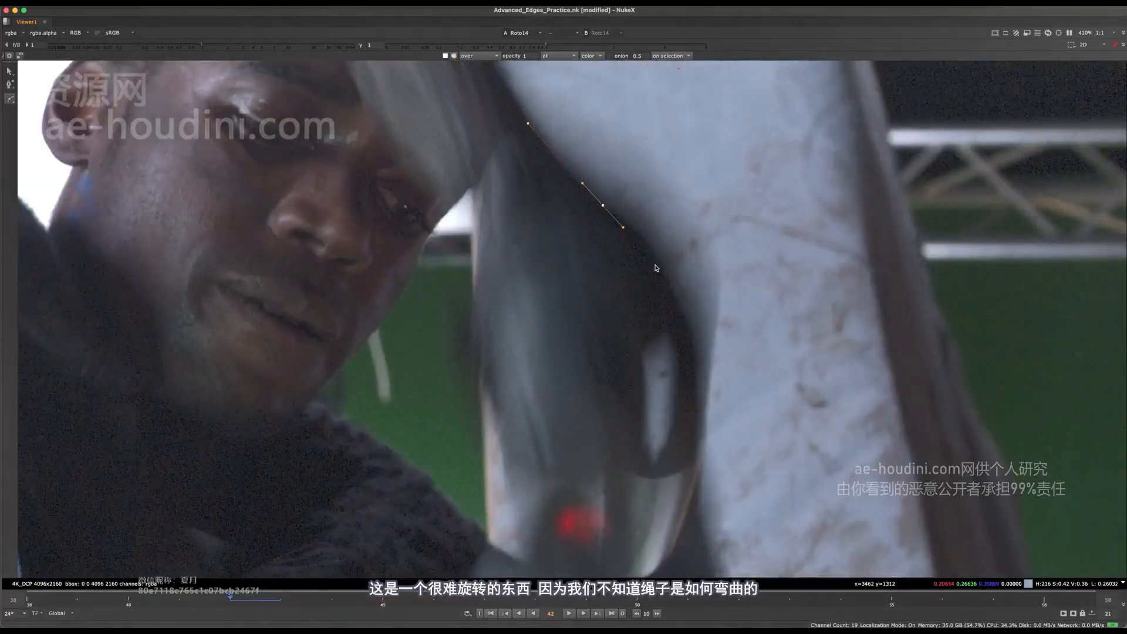
{"action": "middle_click_drag", "start_coordinate": [656, 268], "coordinate": [610, 217]}
{"action": "left_click_drag", "start_coordinate": [620, 228], "coordinate": [633, 262]}
{"action": "middle_click_drag", "start_coordinate": [639, 309], "coordinate": [626, 243]}
{"action": "scroll", "coordinate": [626, 242], "scroll_direction": "down", "scroll_amount": 5}
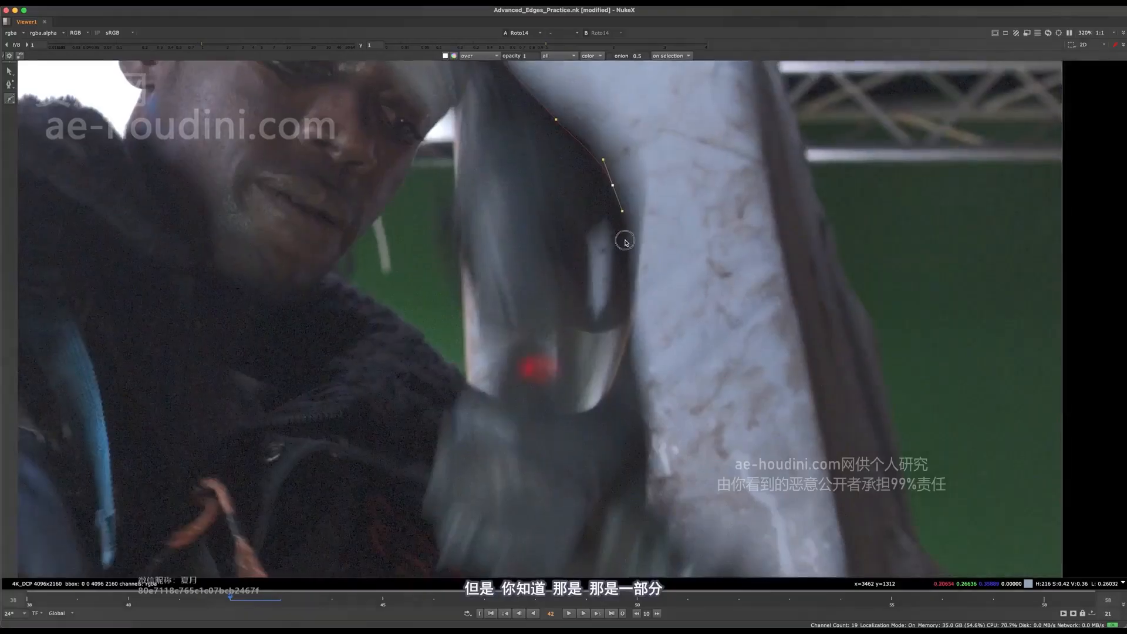
{"action": "scroll", "coordinate": [623, 276], "scroll_direction": "up", "scroll_amount": 6}
{"action": "scroll", "coordinate": [591, 289], "scroll_direction": "down", "scroll_amount": 5}
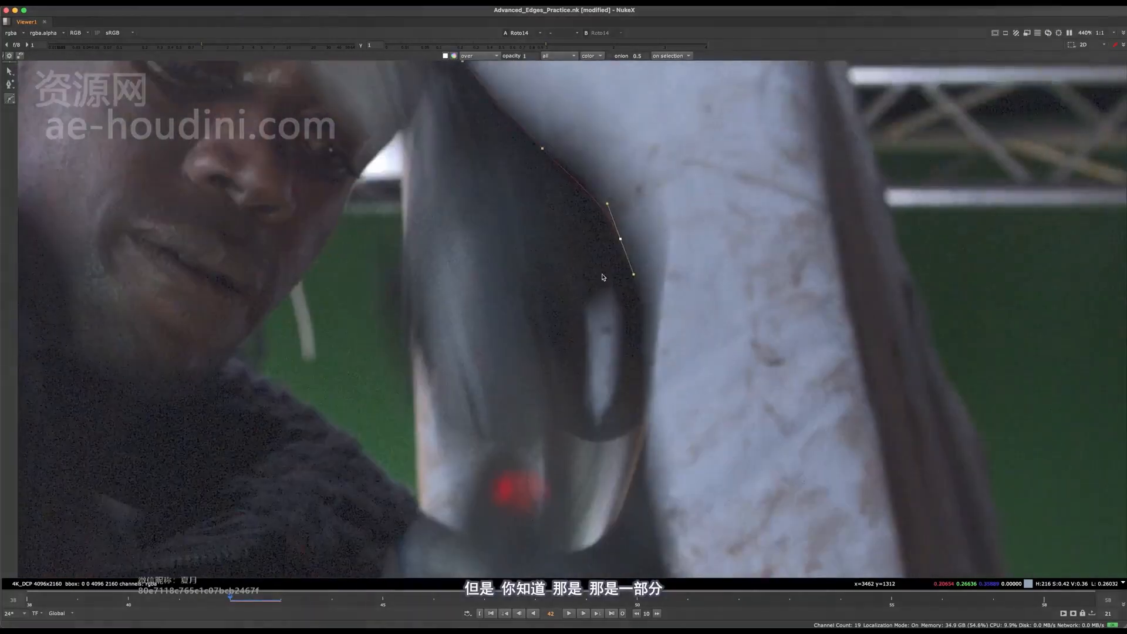
{"action": "scroll", "coordinate": [611, 297], "scroll_direction": "up", "scroll_amount": 5}
Continue the shape across the tool above its opening and up the side facing the man's face, and close it
{"action": "left_click", "coordinate": [597, 302]}
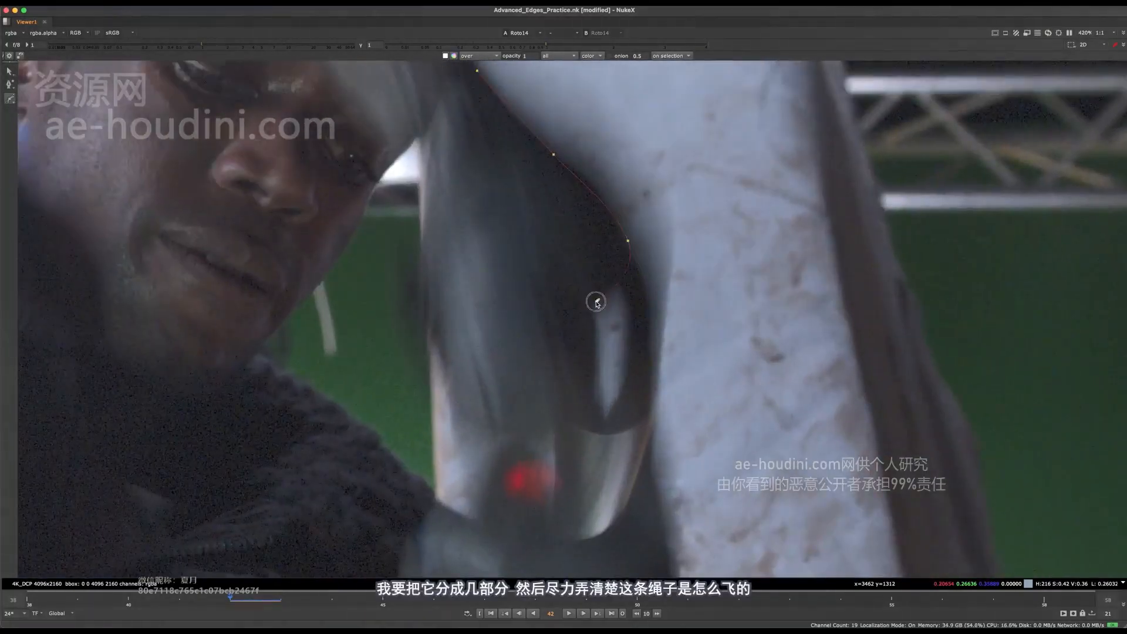
{"action": "left_click", "coordinate": [430, 329]}
{"action": "middle_click_drag", "start_coordinate": [439, 257], "coordinate": [465, 335]}
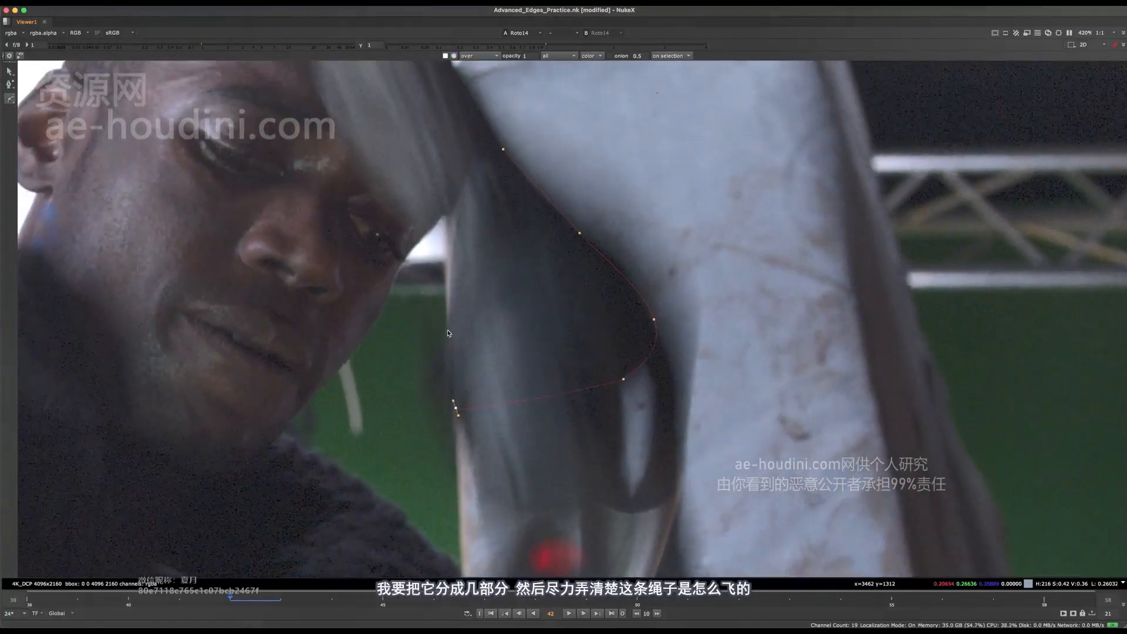
{"action": "left_click_drag", "start_coordinate": [452, 317], "coordinate": [454, 292]}
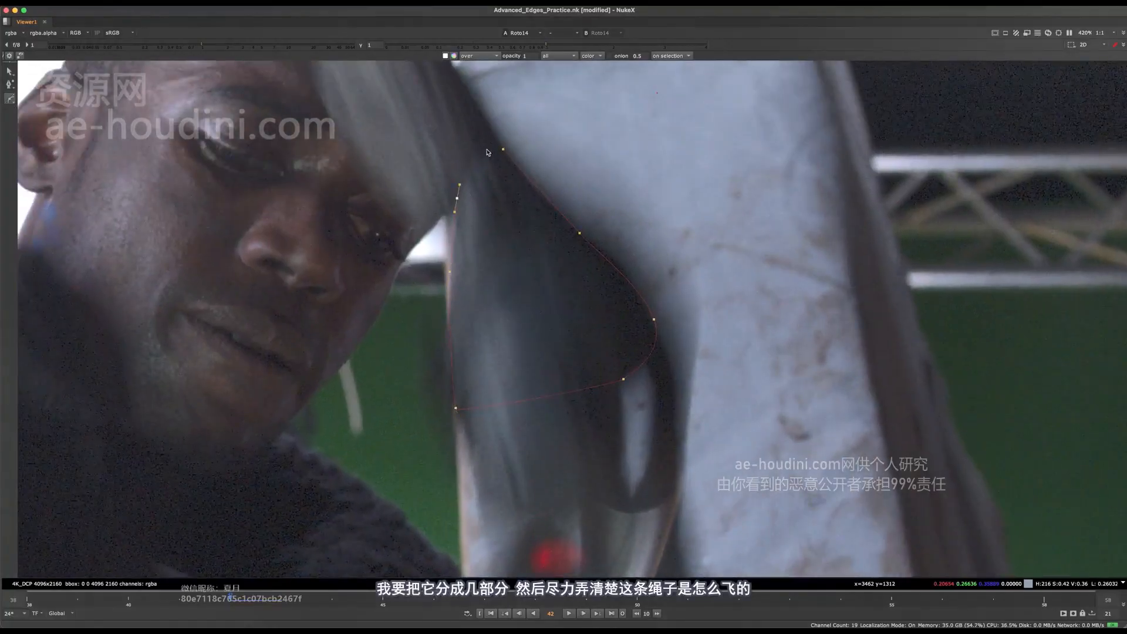
{"action": "left_click_drag", "start_coordinate": [519, 159], "coordinate": [519, 159]}
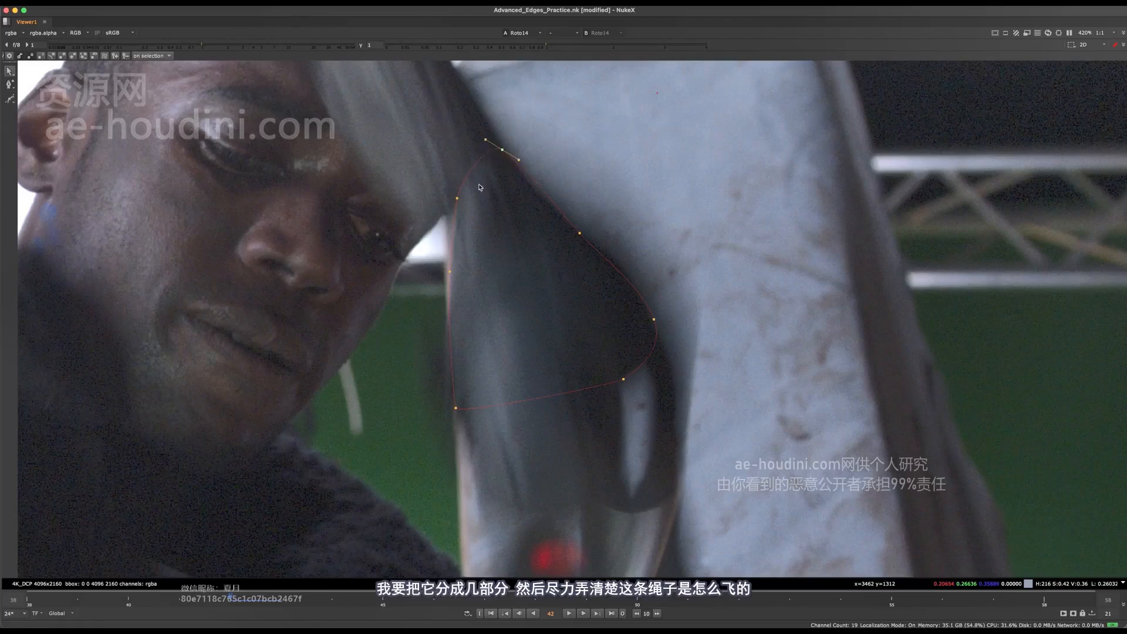
Move the shape's point beside the man's face onto the tool's edge and select all of the shape's points
{"action": "left_click", "coordinate": [458, 198]}
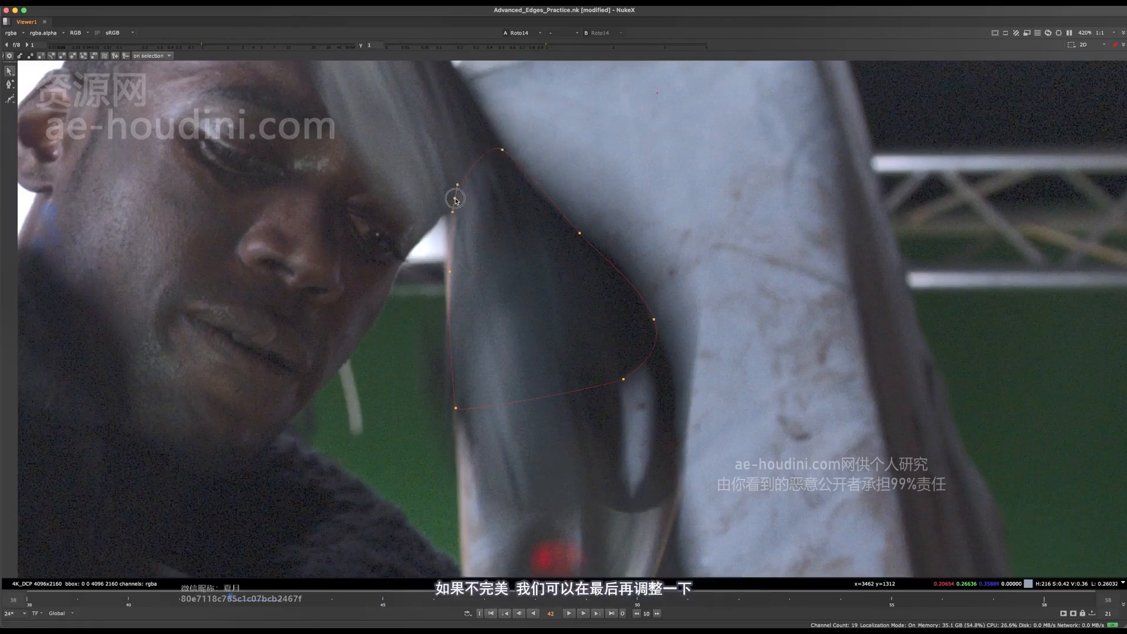
{"action": "scroll", "coordinate": [452, 211], "scroll_direction": "down", "scroll_amount": 4}
{"action": "scroll", "coordinate": [438, 219], "scroll_direction": "up", "scroll_amount": 5}
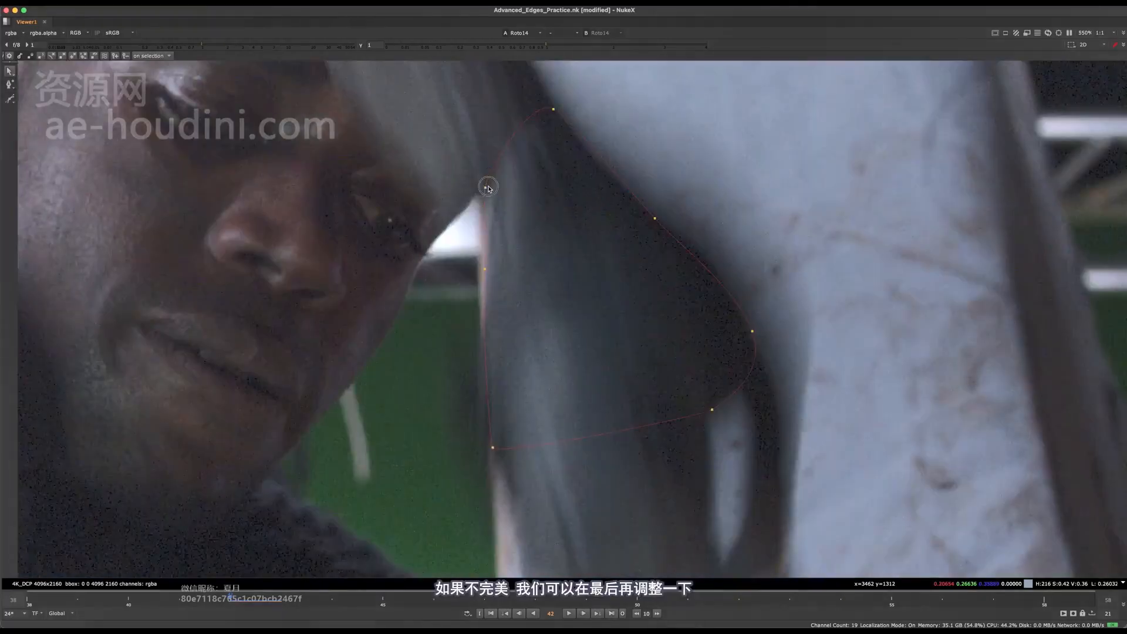
{"action": "scroll", "coordinate": [486, 271], "scroll_direction": "down", "scroll_amount": 5}
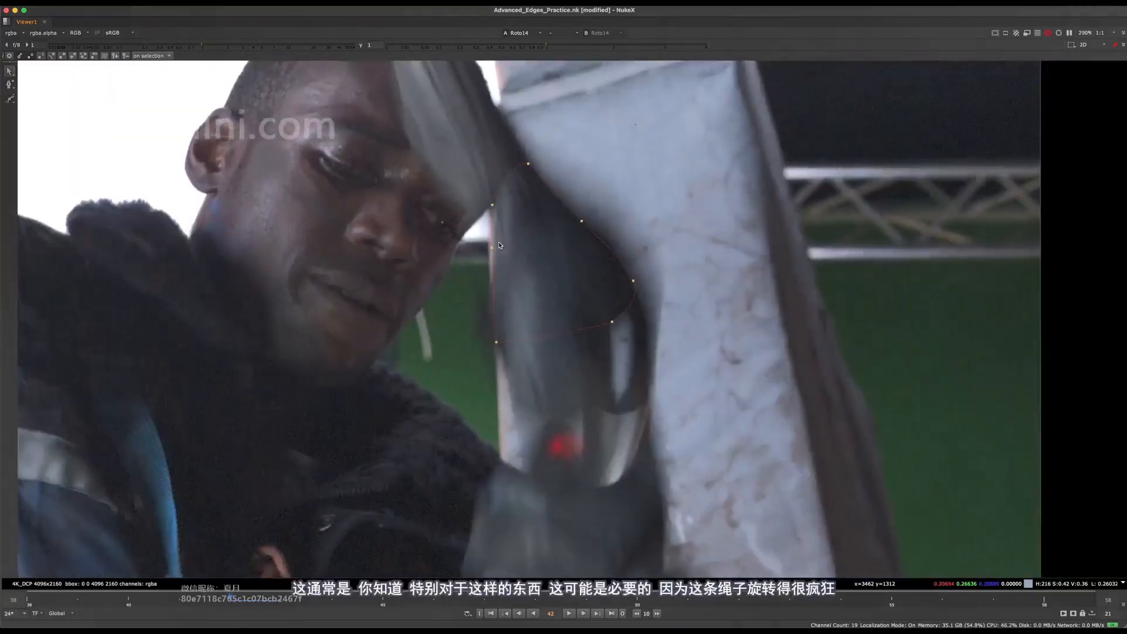
{"action": "scroll", "coordinate": [481, 288], "scroll_direction": "up", "scroll_amount": 2}
{"action": "scroll", "coordinate": [480, 293], "scroll_direction": "down", "scroll_amount": 2}
{"action": "middle_click_drag", "start_coordinate": [480, 293], "coordinate": [485, 318]}
{"action": "left_click_drag", "start_coordinate": [405, 151], "coordinate": [667, 447]}
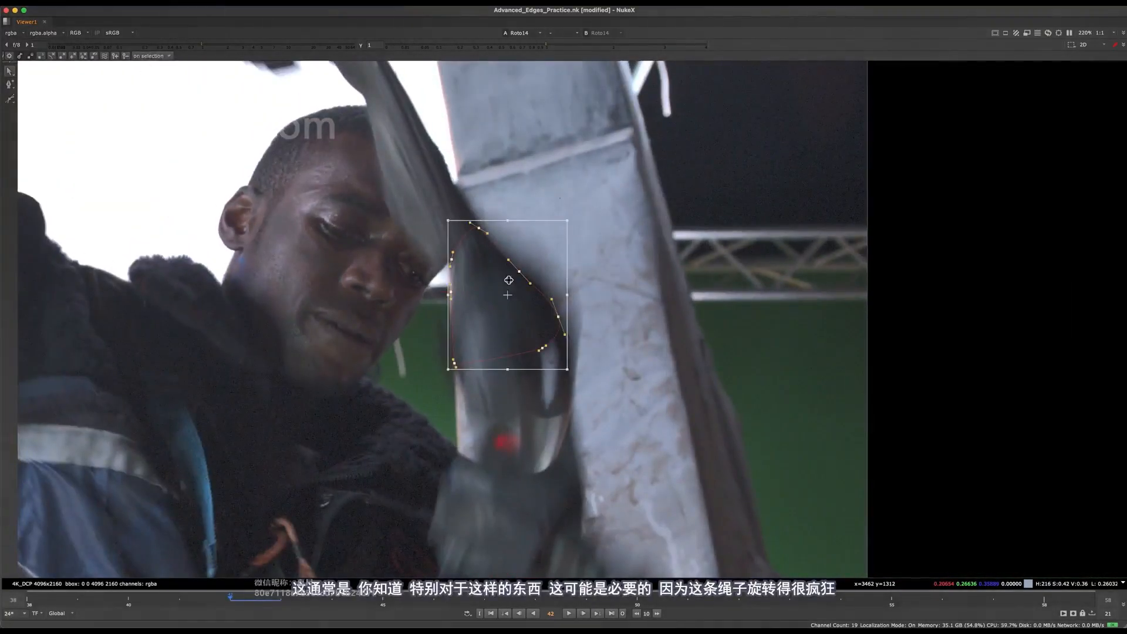
Flip between frames 42 and 43 to examine how the outlined section of the tool moves and rotates
{"action": "key", "text": "Right"}
{"action": "key", "text": "Left"}
{"action": "middle_click_drag", "start_coordinate": [532, 268], "coordinate": [603, 208]}
{"action": "key", "text": "Left"}
{"action": "key", "text": "Right"}
{"action": "key", "text": "Left"}
{"action": "key", "text": "Right"}
{"action": "key", "text": "Left"}
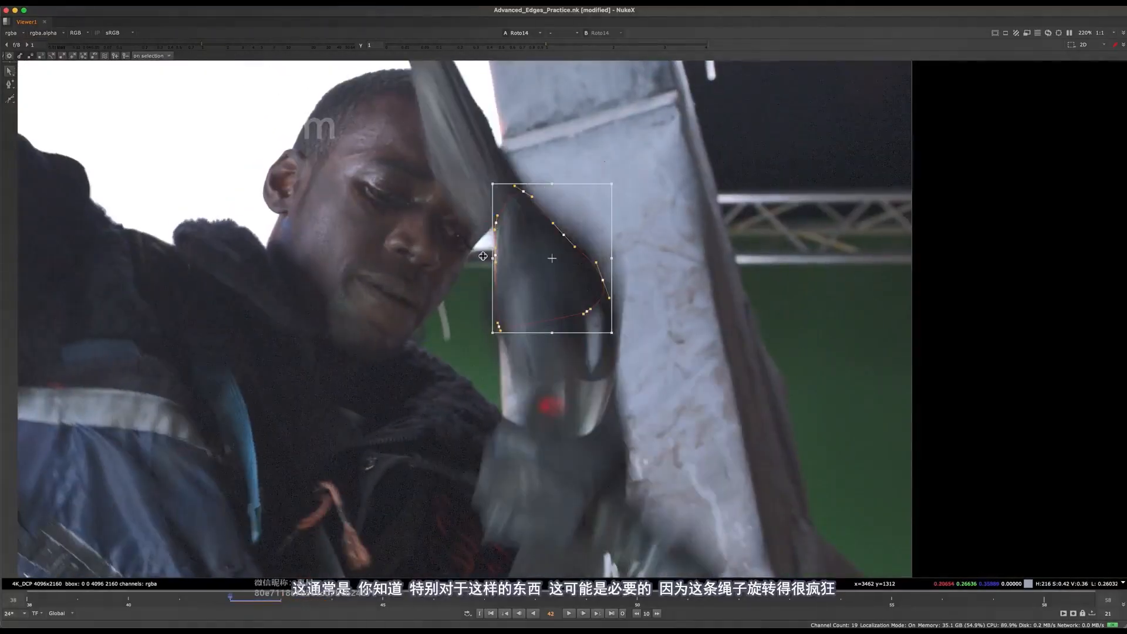
{"action": "key", "text": "Right"}
{"action": "key", "text": "Left"}
{"action": "middle_click_drag", "start_coordinate": [514, 344], "coordinate": [512, 352]}
{"action": "middle_click_drag", "start_coordinate": [570, 269], "coordinate": [543, 348]}
{"action": "key", "text": "Right"}
{"action": "key", "text": "Left"}
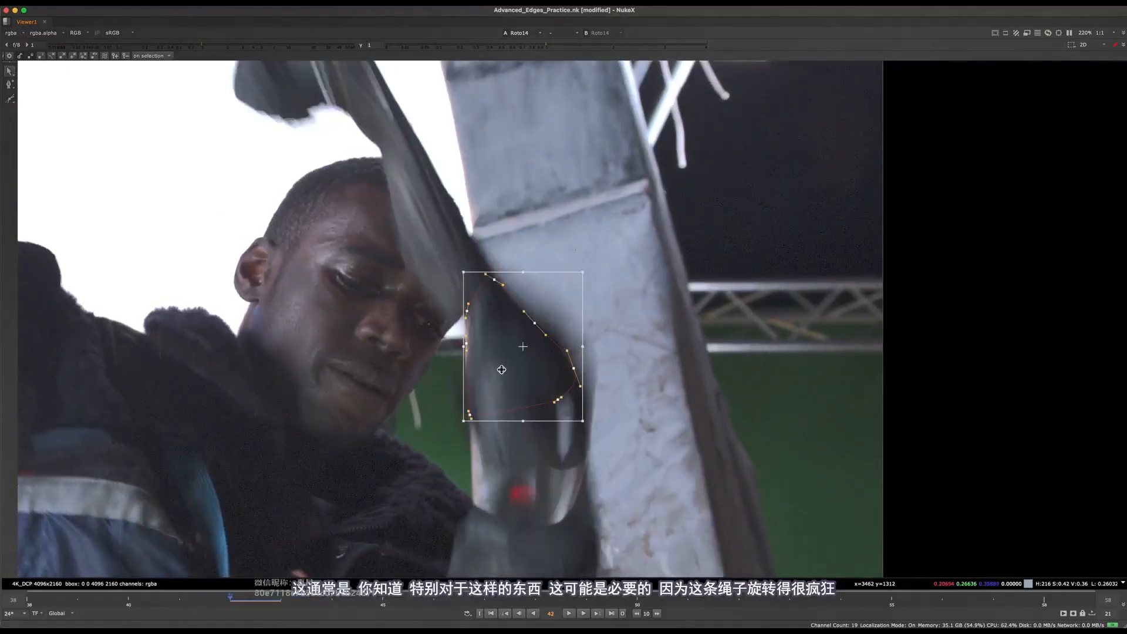
{"action": "key", "text": "Right"}
{"action": "key", "text": "Left"}
{"action": "key", "text": "Right"}
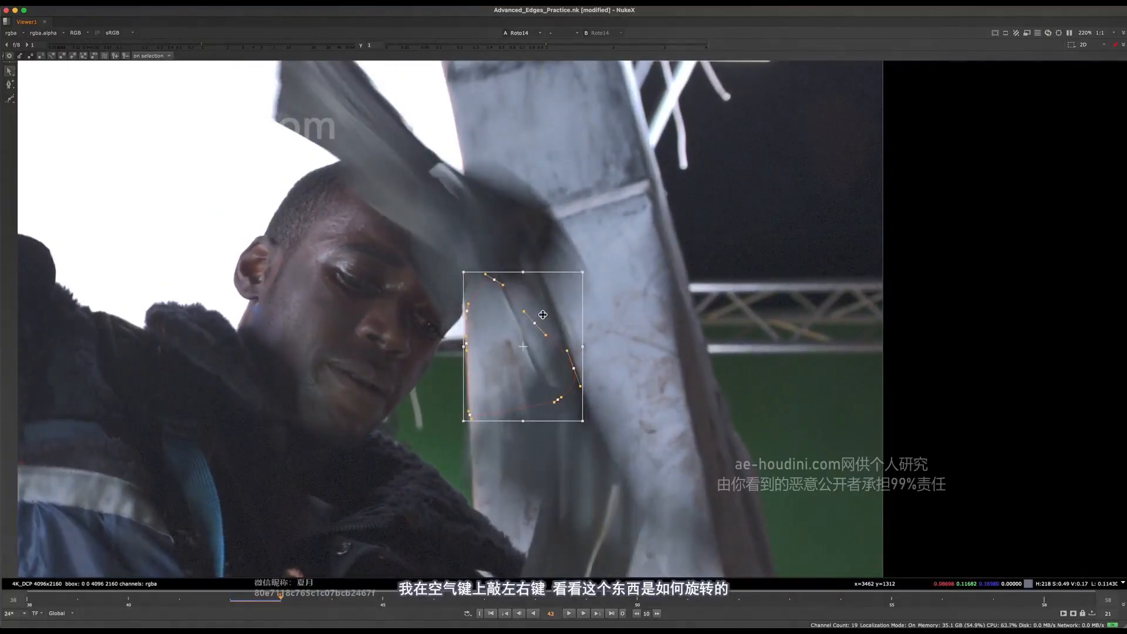
{"action": "key", "text": "Left"}
{"action": "key", "text": "Right"}
{"action": "scroll", "coordinate": [535, 322], "scroll_direction": "down", "scroll_amount": 5}
{"action": "key", "text": "Left"}
{"action": "key", "text": "Right"}
{"action": "scroll", "coordinate": [546, 311], "scroll_direction": "up", "scroll_amount": 5}
{"action": "key", "text": "Left"}
{"action": "key", "text": "Right"}
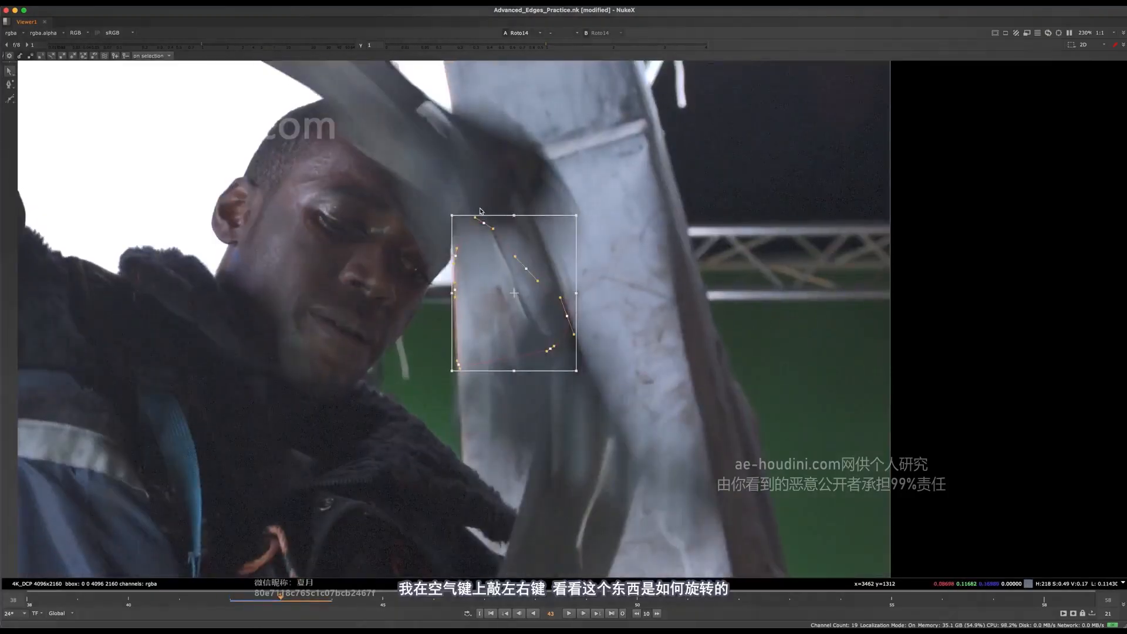
{"action": "key", "text": "Left"}
{"action": "key", "text": "Right"}
{"action": "scroll", "coordinate": [534, 301], "scroll_direction": "down", "scroll_amount": 5}
{"action": "key", "text": "Left"}
{"action": "scroll", "coordinate": [529, 295], "scroll_direction": "up", "scroll_amount": 6}
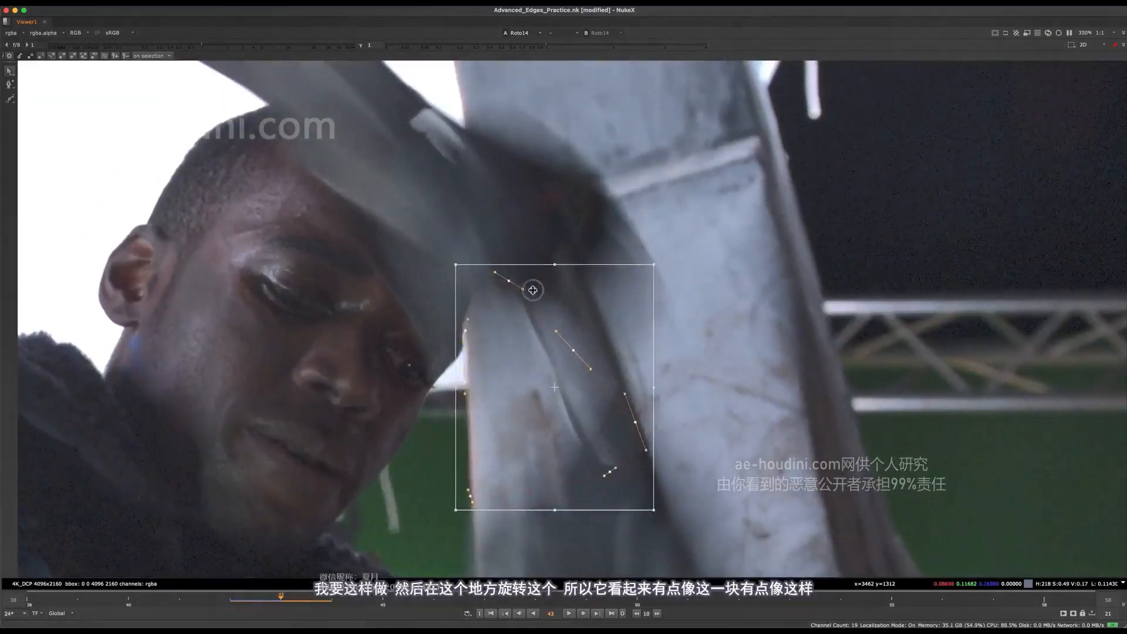
Move the whole shape up at frame 43 and rotate it counterclockwise to match the dark section of the tool
{"action": "key", "text": "Right"}
{"action": "left_click_drag", "start_coordinate": [630, 339], "coordinate": [685, 256]}
{"action": "middle_click_drag", "start_coordinate": [589, 235], "coordinate": [606, 272]}
{"action": "left_click_drag", "start_coordinate": [570, 267], "coordinate": [572, 251]}
{"action": "left_click_drag", "start_coordinate": [703, 283], "coordinate": [686, 315]}
{"action": "left_click_drag", "start_coordinate": [571, 236], "coordinate": [557, 235]}
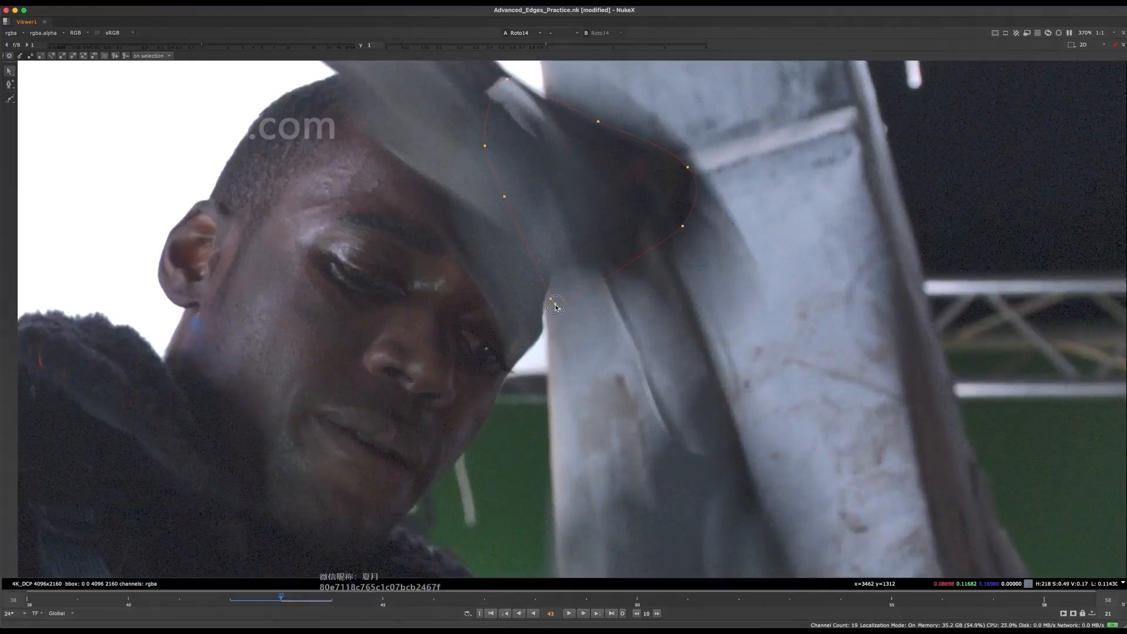
Reposition the shape's lowest point at the edge of the tool beside the pillar and smooth it
{"action": "left_click_drag", "start_coordinate": [555, 306], "coordinate": [556, 267]}
{"action": "key", "text": "z"}
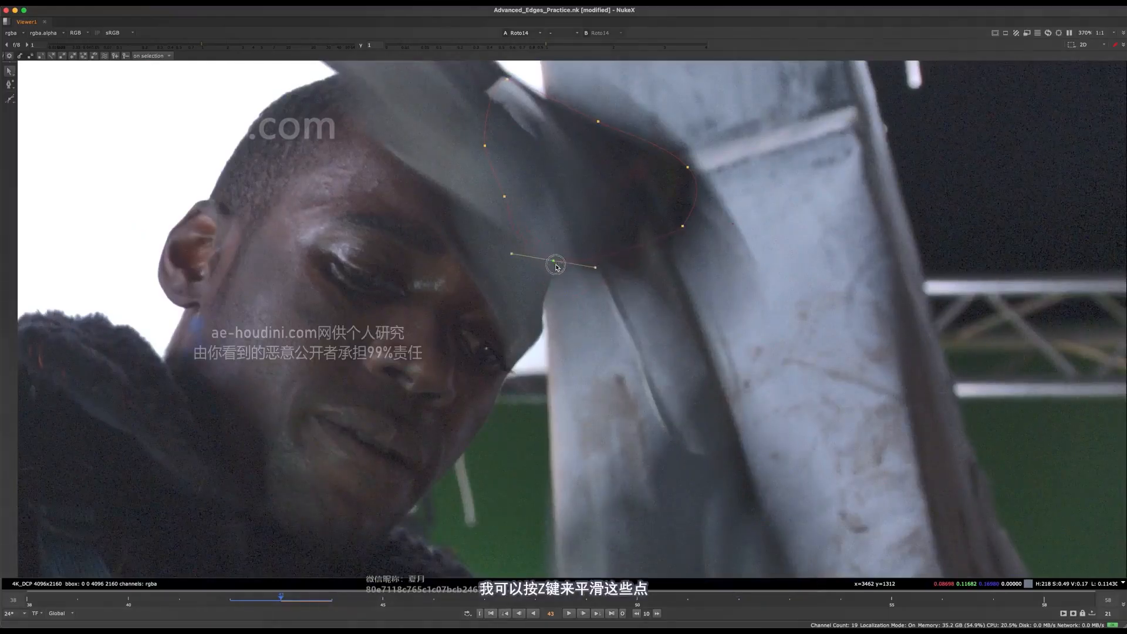
{"action": "left_click", "coordinate": [605, 241]}
{"action": "left_click", "coordinate": [628, 254], "text": "ctrl+alt"}
{"action": "left_click_drag", "start_coordinate": [628, 255], "coordinate": [624, 253]}
{"action": "left_click", "coordinate": [594, 242]}
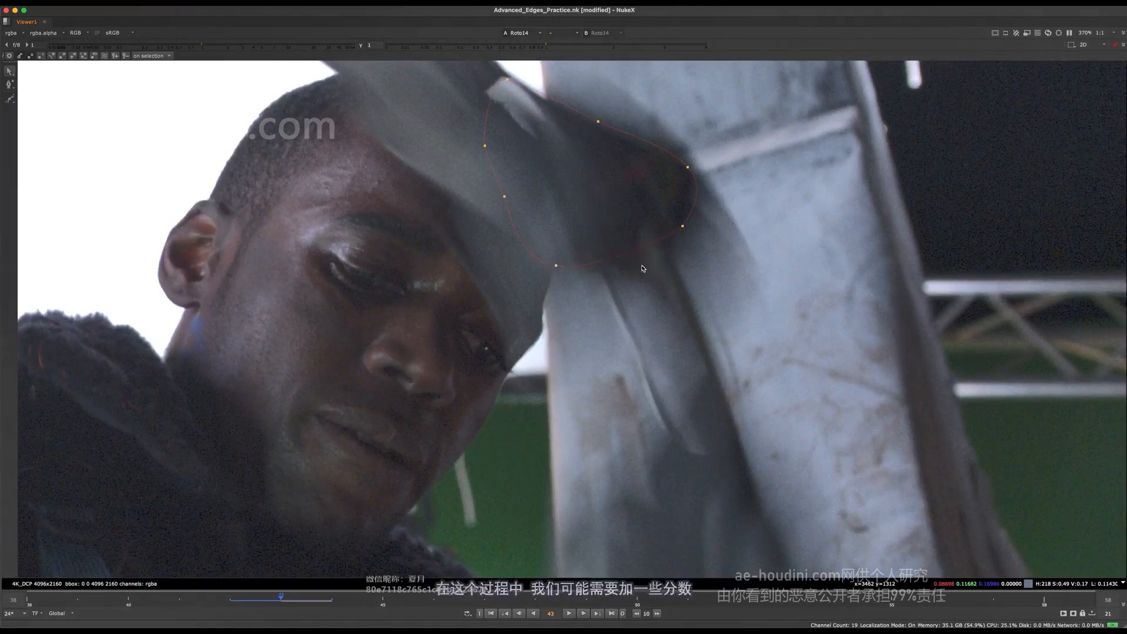
Add three points along the shape's lower edge at frame 43 and place them to follow the tool's notched contour
{"action": "scroll", "coordinate": [612, 263], "scroll_direction": "up", "scroll_amount": 4}
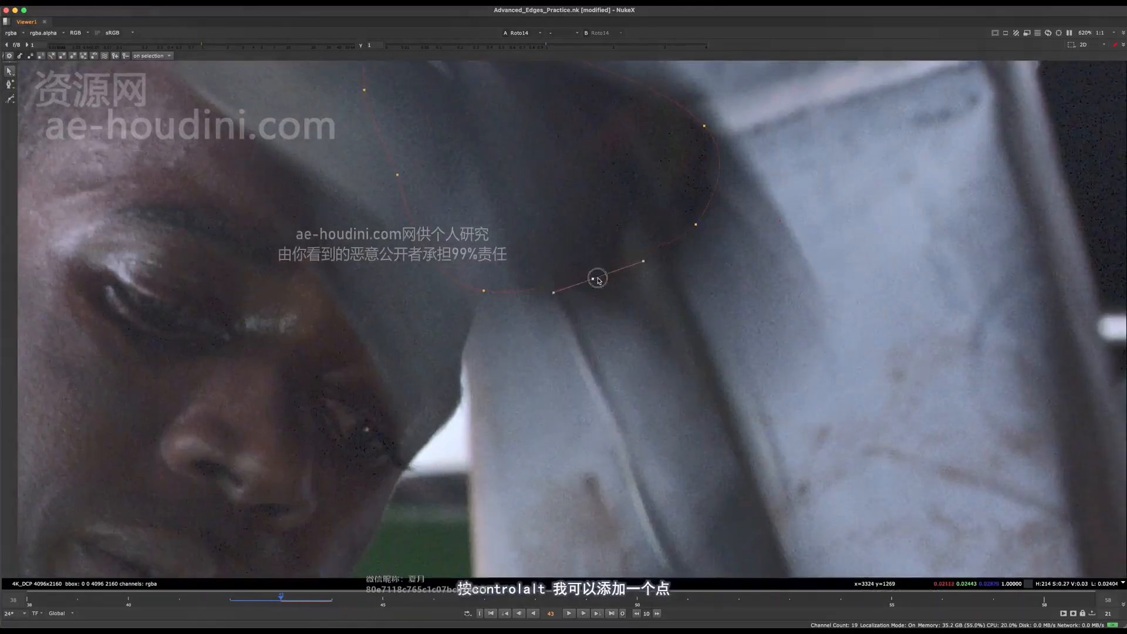
{"action": "left_click_drag", "start_coordinate": [608, 294], "coordinate": [609, 298]}
{"action": "left_click", "coordinate": [643, 251]}
{"action": "left_click", "coordinate": [644, 276], "text": "ctrl+alt"}
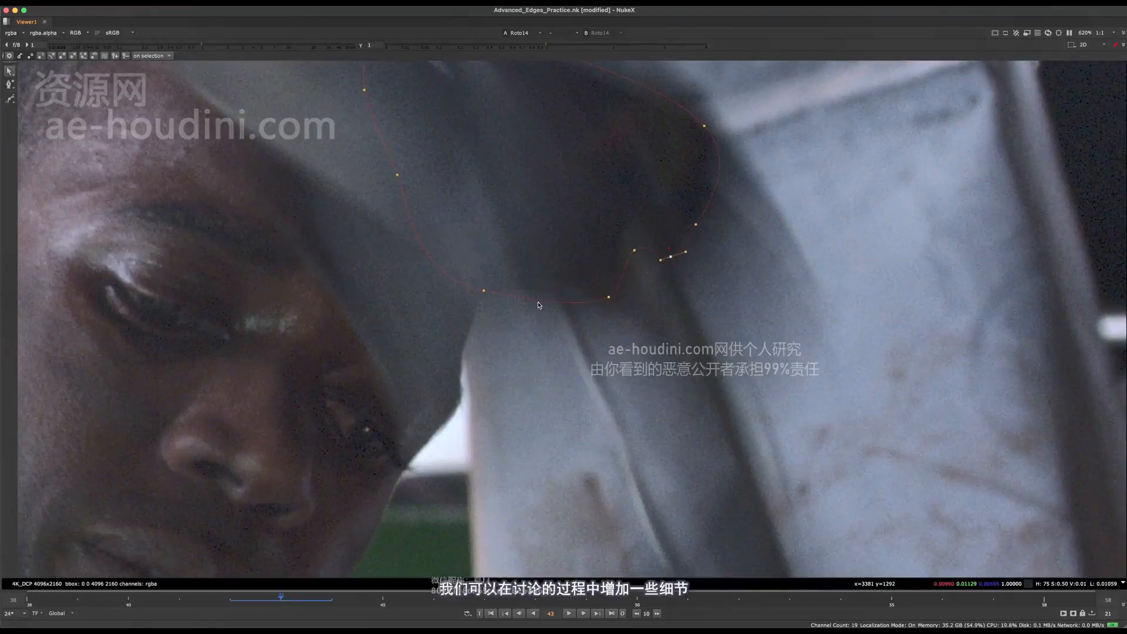
{"action": "scroll", "coordinate": [540, 295], "scroll_direction": "down", "scroll_amount": 3}
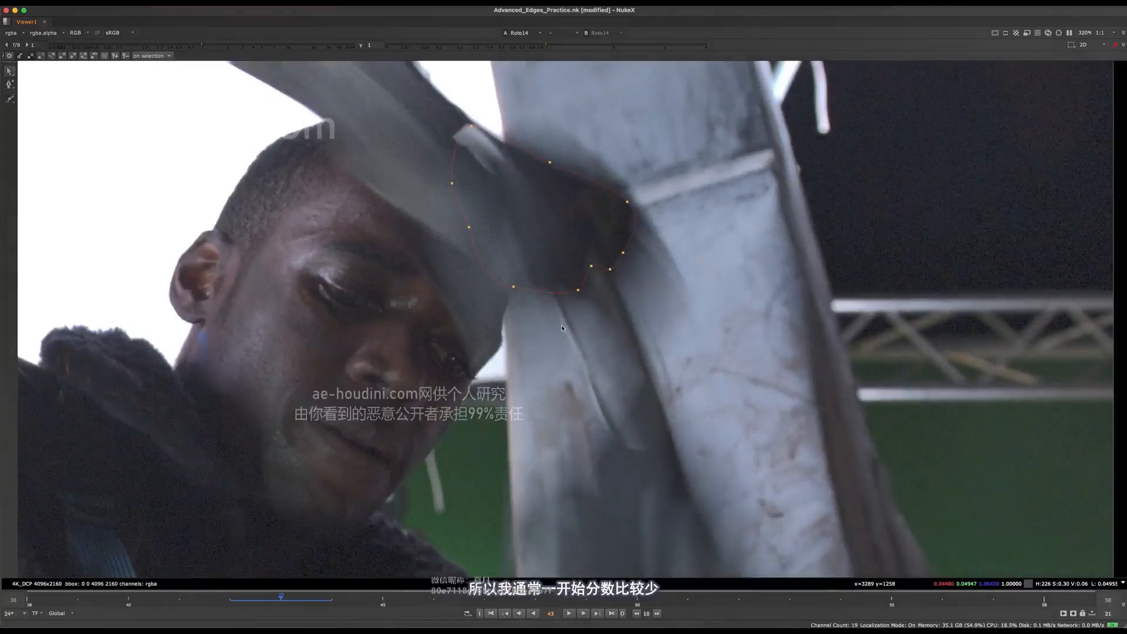
Step through frames 42 to 44 to examine how the outlined section of the tool moves between frames
{"action": "key", "text": "Left"}
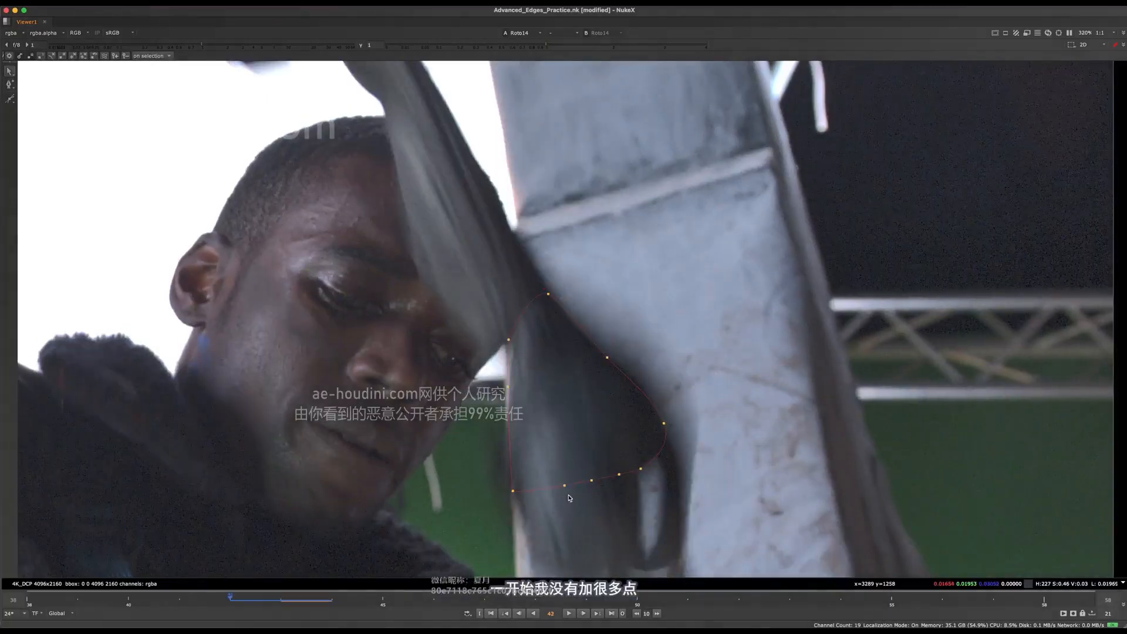
{"action": "key", "text": "Right"}
{"action": "scroll", "coordinate": [592, 194], "scroll_direction": "up", "scroll_amount": 3}
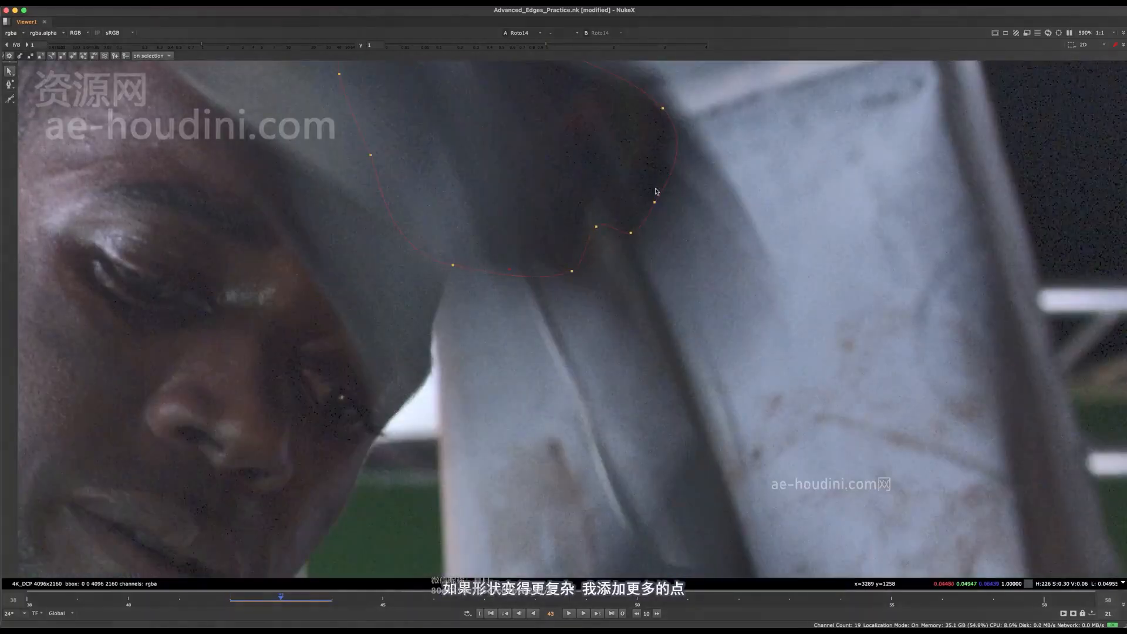
{"action": "middle_click_drag", "start_coordinate": [496, 225], "coordinate": [511, 216]}
{"action": "key", "text": "f"}
{"action": "key", "text": "Right"}
{"action": "scroll", "coordinate": [672, 269], "scroll_direction": "up", "scroll_amount": 5}
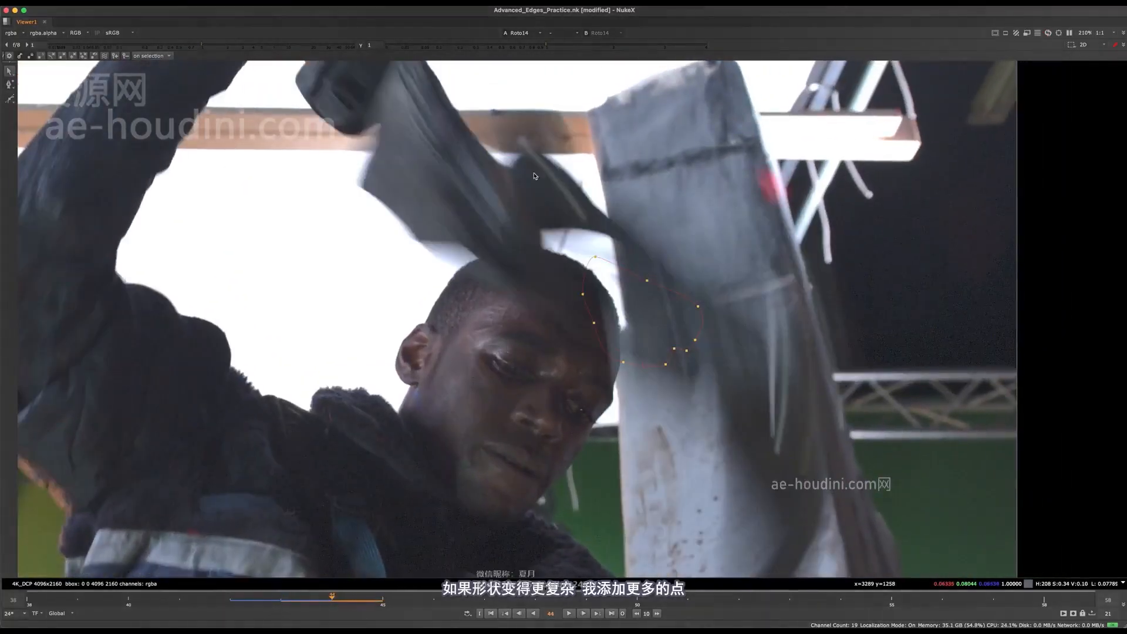
{"action": "key", "text": "Left"}
{"action": "scroll", "coordinate": [515, 237], "scroll_direction": "up", "scroll_amount": 3}
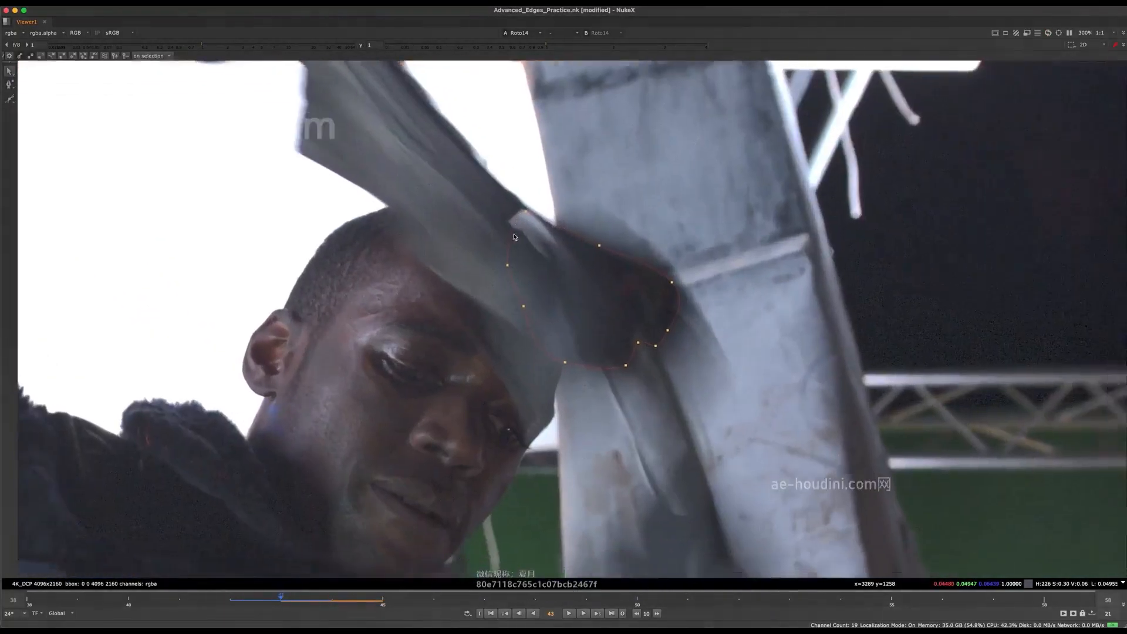
Pull the shape's upper-left points inward at frame 43 so the outline stays beneath the pale streak on the tool
{"action": "middle_click_drag", "start_coordinate": [515, 237], "coordinate": [468, 230]}
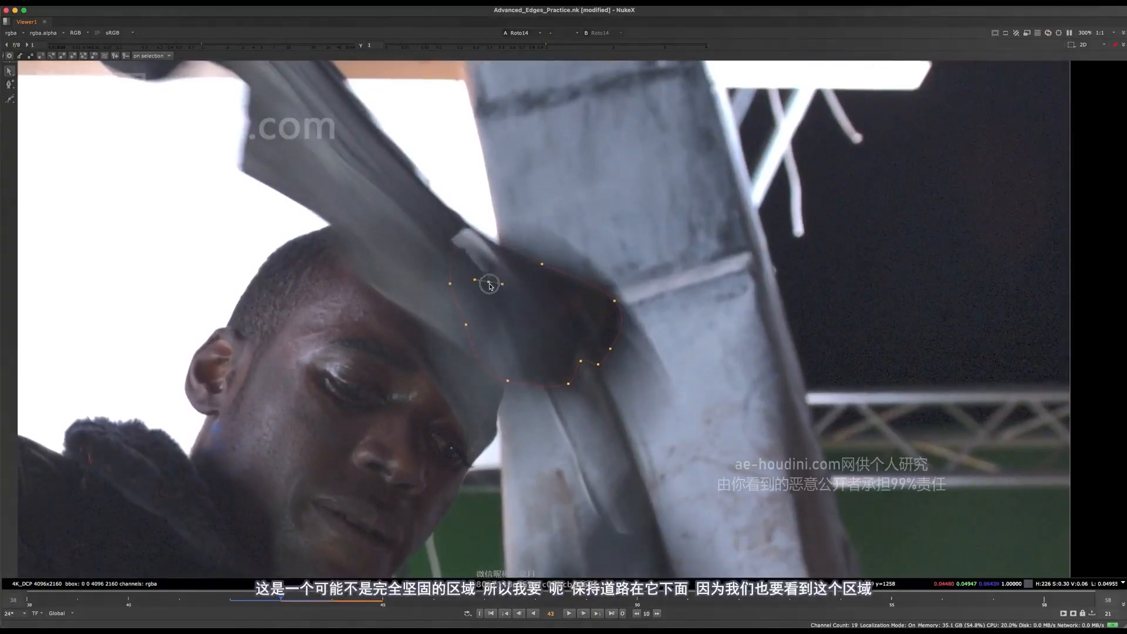
{"action": "left_click_drag", "start_coordinate": [451, 283], "coordinate": [473, 311]}
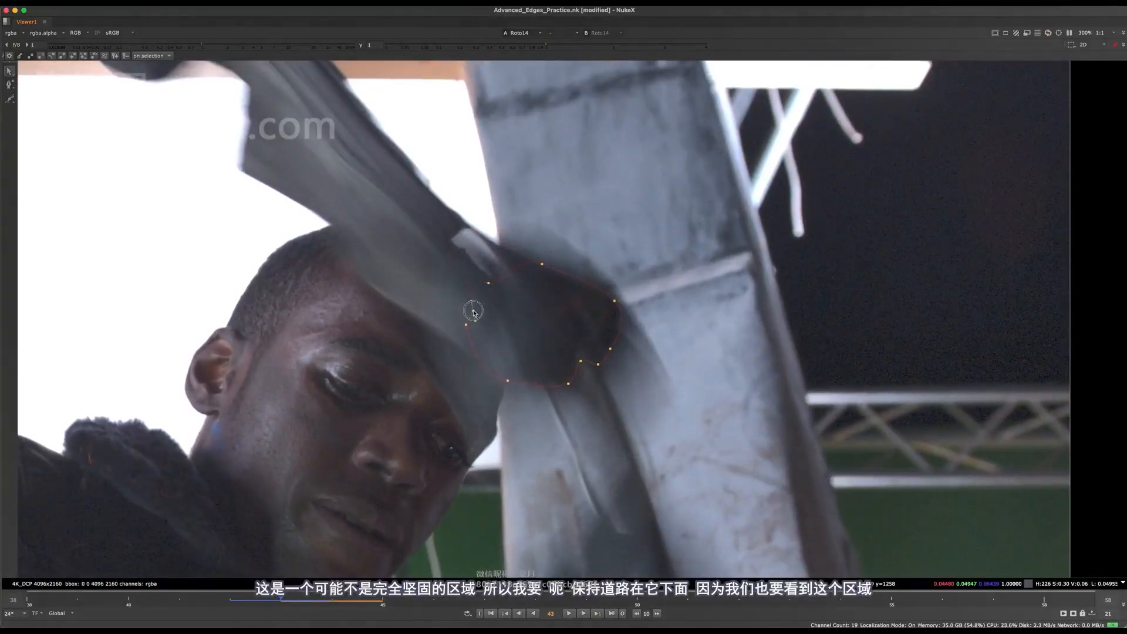
{"action": "left_click", "coordinate": [498, 273]}
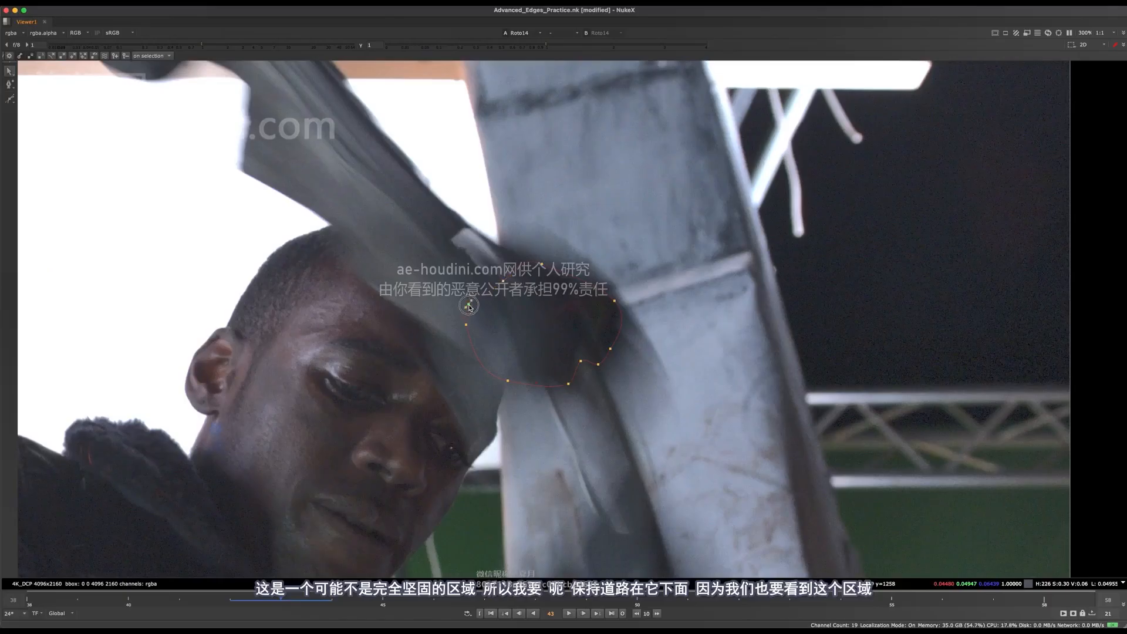
{"action": "scroll", "coordinate": [468, 232], "scroll_direction": "up", "scroll_amount": 5}
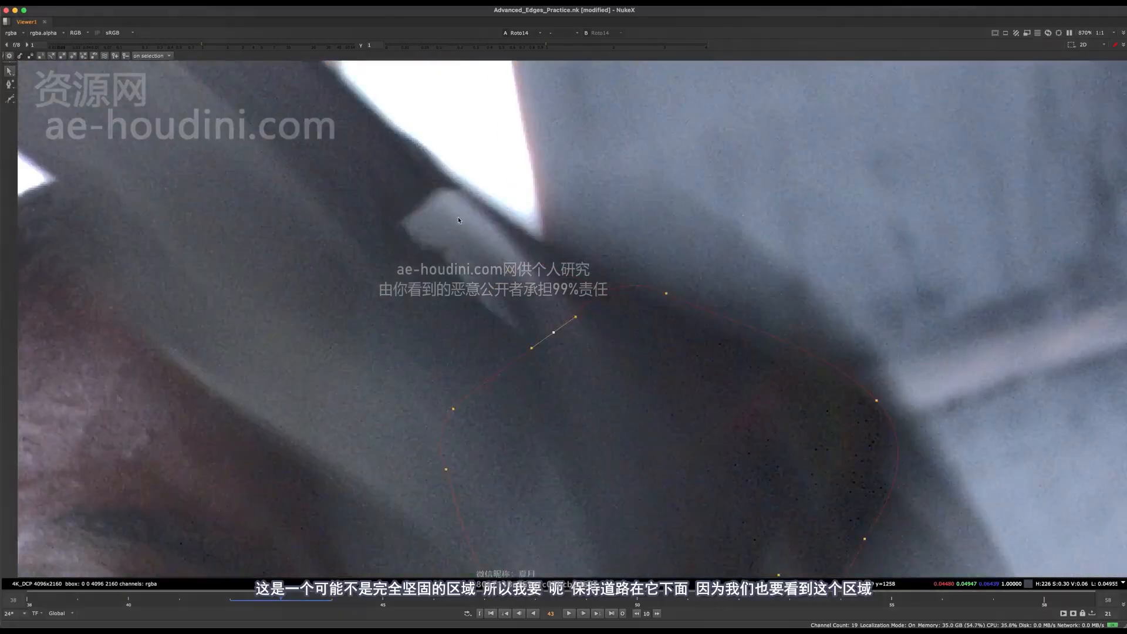
{"action": "scroll", "coordinate": [459, 220], "scroll_direction": "down", "scroll_amount": 5}
Select all the shape's points and flip between frames 42, 43 and 44 to trace where the outlined tool section goes
{"action": "key", "text": "Right"}
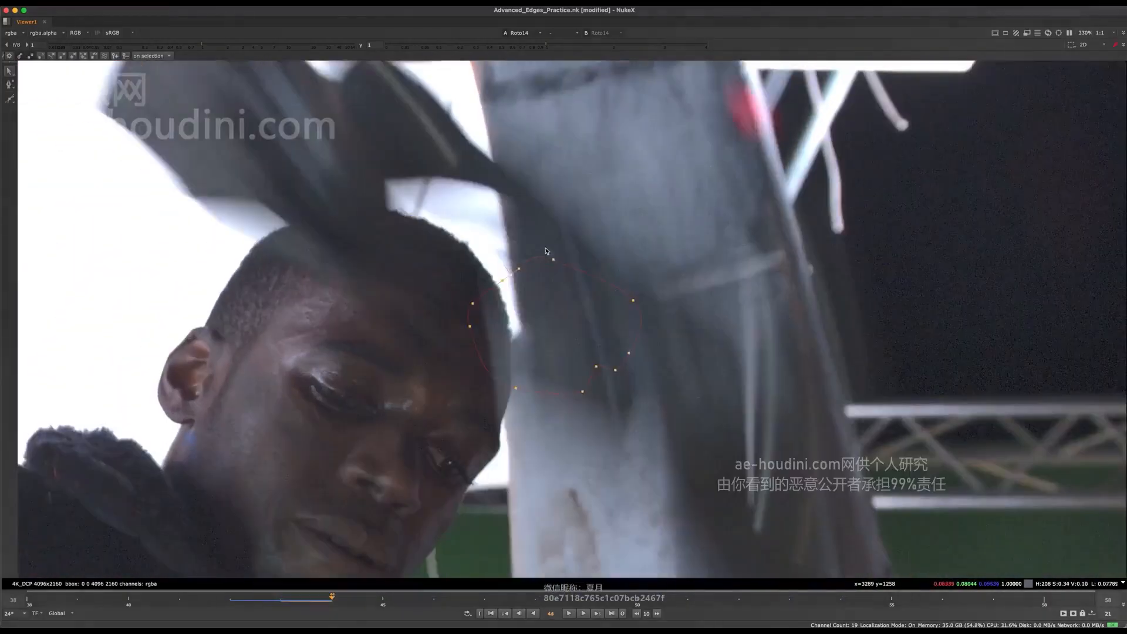
{"action": "scroll", "coordinate": [552, 281], "scroll_direction": "down", "scroll_amount": 3}
{"action": "left_click_drag", "start_coordinate": [456, 232], "coordinate": [669, 445]}
{"action": "key", "text": "Left"}
{"action": "key", "text": "Right"}
{"action": "key", "text": "Left"}
{"action": "key", "text": "Left"}
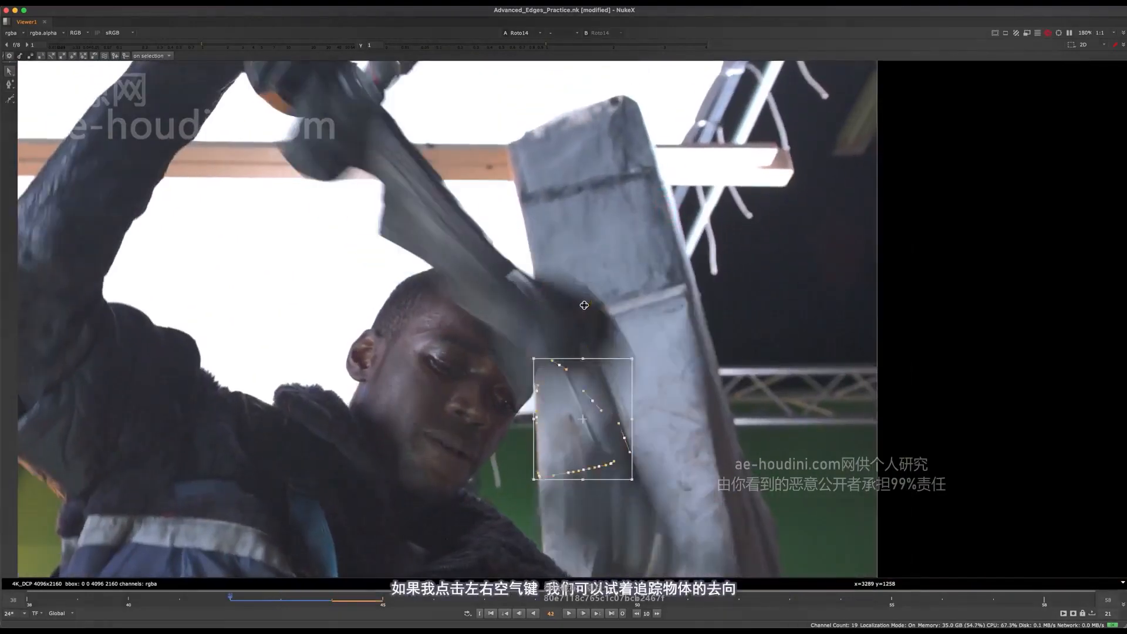
{"action": "key", "text": "Right"}
{"action": "key", "text": "Right"}
{"action": "key", "text": "Left"}
{"action": "key", "text": "Right"}
{"action": "key", "text": "Left"}
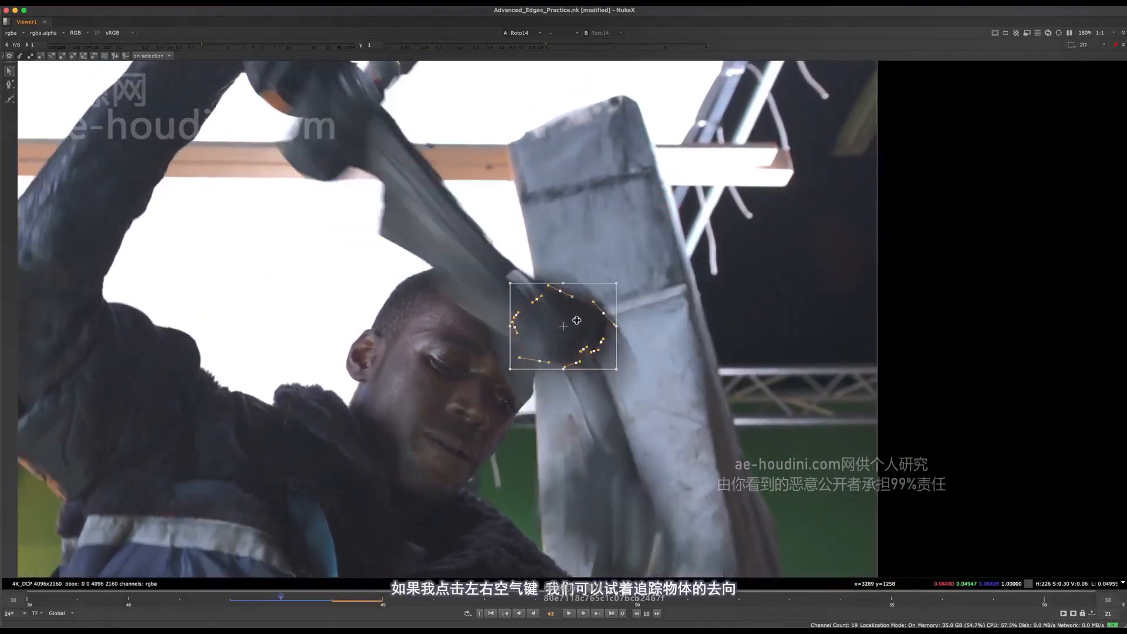
{"action": "key", "text": "Right"}
{"action": "key", "text": "Left"}
{"action": "key", "text": "Right"}
{"action": "key", "text": "Left"}
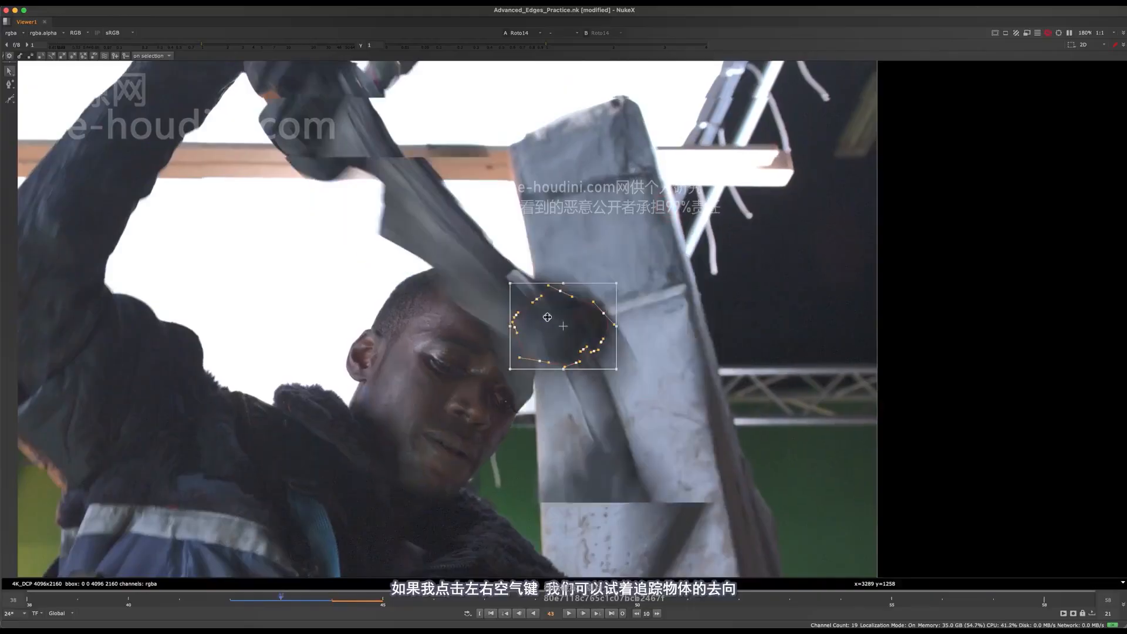
{"action": "key", "text": "Right"}
Move the whole shape up at frame 44 onto the dark tool section above the head and compare it with frame 43
{"action": "left_click_drag", "start_coordinate": [568, 313], "coordinate": [493, 186]}
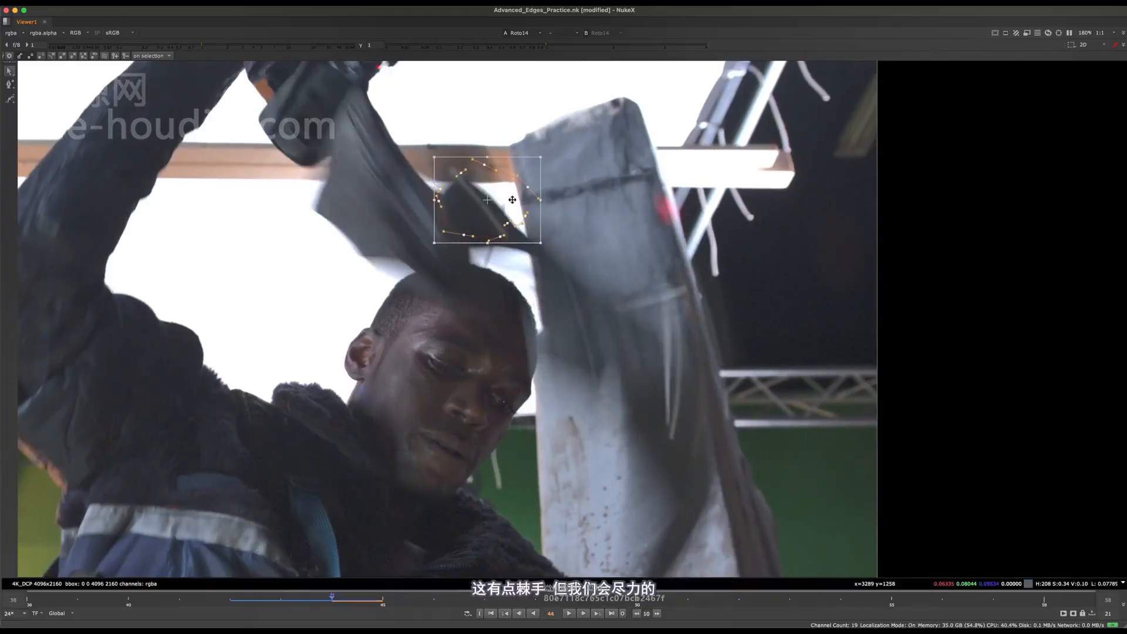
{"action": "key", "text": "Left"}
{"action": "key", "text": "Right"}
{"action": "key", "text": "Left"}
{"action": "key", "text": "Right"}
{"action": "key", "text": "Left"}
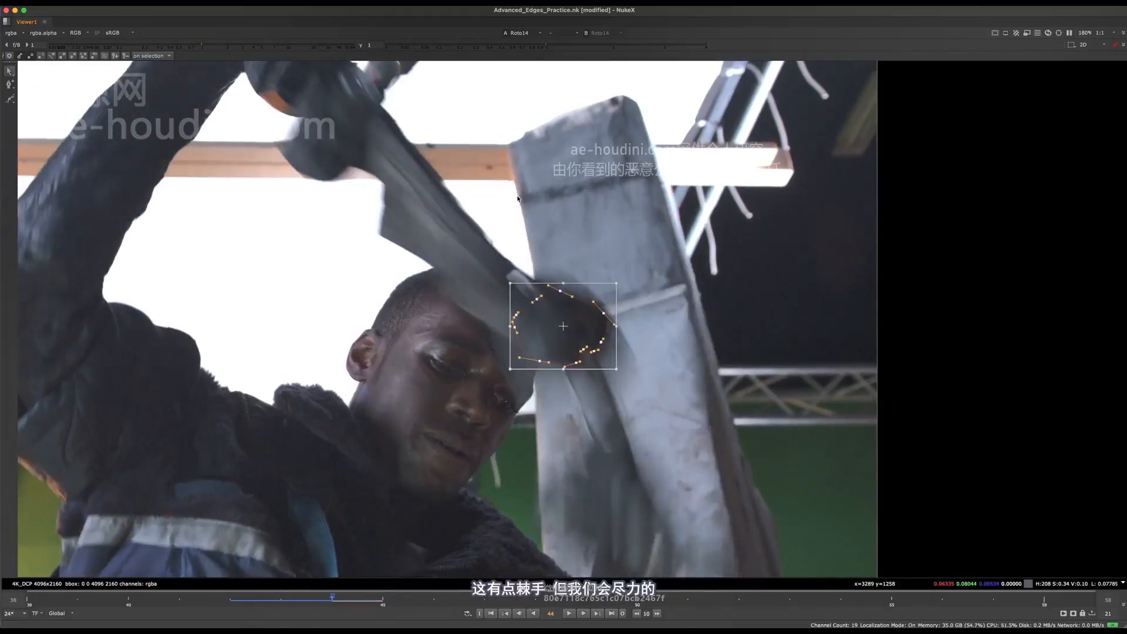
Rotate the whole shape counterclockwise at frame 44 and nudge it over the dark section of the tool
{"action": "scroll", "coordinate": [492, 215], "scroll_direction": "up", "scroll_amount": 3}
{"action": "middle_click_drag", "start_coordinate": [492, 215], "coordinate": [529, 223]}
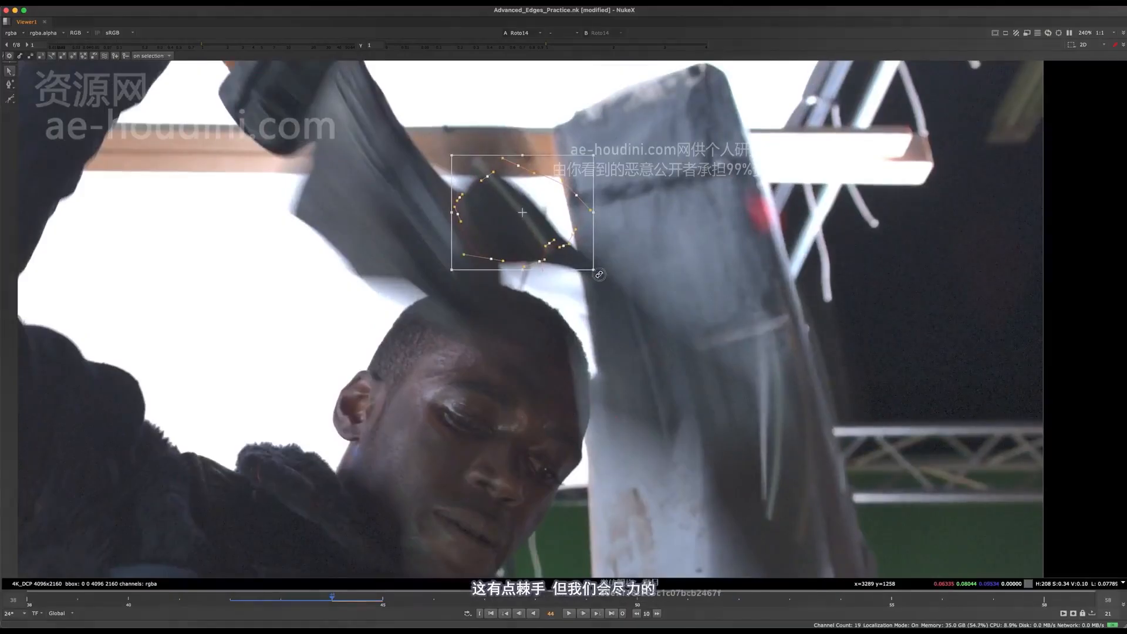
{"action": "left_click_drag", "start_coordinate": [597, 277], "coordinate": [606, 171]}
{"action": "left_click_drag", "start_coordinate": [527, 217], "coordinate": [515, 204]}
{"action": "scroll", "coordinate": [515, 204], "scroll_direction": "up", "scroll_amount": 4}
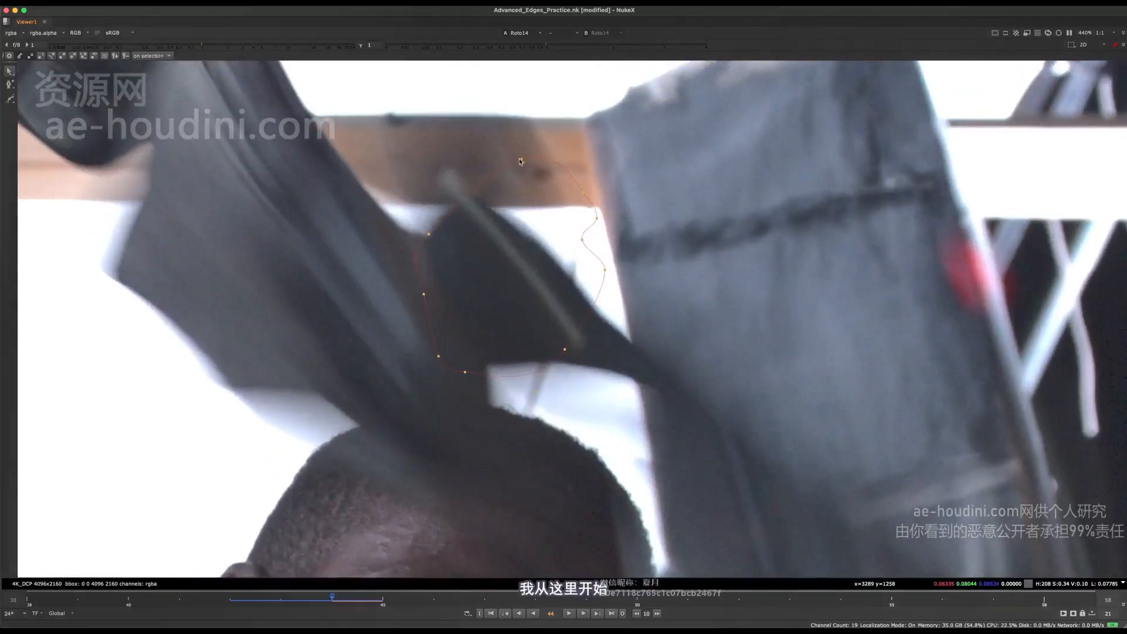
Fit the shape's upper-left points at frame 44 to the rounded end of the dark tool section
{"action": "left_click_drag", "start_coordinate": [472, 196], "coordinate": [468, 203]}
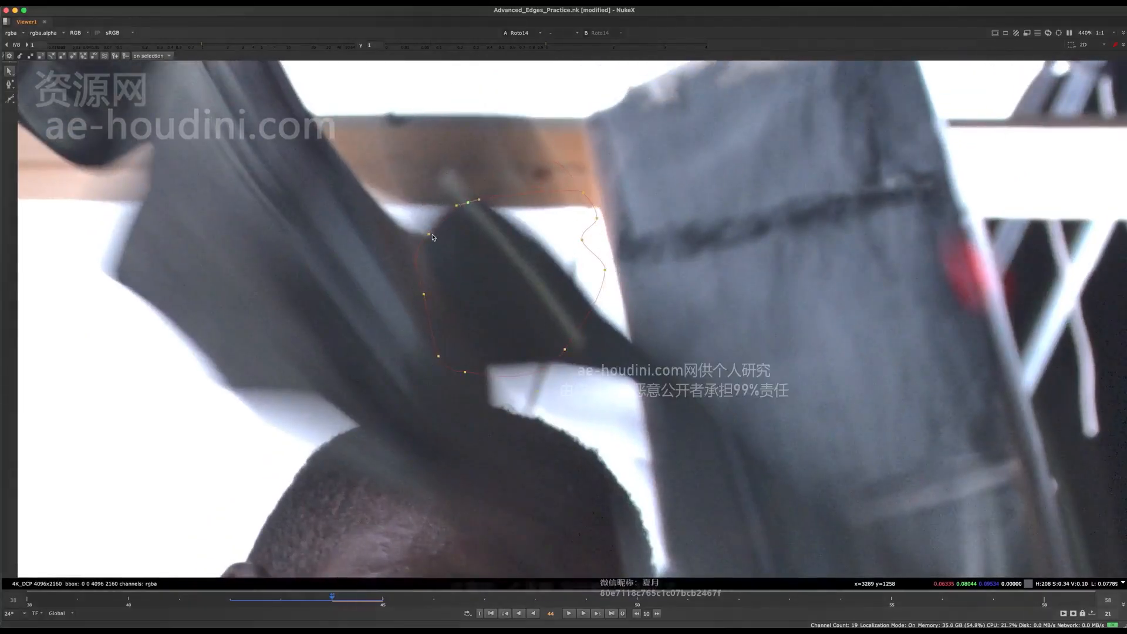
{"action": "left_click_drag", "start_coordinate": [429, 234], "coordinate": [437, 218]}
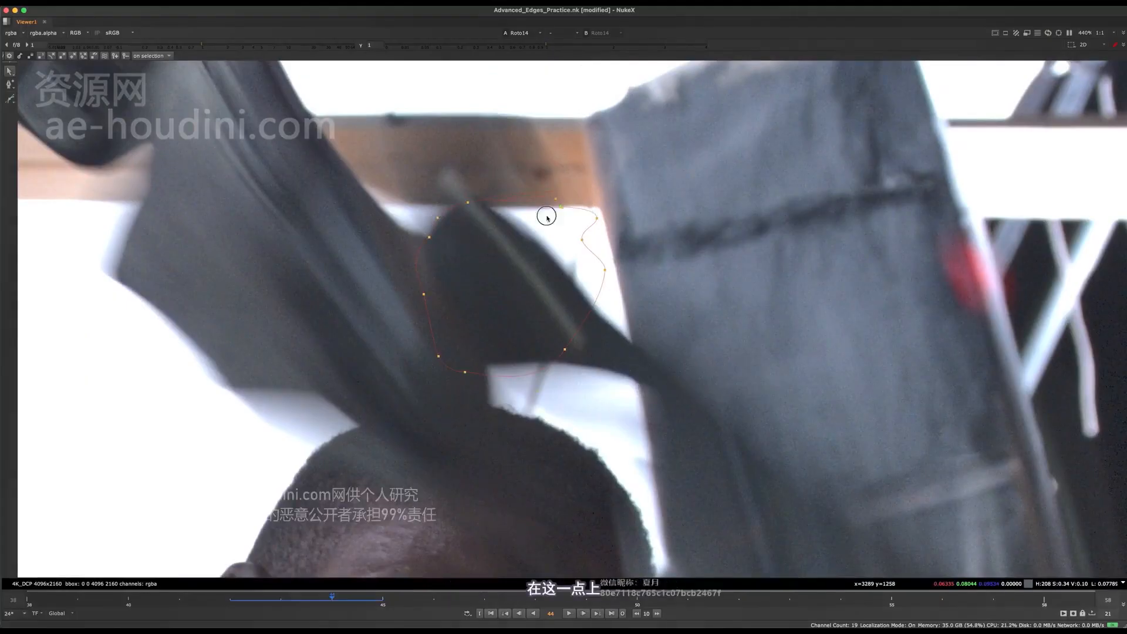
{"action": "left_click_drag", "start_coordinate": [467, 203], "coordinate": [470, 206]}
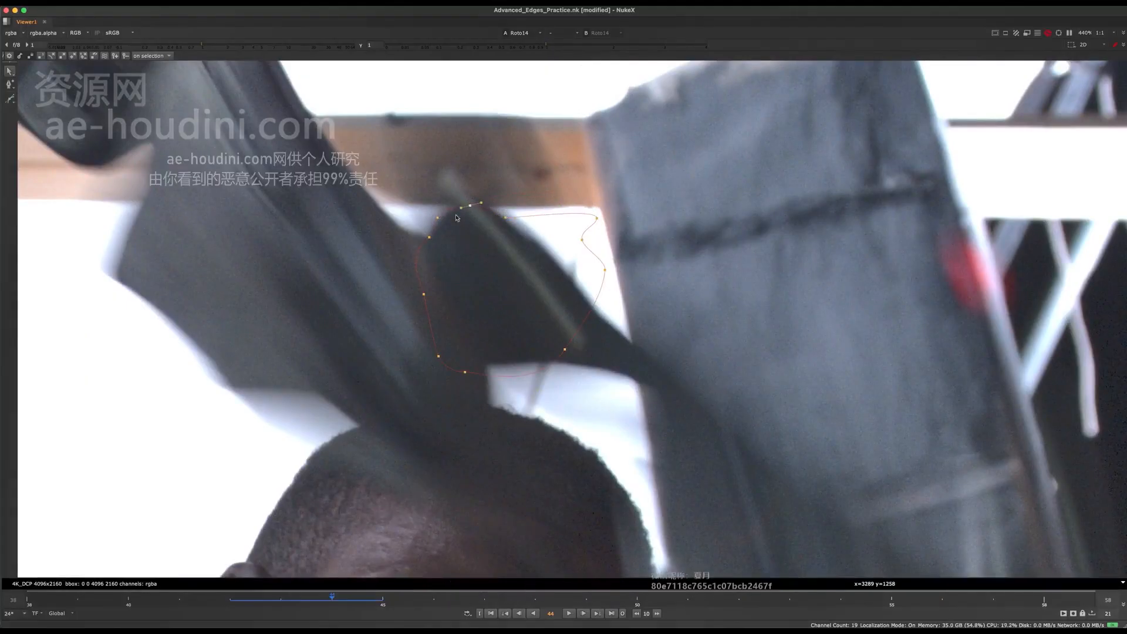
Bring the shape's right-hand points inward at frame 44 and line them up along the tool's sloping edge
{"action": "left_click_drag", "start_coordinate": [600, 215], "coordinate": [539, 239]}
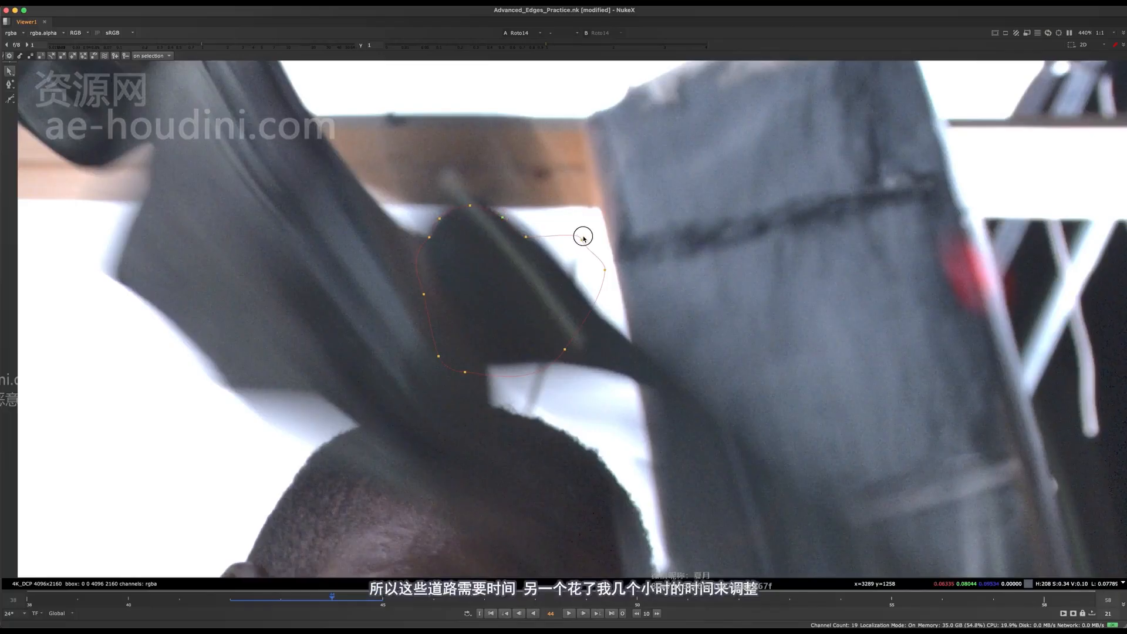
{"action": "left_click_drag", "start_coordinate": [583, 237], "coordinate": [585, 298]}
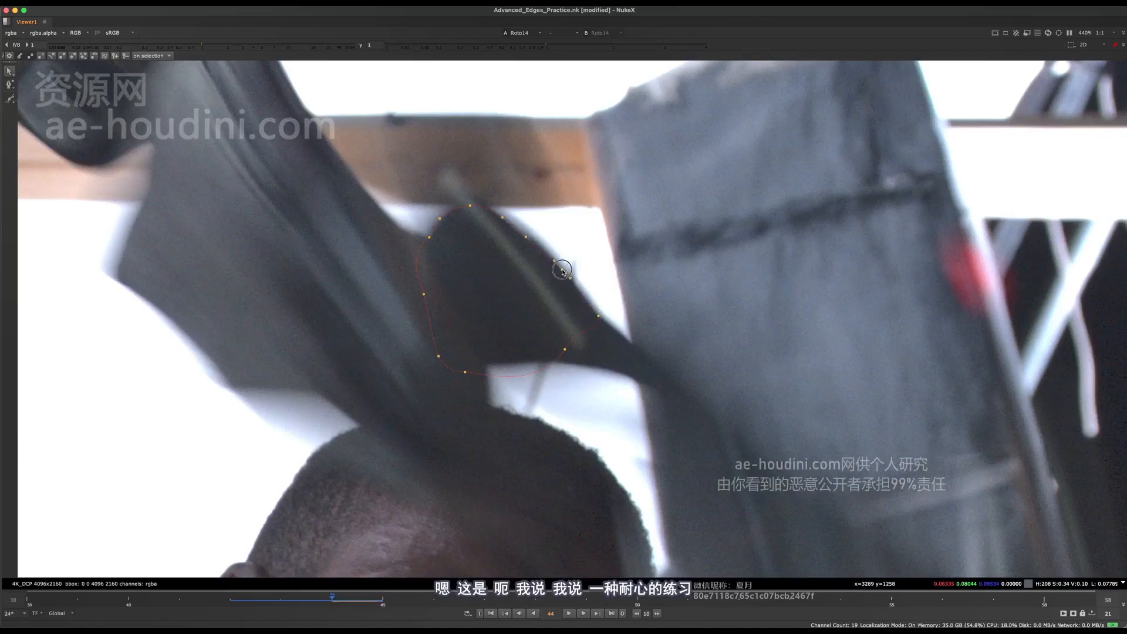
{"action": "scroll", "coordinate": [534, 238], "scroll_direction": "up", "scroll_amount": 4}
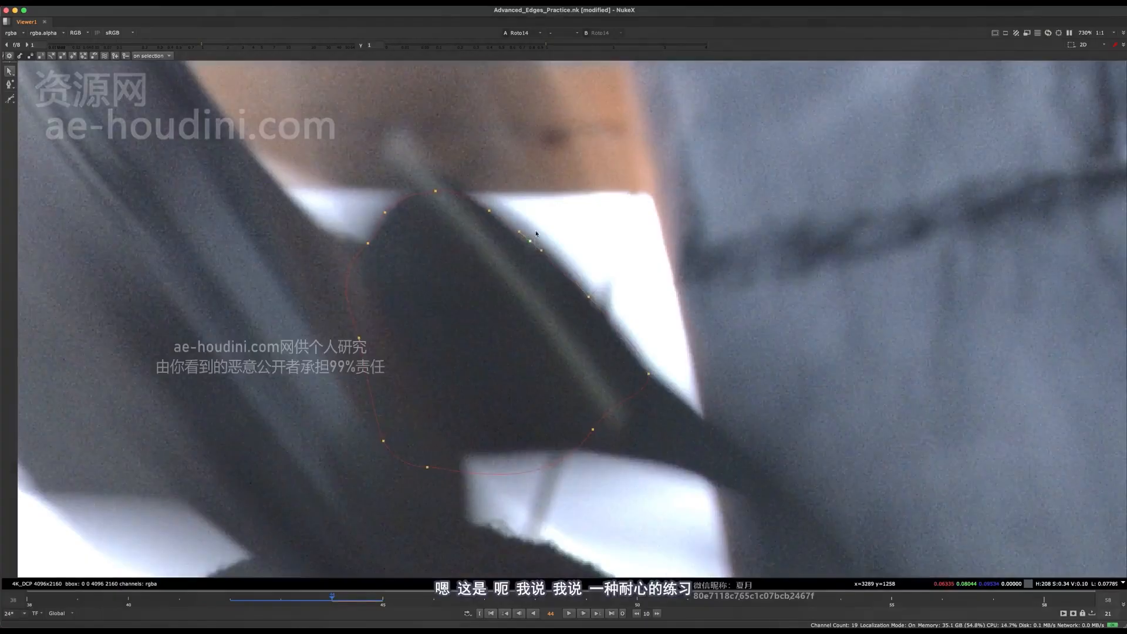
Raise the shape's lower edge at frame 44 and place its points along the straight underside of the tool
{"action": "scroll", "coordinate": [535, 232], "scroll_direction": "down", "scroll_amount": 2}
{"action": "middle_click_drag", "start_coordinate": [534, 223], "coordinate": [521, 127]}
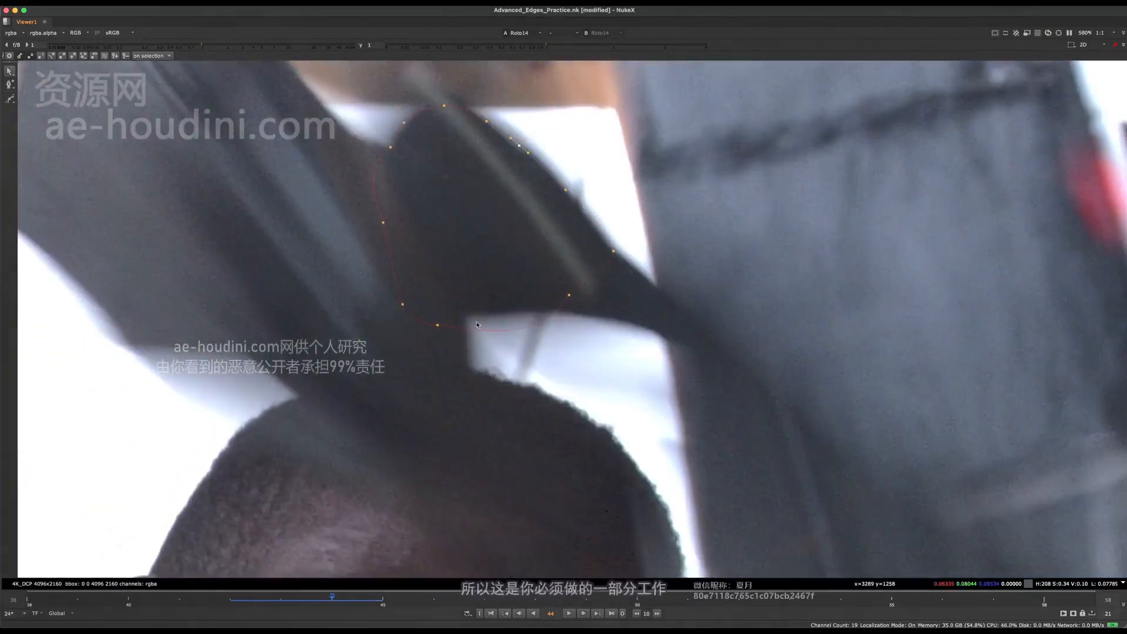
{"action": "left_click", "coordinate": [440, 318], "text": "ctrl+alt"}
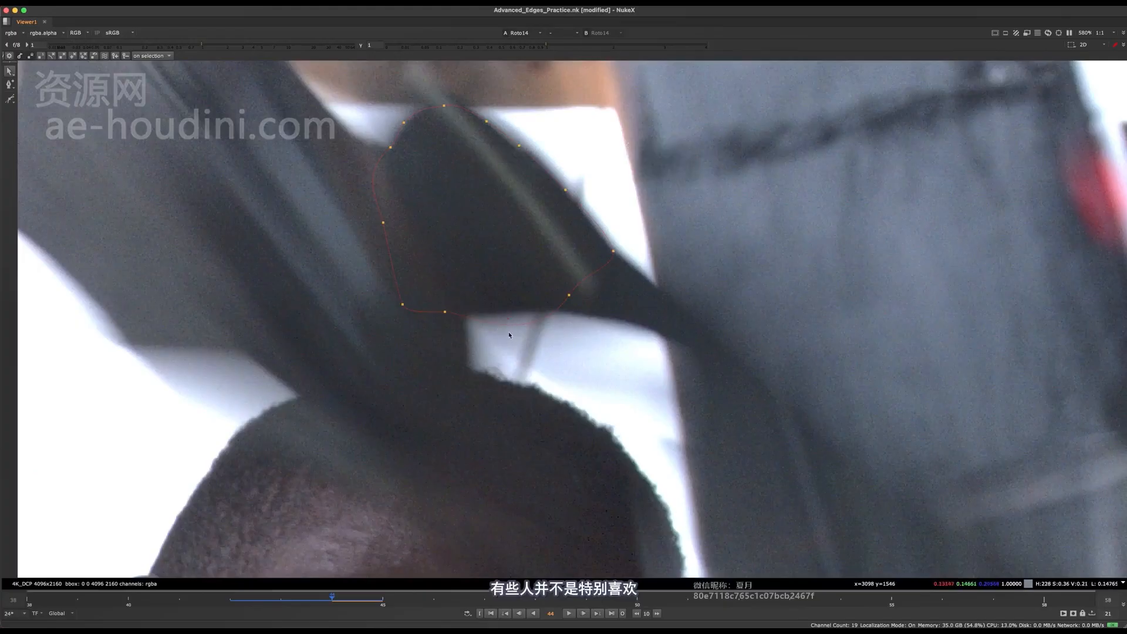
{"action": "left_click", "coordinate": [508, 315], "text": "ctrl+alt"}
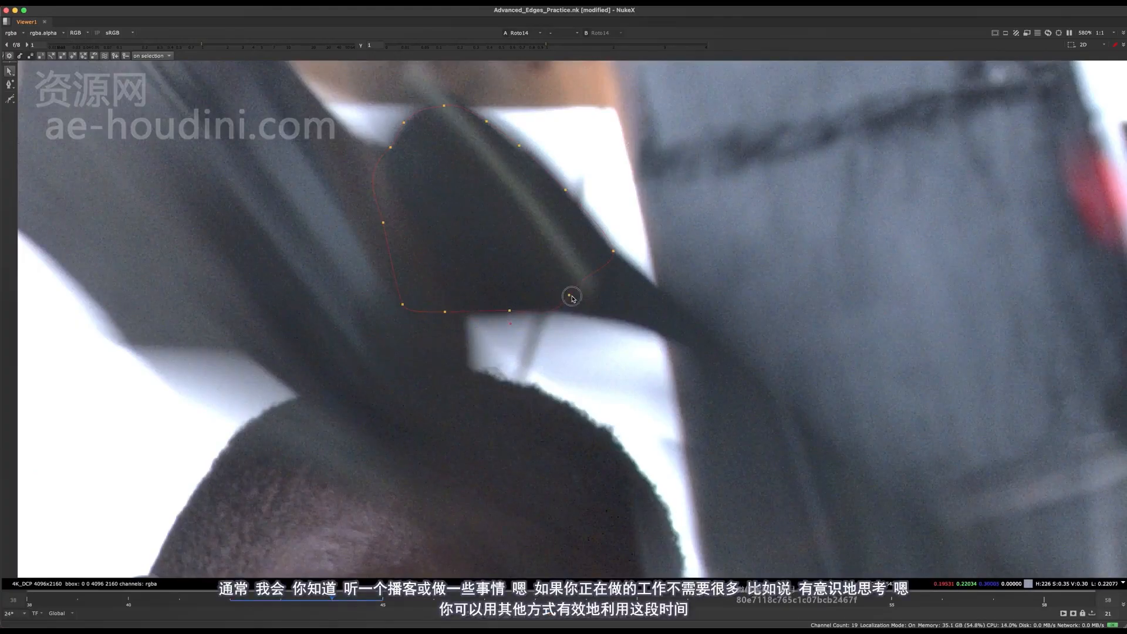
Reposition the shape's lower-right point at frame 44 and adjust its tangent to form the corner on the tool's underside
{"action": "scroll", "coordinate": [547, 322], "scroll_direction": "up", "scroll_amount": 3}
{"action": "left_click", "coordinate": [583, 278]}
{"action": "middle_click_drag", "start_coordinate": [579, 312], "coordinate": [579, 337]}
{"action": "left_click_drag", "start_coordinate": [555, 345], "coordinate": [560, 327]}
{"action": "scroll", "coordinate": [564, 324], "scroll_direction": "down", "scroll_amount": 3}
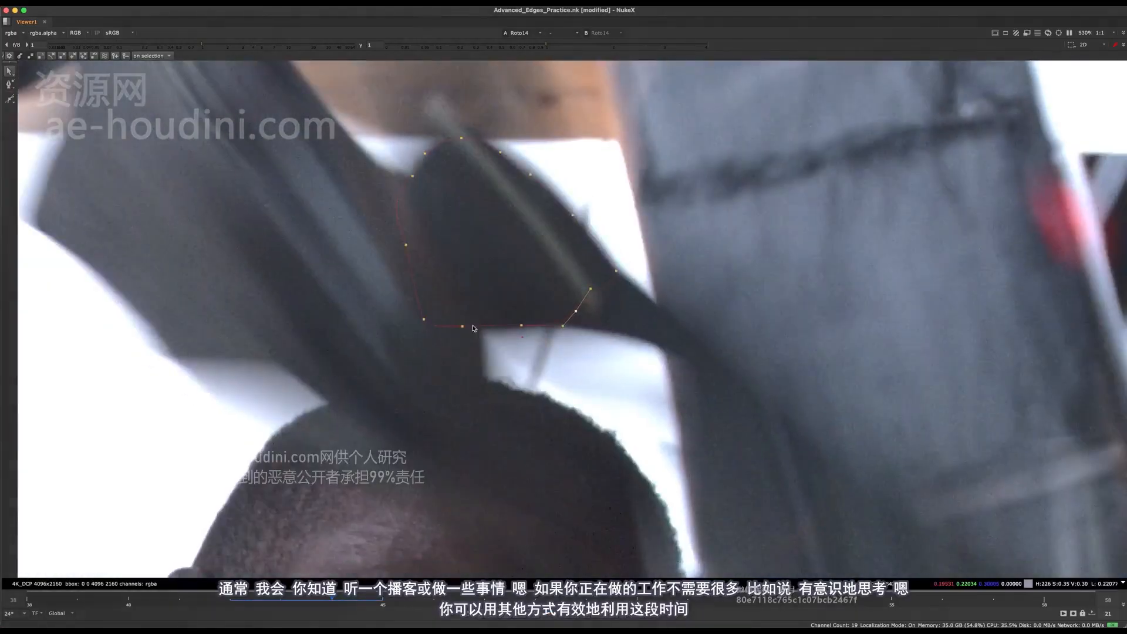
{"action": "middle_click_drag", "start_coordinate": [516, 318], "coordinate": [481, 295]}
Flip between frames 43, 44 and 45 to check how the reshaped outline follows the tool's motion
{"action": "scroll", "coordinate": [481, 296], "scroll_direction": "down", "scroll_amount": 2}
{"action": "key", "text": "Right"}
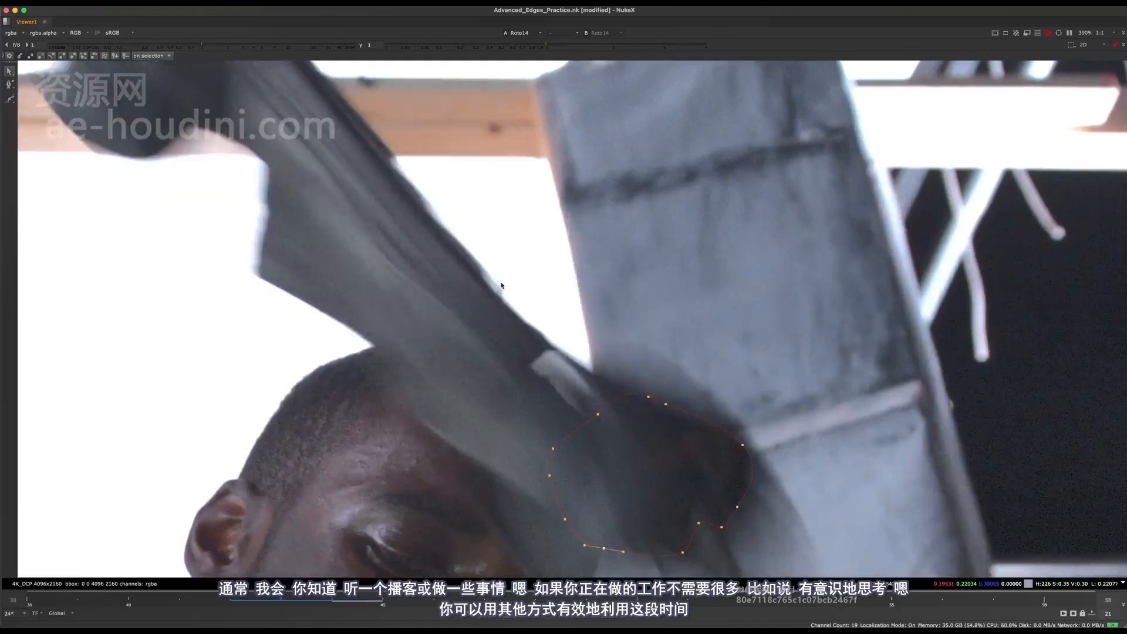
{"action": "middle_click_drag", "start_coordinate": [514, 199], "coordinate": [399, 127]}
{"action": "scroll", "coordinate": [399, 127], "scroll_direction": "down", "scroll_amount": 2}
{"action": "key", "text": "Left"}
{"action": "key", "text": "Right"}
{"action": "middle_click_drag", "start_coordinate": [419, 210], "coordinate": [411, 150]}
{"action": "key", "text": "Right"}
{"action": "scroll", "coordinate": [411, 150], "scroll_direction": "down", "scroll_amount": 2}
{"action": "key", "text": "Left"}
{"action": "middle_click_drag", "start_coordinate": [473, 167], "coordinate": [528, 267]}
{"action": "key", "text": "Left"}
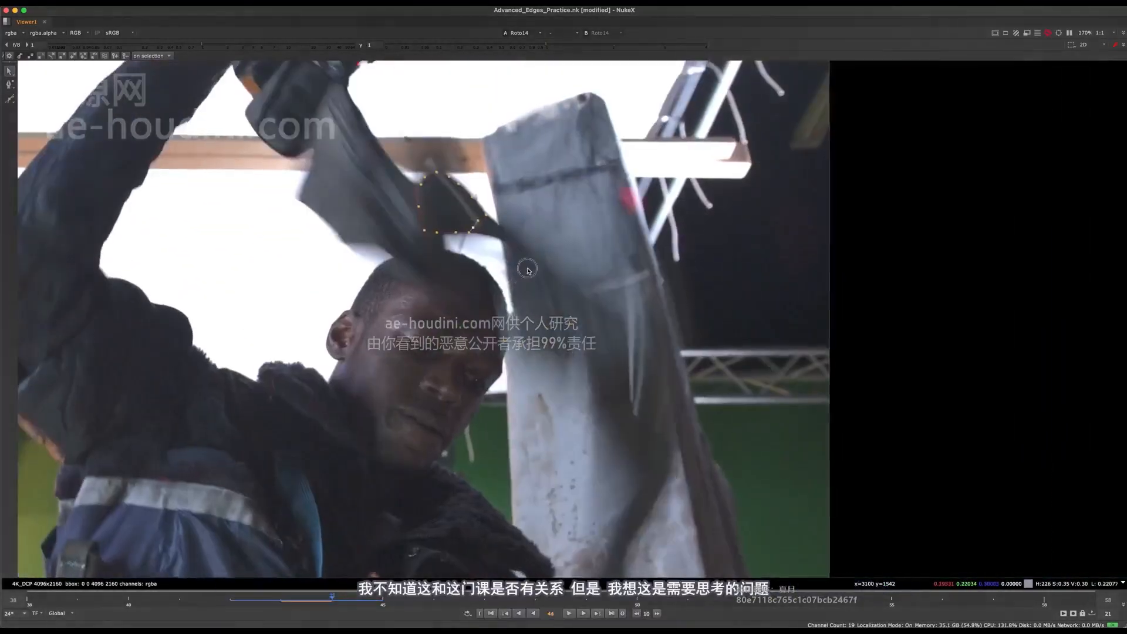
{"action": "scroll", "coordinate": [527, 307], "scroll_direction": "up", "scroll_amount": 4}
{"action": "key", "text": "Right"}
{"action": "scroll", "coordinate": [526, 307], "scroll_direction": "down", "scroll_amount": 6}
{"action": "key", "text": "Left"}
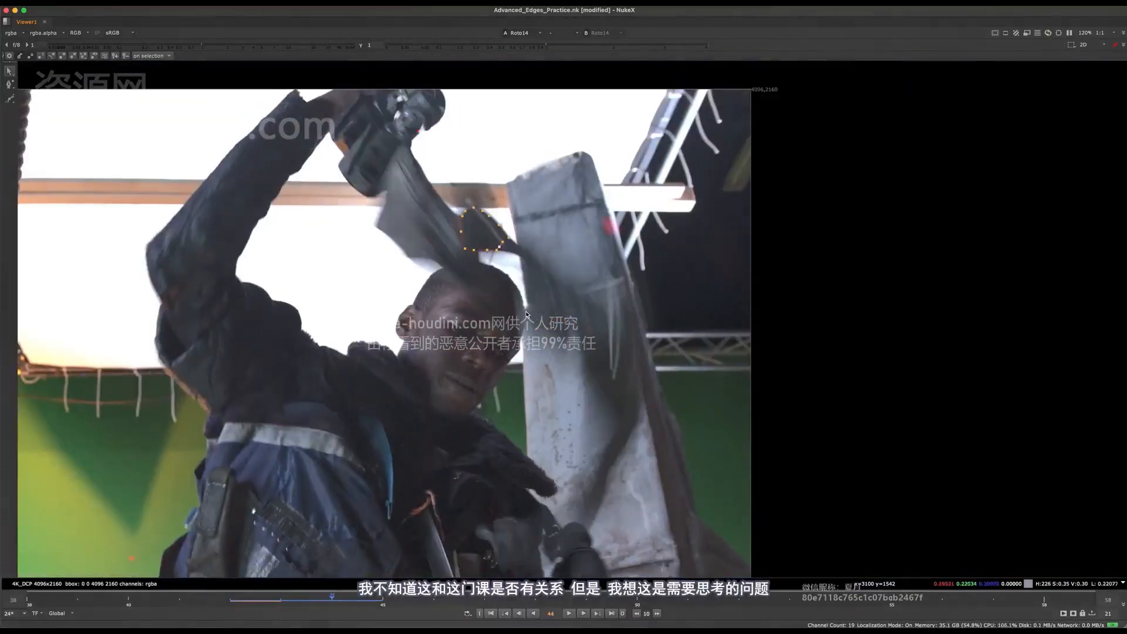
{"action": "key", "text": "Right"}
{"action": "key", "text": "Right"}
{"action": "key", "text": "Left"}
{"action": "key", "text": "Left"}
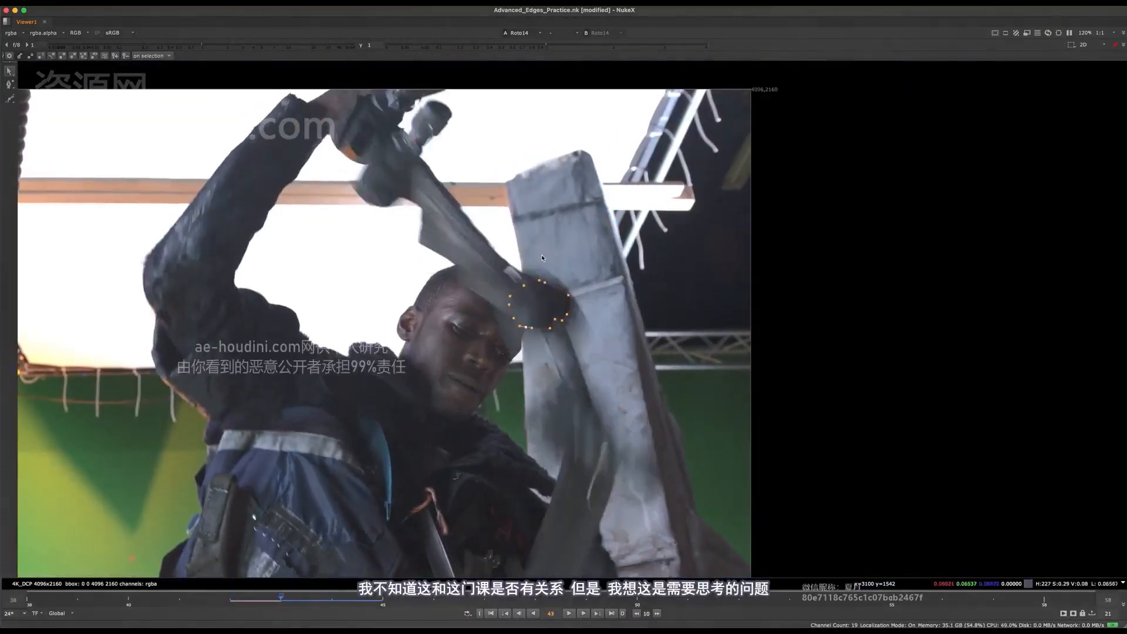
{"action": "key", "text": "Right"}
{"action": "key", "text": "Right"}
{"action": "middle_click_drag", "start_coordinate": [555, 223], "coordinate": [553, 154]}
{"action": "key", "text": "Left"}
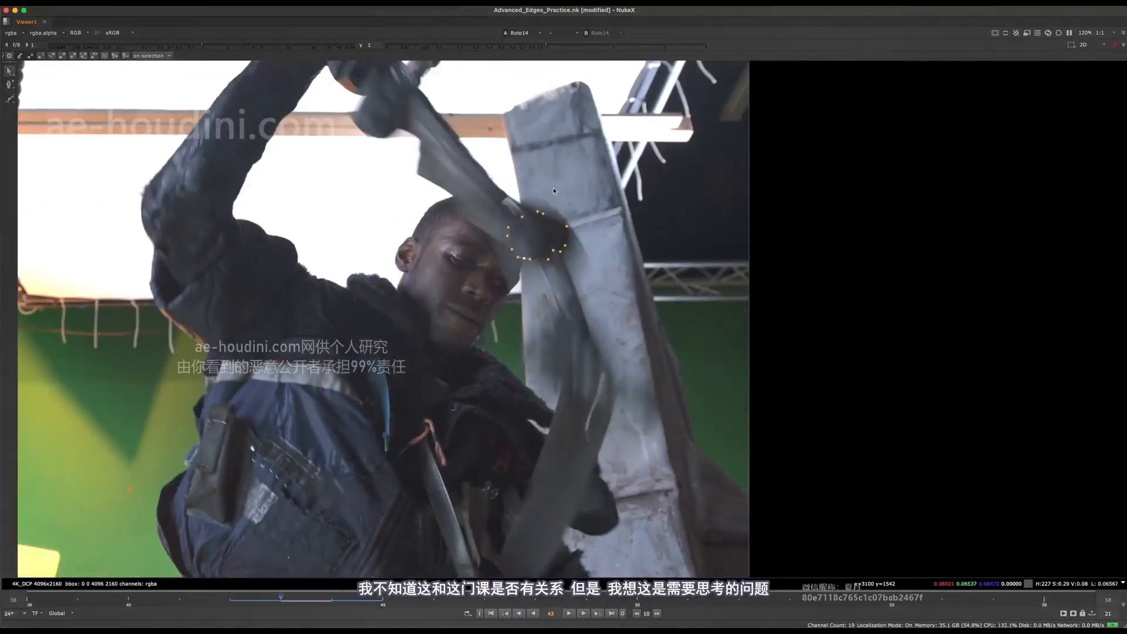
{"action": "key", "text": "Right"}
{"action": "scroll", "coordinate": [527, 285], "scroll_direction": "up", "scroll_amount": 3}
{"action": "middle_click_drag", "start_coordinate": [572, 253], "coordinate": [562, 342]}
{"action": "key", "text": "Left"}
{"action": "key", "text": "Right"}
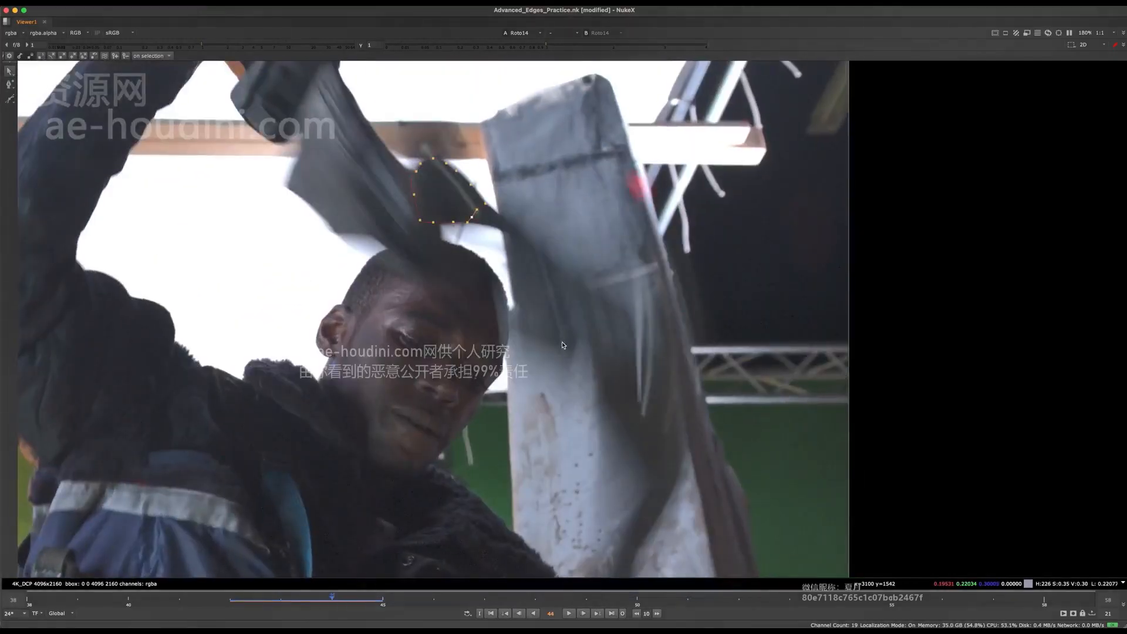
{"action": "key", "text": "Left"}
{"action": "key", "text": "Right"}
{"action": "key", "text": "Left"}
{"action": "key", "text": "Right"}
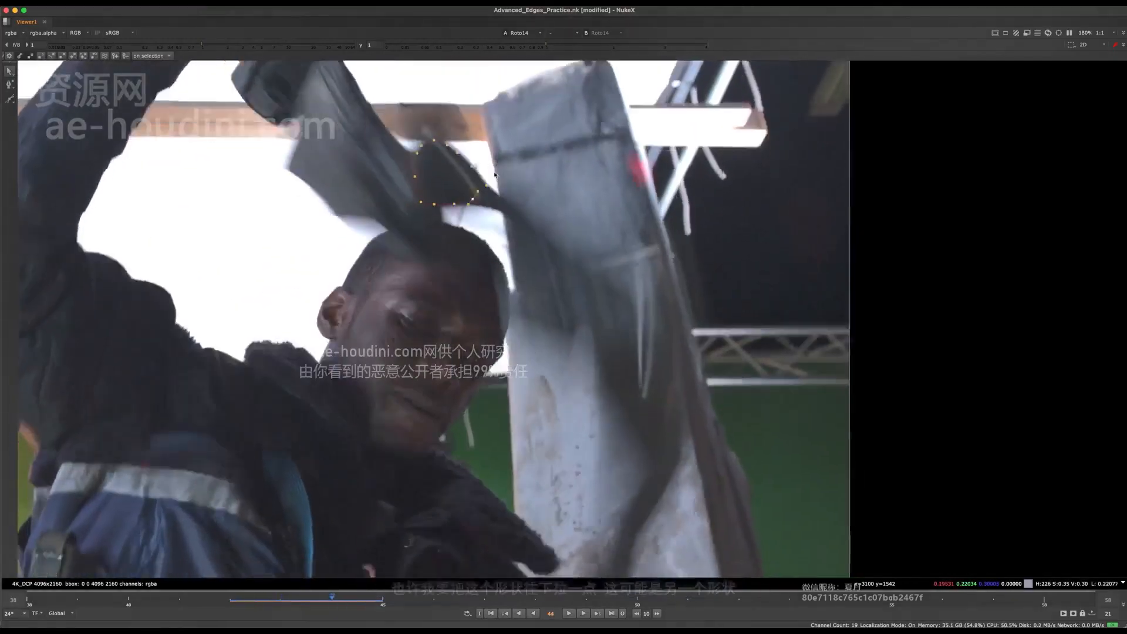
Extend the shape's lower-right point along the tool to the pillar's edge at frame 44 and refit the neighbouring edge point
{"action": "scroll", "coordinate": [520, 286], "scroll_direction": "up", "scroll_amount": 6}
{"action": "left_click_drag", "start_coordinate": [468, 286], "coordinate": [532, 297]}
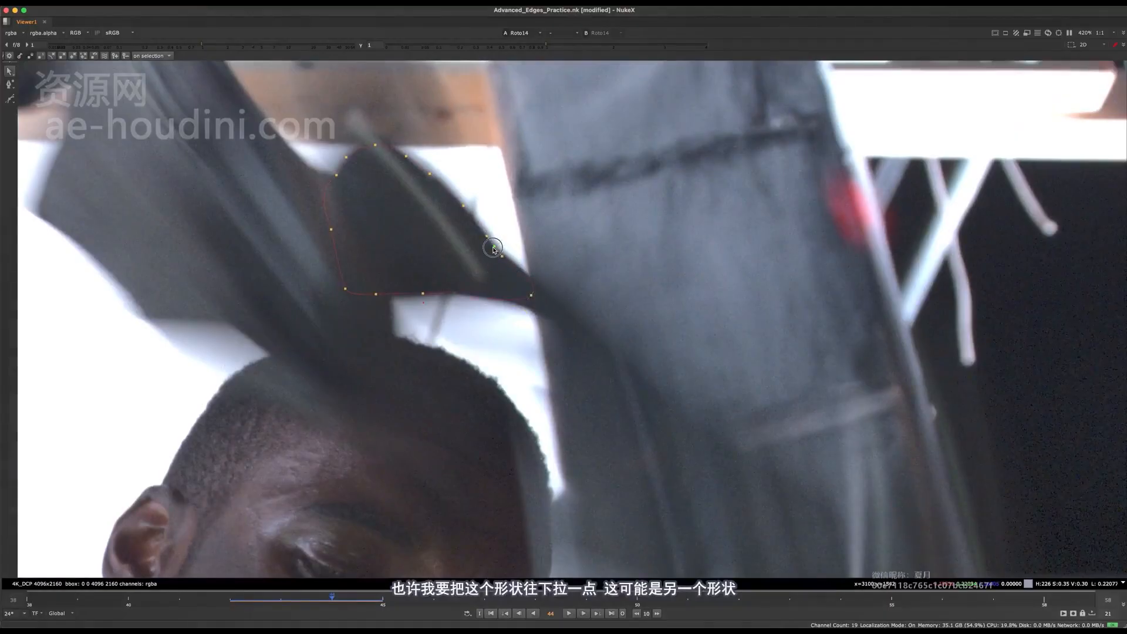
{"action": "left_click_drag", "start_coordinate": [493, 248], "coordinate": [493, 248]}
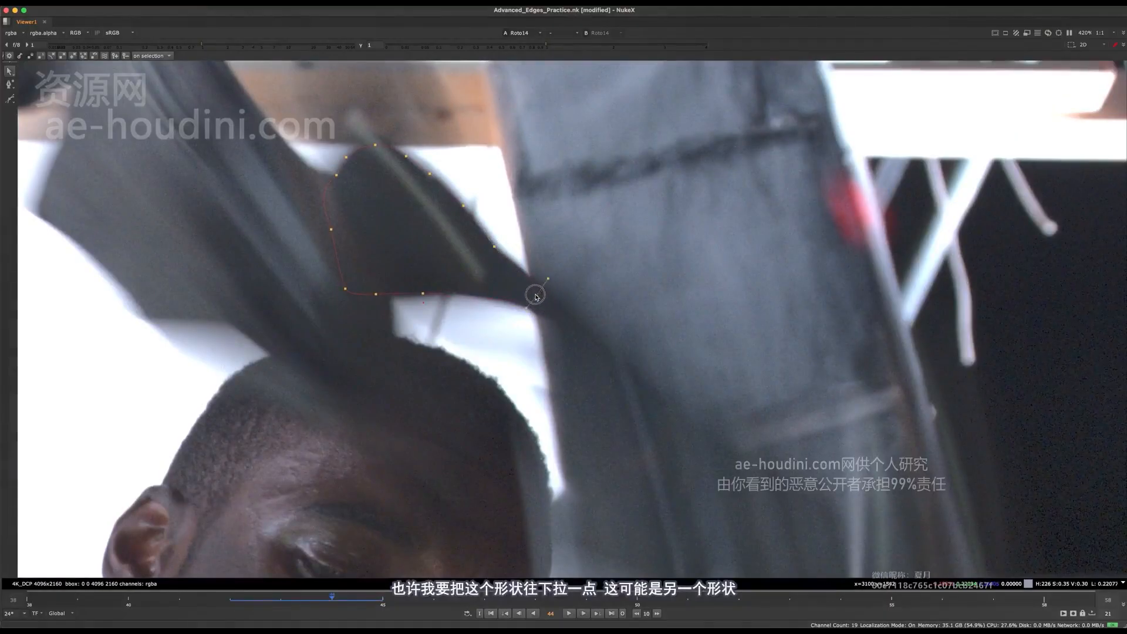
{"action": "scroll", "coordinate": [536, 293], "scroll_direction": "down", "scroll_amount": 5}
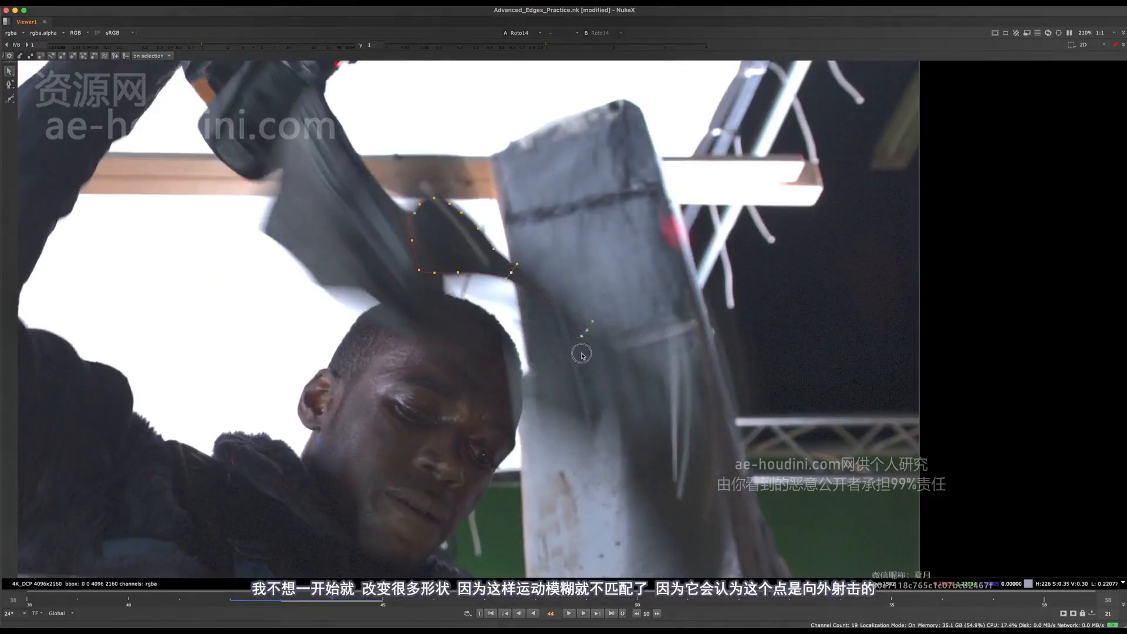
Try to stretch the shape's lower-right point further out along the tool at frame 44
{"action": "left_click_drag", "start_coordinate": [581, 353], "coordinate": [605, 345]}
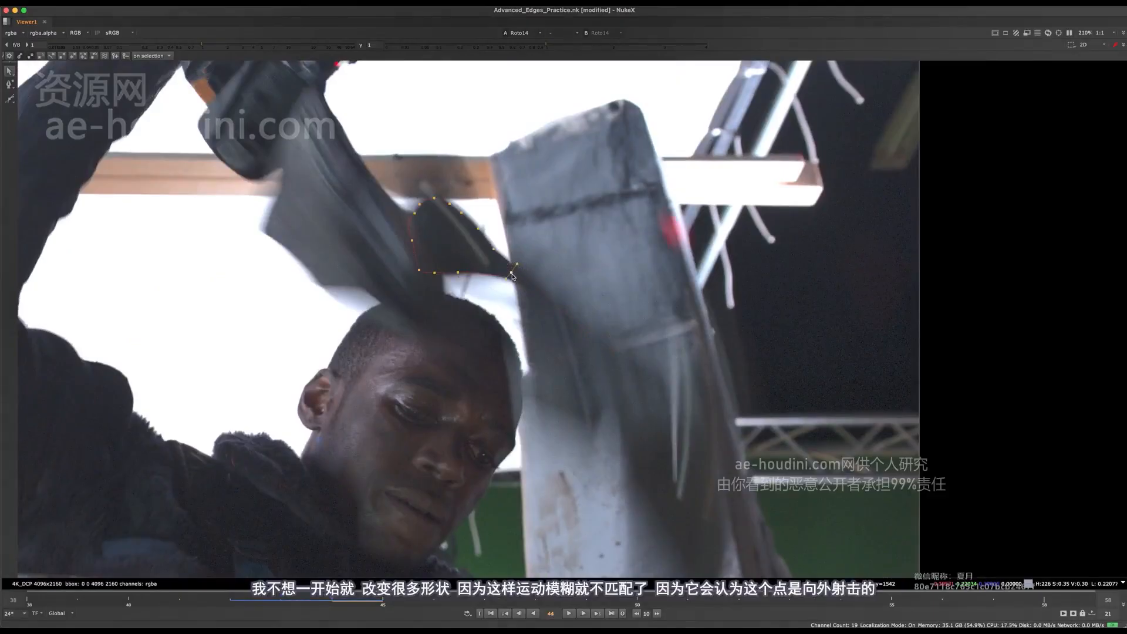
{"action": "key", "text": "Left"}
Flip between frame 44 and its neighbouring frames to check the outline's lower-right corner against the tool's motion
{"action": "key", "text": "Left"}
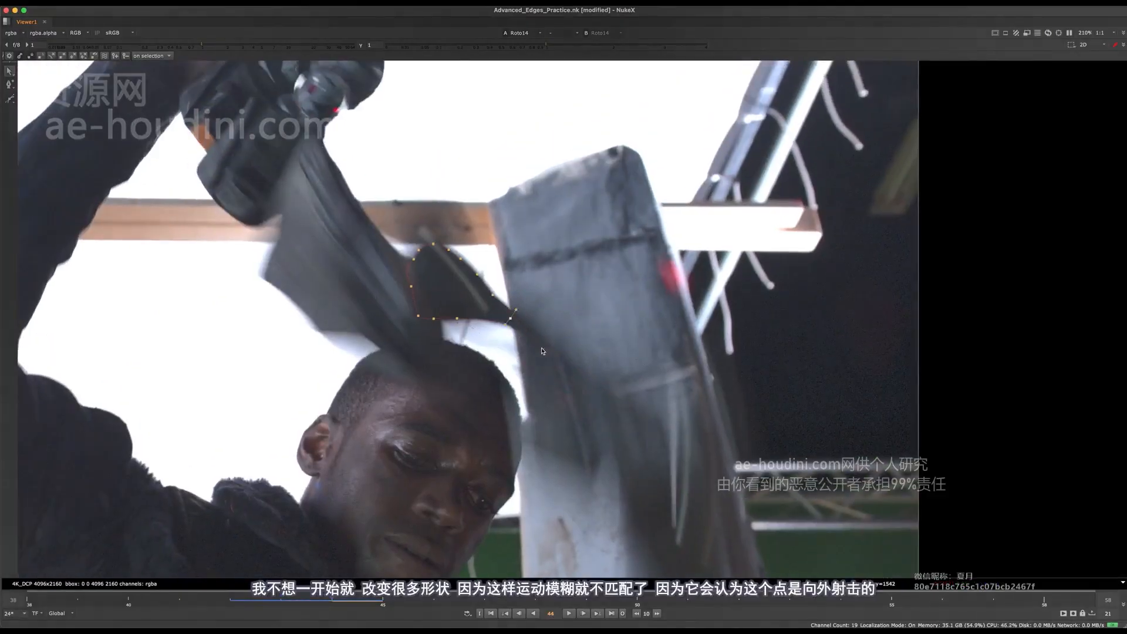
{"action": "key", "text": "Right"}
{"action": "key", "text": "super+z"}
{"action": "key", "text": "Right"}
{"action": "middle_click_drag", "start_coordinate": [509, 254], "coordinate": [504, 235]}
{"action": "key", "text": "Left"}
{"action": "key", "text": "Right"}
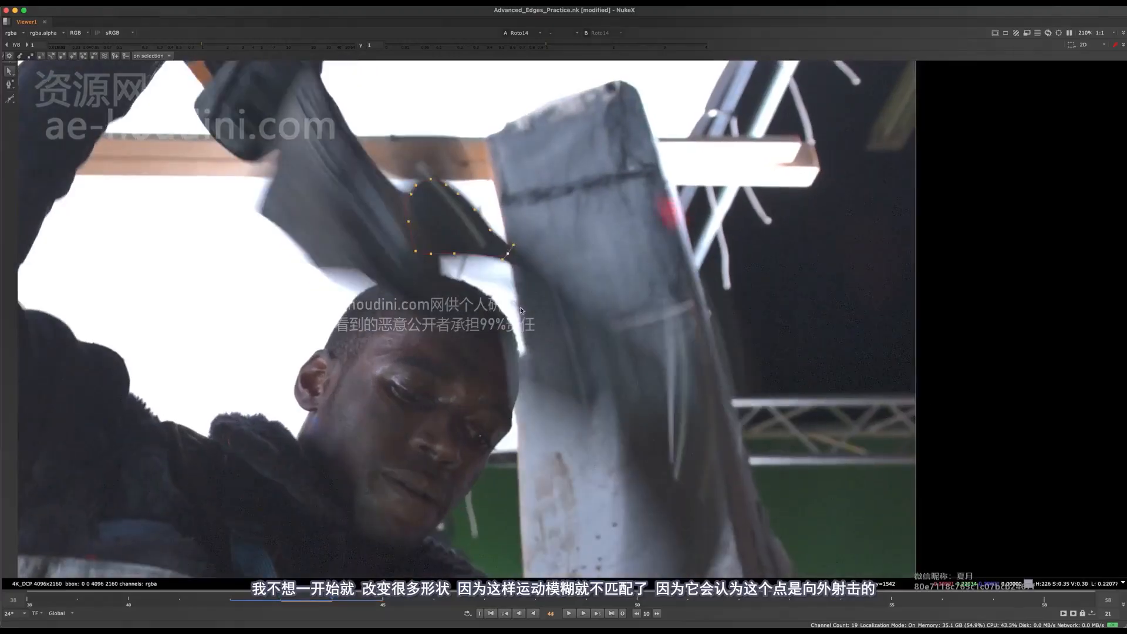
{"action": "key", "text": "Left"}
{"action": "key", "text": "Left"}
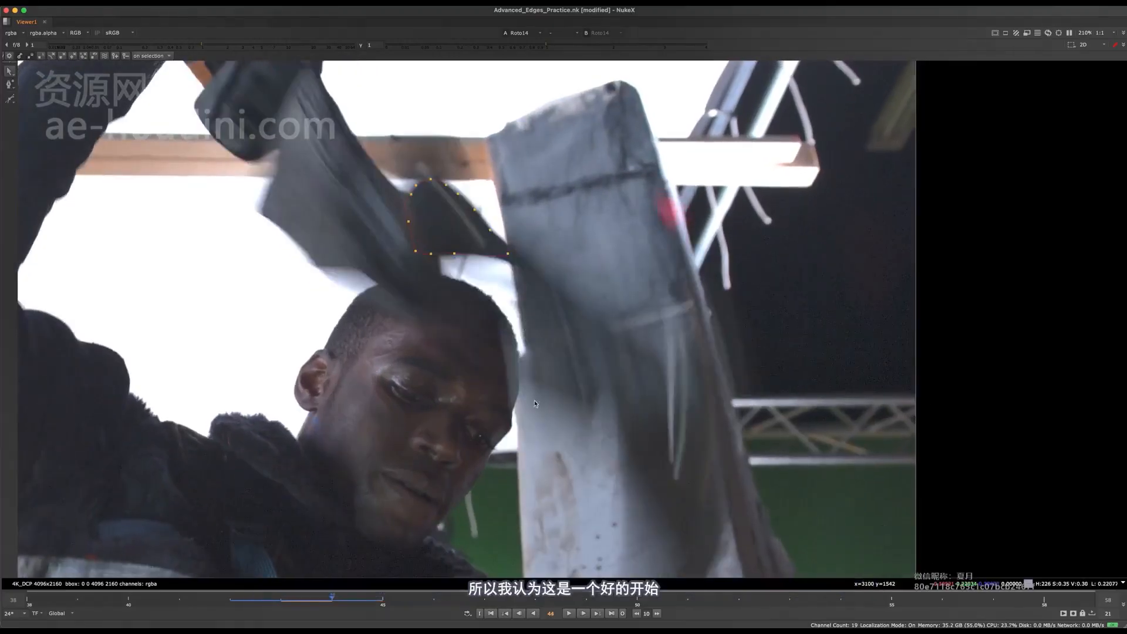
{"action": "key", "text": "Right"}
{"action": "key", "text": "Left"}
{"action": "key", "text": "Right"}
Select all of the shape's points and flip between frames 42 and 43 to find matching features on the tool
{"action": "key", "text": "Left"}
{"action": "middle_click_drag", "start_coordinate": [575, 384], "coordinate": [563, 198]}
{"action": "key", "text": "Left"}
{"action": "scroll", "coordinate": [564, 198], "scroll_direction": "down", "scroll_amount": 2}
{"action": "left_click_drag", "start_coordinate": [666, 141], "coordinate": [472, 401]}
{"action": "key", "text": "Right"}
{"action": "middle_click_drag", "start_coordinate": [580, 269], "coordinate": [539, 237]}
{"action": "key", "text": "Left"}
{"action": "key", "text": "Right"}
{"action": "key", "text": "Left"}
{"action": "scroll", "coordinate": [545, 189], "scroll_direction": "up", "scroll_amount": 5}
{"action": "key", "text": "Right"}
{"action": "key", "text": "Left"}
{"action": "scroll", "coordinate": [539, 249], "scroll_direction": "down", "scroll_amount": 3}
{"action": "key", "text": "Right"}
{"action": "key", "text": "Left"}
{"action": "key", "text": "Right"}
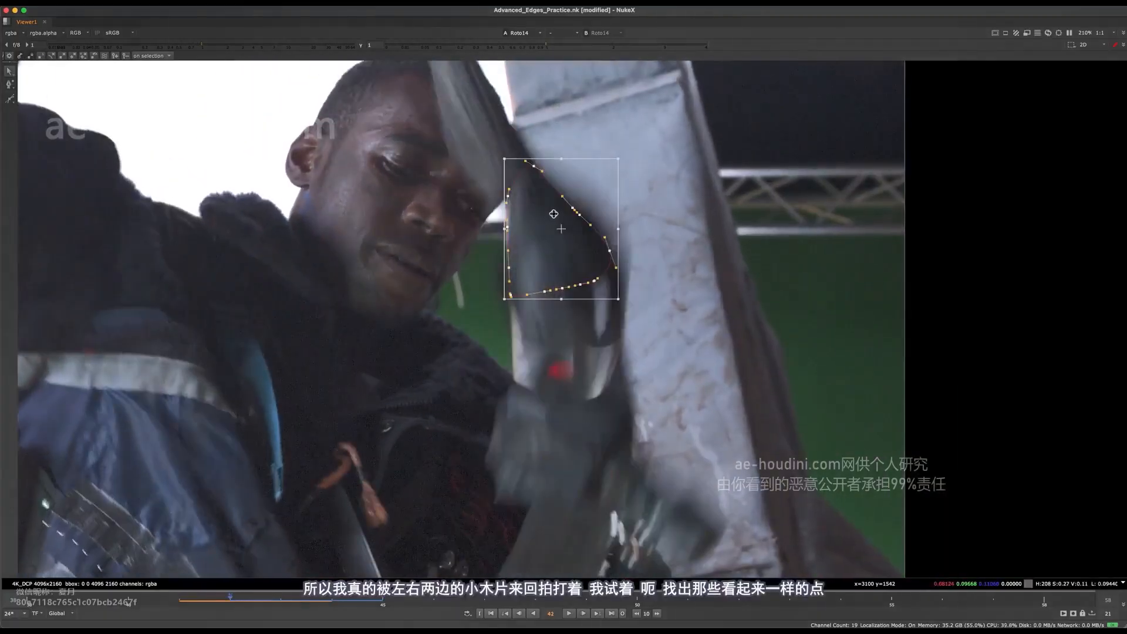
{"action": "key", "text": "Left"}
{"action": "key", "text": "Right"}
{"action": "key", "text": "Left"}
{"action": "key", "text": "Right"}
{"action": "key", "text": "Left"}
{"action": "key", "text": "Left"}
{"action": "key", "text": "Left"}
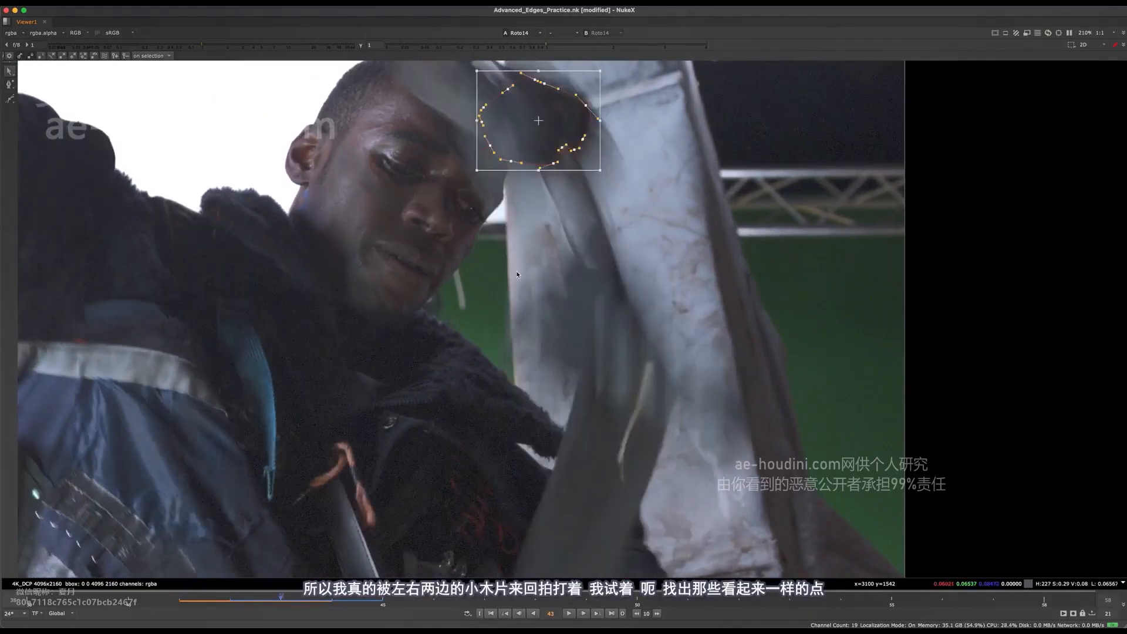
{"action": "key", "text": "Right"}
{"action": "key", "text": "Left"}
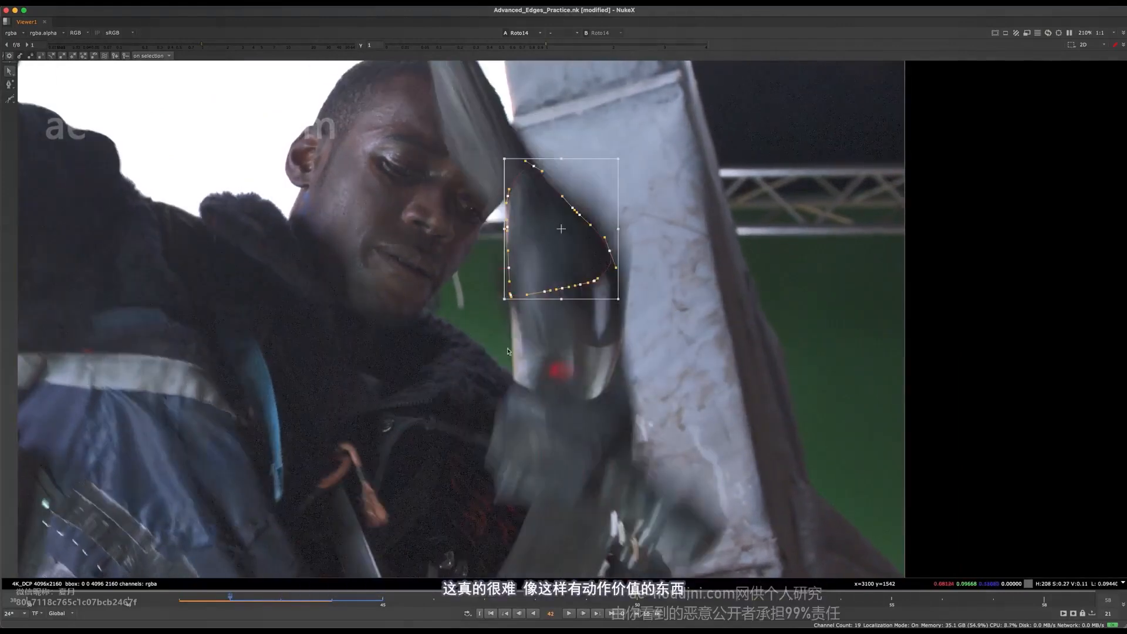
{"action": "key", "text": "Right"}
Compare frames 41 and 42 with the overlay hidden, and move the whole shape down onto the tool at frame 41
{"action": "key", "text": "o"}
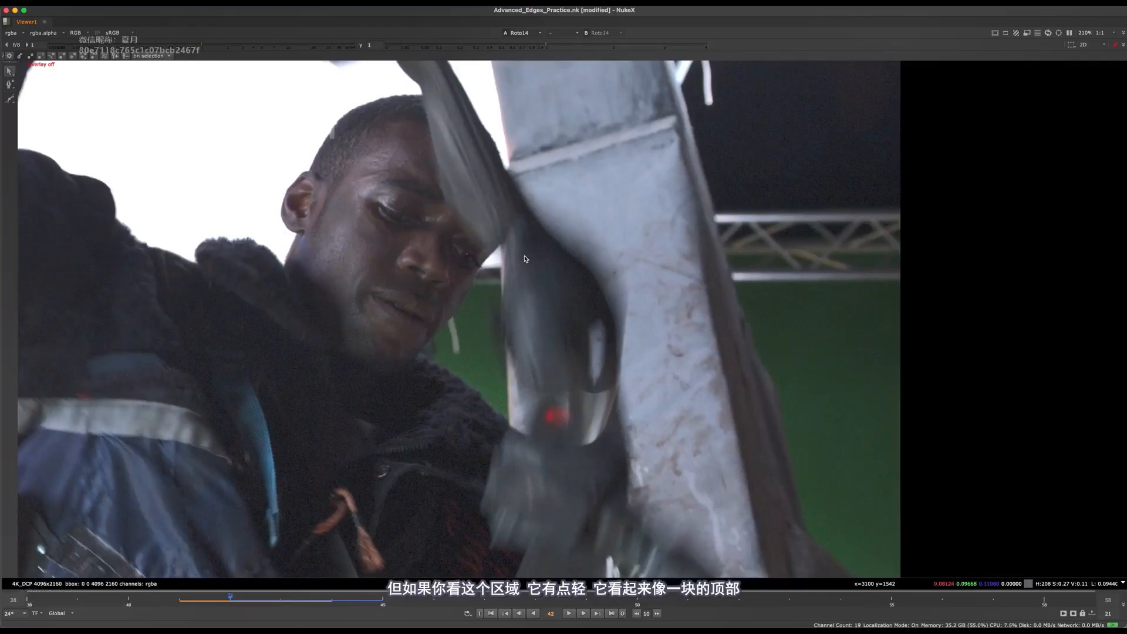
{"action": "key", "text": "Left"}
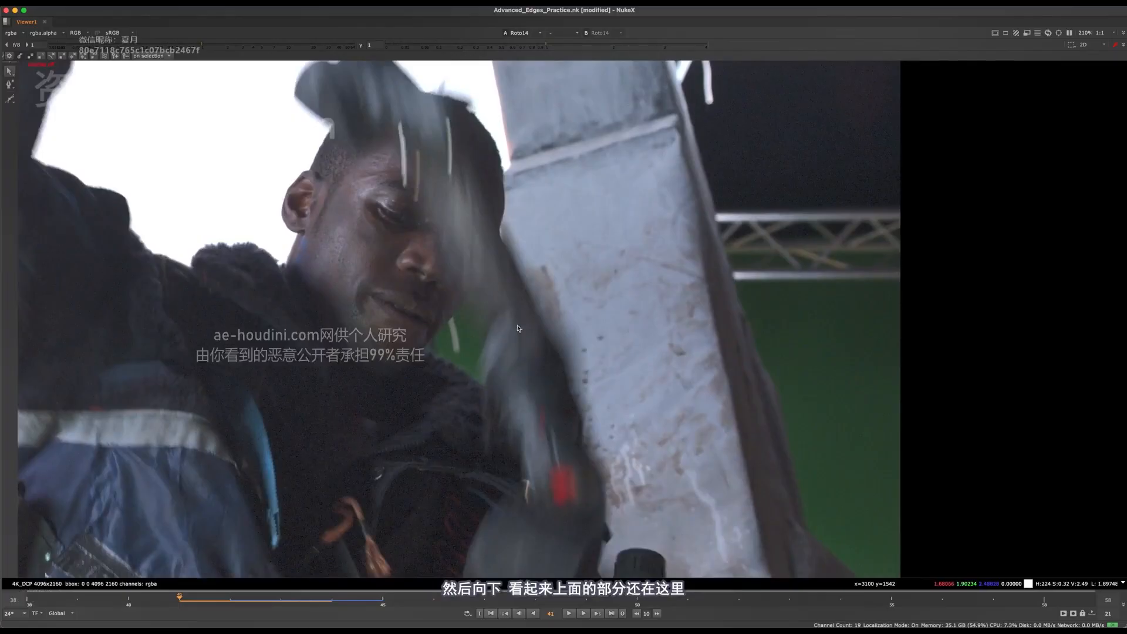
{"action": "key", "text": "q"}
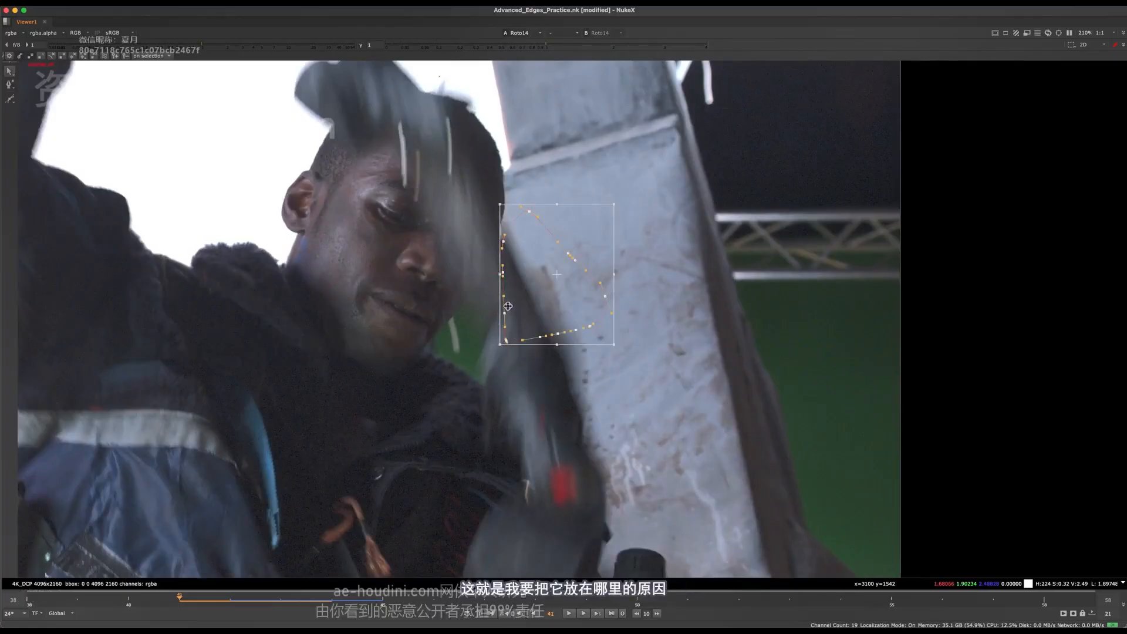
{"action": "key", "text": "Right"}
{"action": "key", "text": "Left"}
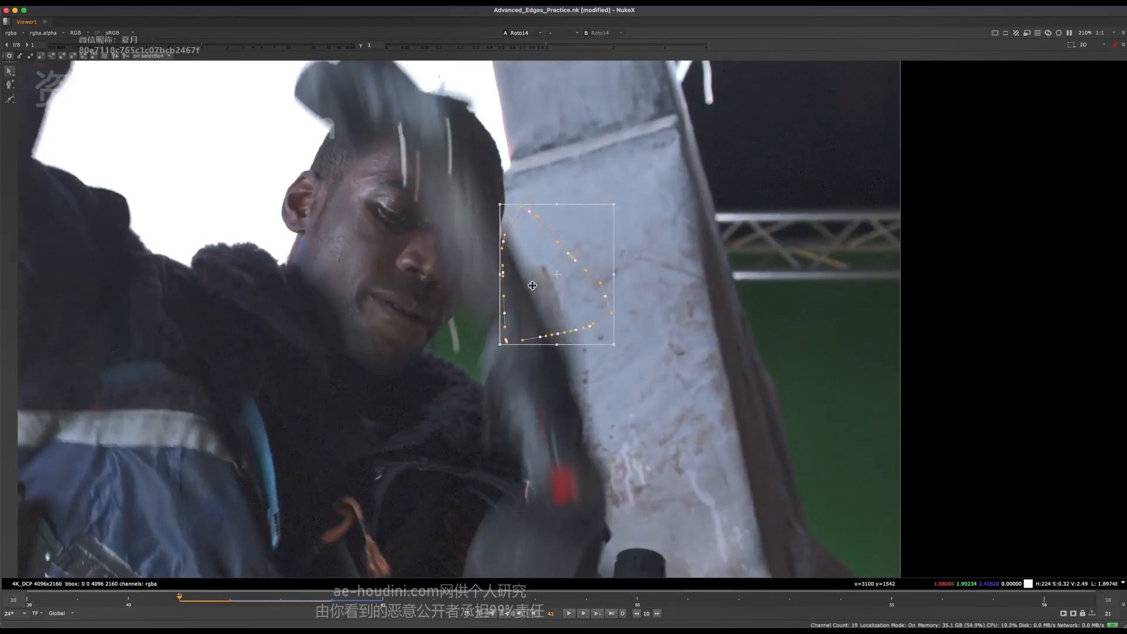
{"action": "left_click_drag", "start_coordinate": [531, 284], "coordinate": [515, 378]}
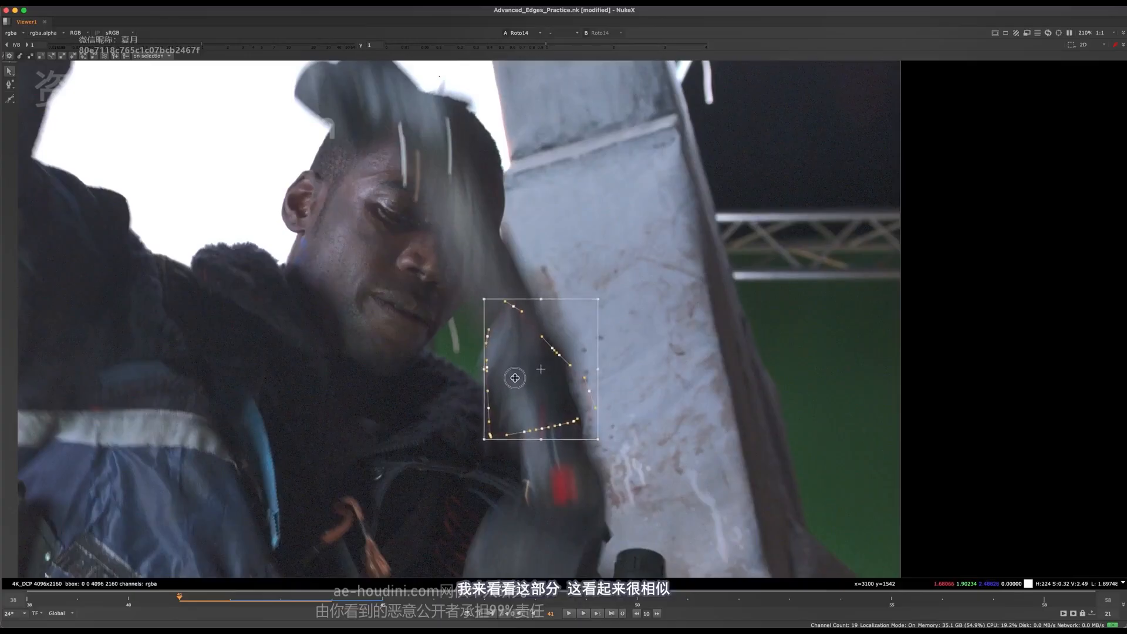
Pull the shape's upper and right-side points onto the tool's dark right edge at frame 41, down to the lower-right corner
{"action": "left_click", "coordinate": [514, 309]}
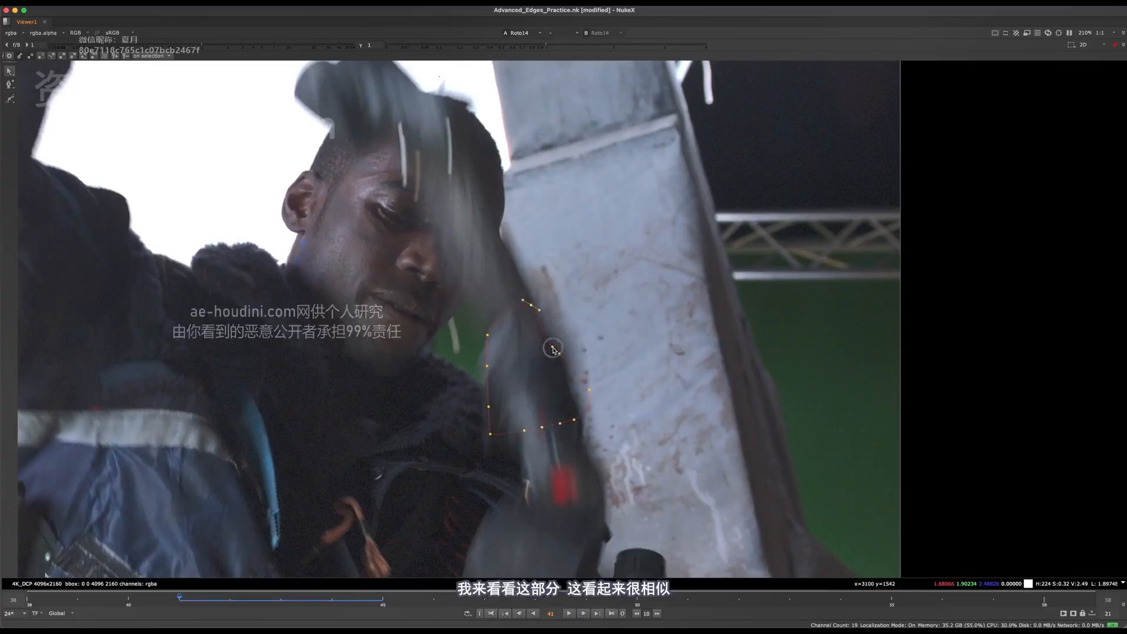
{"action": "left_click_drag", "start_coordinate": [589, 390], "coordinate": [569, 389]}
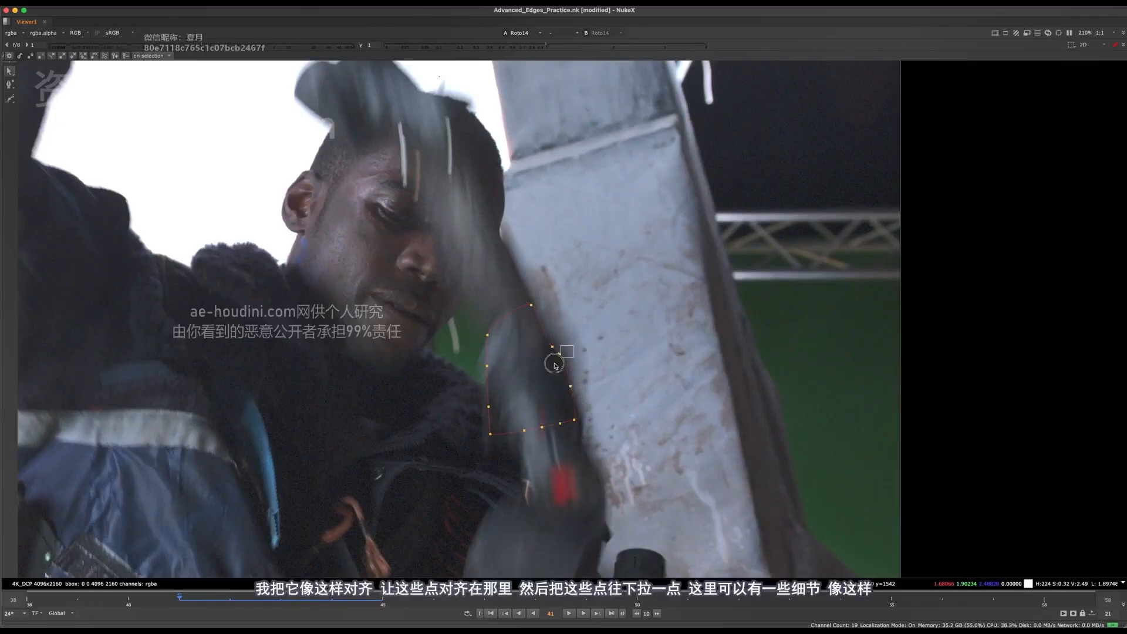
{"action": "scroll", "coordinate": [554, 365], "scroll_direction": "up", "scroll_amount": 5}
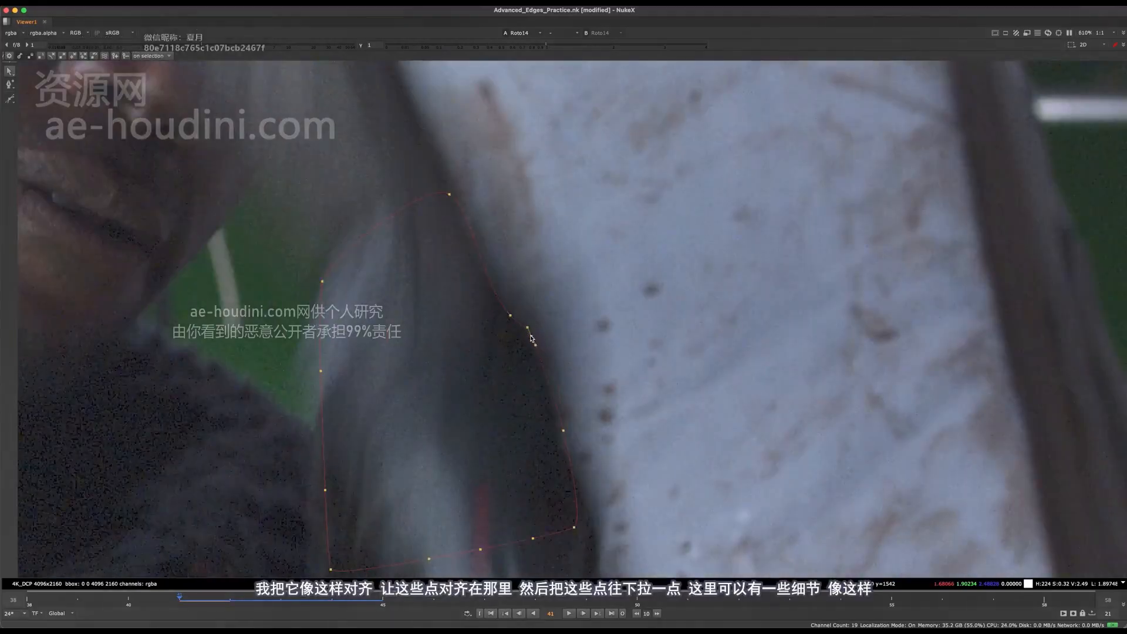
{"action": "scroll", "coordinate": [552, 274], "scroll_direction": "down", "scroll_amount": 3}
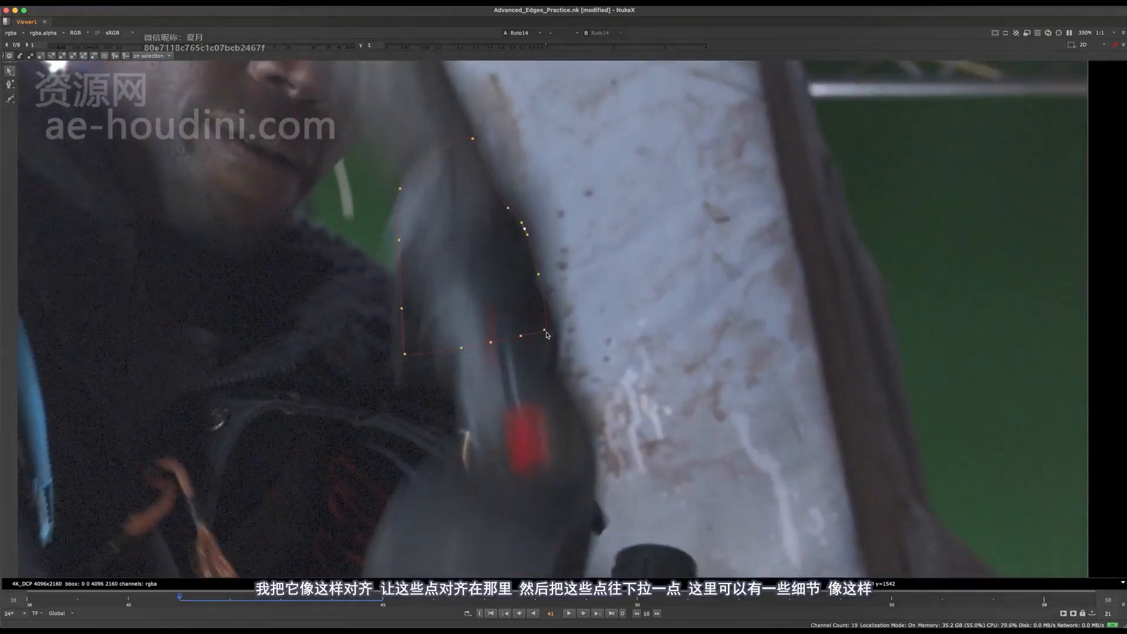
{"action": "left_click_drag", "start_coordinate": [548, 330], "coordinate": [555, 327]}
Reshape the shape's lower edge and fit its left-side points to the blurred edge of the tool at frame 41
{"action": "middle_click_drag", "start_coordinate": [505, 338], "coordinate": [535, 298]}
{"action": "left_click_drag", "start_coordinate": [553, 302], "coordinate": [483, 321]}
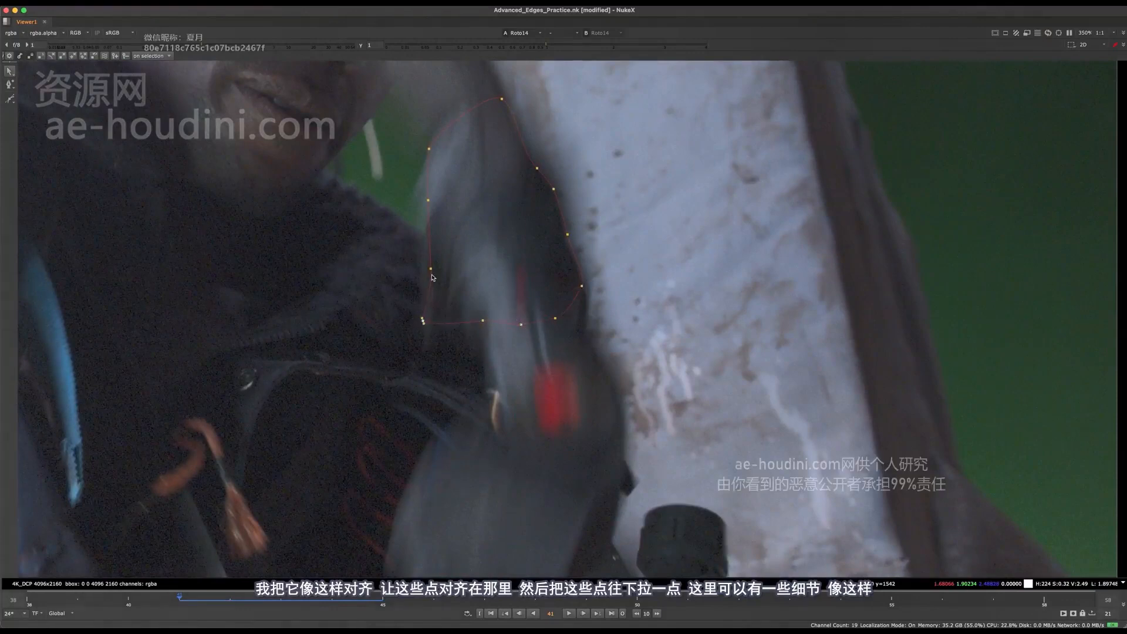
{"action": "left_click_drag", "start_coordinate": [429, 269], "coordinate": [422, 270]}
{"action": "middle_click_drag", "start_coordinate": [433, 203], "coordinate": [455, 256]}
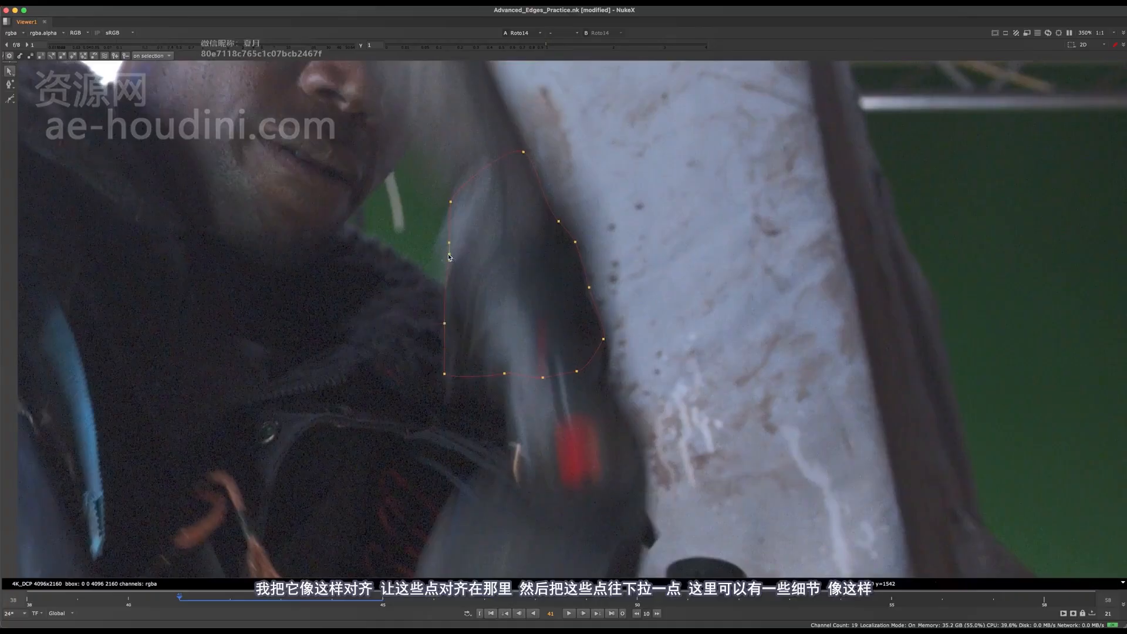
{"action": "left_click_drag", "start_coordinate": [448, 255], "coordinate": [448, 269]}
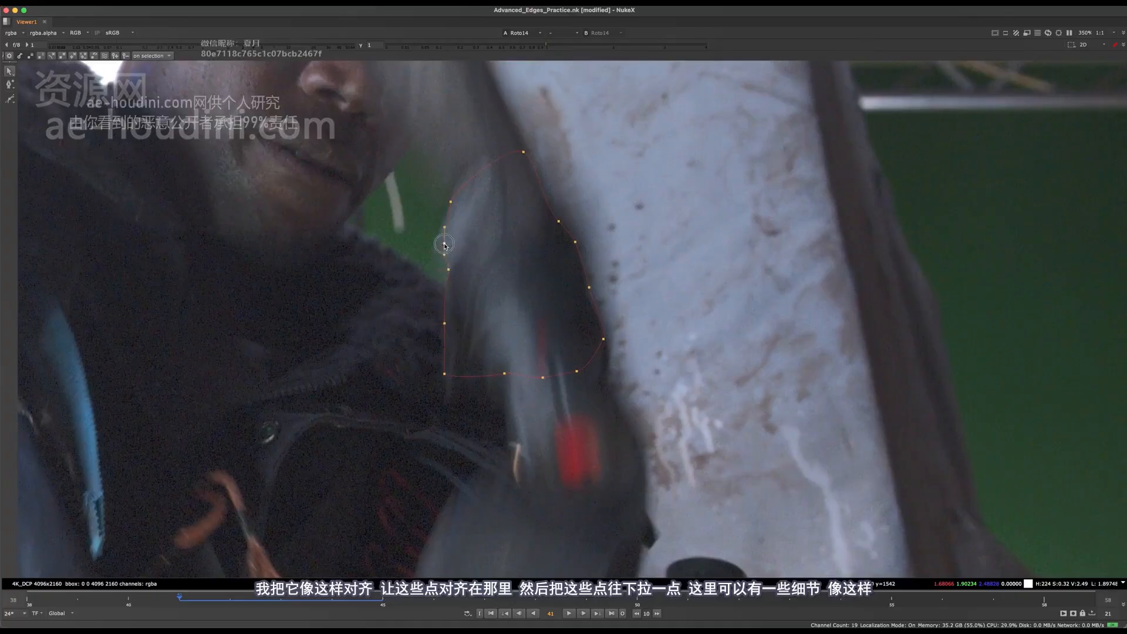
{"action": "scroll", "coordinate": [464, 250], "scroll_direction": "down", "scroll_amount": 4}
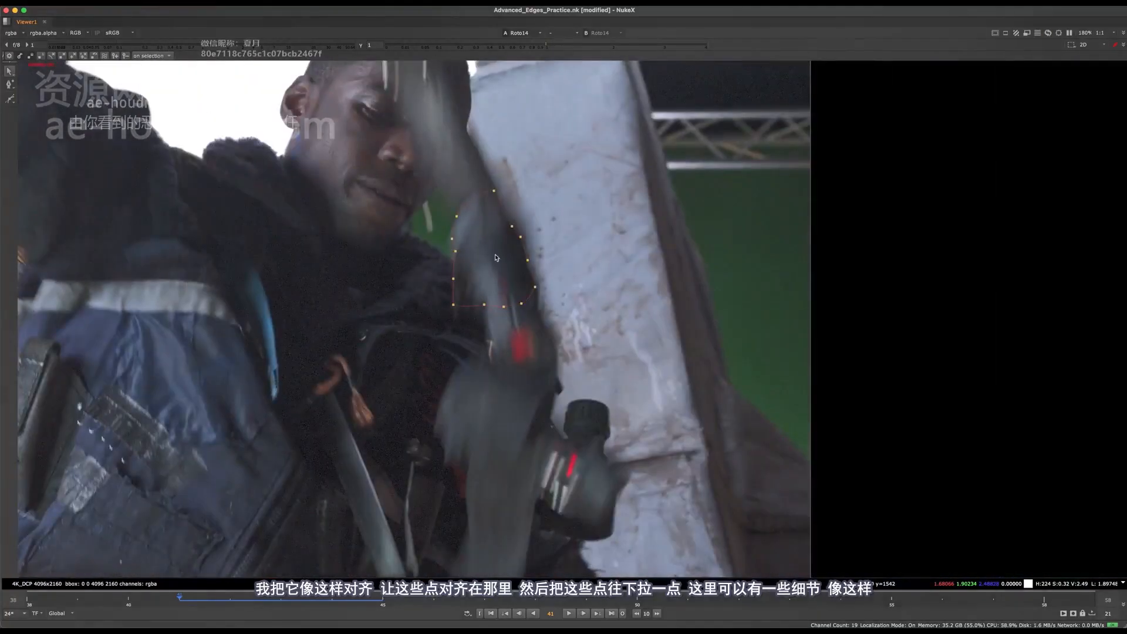
Flip between frame 41 and its neighbouring frames to check how the refitted shape follows the tool
{"action": "key", "text": "Left"}
{"action": "key", "text": "Right"}
{"action": "key", "text": "Right"}
{"action": "key", "text": "Left"}
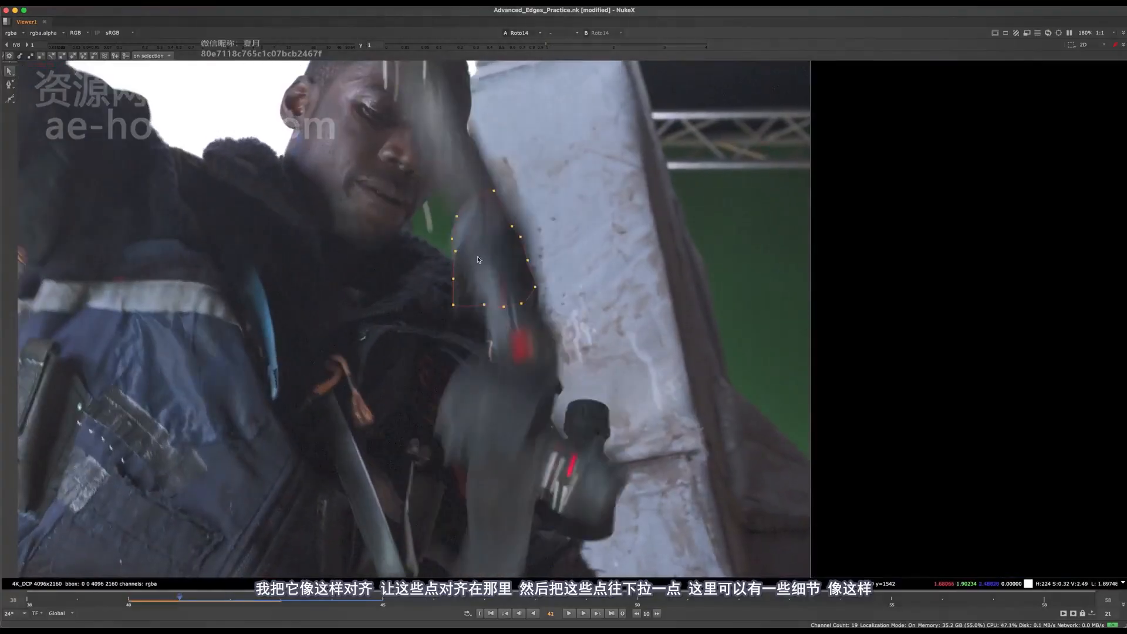
{"action": "key", "text": "Right"}
{"action": "key", "text": "Left"}
{"action": "key", "text": "Right"}
{"action": "key", "text": "Left"}
{"action": "key", "text": "Left"}
Select the whole shape at frame 40, then move it down and rotate it to match the tool's angle
{"action": "left_click_drag", "start_coordinate": [622, 133], "coordinate": [383, 477]}
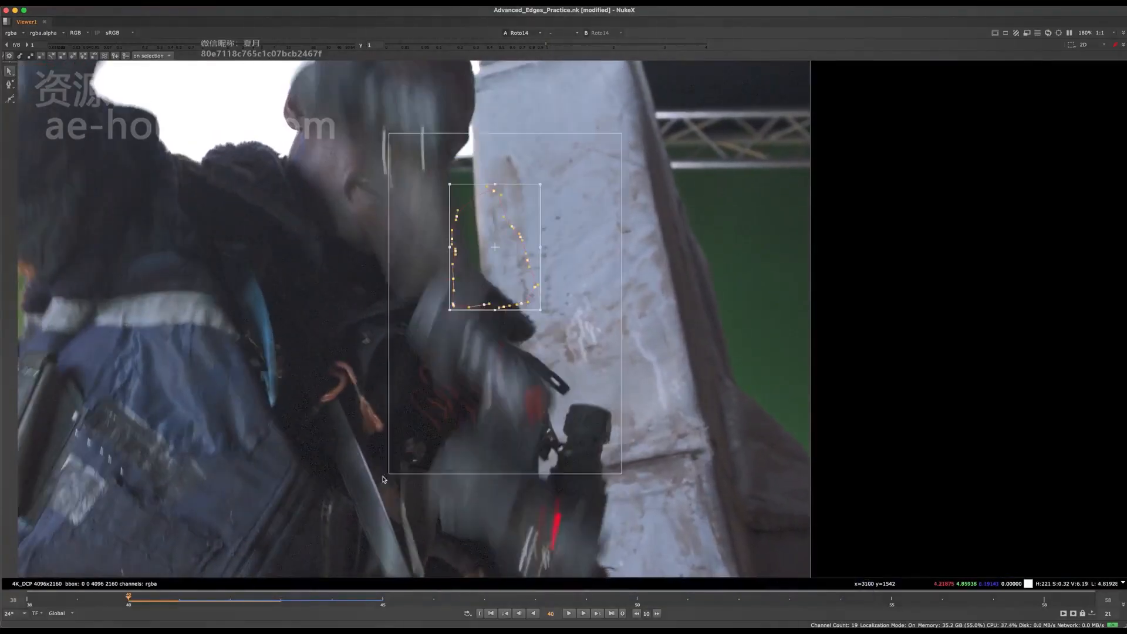
{"action": "middle_click_drag", "start_coordinate": [514, 239], "coordinate": [540, 229]}
{"action": "left_click_drag", "start_coordinate": [521, 236], "coordinate": [504, 319]}
{"action": "left_click_drag", "start_coordinate": [553, 392], "coordinate": [579, 341]}
{"action": "left_click_drag", "start_coordinate": [519, 320], "coordinate": [501, 332]}
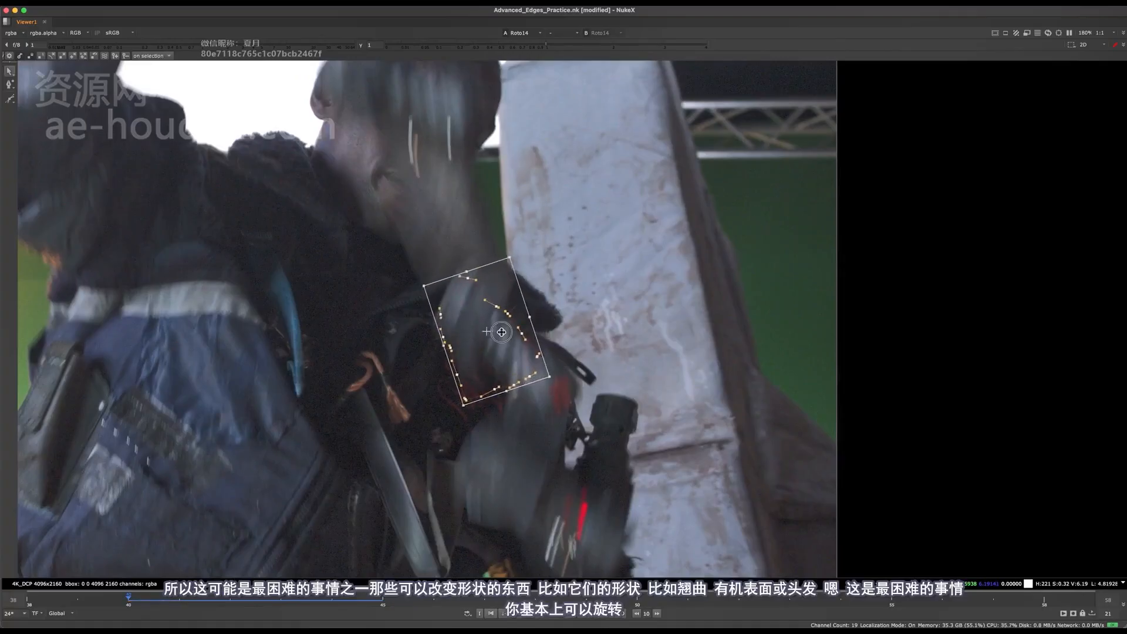
Fit the shape's top point and upper-left edge points to the blurred tool at frame 40
{"action": "left_click", "coordinate": [480, 277]}
{"action": "left_click_drag", "start_coordinate": [468, 271], "coordinate": [464, 263]}
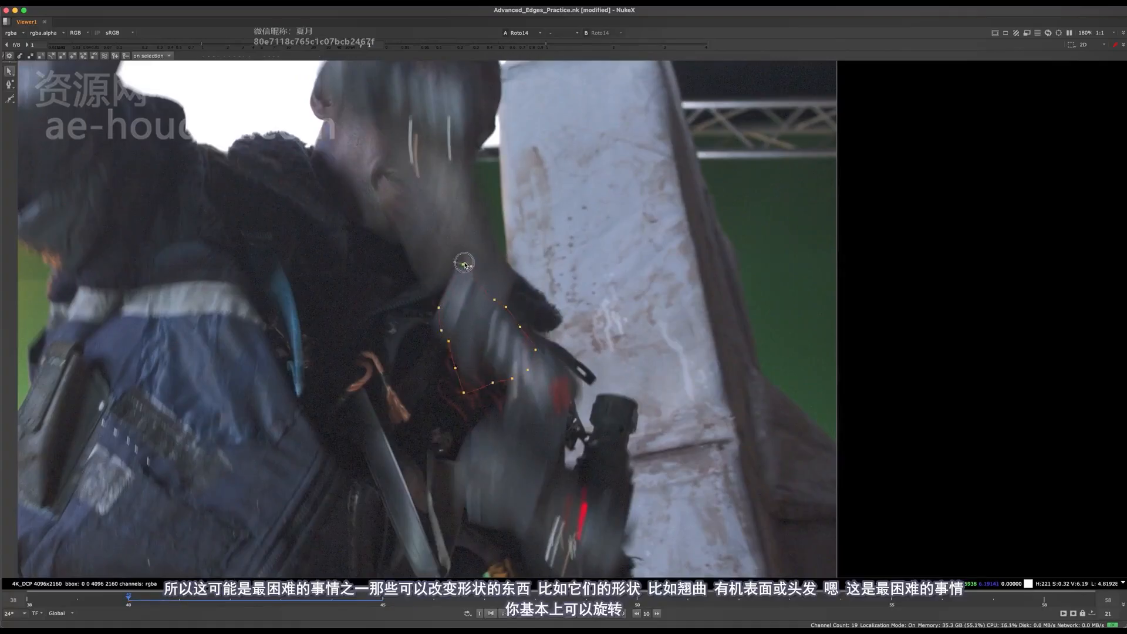
{"action": "left_click_drag", "start_coordinate": [438, 308], "coordinate": [436, 313]}
{"action": "left_click", "coordinate": [441, 331]}
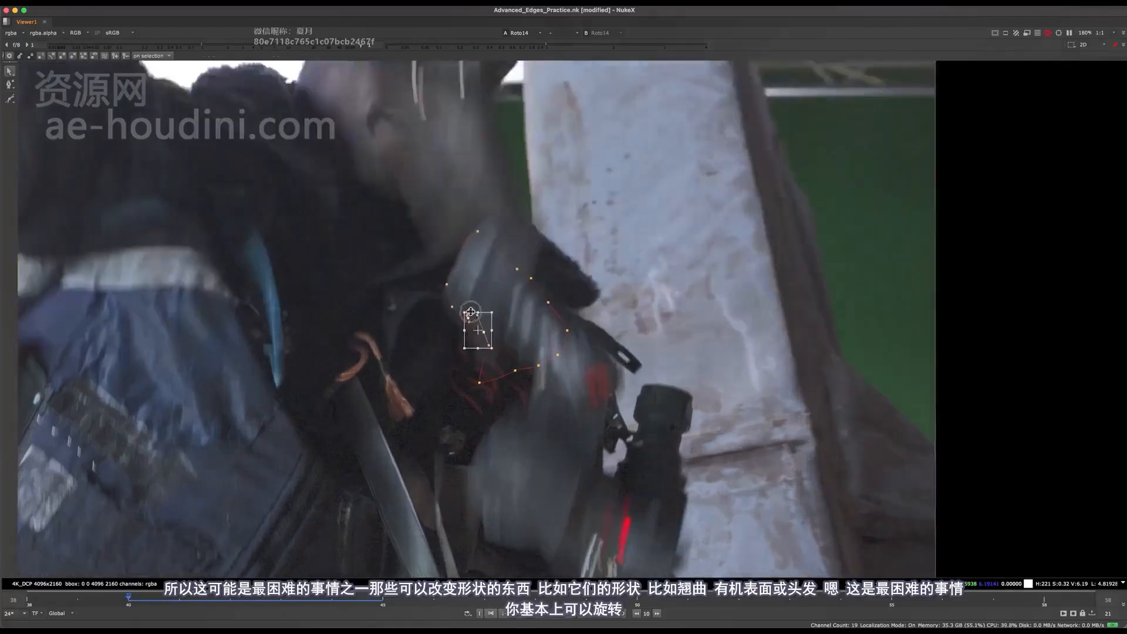
Pull the shape's lower-left edge and bottom corner points up to the tool's outline at frame 40
{"action": "scroll", "coordinate": [469, 346], "scroll_direction": "up", "scroll_amount": 4}
{"action": "left_click_drag", "start_coordinate": [415, 476], "coordinate": [462, 374]}
{"action": "left_click", "coordinate": [378, 457]}
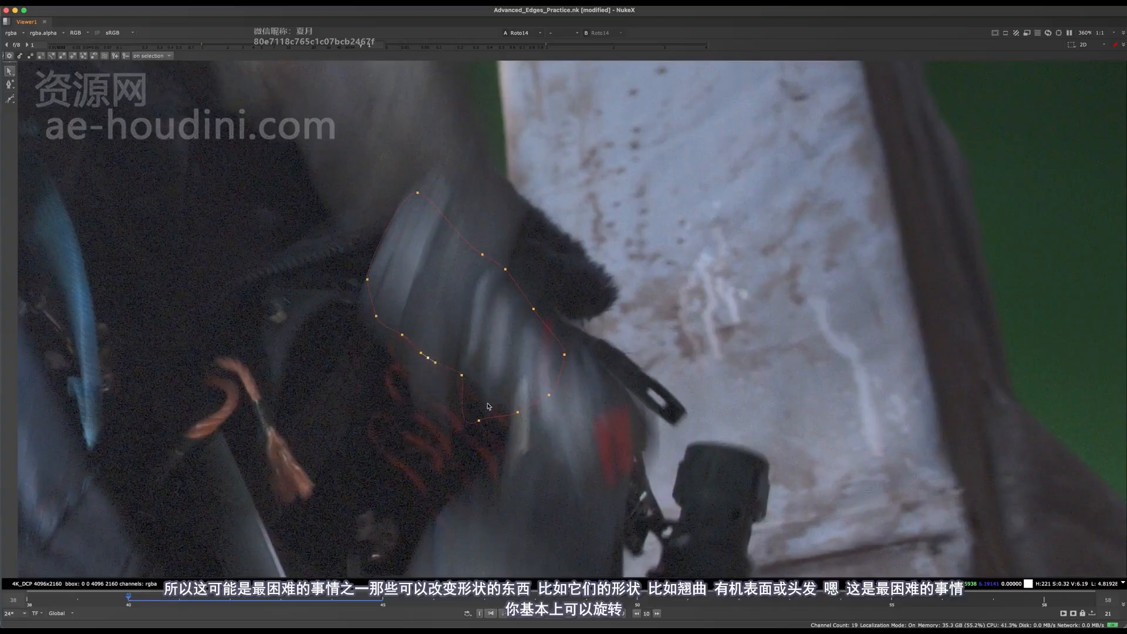
{"action": "left_click_drag", "start_coordinate": [479, 420], "coordinate": [491, 392]}
{"action": "left_click_drag", "start_coordinate": [412, 409], "coordinate": [364, 494]}
{"action": "middle_click_drag", "start_coordinate": [593, 216], "coordinate": [556, 267]}
{"action": "left_click", "coordinate": [557, 267]}
Step back and forth through frames 40 to 43 to review the animated shape against the tool's motion
{"action": "key", "text": "Right"}
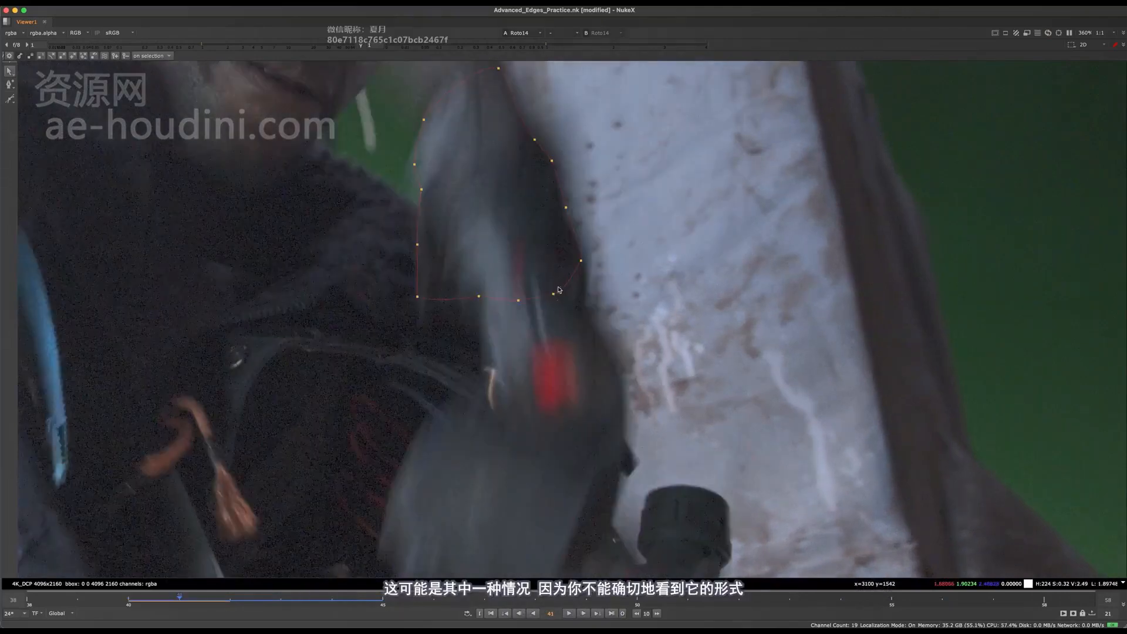
{"action": "scroll", "coordinate": [554, 257], "scroll_direction": "down", "scroll_amount": 5}
{"action": "key", "text": "Right"}
{"action": "key", "text": "Right"}
{"action": "middle_click_drag", "start_coordinate": [582, 205], "coordinate": [578, 319]}
{"action": "key", "text": "Left"}
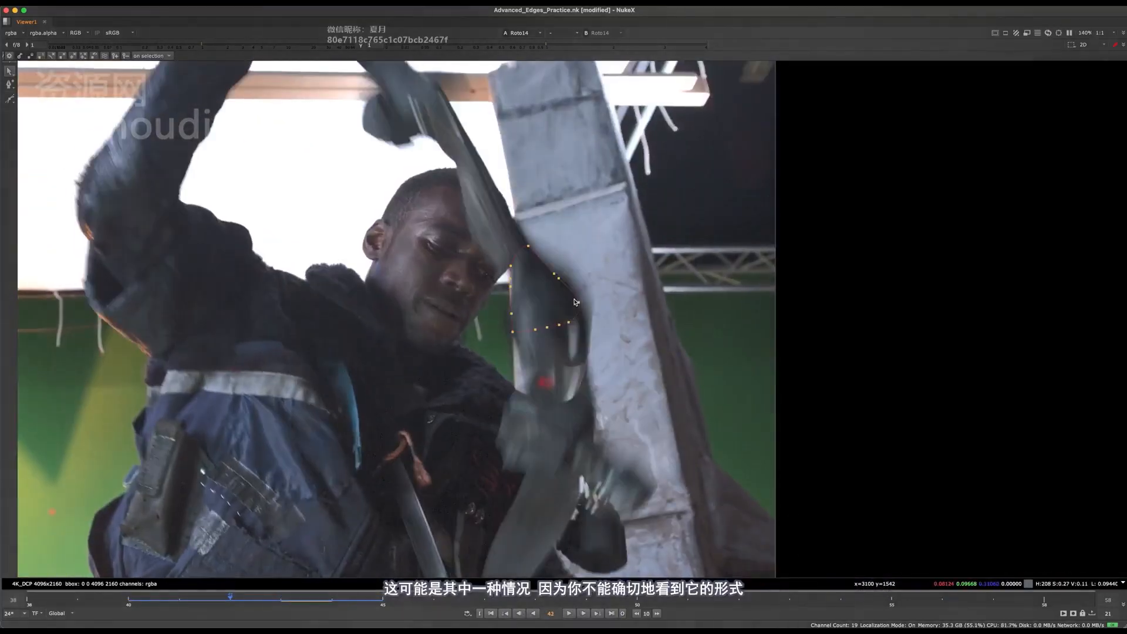
{"action": "key", "text": "Left"}
{"action": "key", "text": "Right"}
{"action": "key", "text": "Right"}
{"action": "key", "text": "Left"}
{"action": "scroll", "coordinate": [532, 265], "scroll_direction": "up", "scroll_amount": 7}
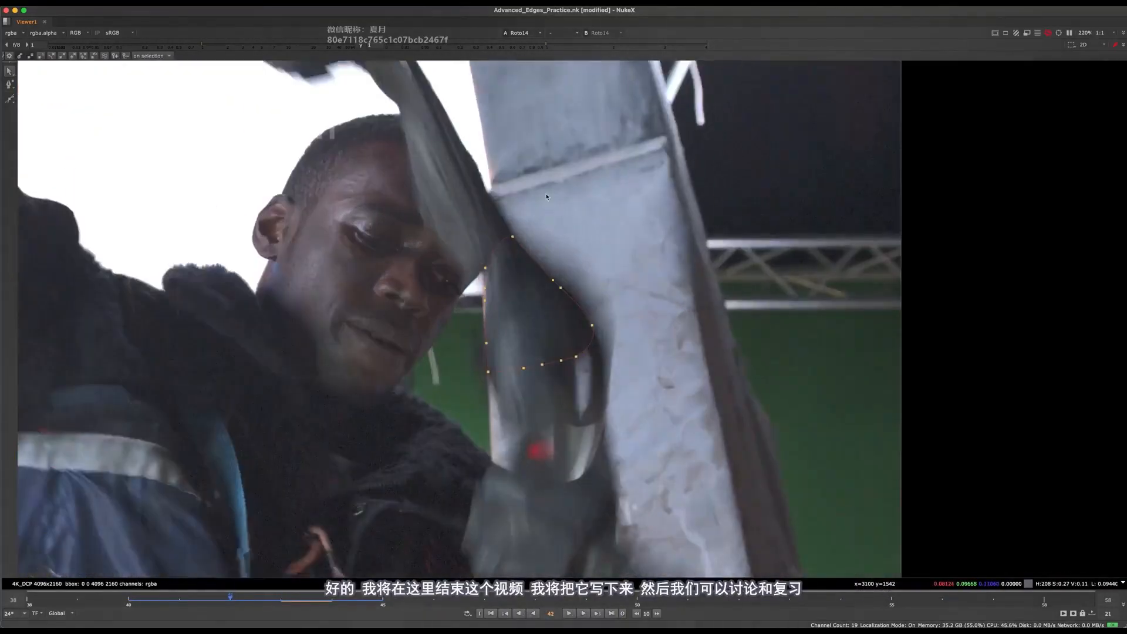
{"action": "scroll", "coordinate": [458, 340], "scroll_direction": "down", "scroll_amount": 6}
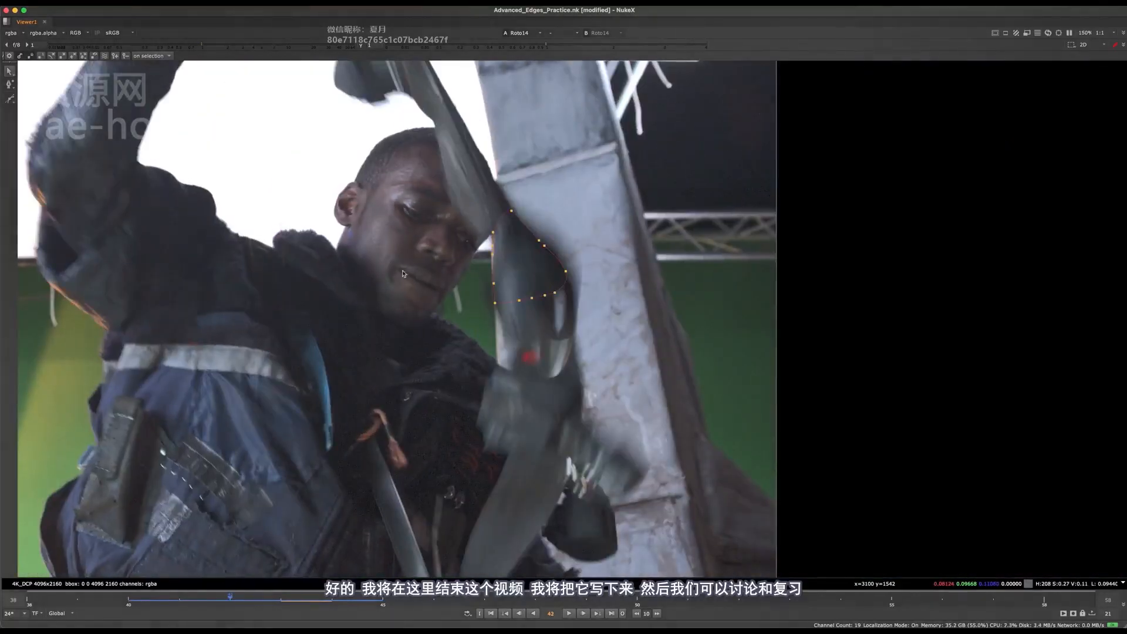
{"action": "key", "text": "Left"}
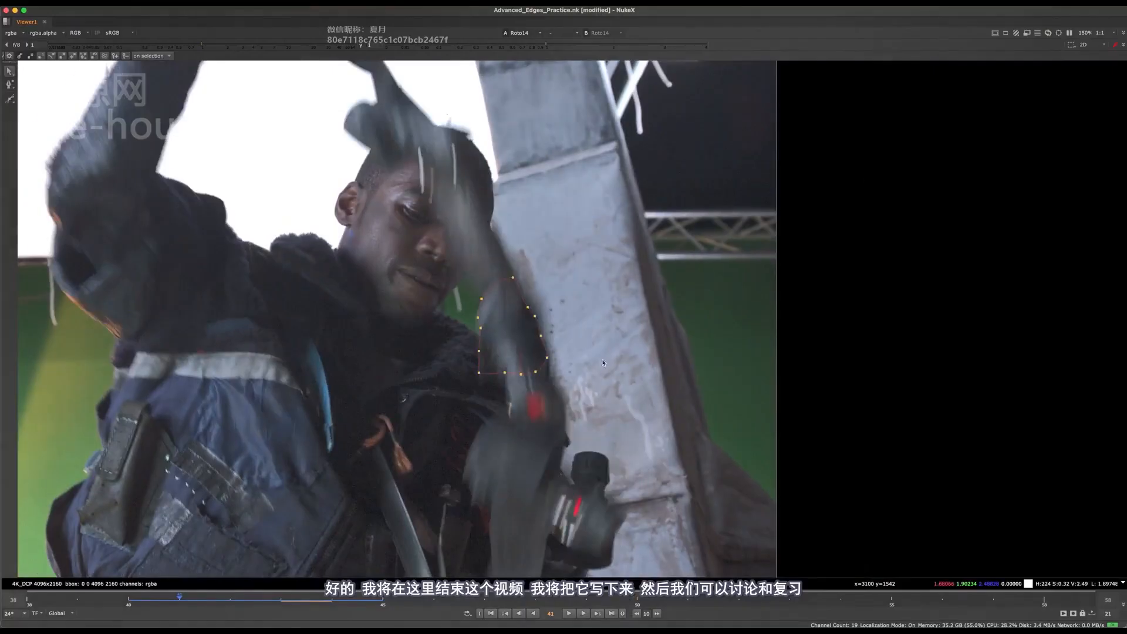
{"action": "key", "text": "Right"}
{"action": "scroll", "coordinate": [567, 218], "scroll_direction": "down", "scroll_amount": 3}
{"action": "scroll", "coordinate": [578, 326], "scroll_direction": "up", "scroll_amount": 3}
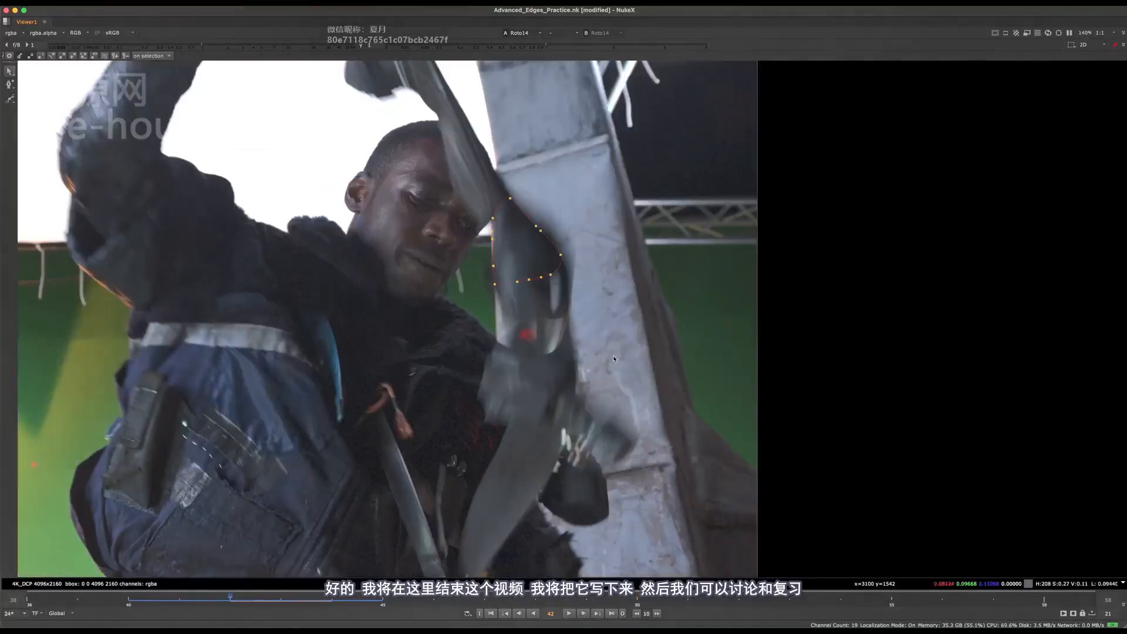
{"action": "key", "text": "Right"}
{"action": "key", "text": "Left"}
{"action": "key", "text": "Left"}
Switch to the Bezier drawing tool and step through frames 42 to 44 in search of a less motion-blurred view of the strap
{"action": "key", "text": "Left"}
{"action": "middle_click_drag", "start_coordinate": [572, 387], "coordinate": [533, 255]}
{"action": "key", "text": "Left"}
{"action": "key", "text": "Right"}
{"action": "key", "text": "Right"}
{"action": "key", "text": "Right"}
{"action": "left_click", "coordinate": [12, 100]}
Inspect the lower part of the strap up close at frame 42 and compare its form with frames 43 and 44
{"action": "key", "text": "Left"}
{"action": "key", "text": "Right"}
{"action": "key", "text": "Right"}
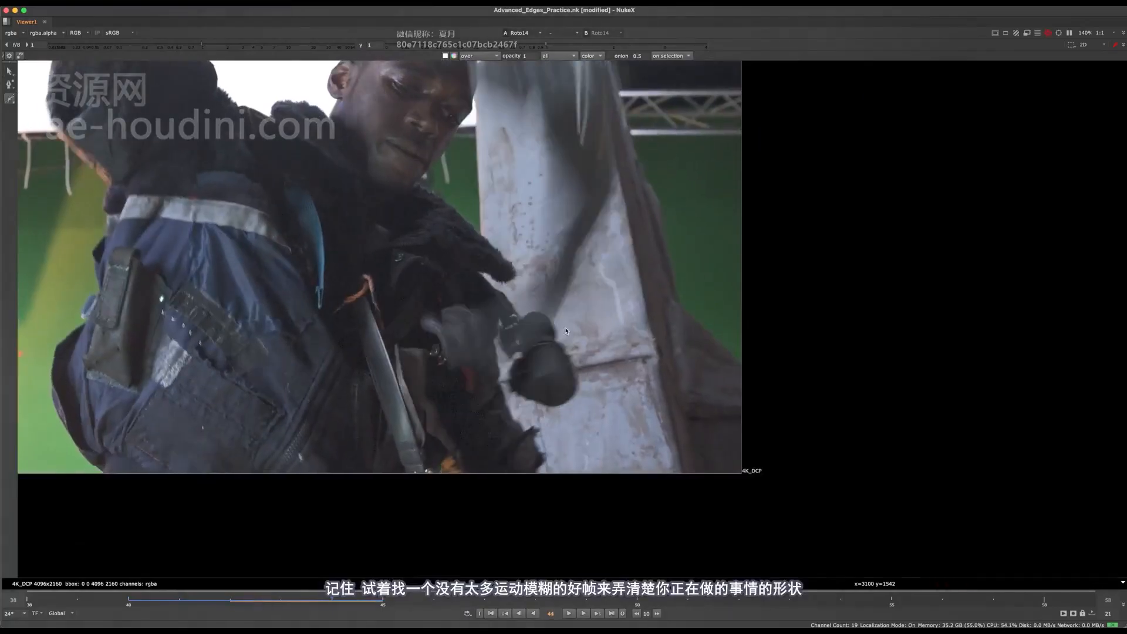
{"action": "key", "text": "Left"}
{"action": "key", "text": "Left"}
{"action": "key", "text": "Left"}
{"action": "scroll", "coordinate": [527, 376], "scroll_direction": "up", "scroll_amount": 3}
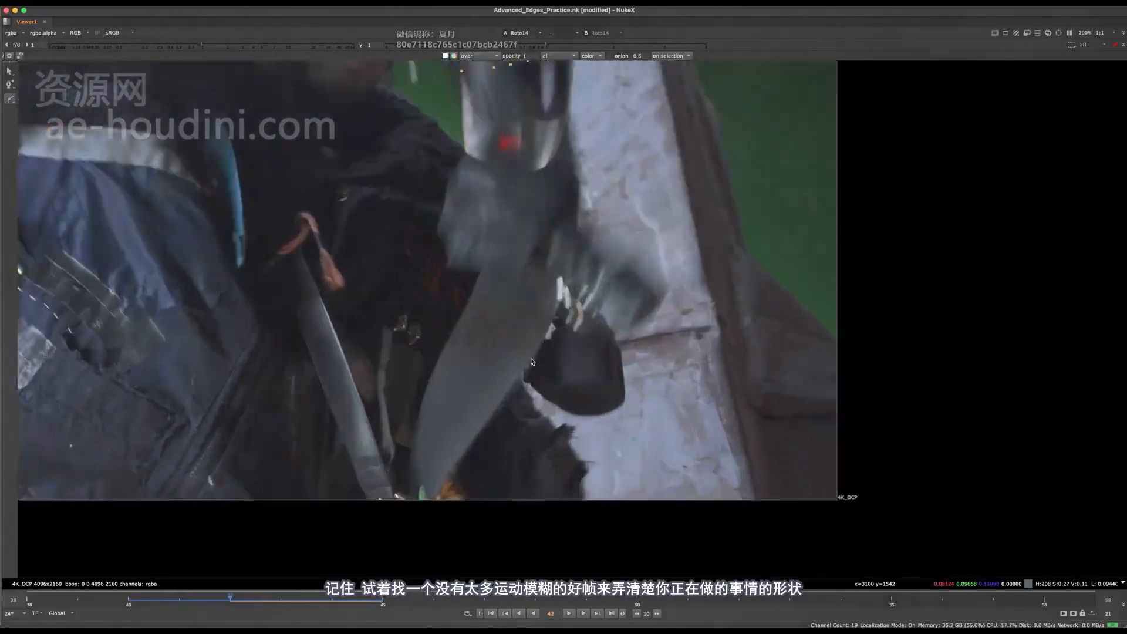
{"action": "scroll", "coordinate": [499, 308], "scroll_direction": "up", "scroll_amount": 3}
{"action": "scroll", "coordinate": [449, 359], "scroll_direction": "down", "scroll_amount": 4}
{"action": "scroll", "coordinate": [477, 293], "scroll_direction": "up", "scroll_amount": 3}
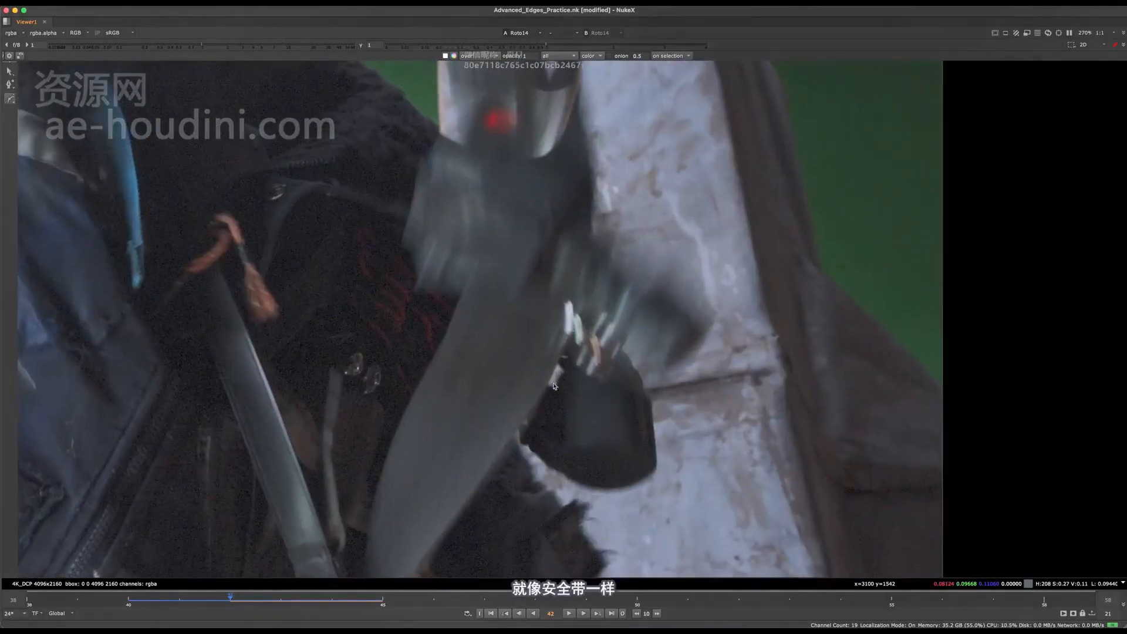
{"action": "scroll", "coordinate": [553, 342], "scroll_direction": "down", "scroll_amount": 3}
{"action": "key", "text": "Right"}
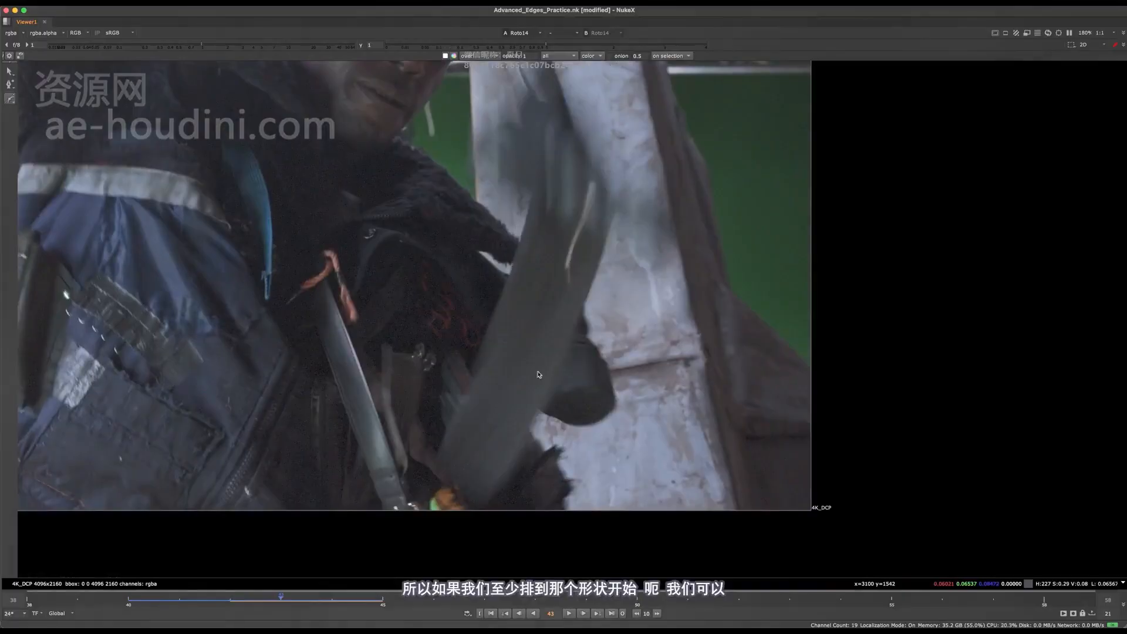
{"action": "key", "text": "Right"}
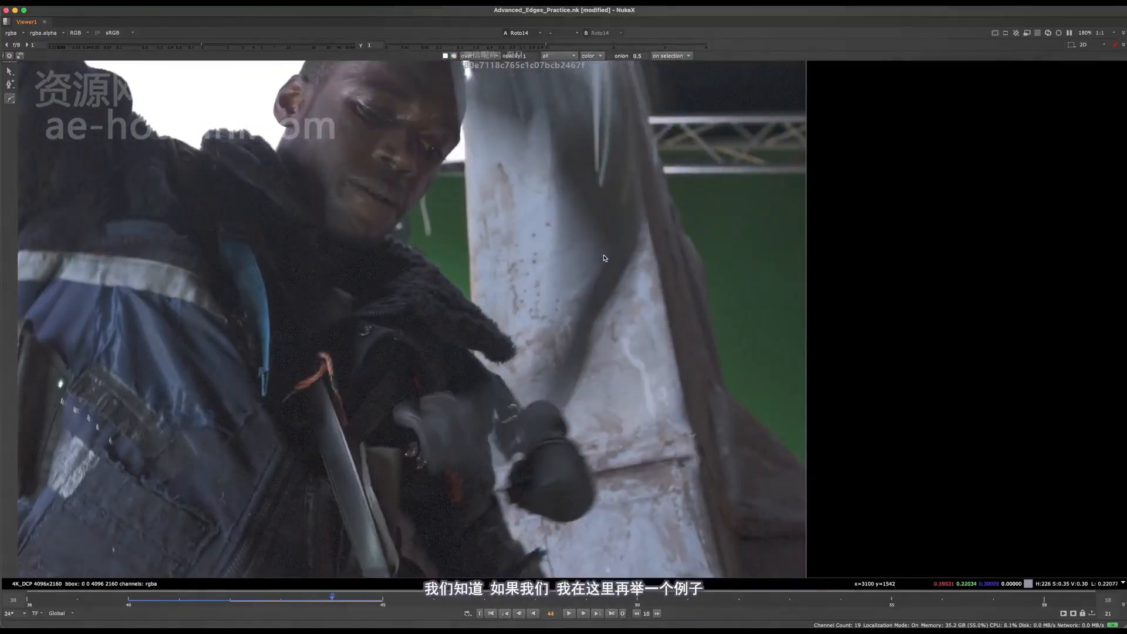
{"action": "key", "text": "Left"}
Draw a closed Bezier shape around the hanging strap section at frame 43 and pull its upper-right point onto the strap's edge
{"action": "left_click", "coordinate": [528, 289]}
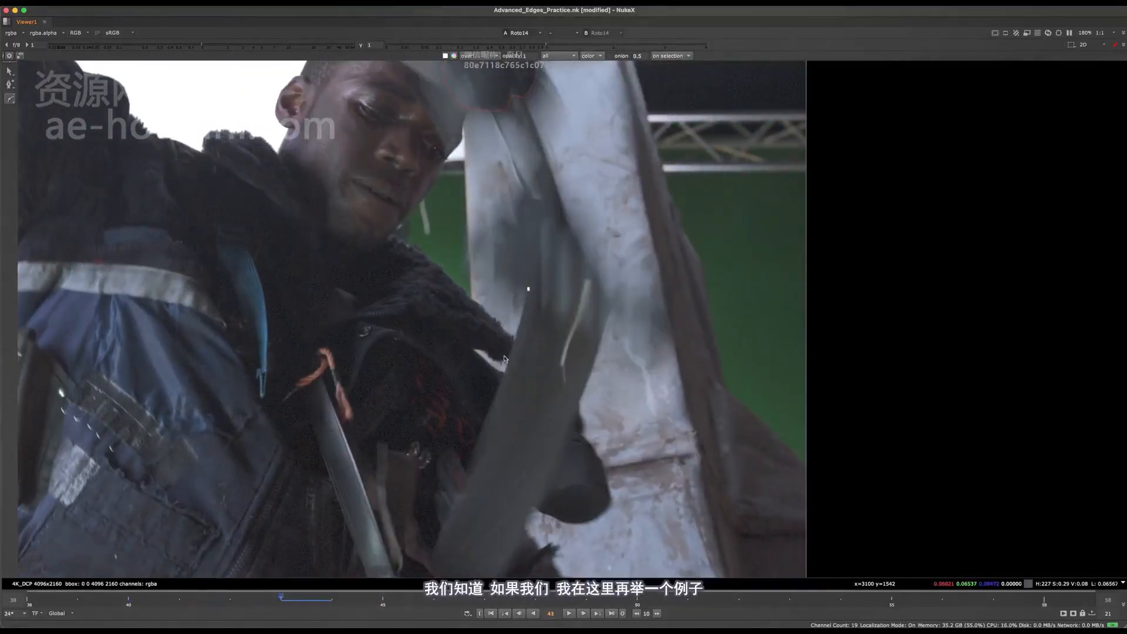
{"action": "middle_click_drag", "start_coordinate": [480, 441], "coordinate": [490, 389]}
{"action": "left_click", "coordinate": [489, 389]}
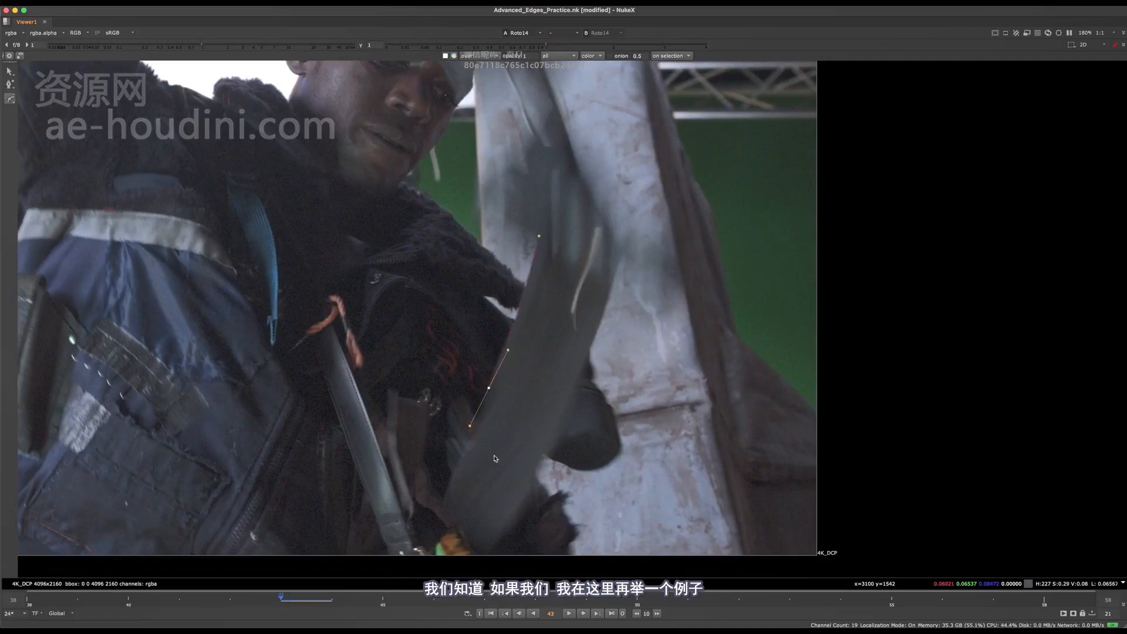
{"action": "left_click", "coordinate": [539, 460]}
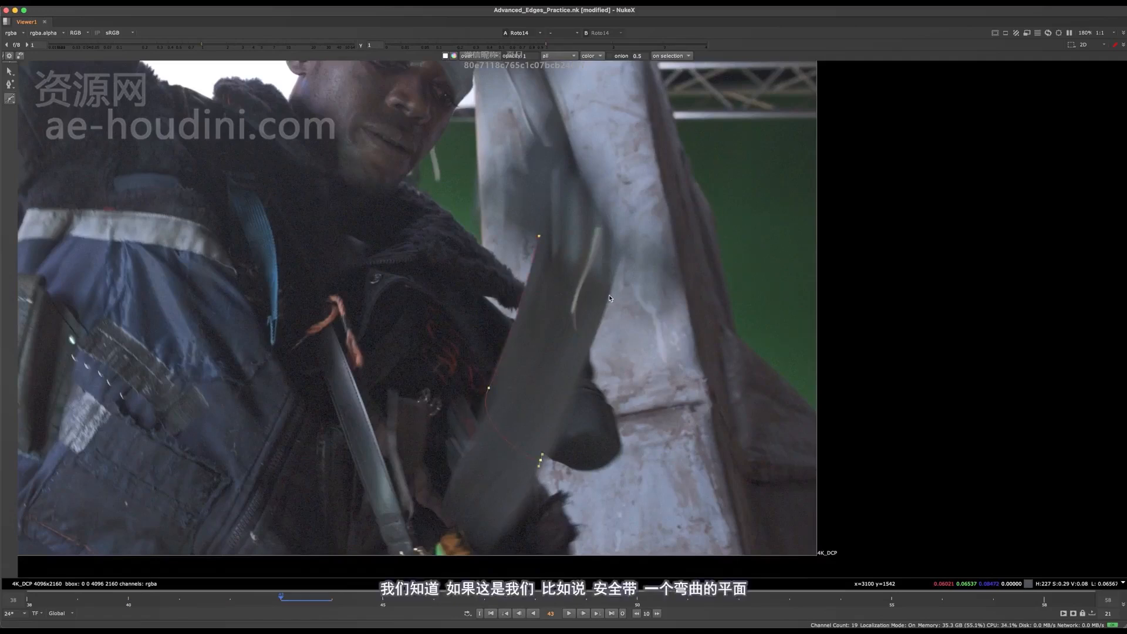
{"action": "left_click", "coordinate": [622, 257]}
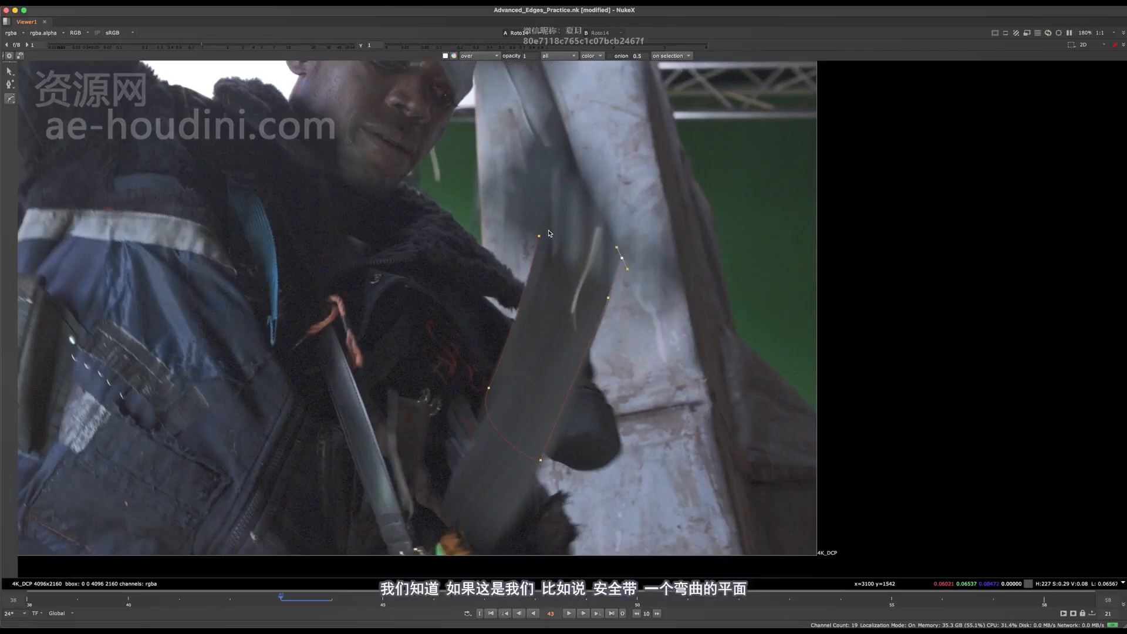
{"action": "key", "text": "Return"}
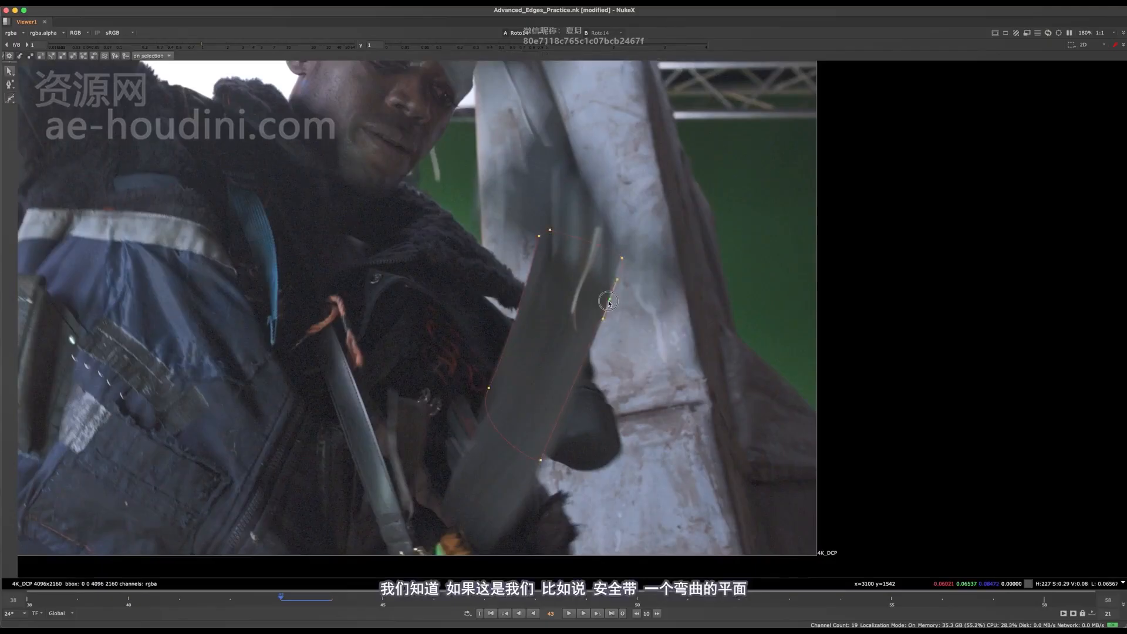
{"action": "left_click_drag", "start_coordinate": [618, 252], "coordinate": [615, 251]}
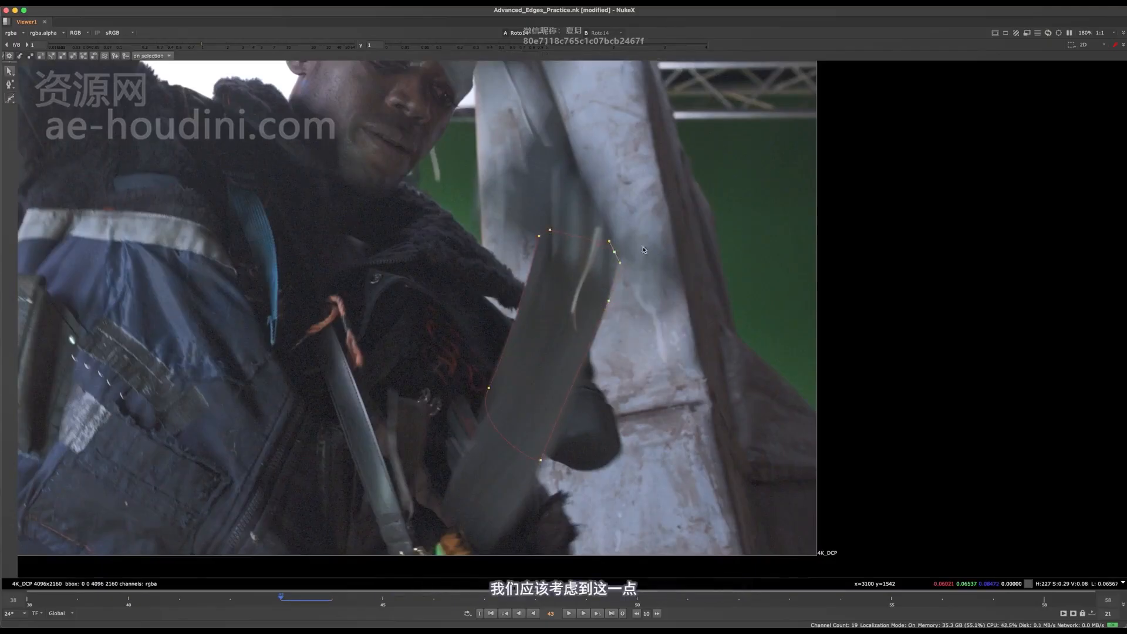
Select the whole strap shape and move it up and to the right onto the blurred strap at frame 44
{"action": "key", "text": "ctrl+a"}
{"action": "key", "text": "Right"}
{"action": "key", "text": "Left"}
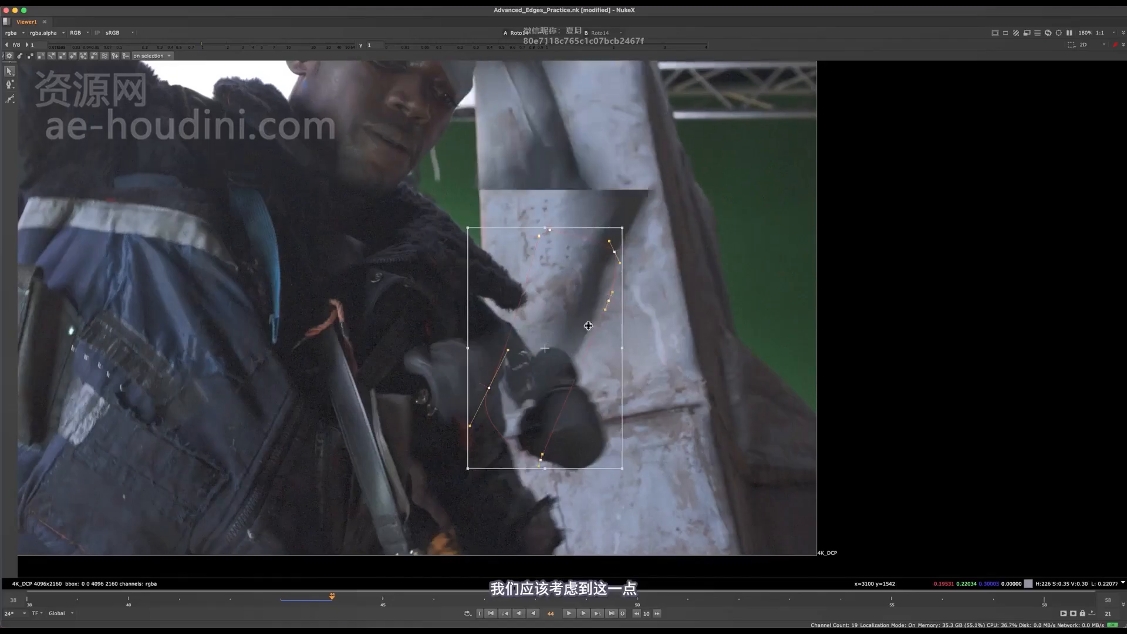
{"action": "key", "text": "Right"}
{"action": "left_click_drag", "start_coordinate": [569, 294], "coordinate": [618, 197]}
{"action": "left_click", "coordinate": [705, 178]}
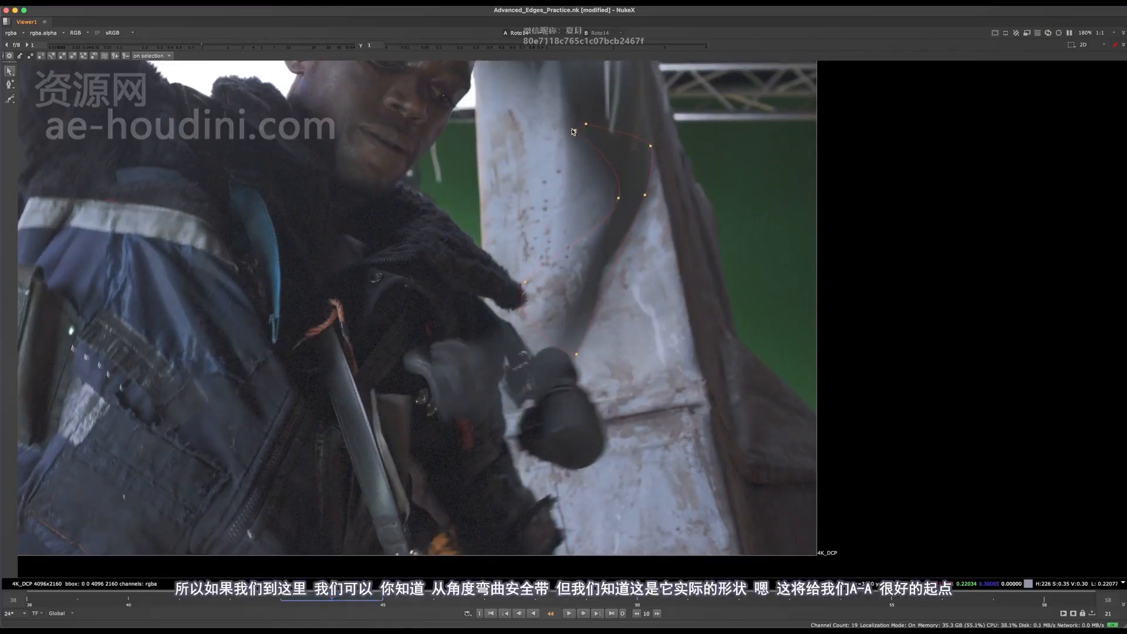
Pull the strap shape's upper corners, lower-left edge and bottom points in to the narrow, bent strap at frame 44
{"action": "left_click_drag", "start_coordinate": [573, 131], "coordinate": [591, 142]}
{"action": "left_click", "coordinate": [644, 147]}
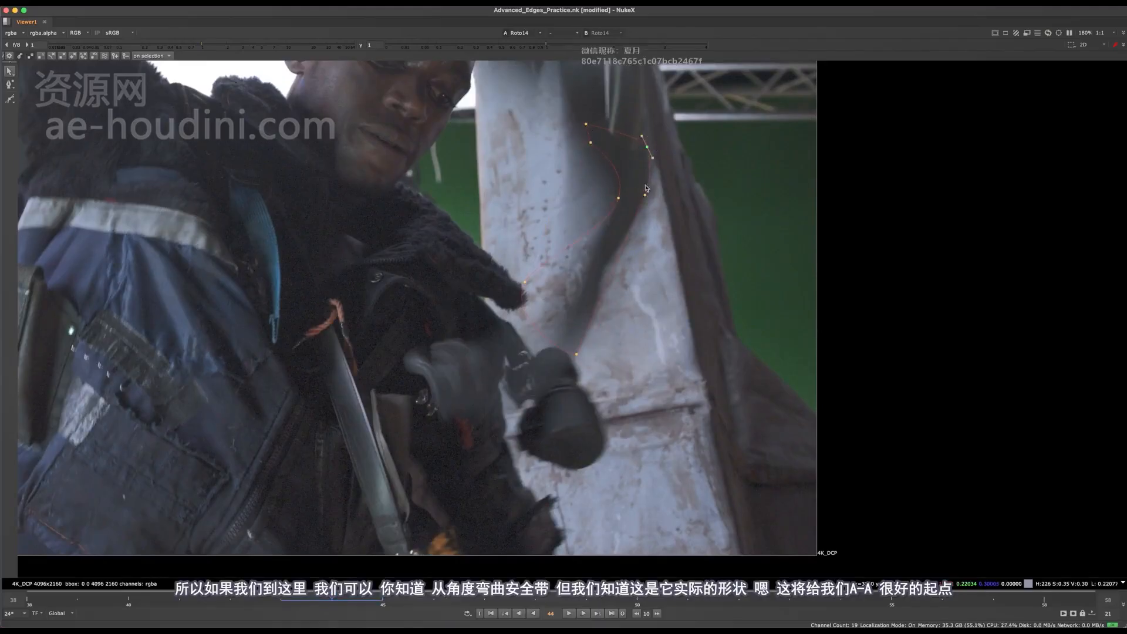
{"action": "left_click_drag", "start_coordinate": [554, 290], "coordinate": [584, 281], "text": "alt+super"}
{"action": "left_click_drag", "start_coordinate": [580, 354], "coordinate": [588, 327]}
Flip between frames 43 and 44 to check the strap shape, and add a point on its lower right edge at frame 44
{"action": "key", "text": "Left"}
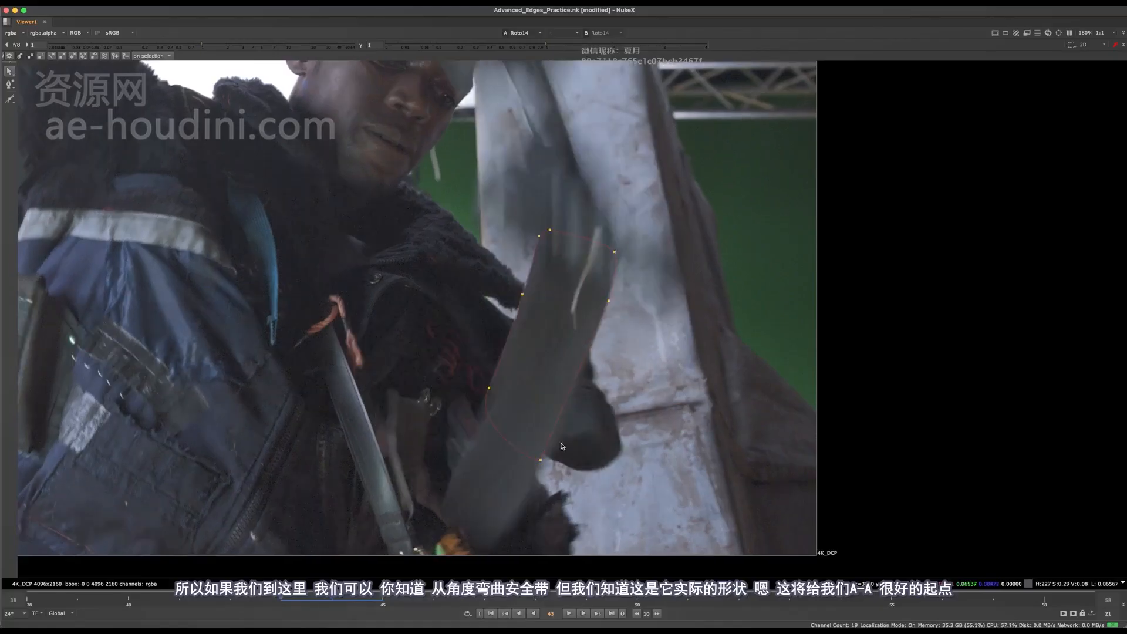
{"action": "key", "text": "Right"}
{"action": "key", "text": "Left"}
{"action": "key", "text": "Right"}
{"action": "key", "text": "Left"}
{"action": "key", "text": "Right"}
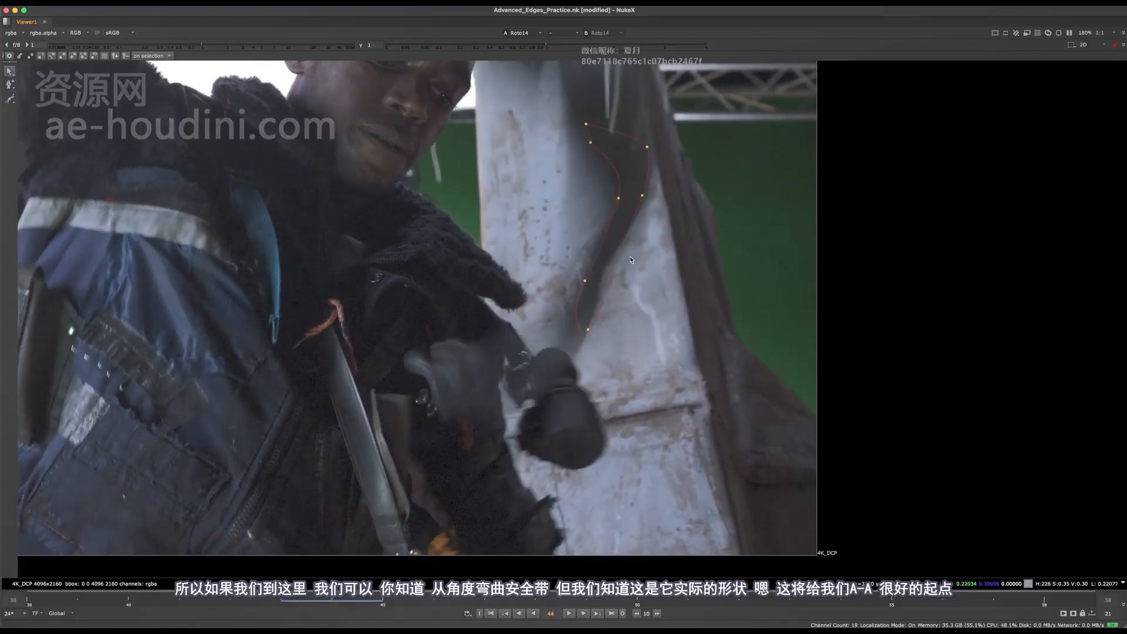
{"action": "left_click", "coordinate": [606, 265], "text": "ctrl+alt"}
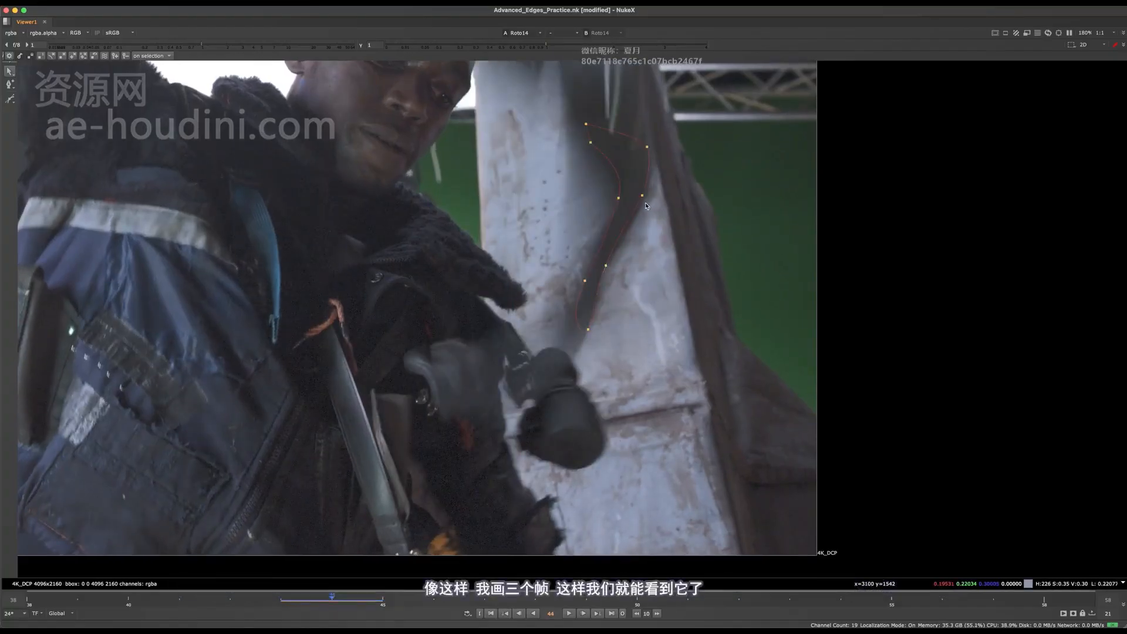
{"action": "key", "text": "Left"}
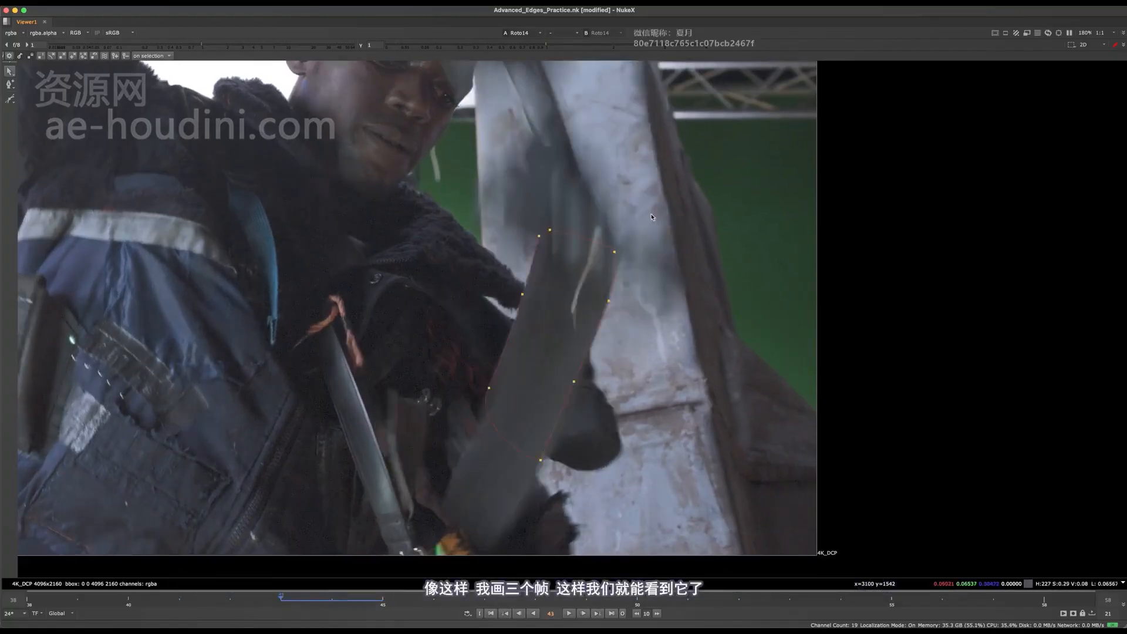
Select the whole strap shape at frame 45 and move it to follow the strap
{"action": "key", "text": "Right"}
{"action": "key", "text": "Right"}
{"action": "middle_click_drag", "start_coordinate": [640, 213], "coordinate": [589, 331]}
{"action": "scroll", "coordinate": [590, 331], "scroll_direction": "down", "scroll_amount": 2}
{"action": "left_click_drag", "start_coordinate": [672, 191], "coordinate": [541, 423]}
{"action": "middle_click_drag", "start_coordinate": [565, 273], "coordinate": [567, 318]}
Step back and forth through frames 42 to 44 to review the strap shape's position against the whole tool
{"action": "scroll", "coordinate": [566, 318], "scroll_direction": "down", "scroll_amount": 4}
{"action": "key", "text": "Left"}
{"action": "key", "text": "Left"}
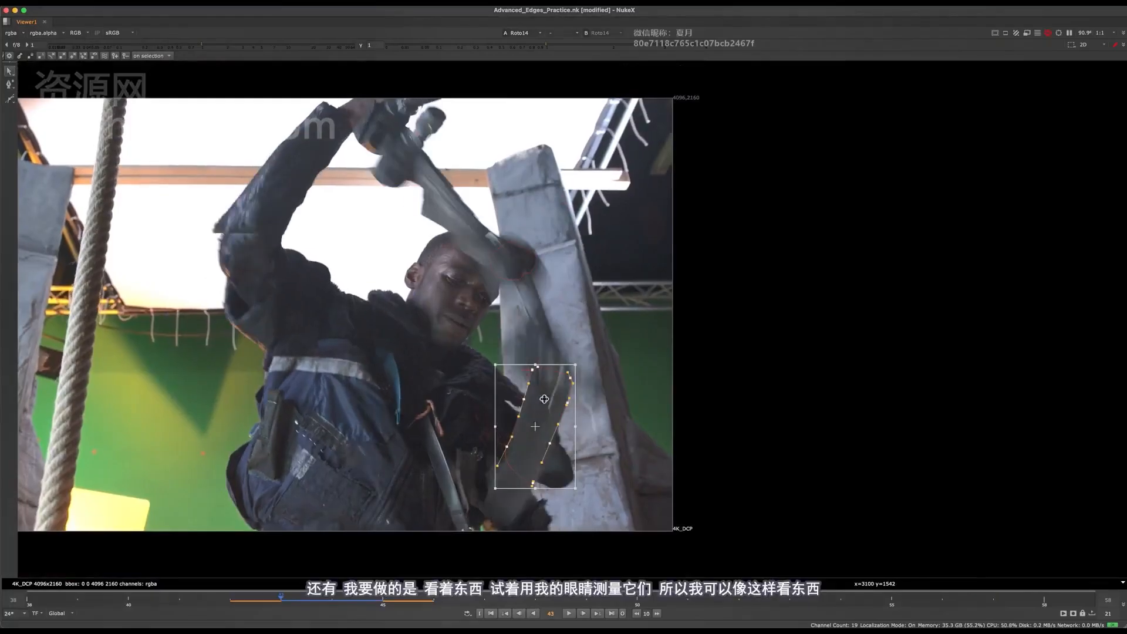
{"action": "middle_click_drag", "start_coordinate": [522, 275], "coordinate": [527, 239]}
{"action": "key", "text": "Right"}
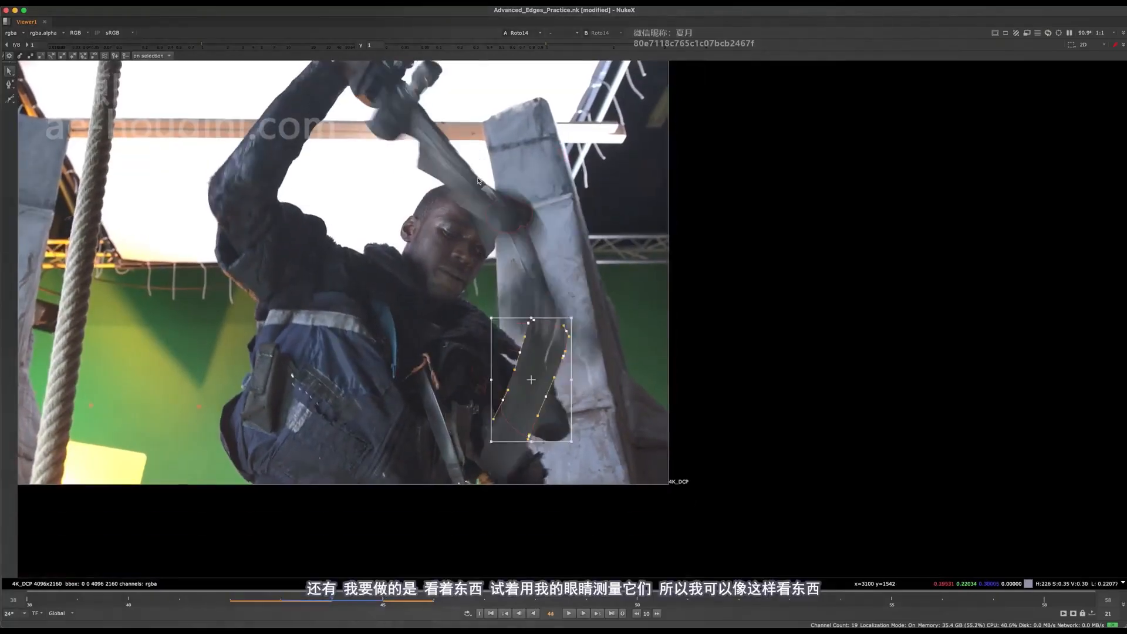
{"action": "scroll", "coordinate": [533, 294], "scroll_direction": "up", "scroll_amount": 5}
{"action": "key", "text": "Right"}
{"action": "scroll", "coordinate": [542, 298], "scroll_direction": "down", "scroll_amount": 4}
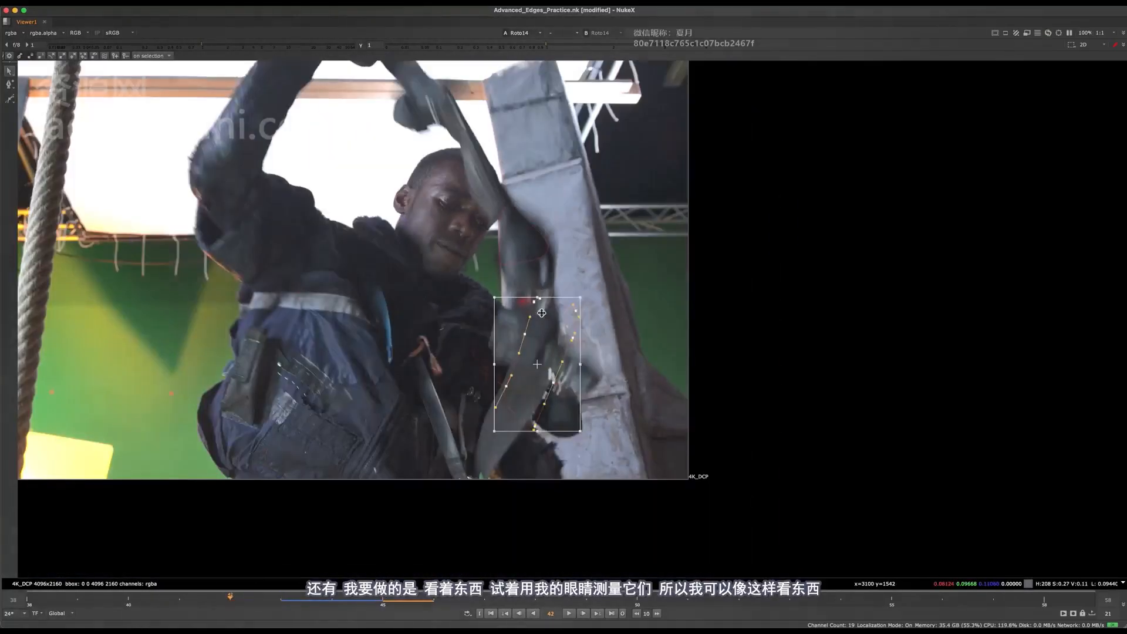
{"action": "key", "text": "Left"}
Examine the distance between the upper tool shape and the strap shape at frame 43
{"action": "left_click", "coordinate": [537, 285]}
{"action": "scroll", "coordinate": [535, 229], "scroll_direction": "up", "scroll_amount": 5}
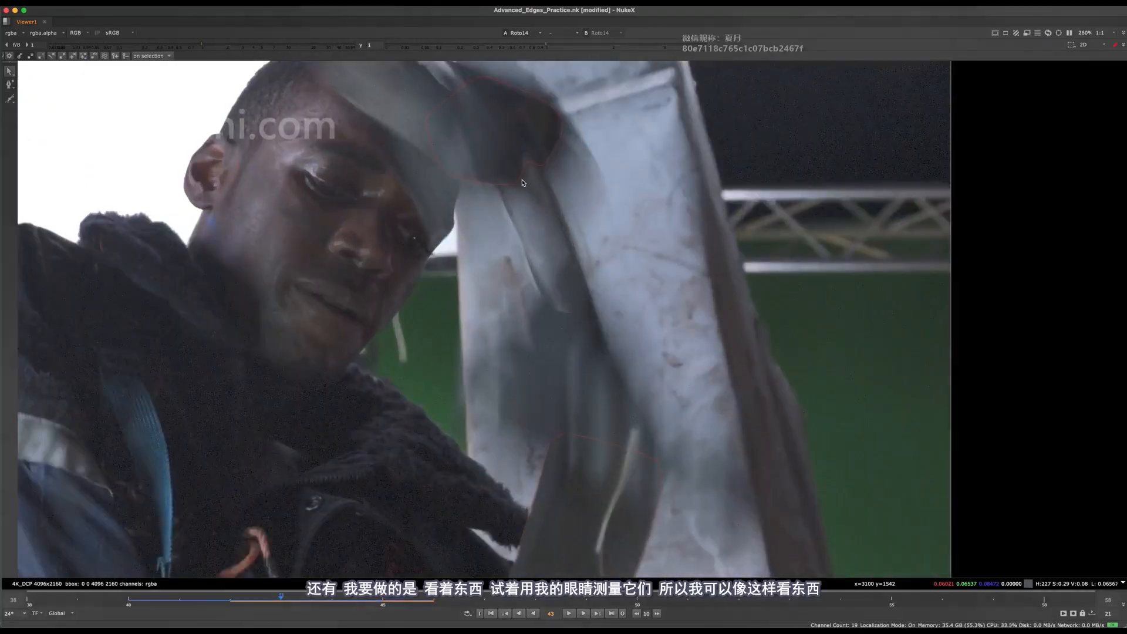
{"action": "scroll", "coordinate": [543, 193], "scroll_direction": "down", "scroll_amount": 2}
{"action": "scroll", "coordinate": [559, 223], "scroll_direction": "down", "scroll_amount": 4}
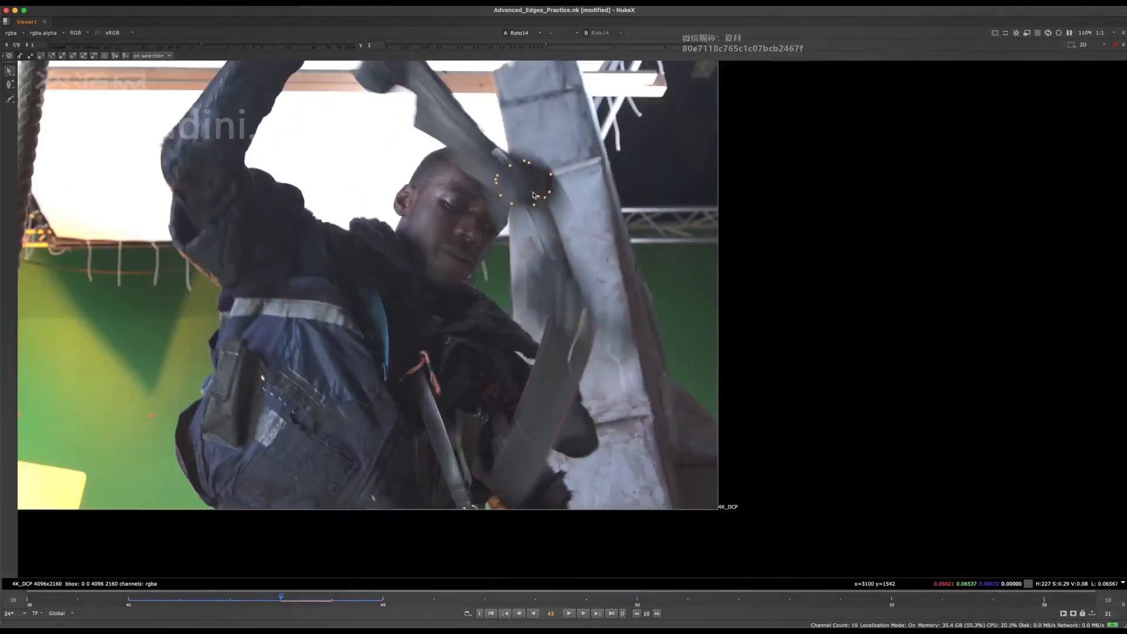
{"action": "scroll", "coordinate": [540, 200], "scroll_direction": "up", "scroll_amount": 4}
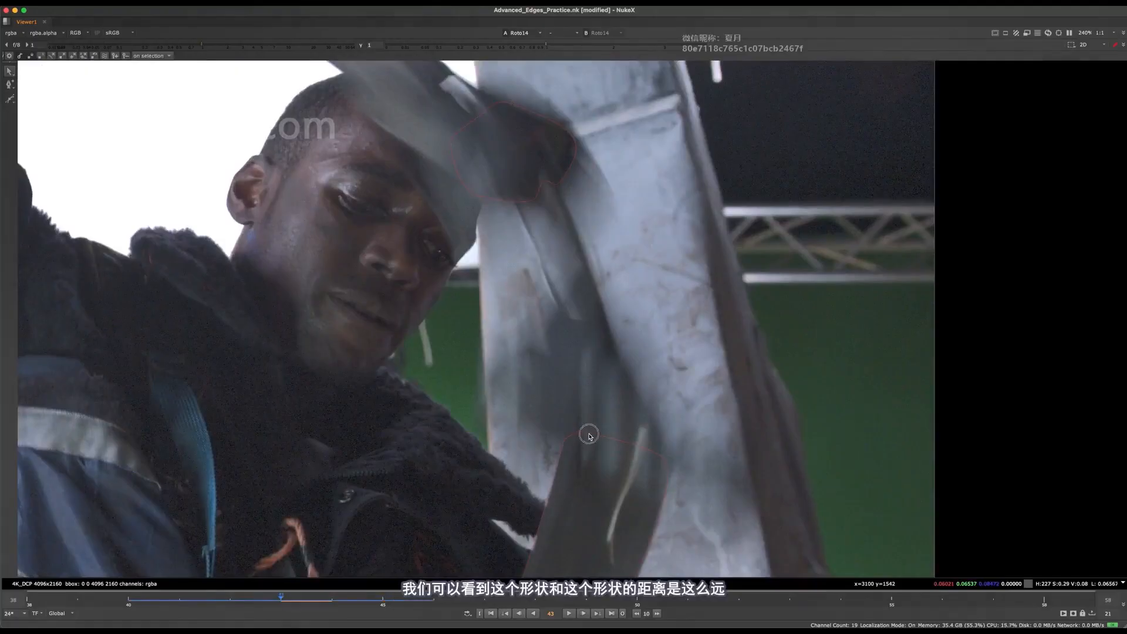
{"action": "scroll", "coordinate": [622, 364], "scroll_direction": "down", "scroll_amount": 5}
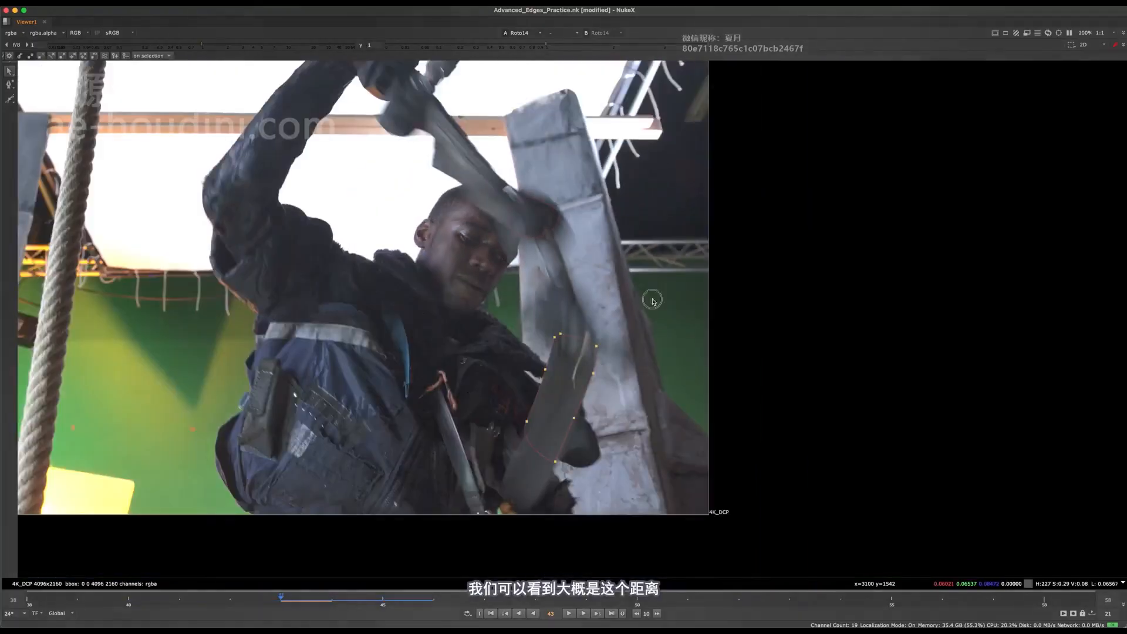
Try moving the whole strap shape up and slightly left at frame 44, closer to the upper tool shape
{"action": "key", "text": "Right"}
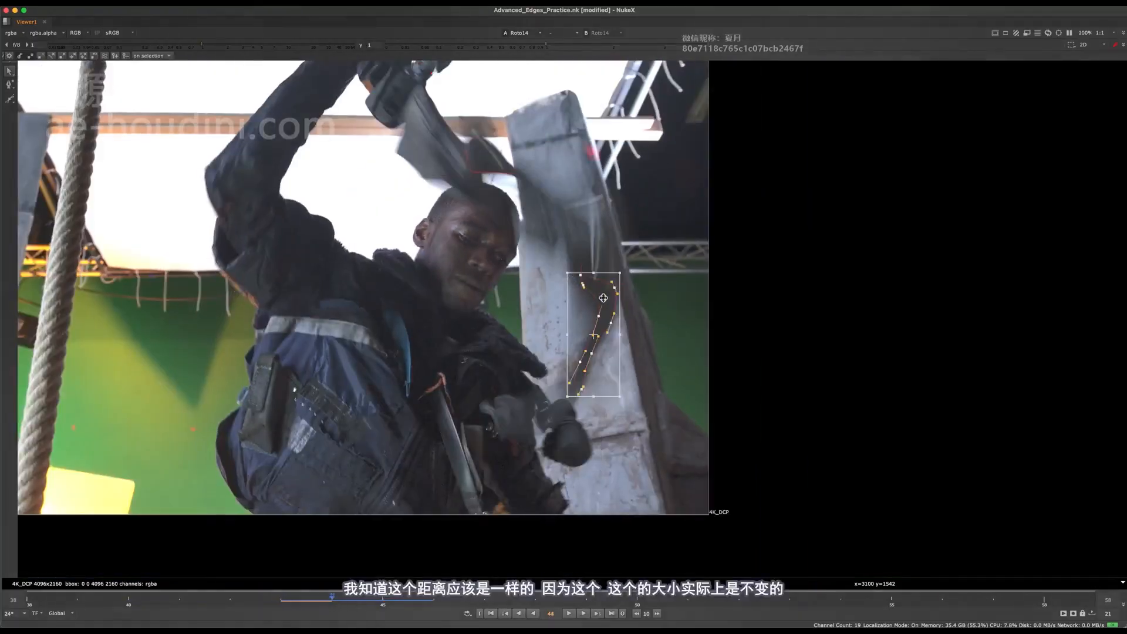
{"action": "scroll", "coordinate": [605, 261], "scroll_direction": "up", "scroll_amount": 3}
{"action": "left_click_drag", "start_coordinate": [596, 317], "coordinate": [603, 336]}
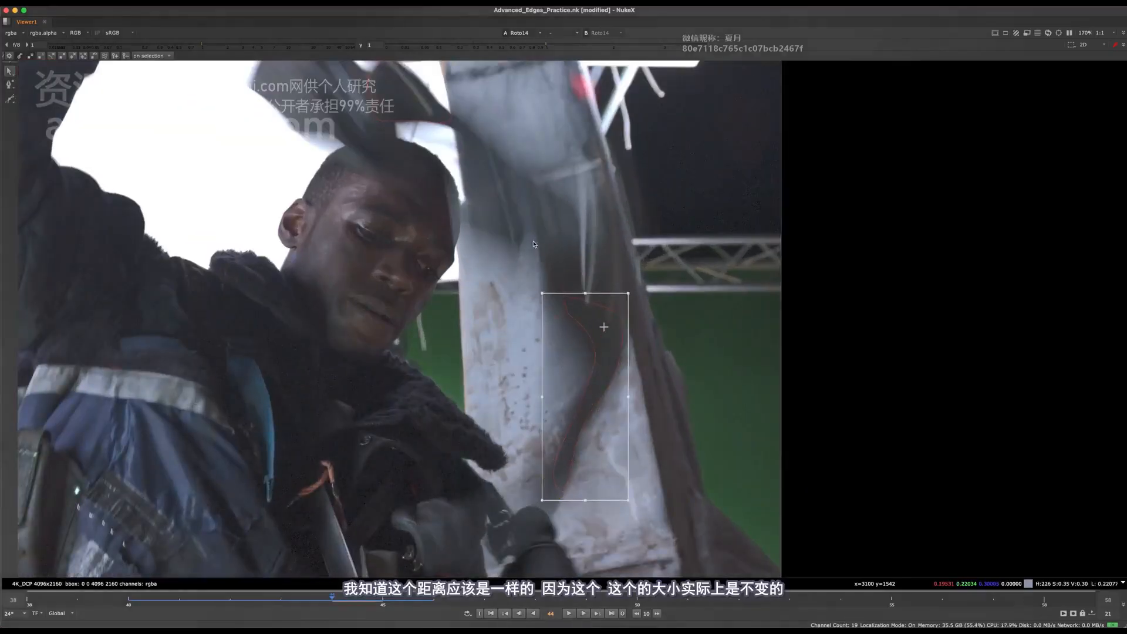
{"action": "scroll", "coordinate": [585, 299], "scroll_direction": "down", "scroll_amount": 2}
{"action": "left_click", "coordinate": [587, 285]}
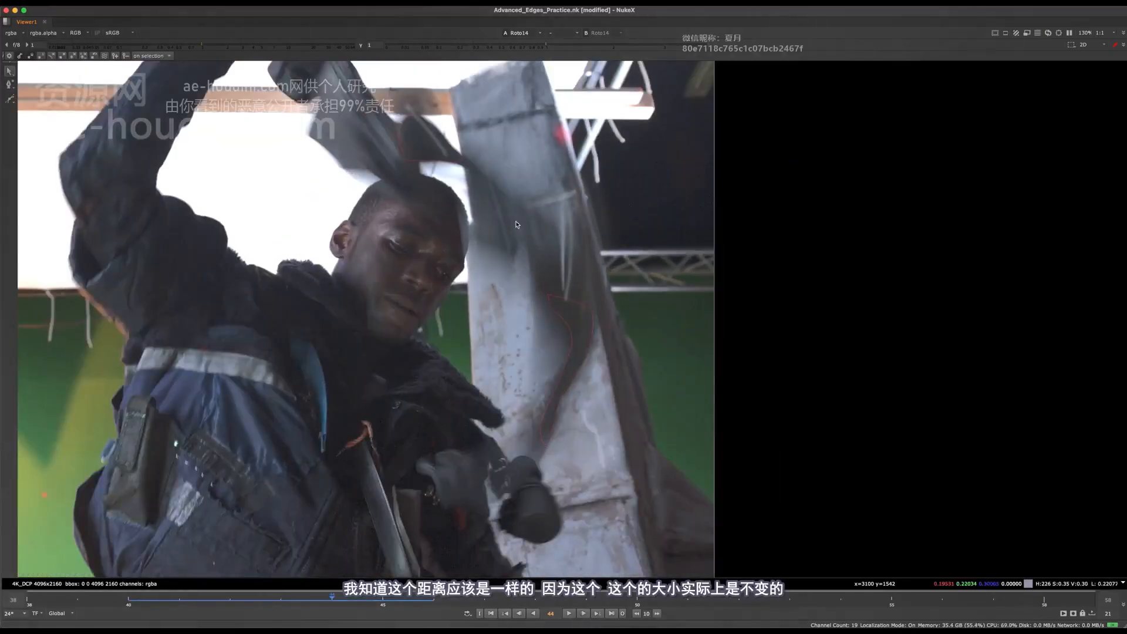
{"action": "left_click", "coordinate": [591, 317]}
{"action": "left_click", "coordinate": [616, 336]}
{"action": "key", "text": "super+a"}
{"action": "middle_click_drag", "start_coordinate": [577, 310], "coordinate": [577, 325]}
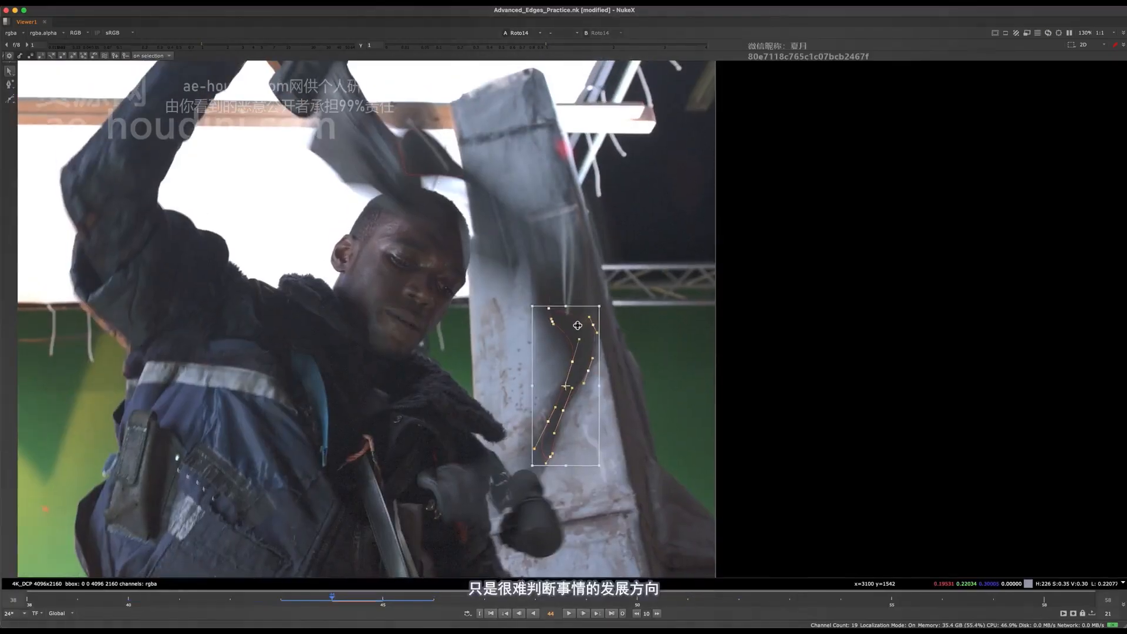
{"action": "left_click_drag", "start_coordinate": [578, 325], "coordinate": [563, 287]}
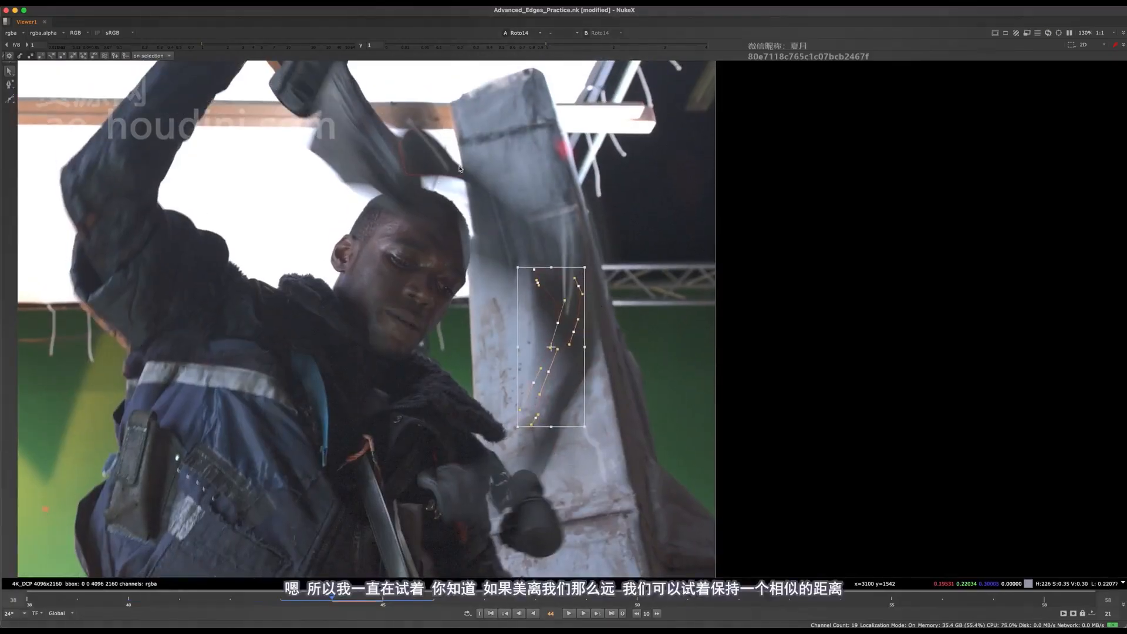
Compare frames 43 and 44, and move the whole strap shape up at frame 44 to match its previous distance from the upper tool shape
{"action": "key", "text": "Left"}
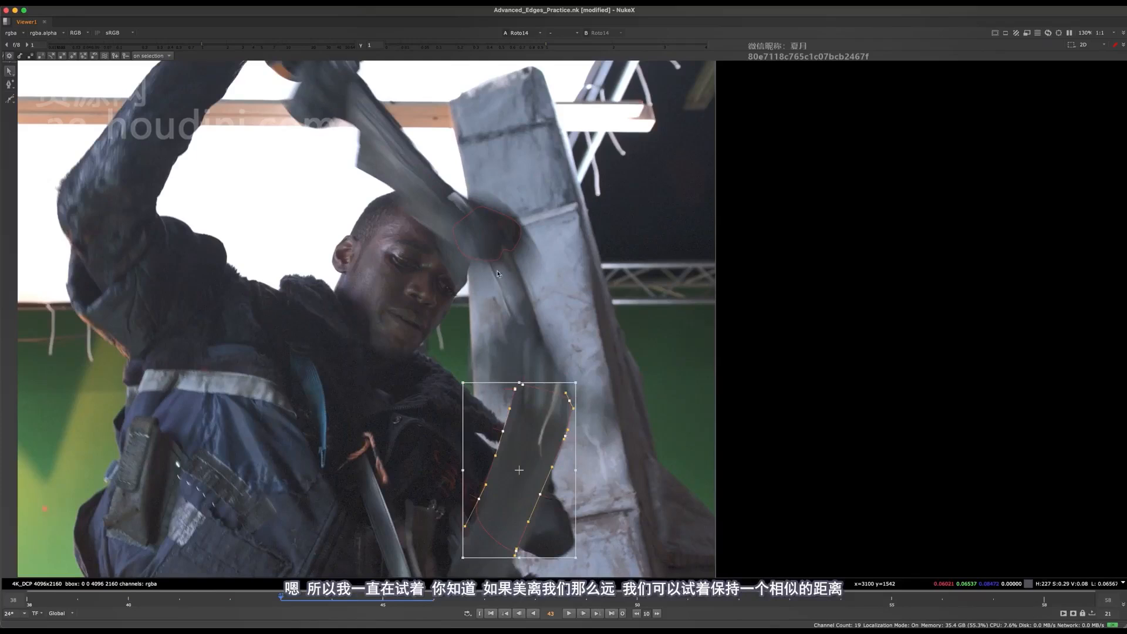
{"action": "key", "text": "Right"}
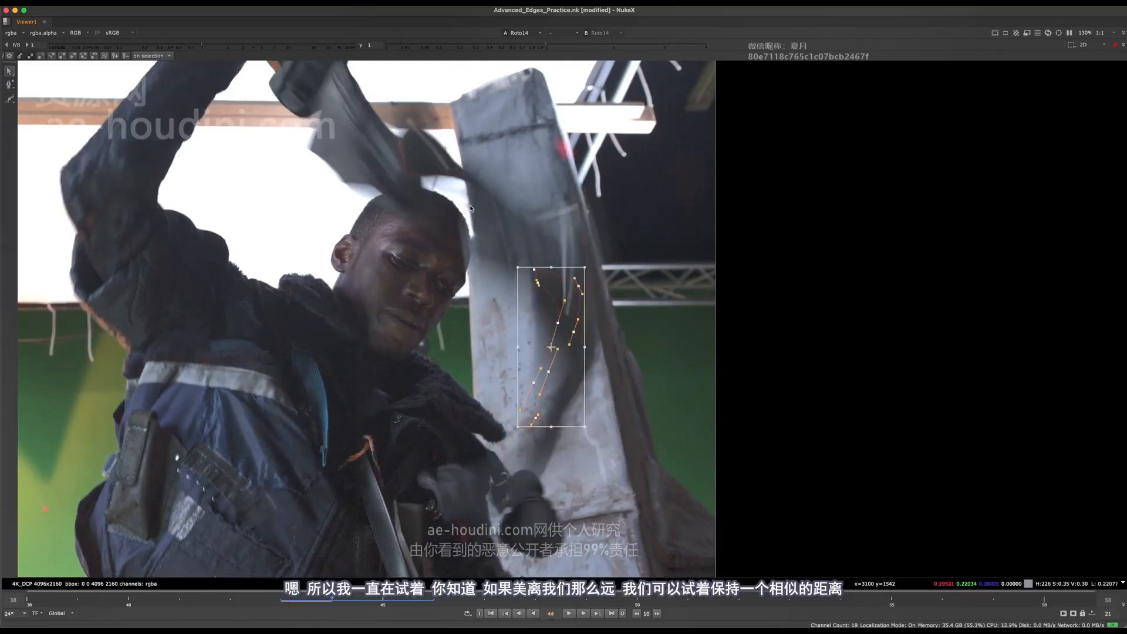
{"action": "key", "text": "Left"}
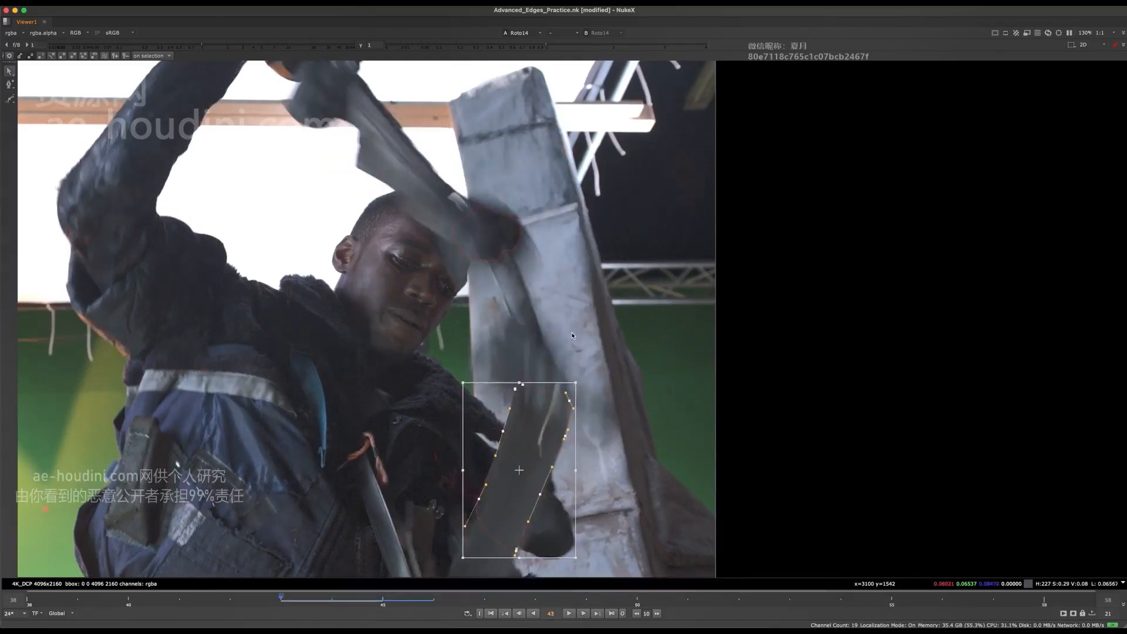
{"action": "key", "text": "Right"}
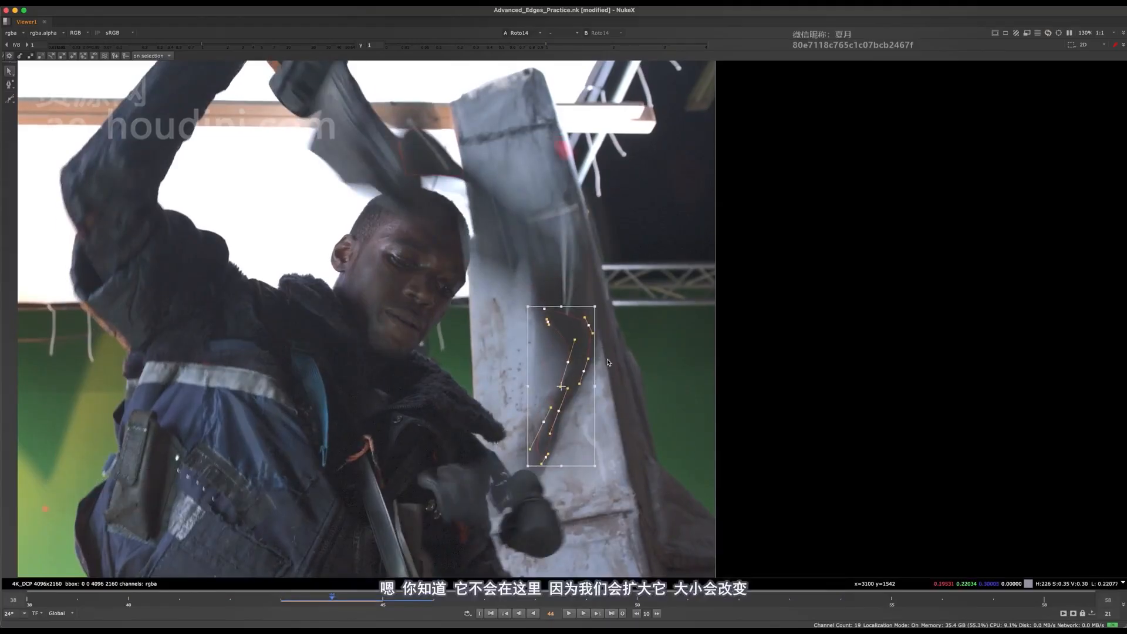
{"action": "left_click_drag", "start_coordinate": [569, 320], "coordinate": [559, 281]}
Reshape the strap shape's points at frame 44, following the dark blurred strap down its curve and shortening the lower end
{"action": "left_click", "coordinate": [582, 293]}
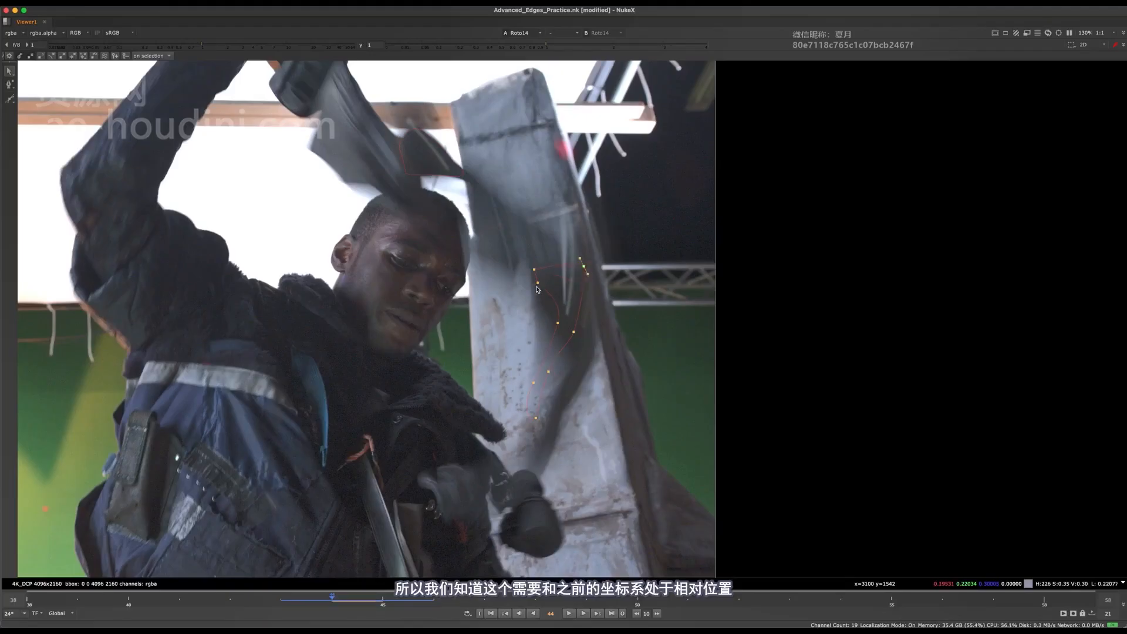
{"action": "left_click_drag", "start_coordinate": [557, 325], "coordinate": [595, 339]}
{"action": "left_click", "coordinate": [540, 307]}
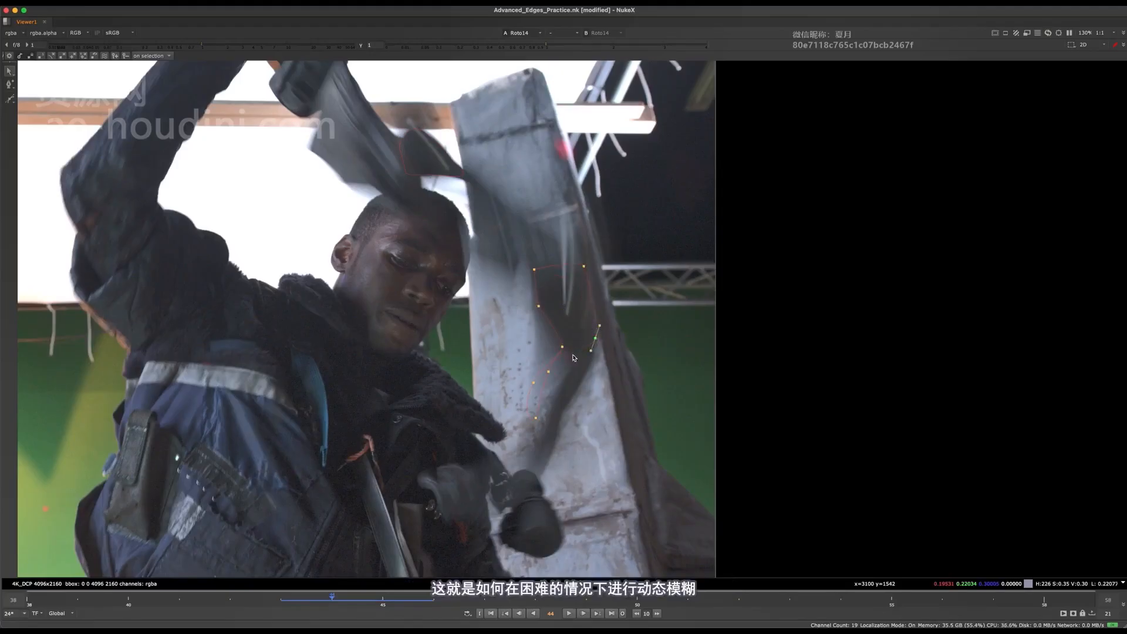
{"action": "left_click_drag", "start_coordinate": [548, 373], "coordinate": [590, 368]}
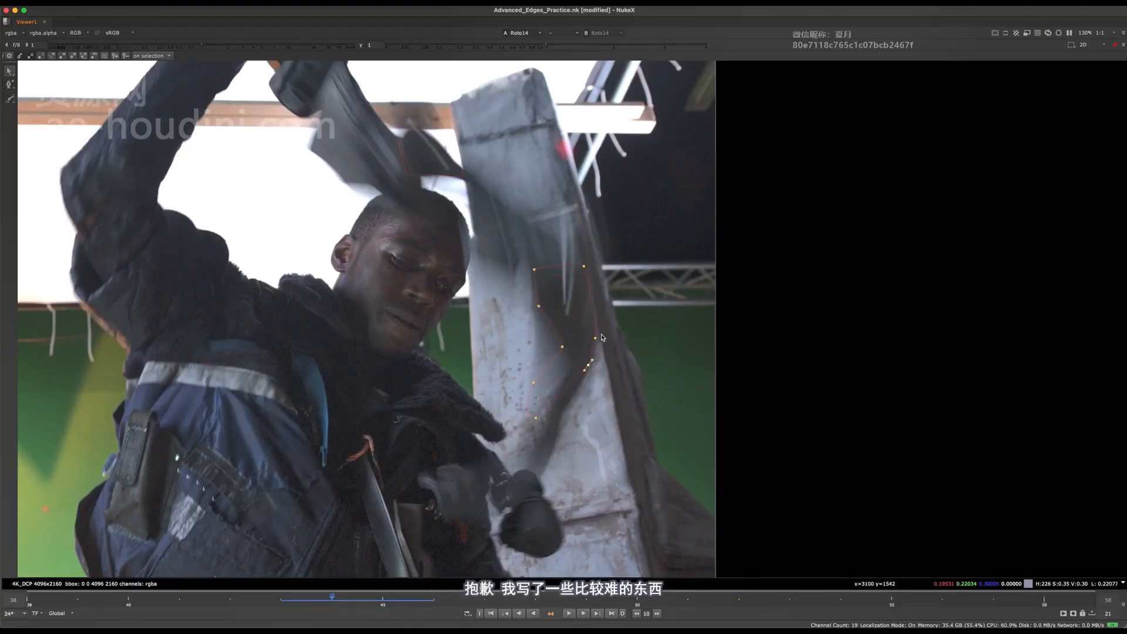
{"action": "left_click", "coordinate": [534, 383]}
{"action": "left_click_drag", "start_coordinate": [541, 381], "coordinate": [573, 362]}
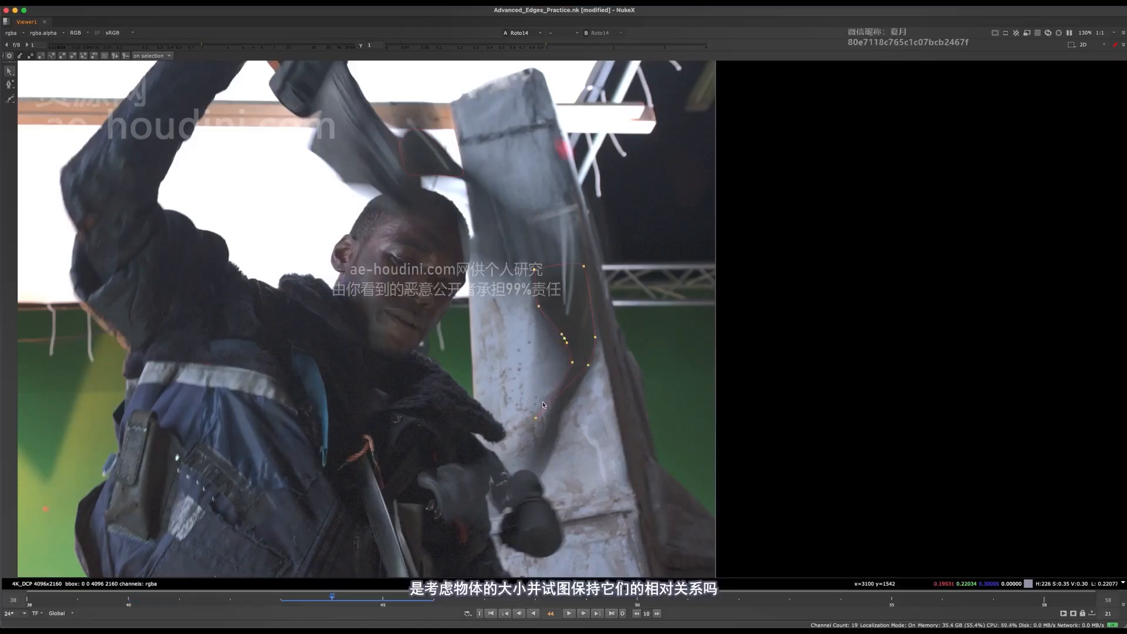
{"action": "left_click", "coordinate": [572, 389]}
{"action": "scroll", "coordinate": [573, 406], "scroll_direction": "up", "scroll_amount": 3}
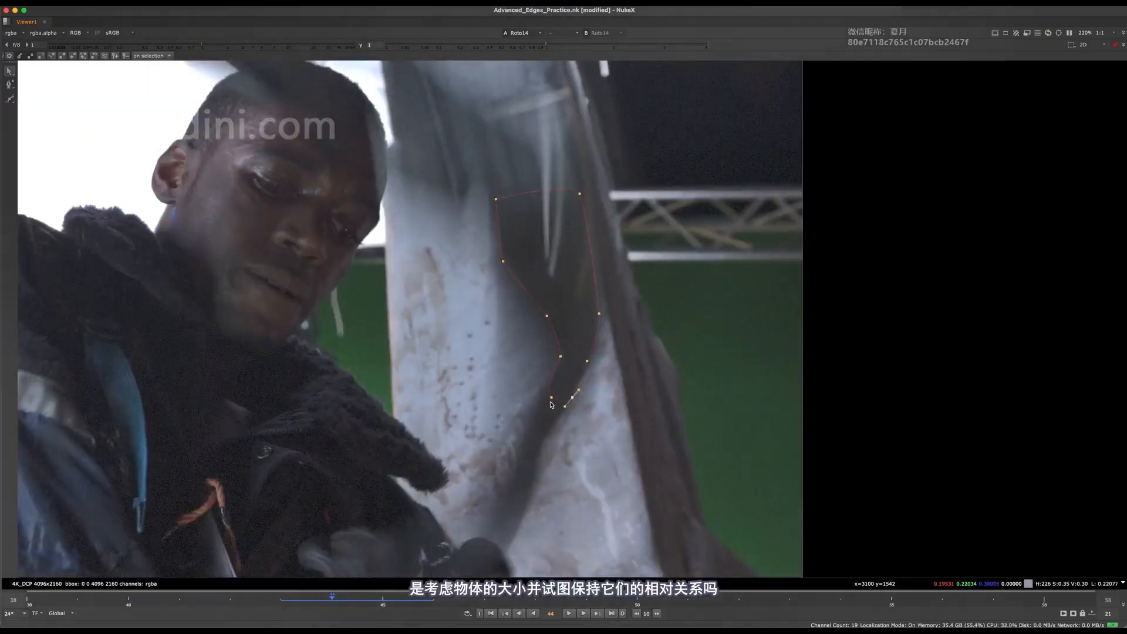
Step back and forth between frames 44 and 45 to compare the strap shape with the tool's movement
{"action": "scroll", "coordinate": [509, 305], "scroll_direction": "down", "scroll_amount": 5}
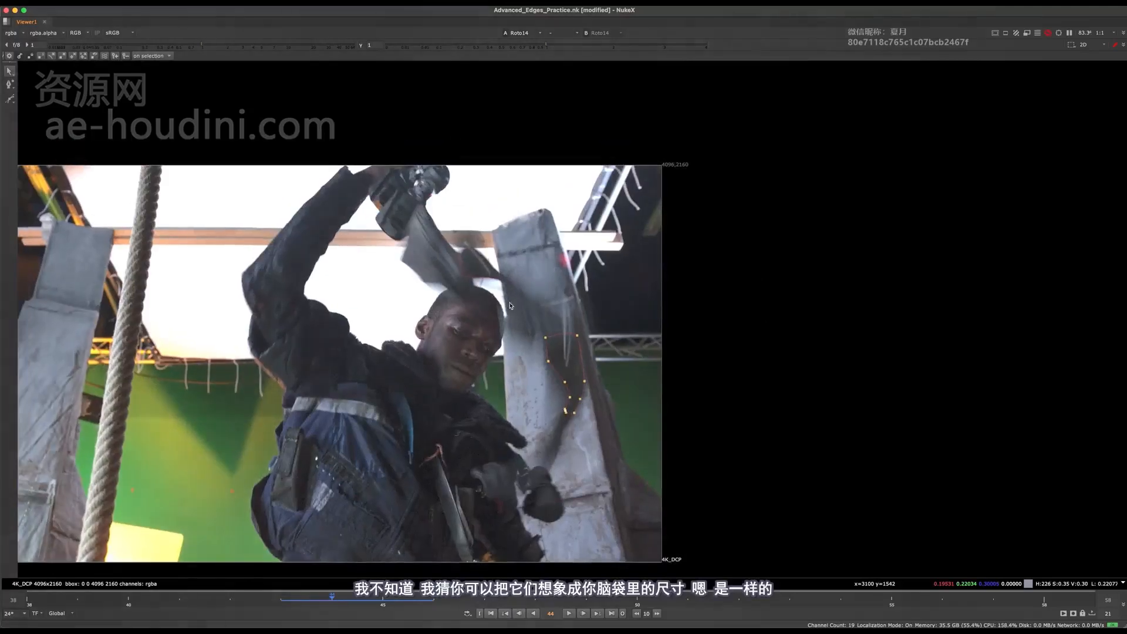
{"action": "scroll", "coordinate": [519, 298], "scroll_direction": "up", "scroll_amount": 3}
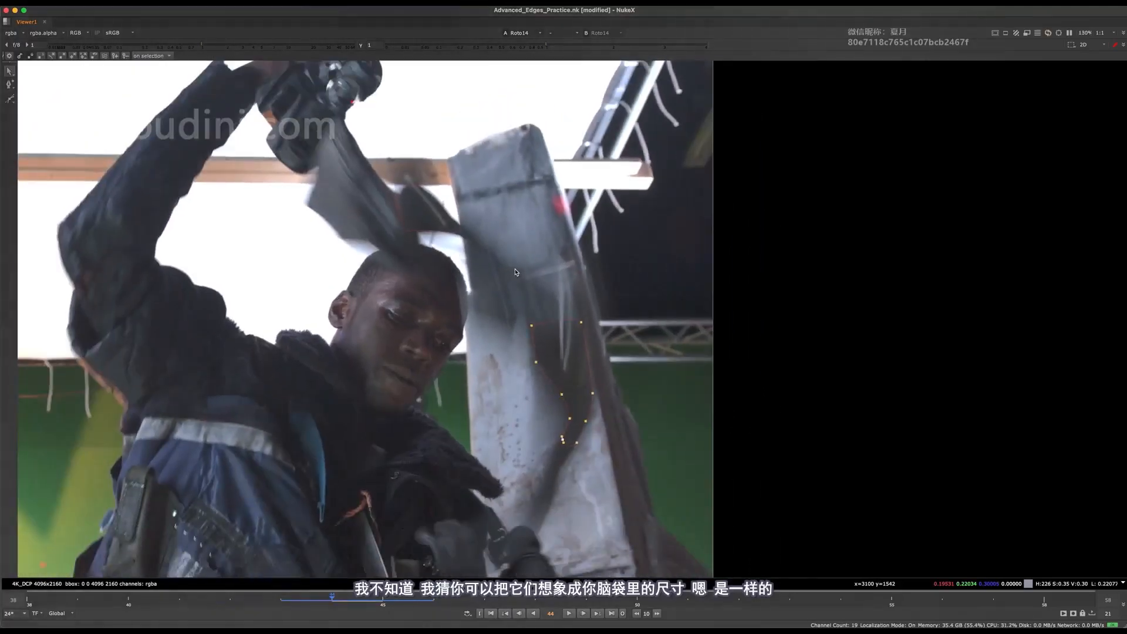
{"action": "key", "text": "Left"}
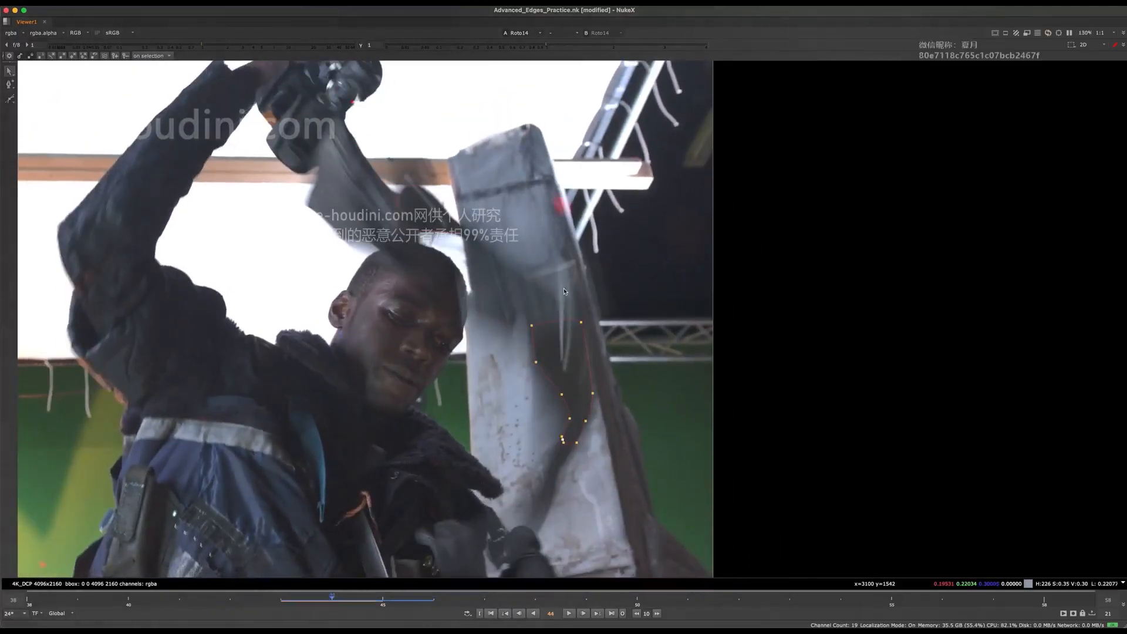
{"action": "key", "text": "Right"}
{"action": "scroll", "coordinate": [562, 290], "scroll_direction": "down", "scroll_amount": 5}
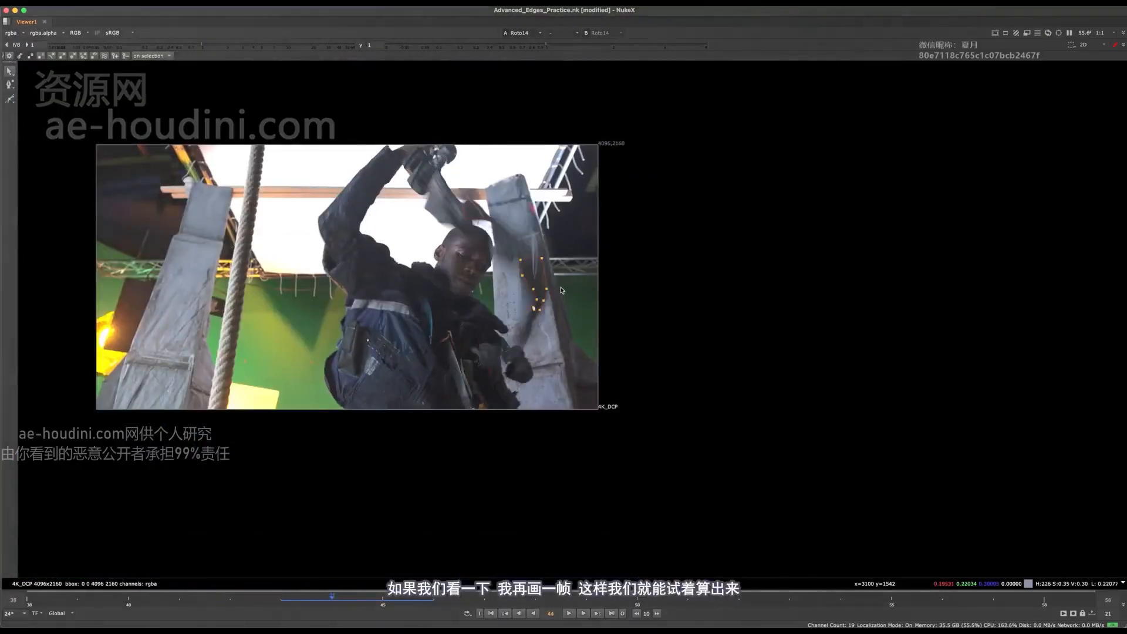
{"action": "key", "text": "Right"}
{"action": "scroll", "coordinate": [536, 244], "scroll_direction": "up", "scroll_amount": 4}
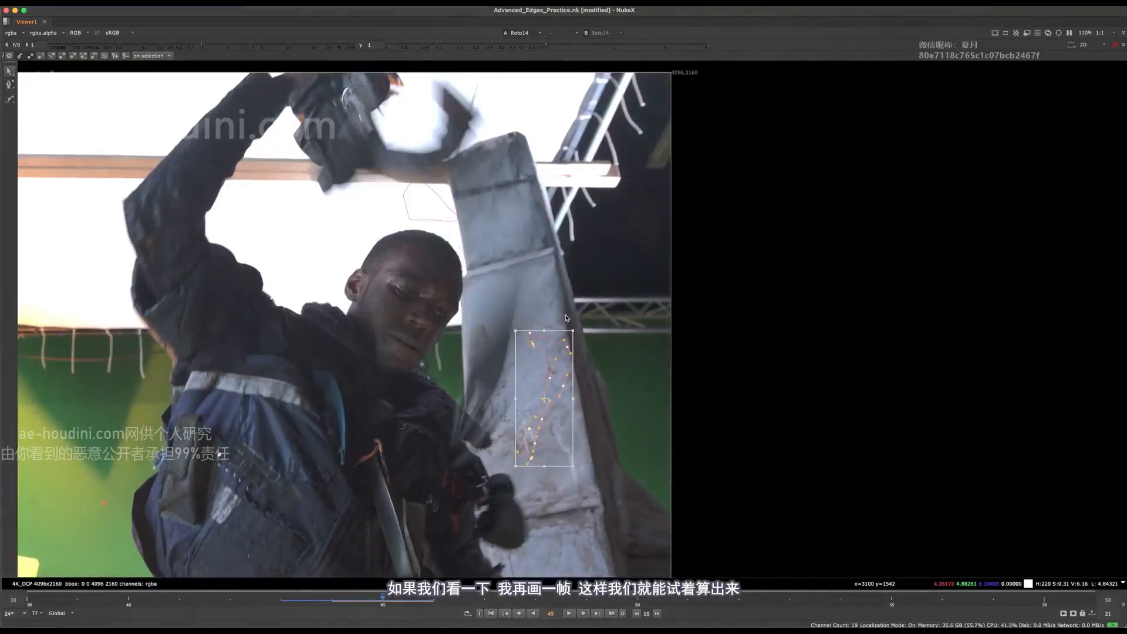
{"action": "middle_click_drag", "start_coordinate": [567, 318], "coordinate": [569, 352]}
{"action": "key", "text": "Left"}
{"action": "key", "text": "Right"}
{"action": "key", "text": "Left"}
{"action": "key", "text": "Right"}
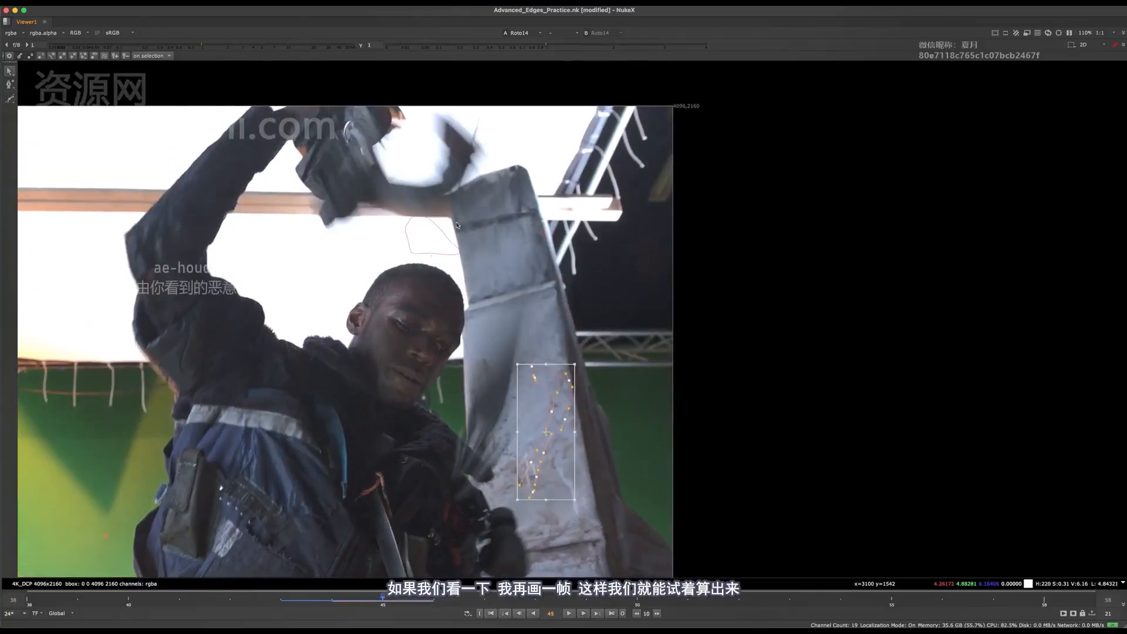
{"action": "key", "text": "Left"}
{"action": "key", "text": "Right"}
{"action": "key", "text": "Left"}
Select the upper tool shape at frame 44 and compare its position against the tool at frames 44 and 45
{"action": "left_click", "coordinate": [446, 227]}
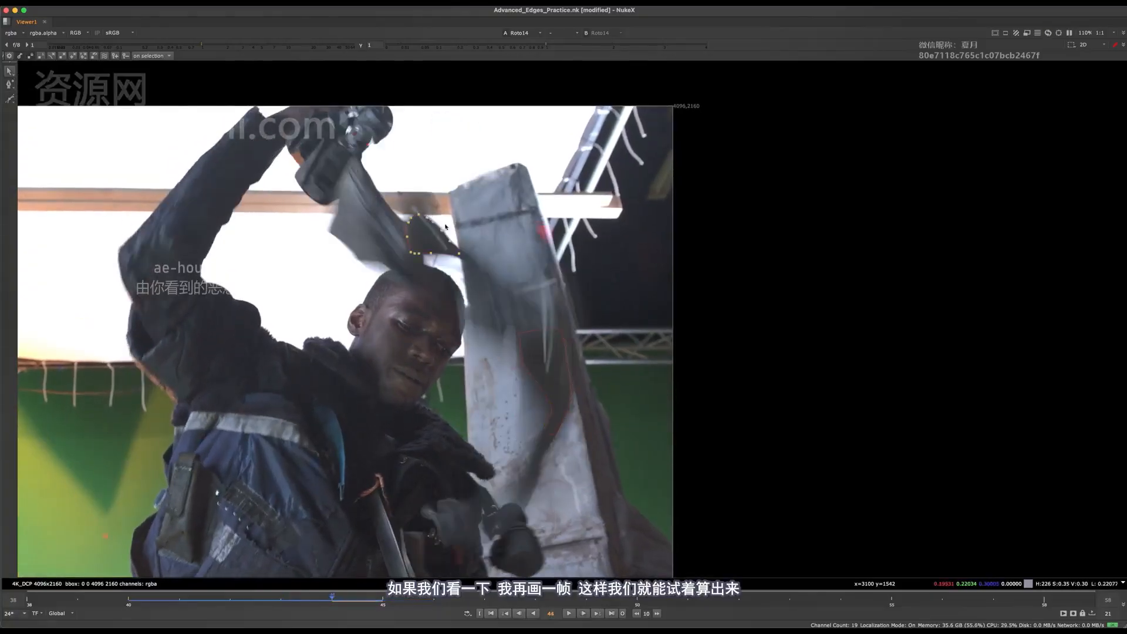
{"action": "key", "text": "Right"}
{"action": "key", "text": "Left"}
{"action": "key", "text": "Right"}
{"action": "key", "text": "Left"}
{"action": "key", "text": "Right"}
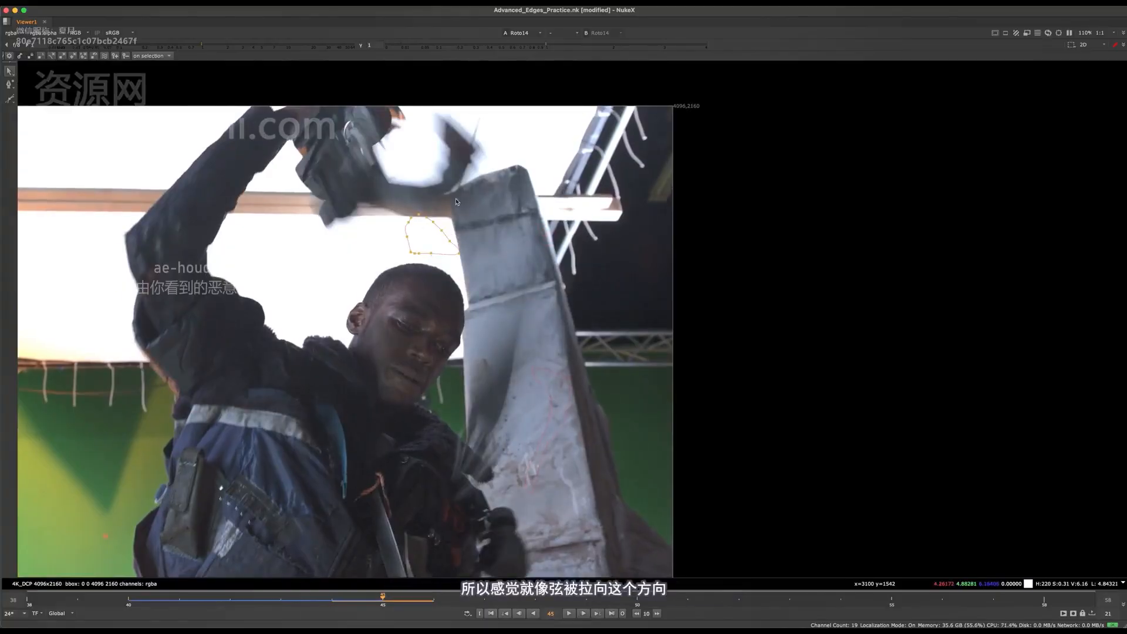
{"action": "key", "text": "Left"}
{"action": "key", "text": "Right"}
{"action": "key", "text": "Left"}
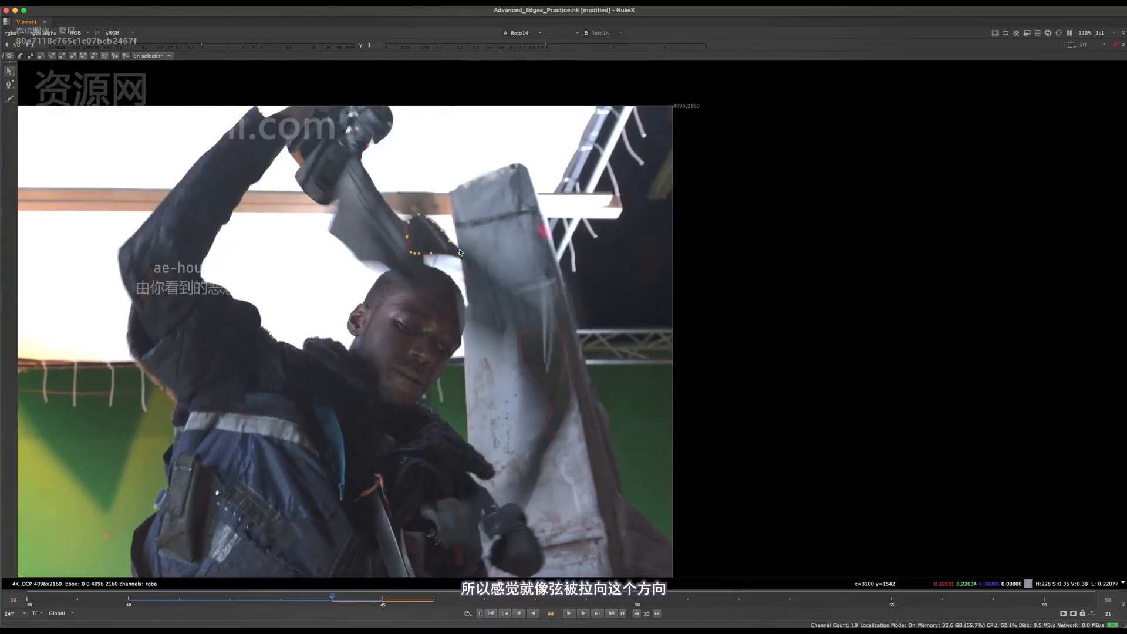
Examine how far the upper tool shape travels between frames 43 and 44
{"action": "key", "text": "Left"}
{"action": "key", "text": "Right"}
{"action": "key", "text": "Left"}
{"action": "key", "text": "Right"}
{"action": "key", "text": "Left"}
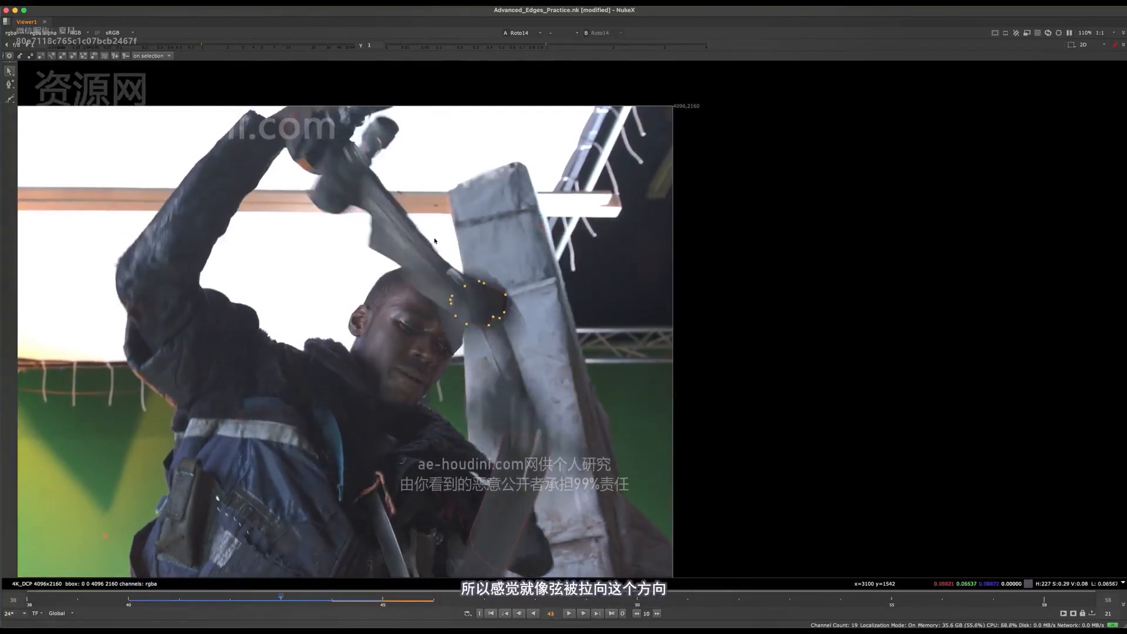
{"action": "key", "text": "Right"}
{"action": "key", "text": "Left"}
{"action": "key", "text": "Right"}
Move the whole upper tool shape up and left at frame 45, over the blurred tool near the raised hand
{"action": "key", "text": "Right"}
{"action": "key", "text": "Left"}
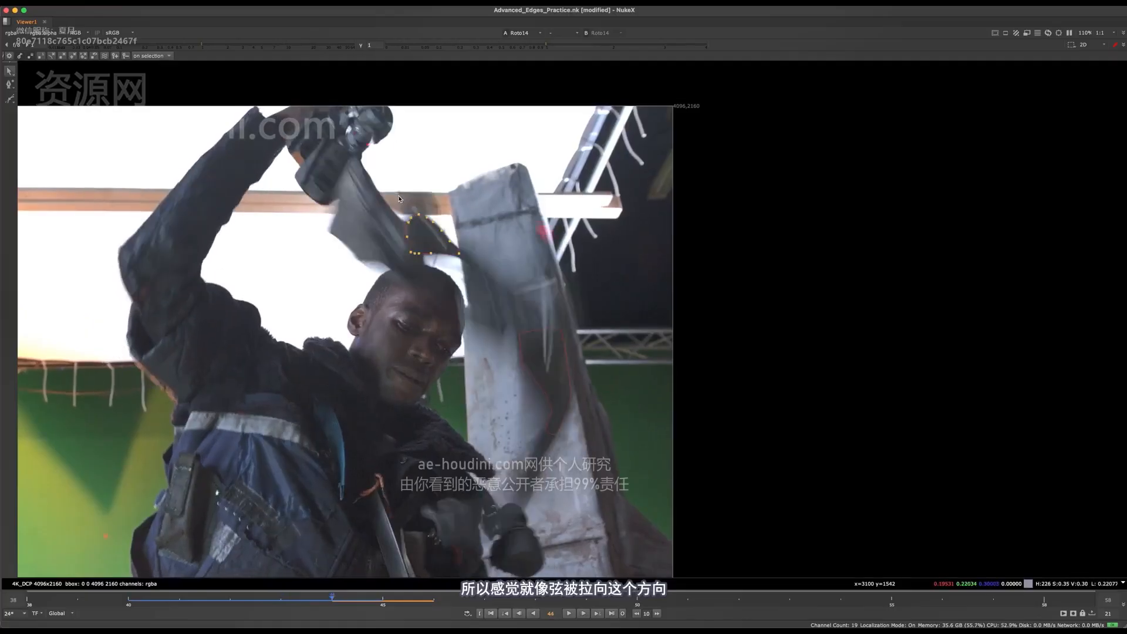
{"action": "key", "text": "Right"}
{"action": "key", "text": "Left"}
Flip between frames 44 and 45 to check the upper tool shape's new position against the direction of motion
{"action": "key", "text": "Right"}
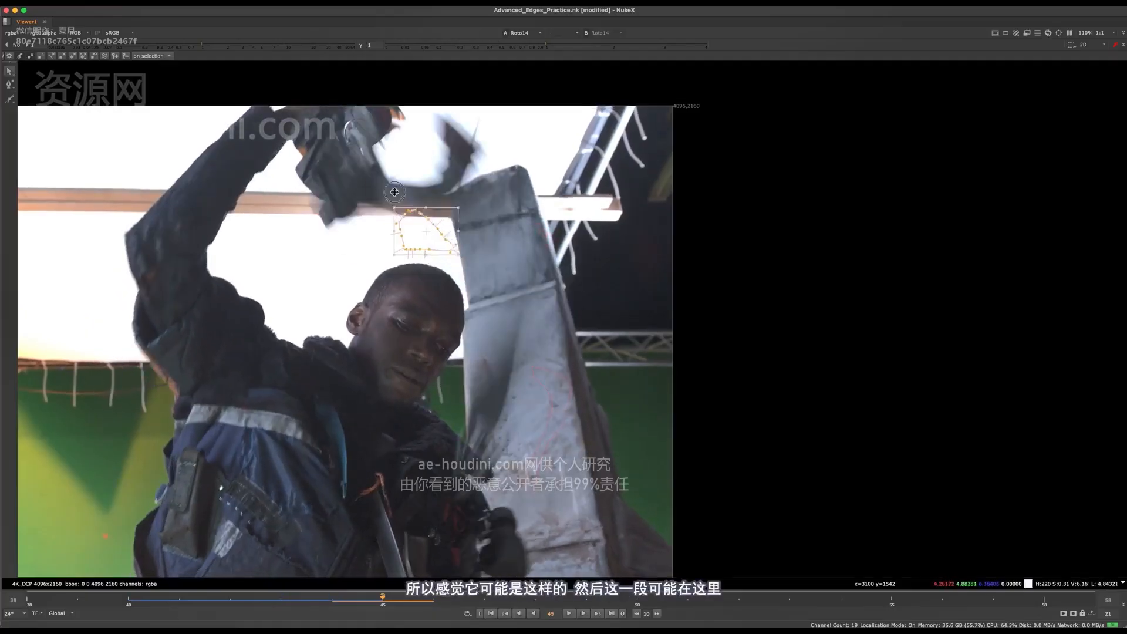
{"action": "left_click_drag", "start_coordinate": [422, 234], "coordinate": [373, 179]}
{"action": "key", "text": "Left"}
{"action": "key", "text": "Right"}
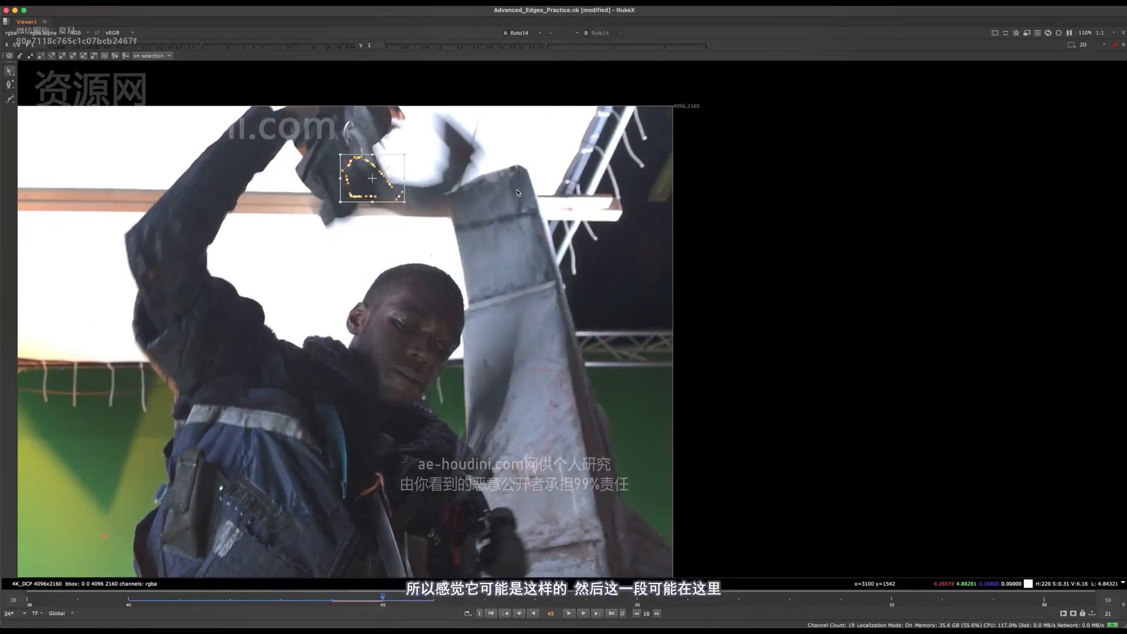
{"action": "key", "text": "Left"}
{"action": "key", "text": "Right"}
{"action": "key", "text": "Left"}
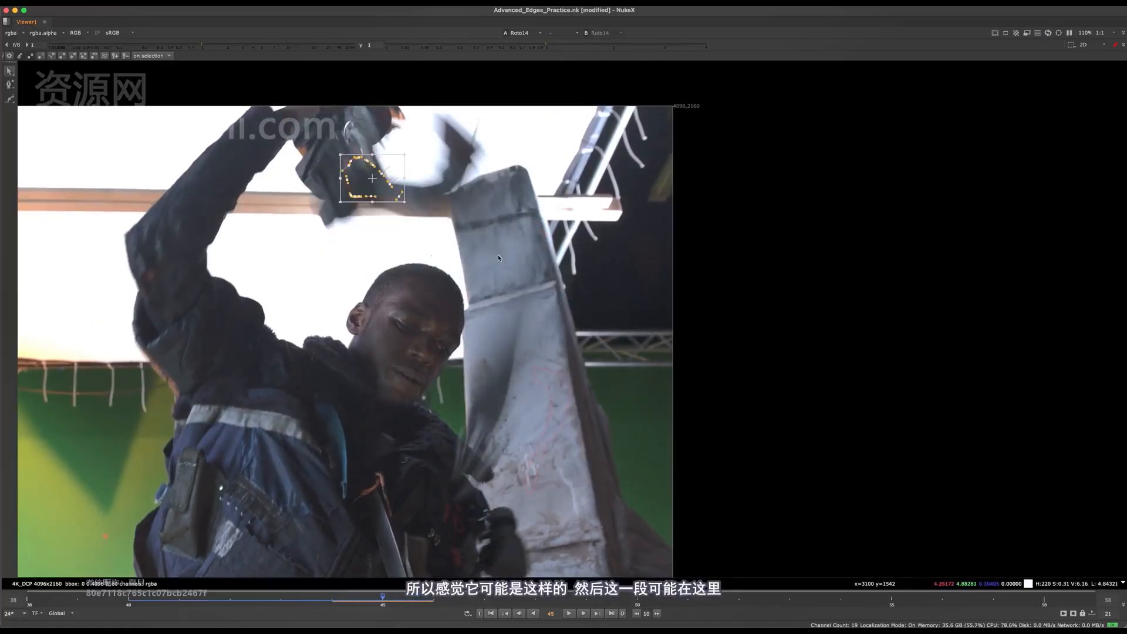
{"action": "key", "text": "Right"}
{"action": "key", "text": "Left"}
{"action": "key", "text": "Right"}
{"action": "key", "text": "Left"}
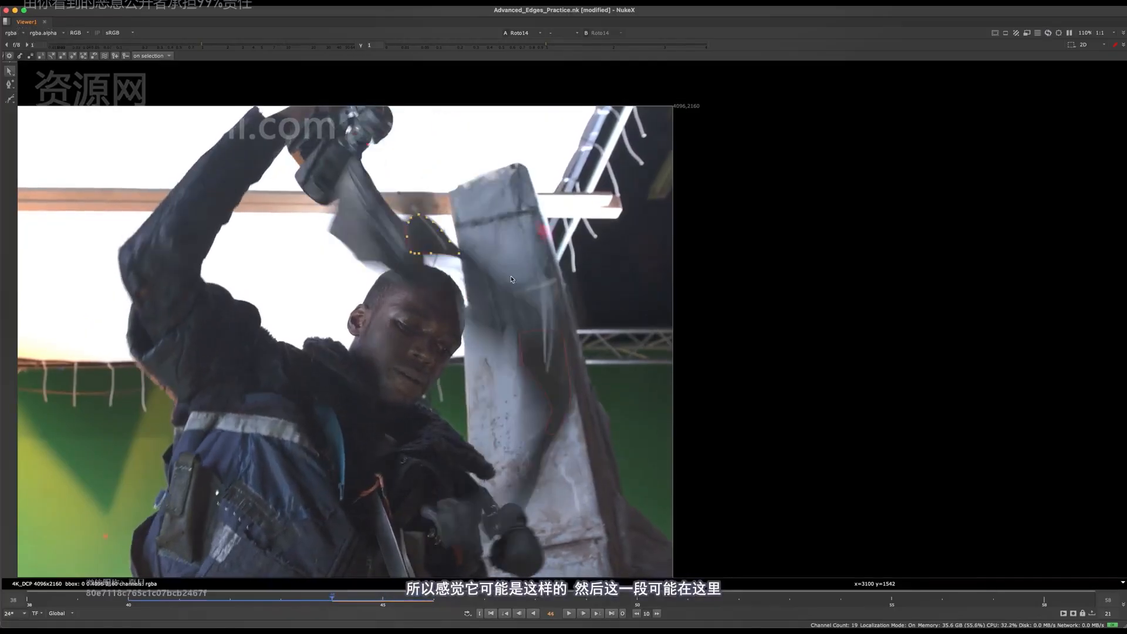
Select the whole strap shape at frame 45, move it up to the top of the pillar and rotate it to follow the strap's swing
{"action": "key", "text": "Right"}
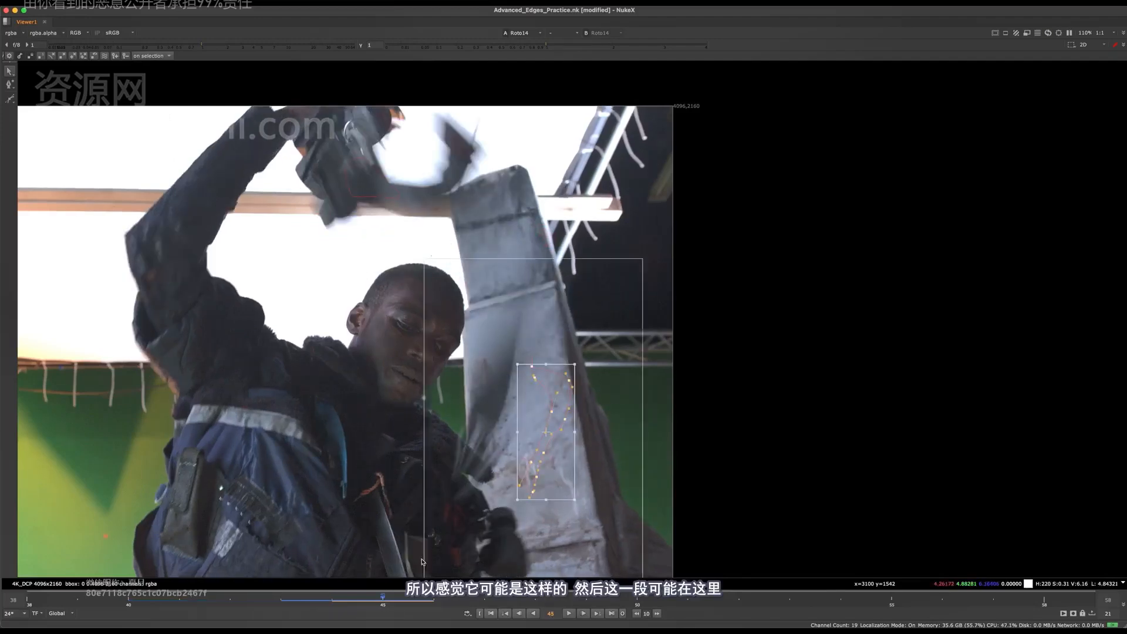
{"action": "left_click_drag", "start_coordinate": [545, 423], "coordinate": [511, 243]}
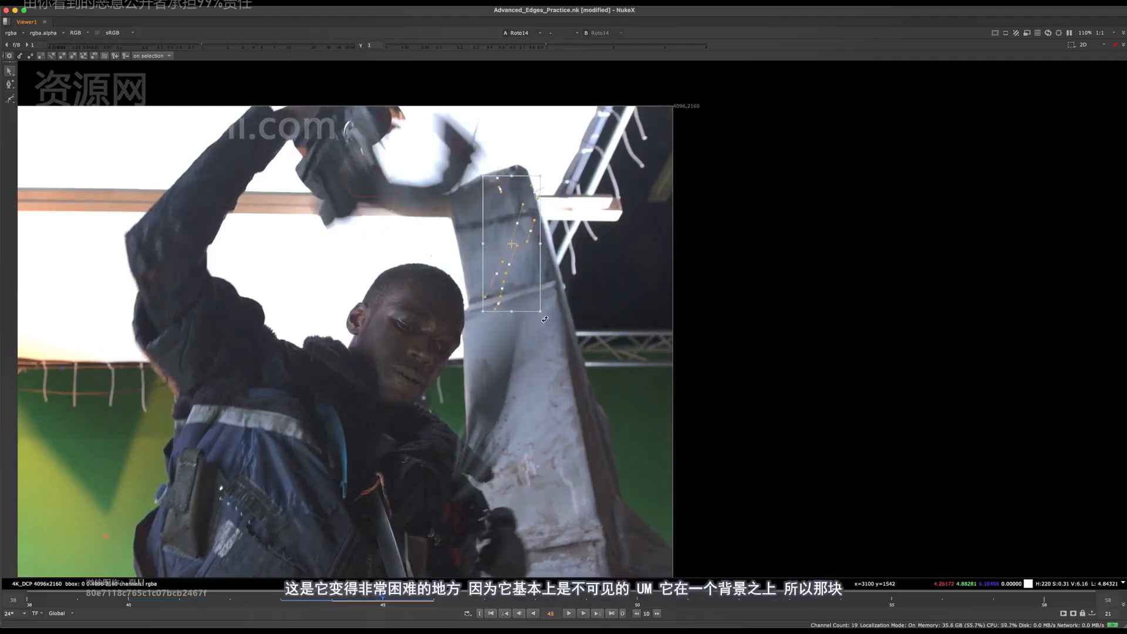
{"action": "left_click_drag", "start_coordinate": [567, 266], "coordinate": [527, 196]}
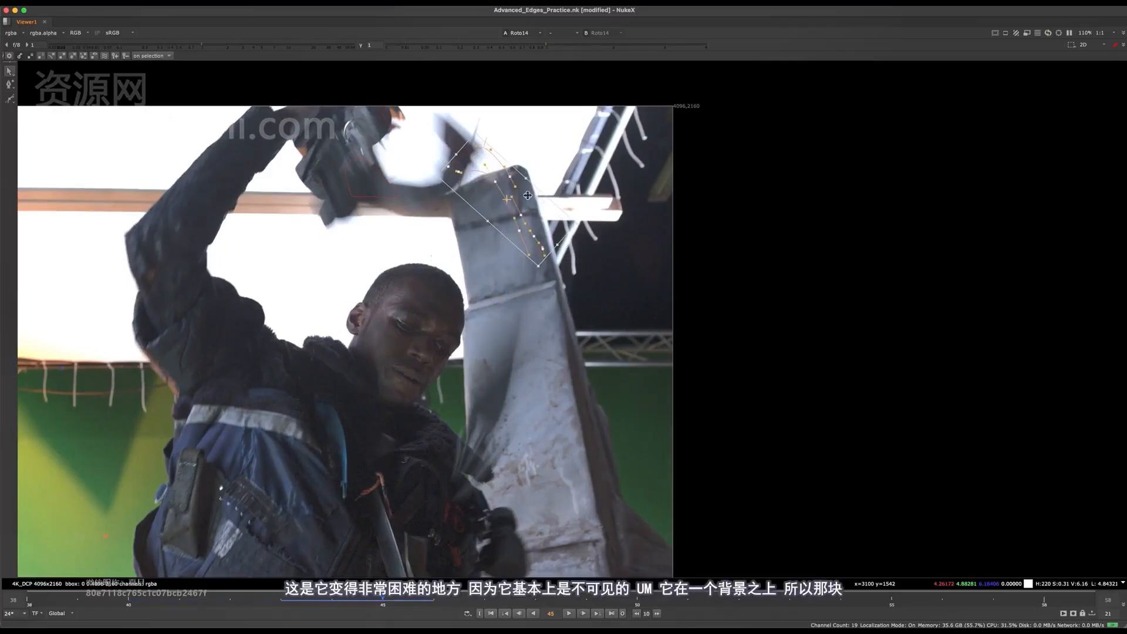
{"action": "left_click_drag", "start_coordinate": [591, 230], "coordinate": [504, 206]}
Adjust the strap shape's end points around the dark blurred tip at frame 45 and compare the result with frame 44
{"action": "left_click", "coordinate": [493, 294]}
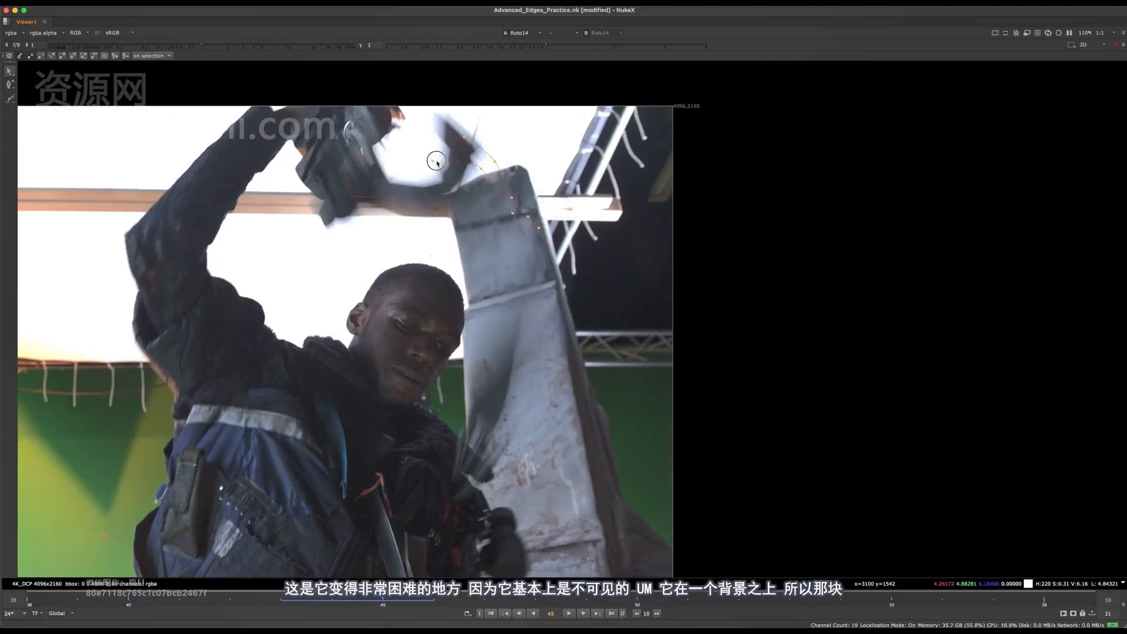
{"action": "left_click", "coordinate": [452, 168]}
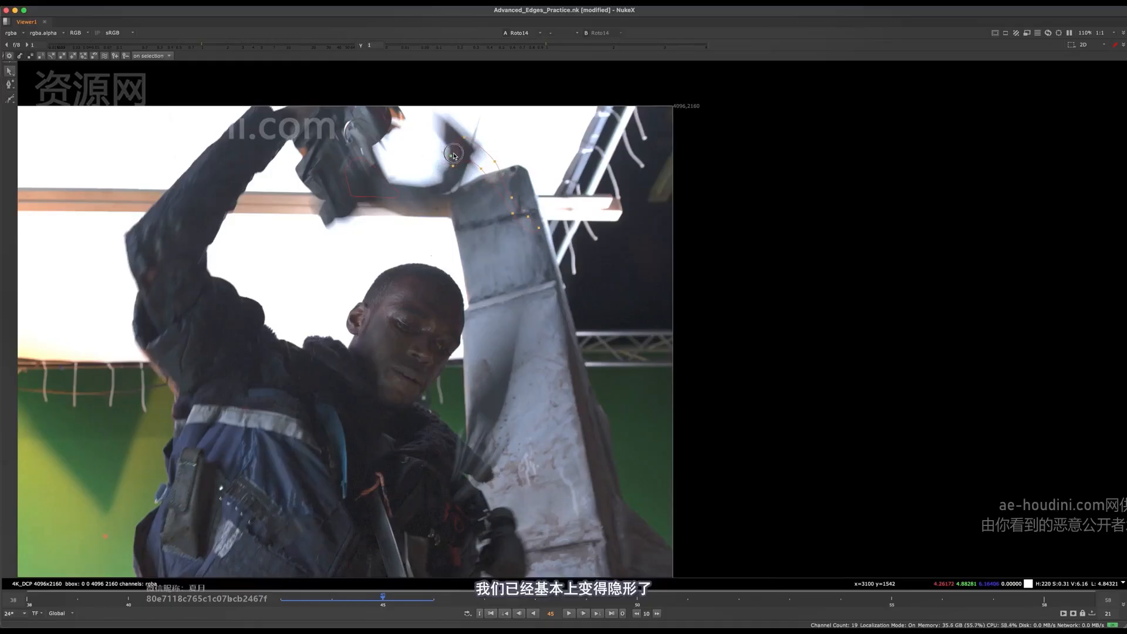
{"action": "key", "text": "Left"}
{"action": "key", "text": "Right"}
{"action": "key", "text": "Left"}
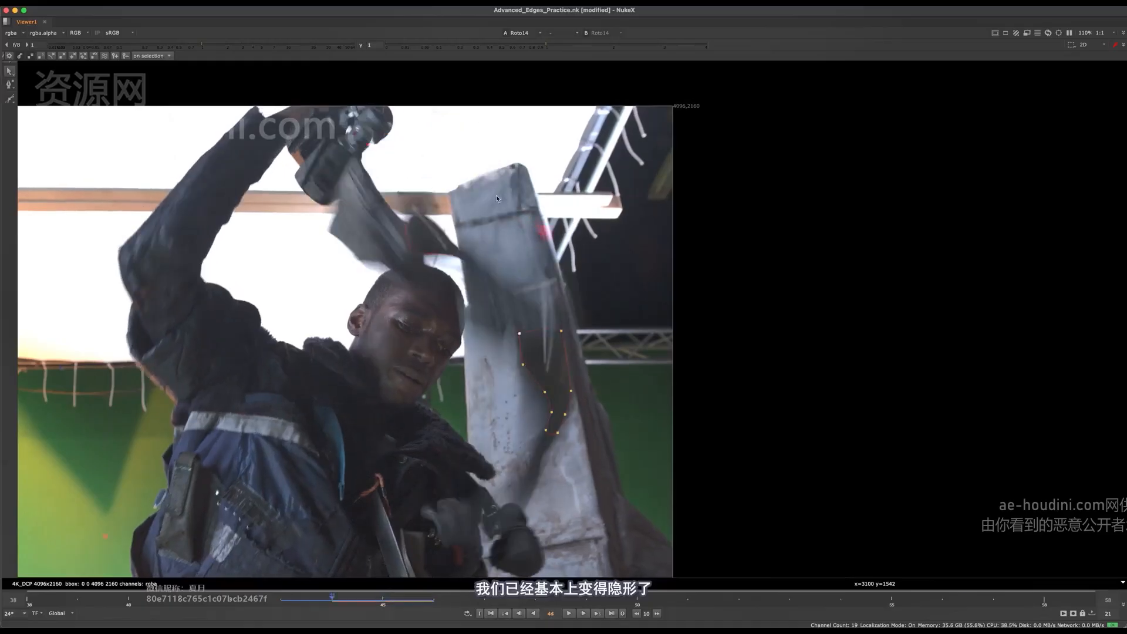
{"action": "key", "text": "Right"}
{"action": "key", "text": "Left"}
{"action": "key", "text": "Right"}
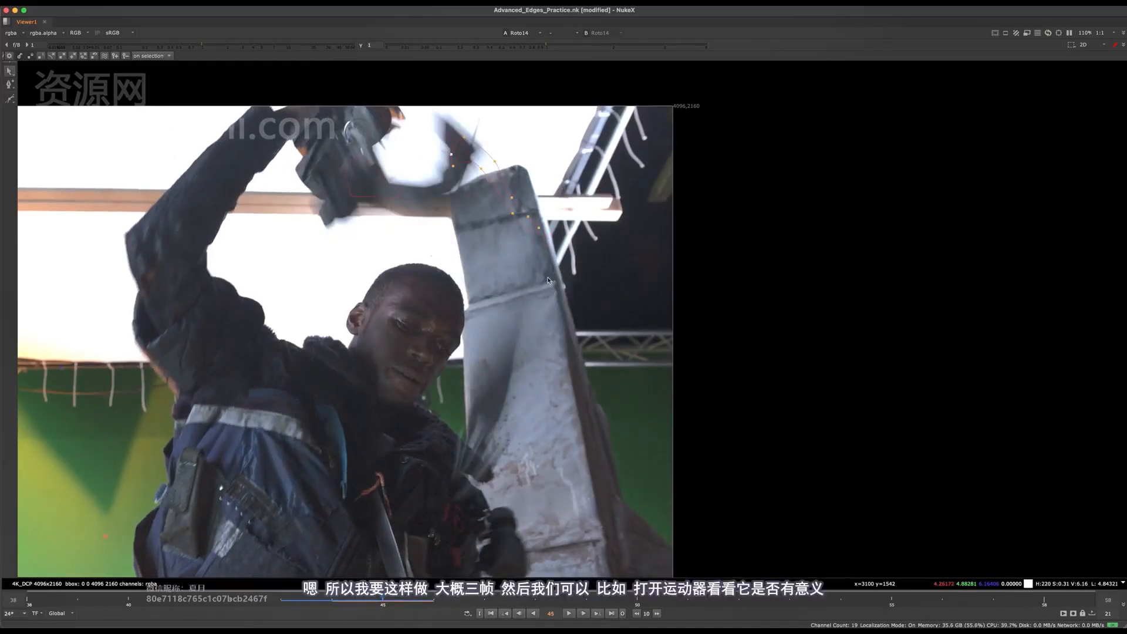
Select the whole strap shape, move it up past the plate's upper edge at frame 46 and rotate it to match the swing
{"action": "middle_click_drag", "start_coordinate": [532, 323], "coordinate": [551, 371]}
{"action": "left_click_drag", "start_coordinate": [611, 127], "coordinate": [449, 368]}
{"action": "middle_click_drag", "start_coordinate": [514, 262], "coordinate": [514, 331]}
{"action": "key", "text": "Right"}
{"action": "left_click_drag", "start_coordinate": [514, 331], "coordinate": [501, 236]}
{"action": "left_click_drag", "start_coordinate": [549, 269], "coordinate": [538, 289]}
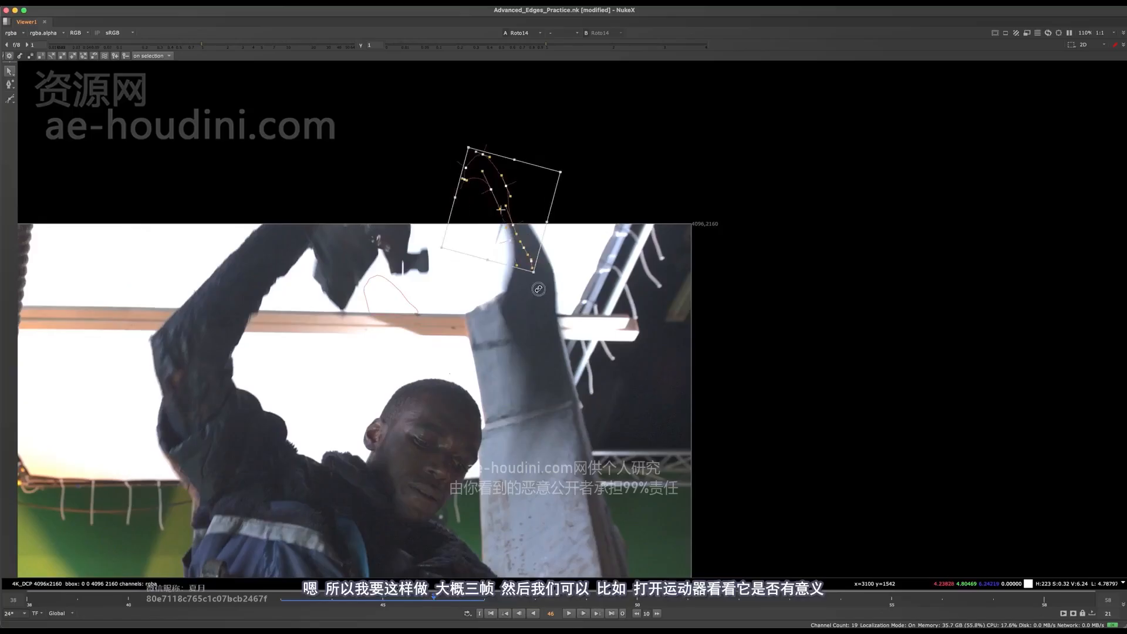
Reshape the strap shape's points at frame 46, smoothing its curved tip and narrowing its lower end over the blurred strap
{"action": "scroll", "coordinate": [510, 214], "scroll_direction": "up", "scroll_amount": 3}
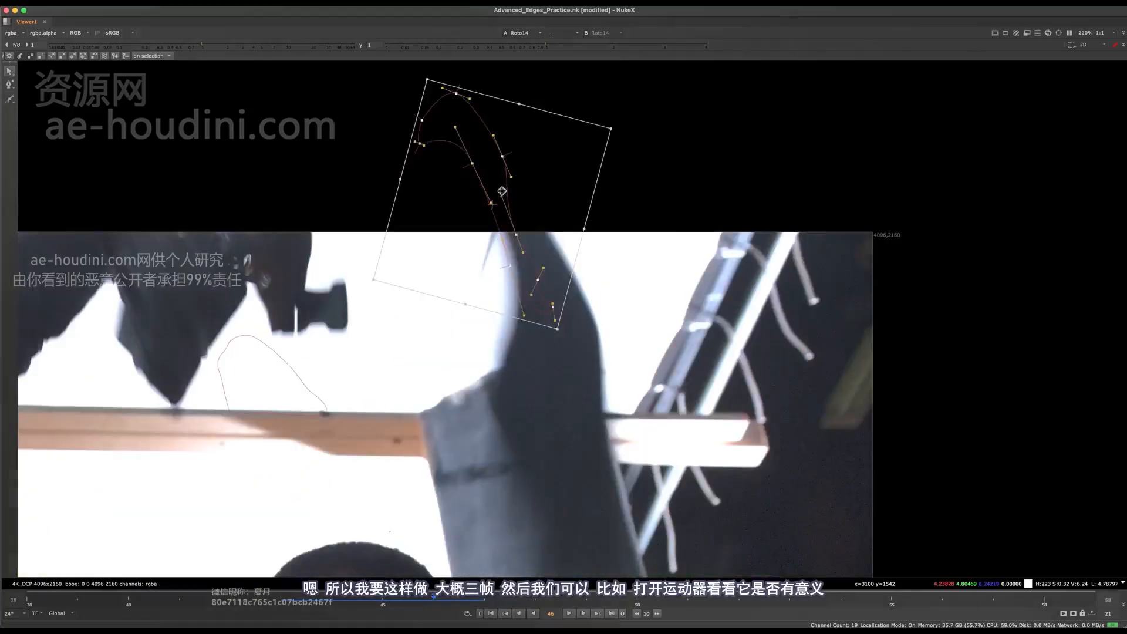
{"action": "left_click", "coordinate": [554, 273]}
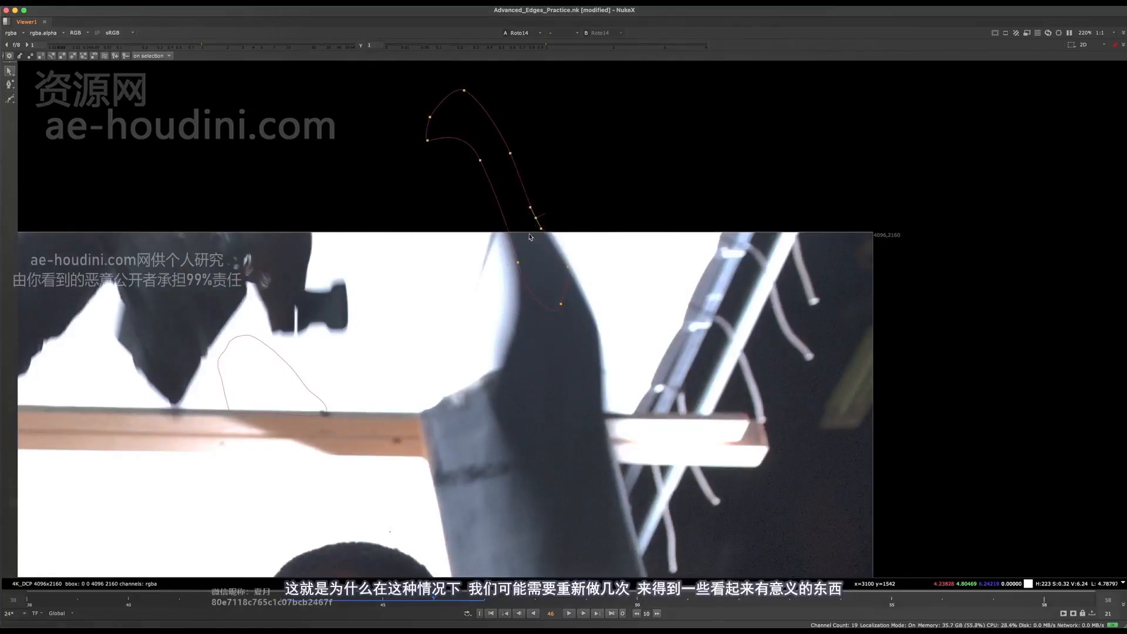
{"action": "scroll", "coordinate": [546, 299], "scroll_direction": "down", "scroll_amount": 3}
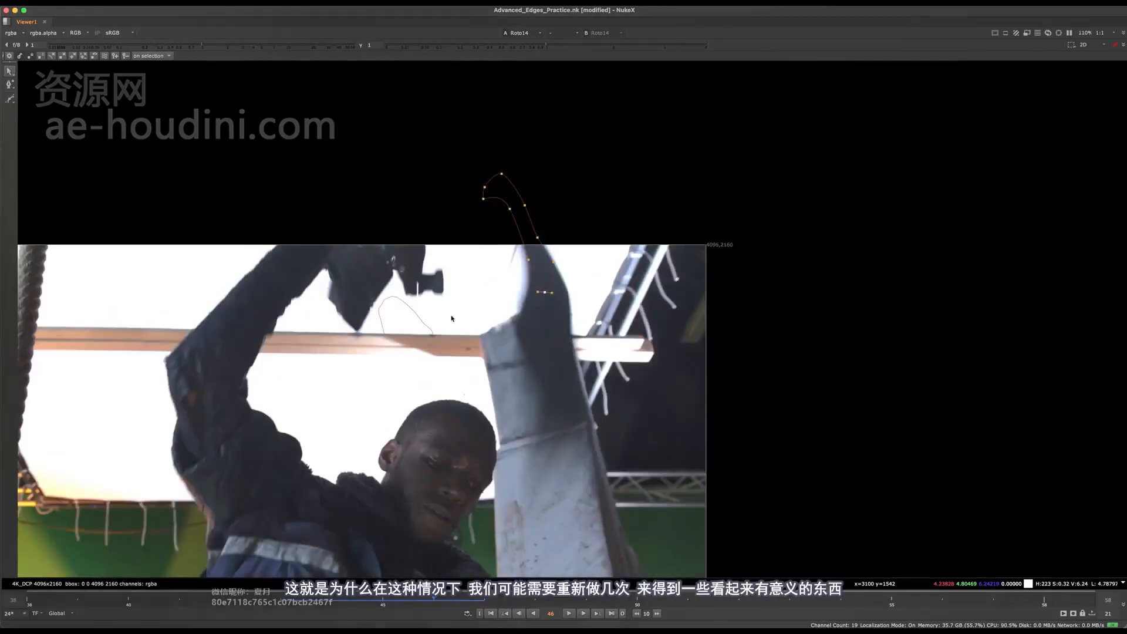
Select the whole smaller tool shape at frame 46, move it up over the gloved hand and rotate it slightly
{"action": "key", "text": "Left"}
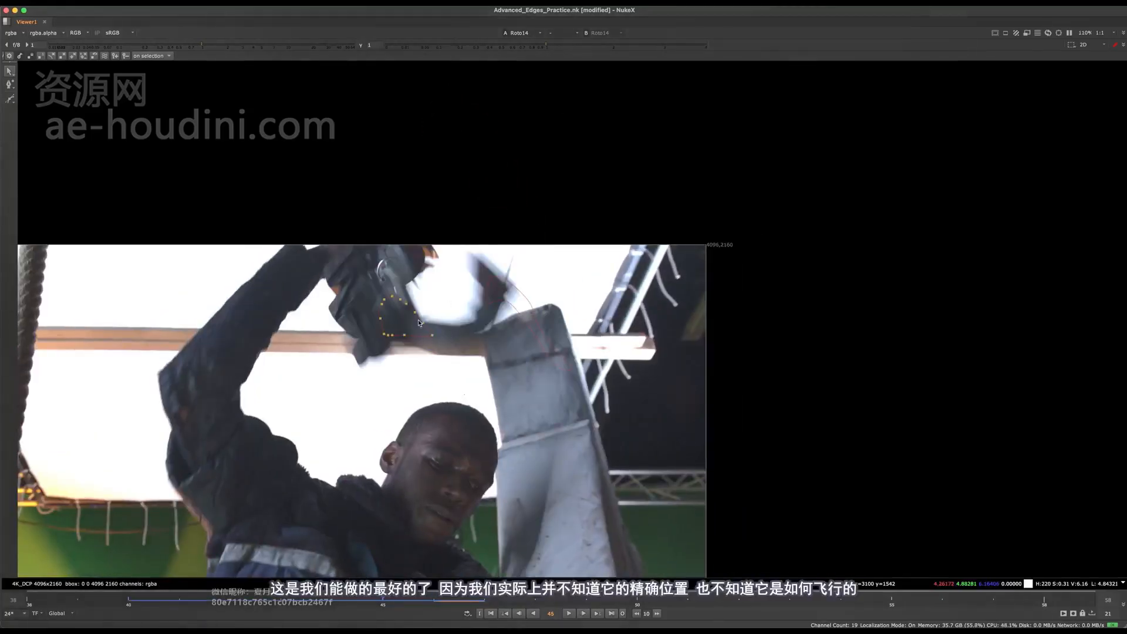
{"action": "key", "text": "Right"}
{"action": "left_click_drag", "start_coordinate": [493, 188], "coordinate": [318, 357]}
{"action": "scroll", "coordinate": [388, 313], "scroll_direction": "up", "scroll_amount": 3}
{"action": "key", "text": "Left"}
{"action": "middle_click_drag", "start_coordinate": [413, 307], "coordinate": [501, 298]}
{"action": "key", "text": "Right"}
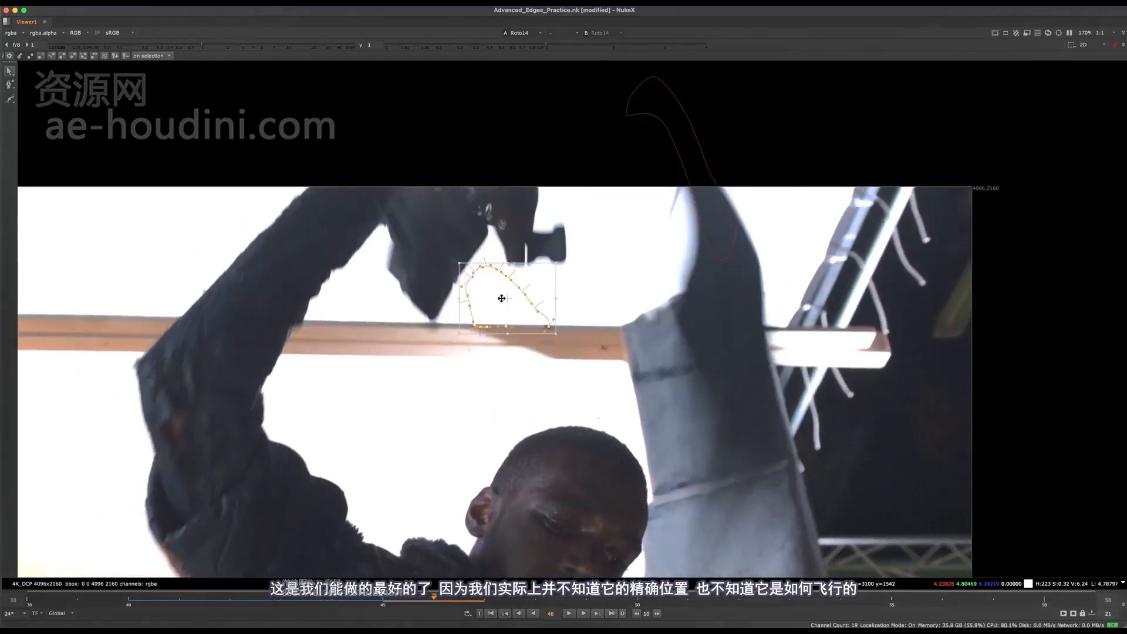
{"action": "left_click_drag", "start_coordinate": [501, 298], "coordinate": [439, 194]}
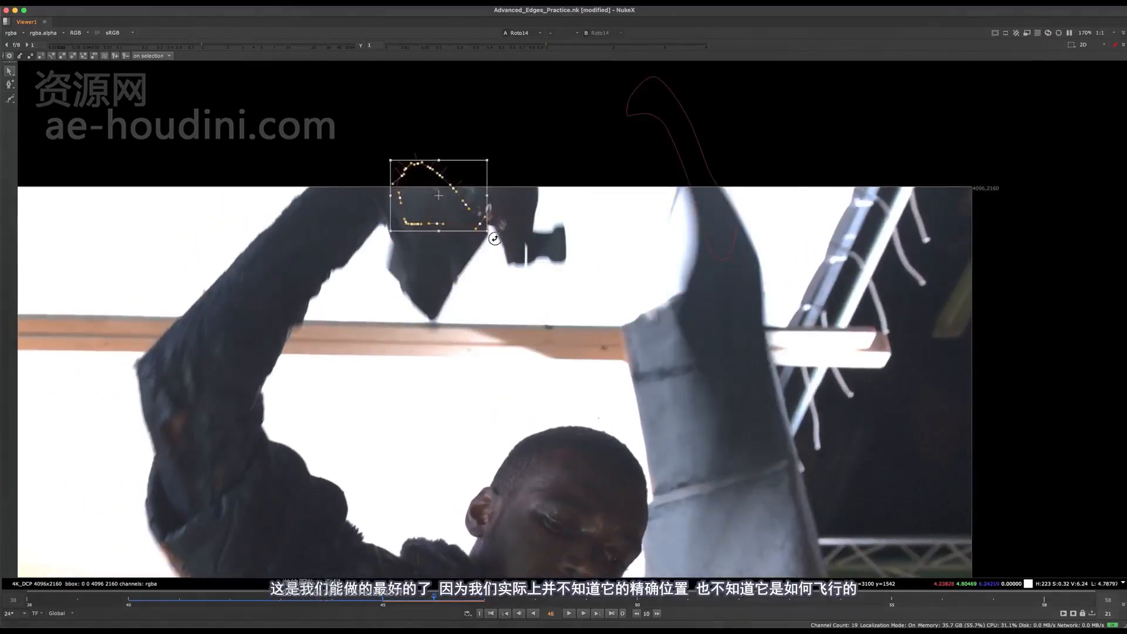
{"action": "left_click_drag", "start_coordinate": [495, 238], "coordinate": [444, 196]}
Shift the smaller tool shape towards the gloved hand at frame 45 and compare its position with frames 44 and 46
{"action": "key", "text": "Left"}
{"action": "key", "text": "Left"}
{"action": "middle_click_drag", "start_coordinate": [558, 299], "coordinate": [478, 242]}
{"action": "key", "text": "Right"}
{"action": "key", "text": "Right"}
{"action": "scroll", "coordinate": [634, 257], "scroll_direction": "down", "scroll_amount": 4}
{"action": "key", "text": "Left"}
{"action": "key", "text": "Left"}
{"action": "key", "text": "Right"}
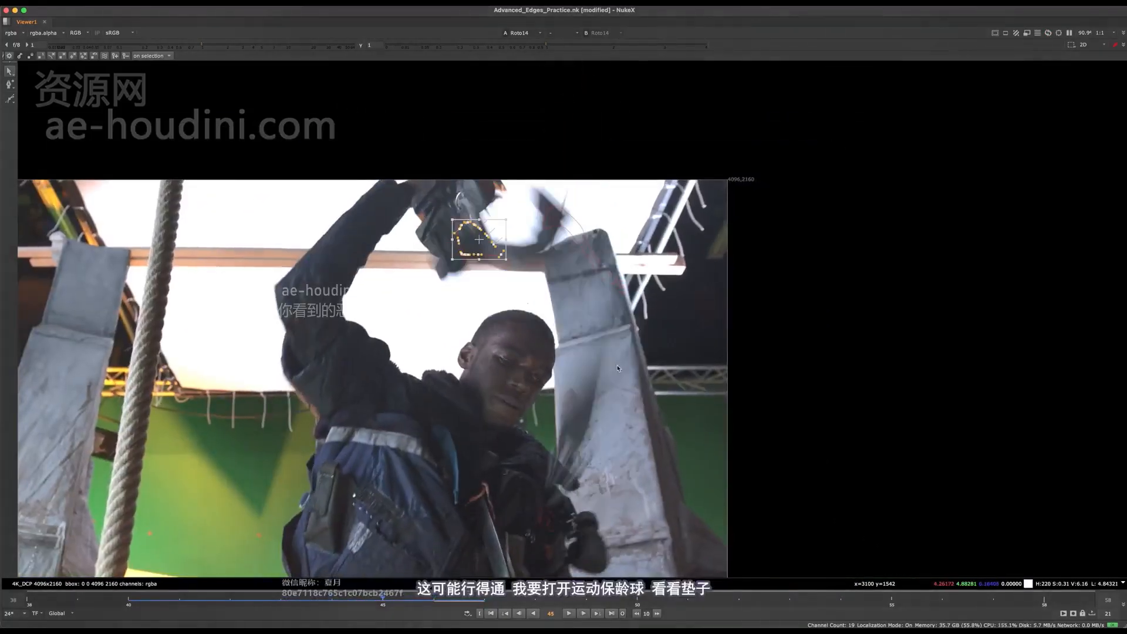
Enable motion blur for Bezier2 and display the roto as a matte overlay on the plate at frame 45
{"action": "key", "text": "space"}
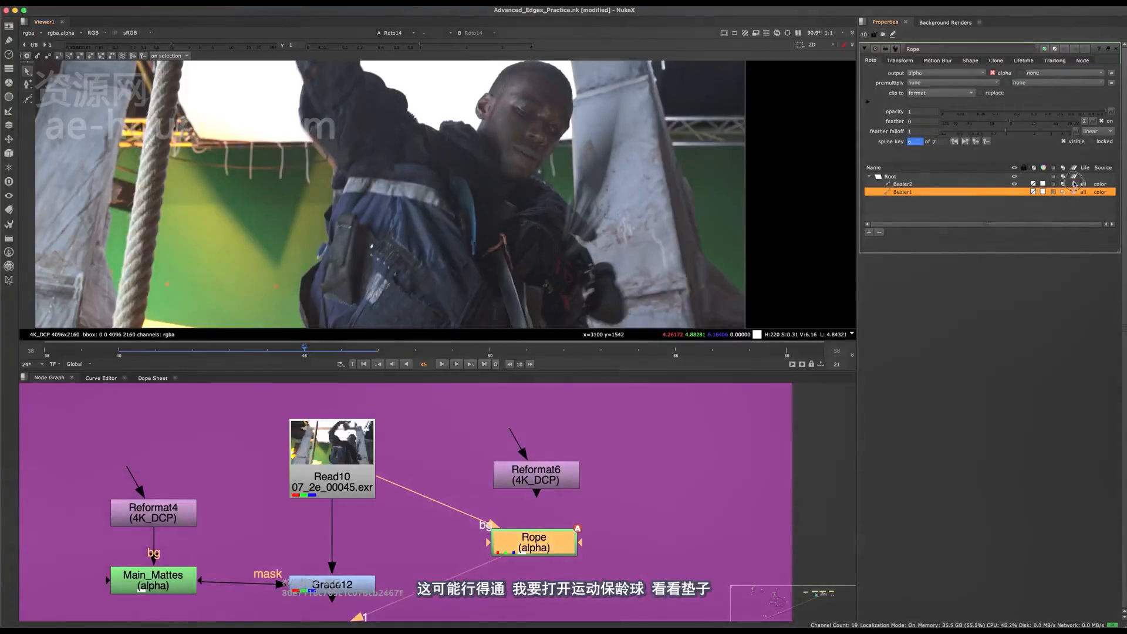
{"action": "left_click", "coordinate": [1075, 183]}
{"action": "key", "text": "space"}
{"action": "key", "text": "Left"}
{"action": "scroll", "coordinate": [625, 235], "scroll_direction": "down", "scroll_amount": 1}
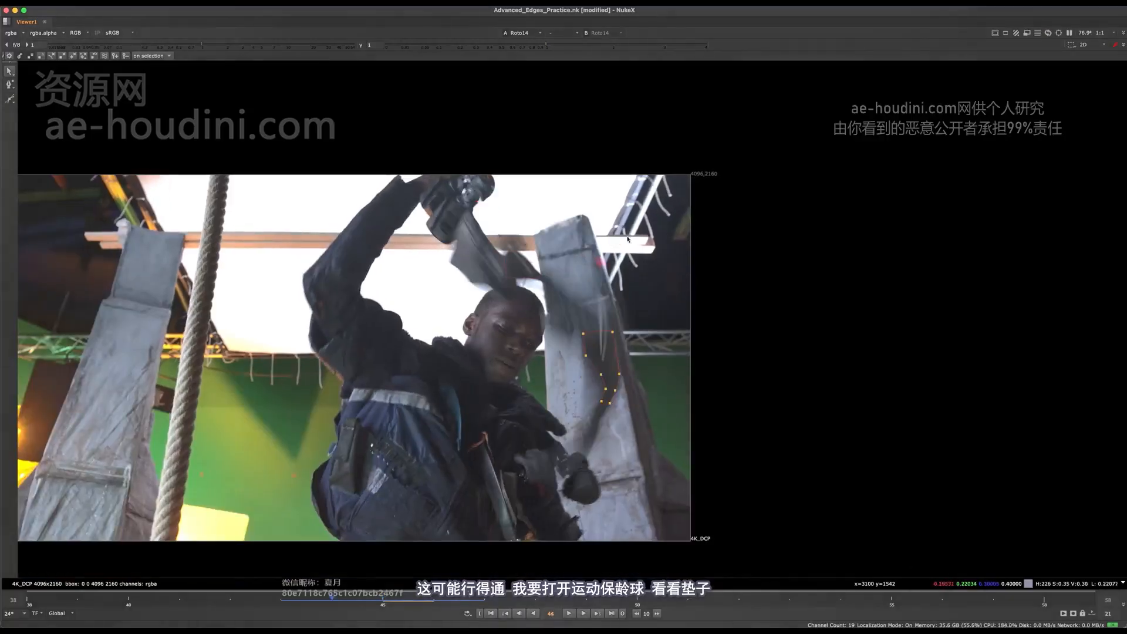
{"action": "key", "text": "Right"}
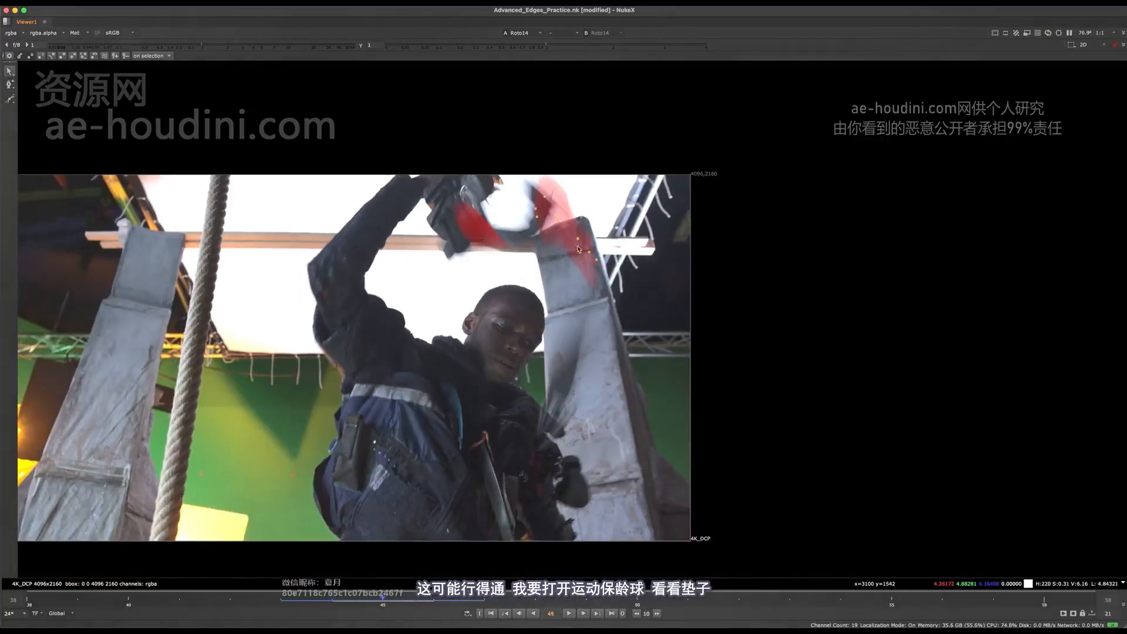
Nudge the strap shape's lower end points at frame 45 and compare the blurred matte with frames 43 and 44
{"action": "scroll", "coordinate": [577, 311], "scroll_direction": "up", "scroll_amount": 1}
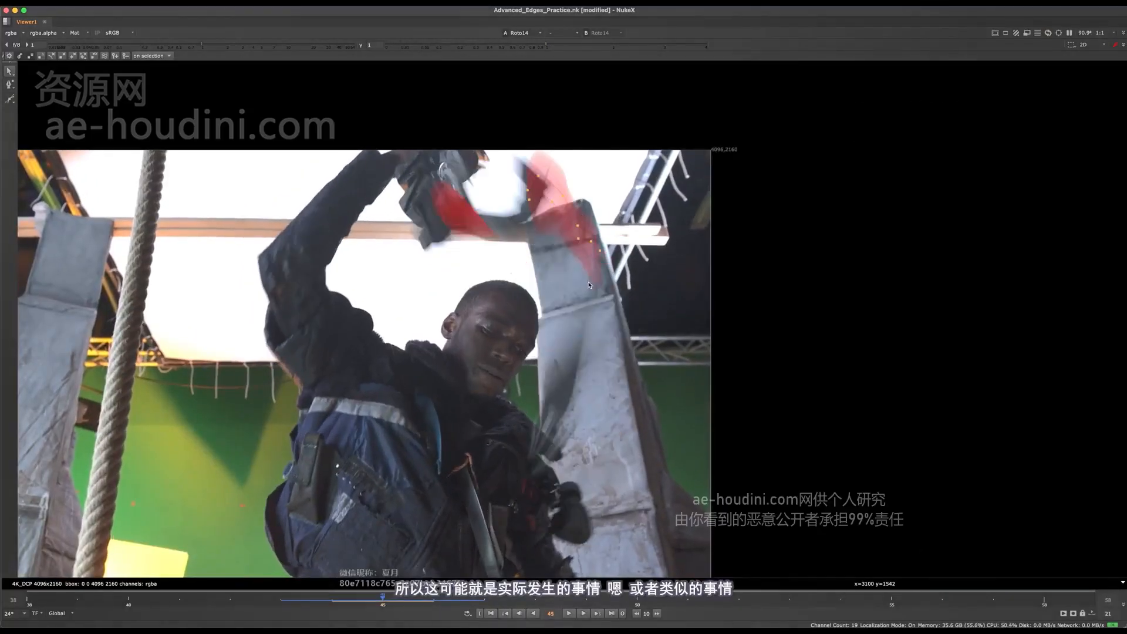
{"action": "scroll", "coordinate": [574, 233], "scroll_direction": "up", "scroll_amount": 2}
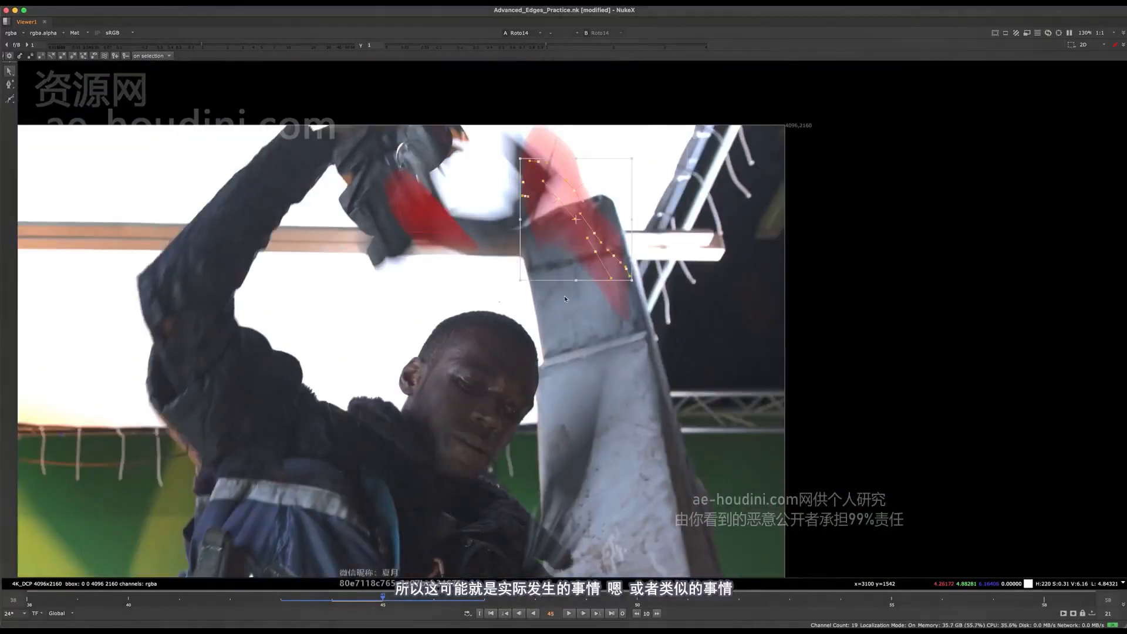
{"action": "middle_click_drag", "start_coordinate": [565, 297], "coordinate": [505, 266]}
{"action": "left_click_drag", "start_coordinate": [613, 273], "coordinate": [609, 277]}
{"action": "key", "text": "Left"}
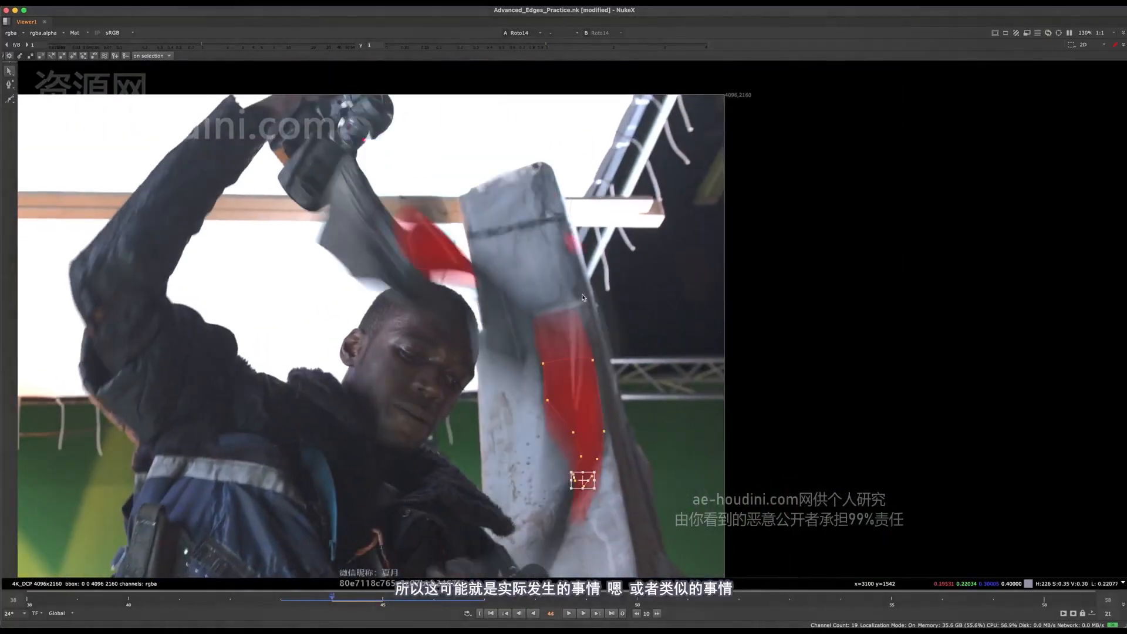
{"action": "key", "text": "Left"}
{"action": "key", "text": "Right"}
{"action": "key", "text": "Right"}
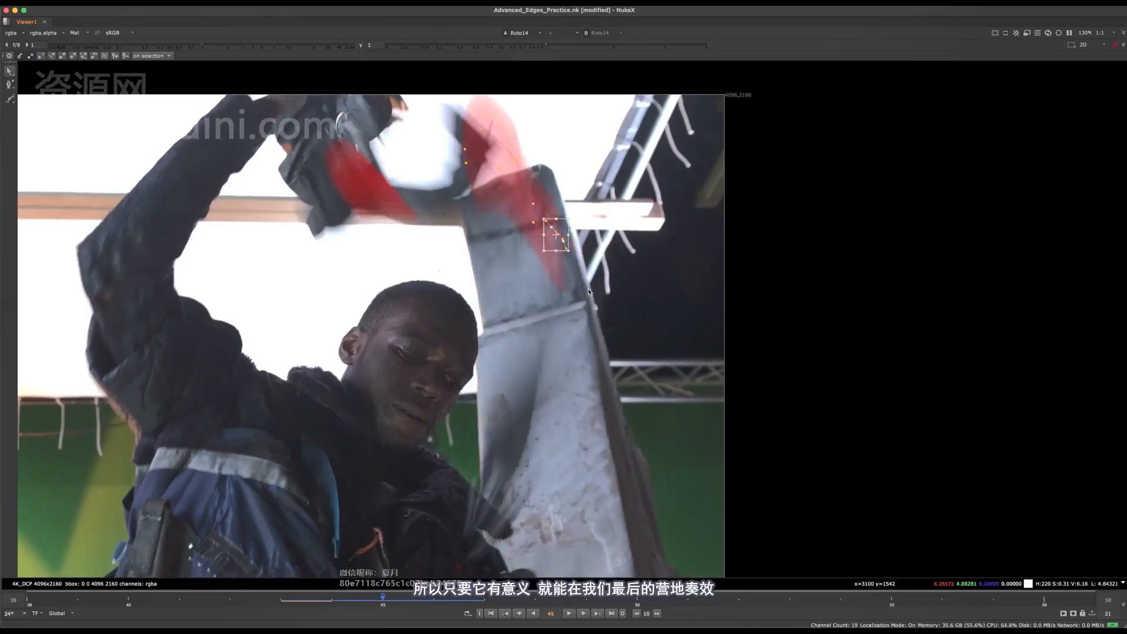
{"action": "key", "text": "Left"}
{"action": "key", "text": "Right"}
{"action": "middle_click_drag", "start_coordinate": [578, 313], "coordinate": [602, 309]}
Examine how the strap's motion-blurred matte covers the dark streak above the pillar at frame 45, comparing it with frame 46
{"action": "scroll", "coordinate": [588, 291], "scroll_direction": "down", "scroll_amount": 5}
{"action": "scroll", "coordinate": [576, 278], "scroll_direction": "up", "scroll_amount": 3}
{"action": "scroll", "coordinate": [611, 271], "scroll_direction": "up", "scroll_amount": 4}
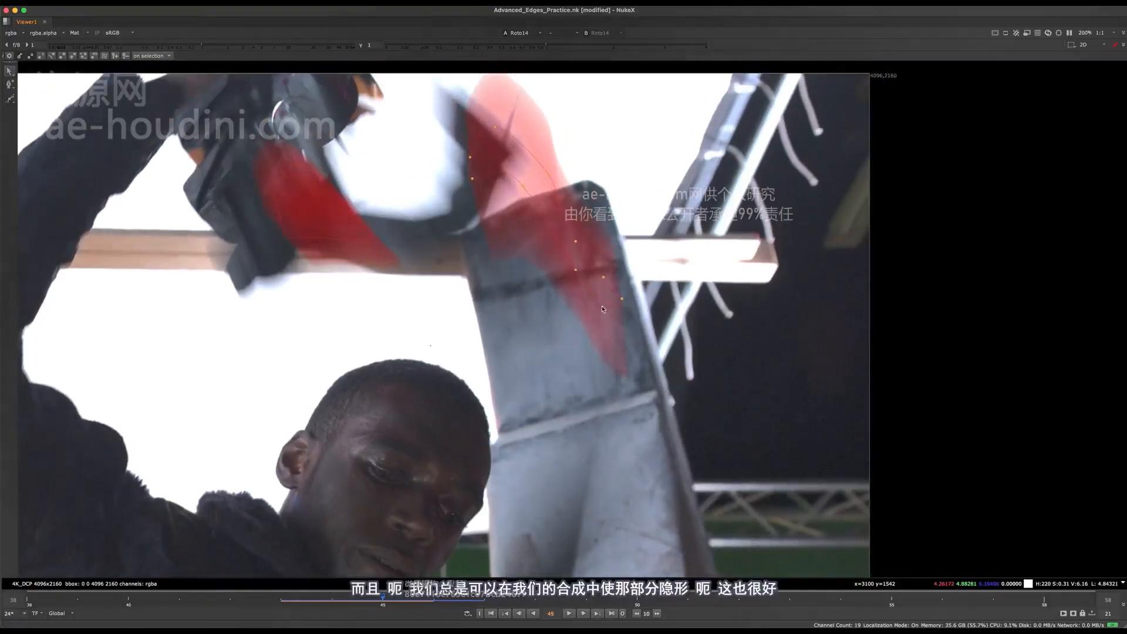
{"action": "scroll", "coordinate": [540, 179], "scroll_direction": "down", "scroll_amount": 2}
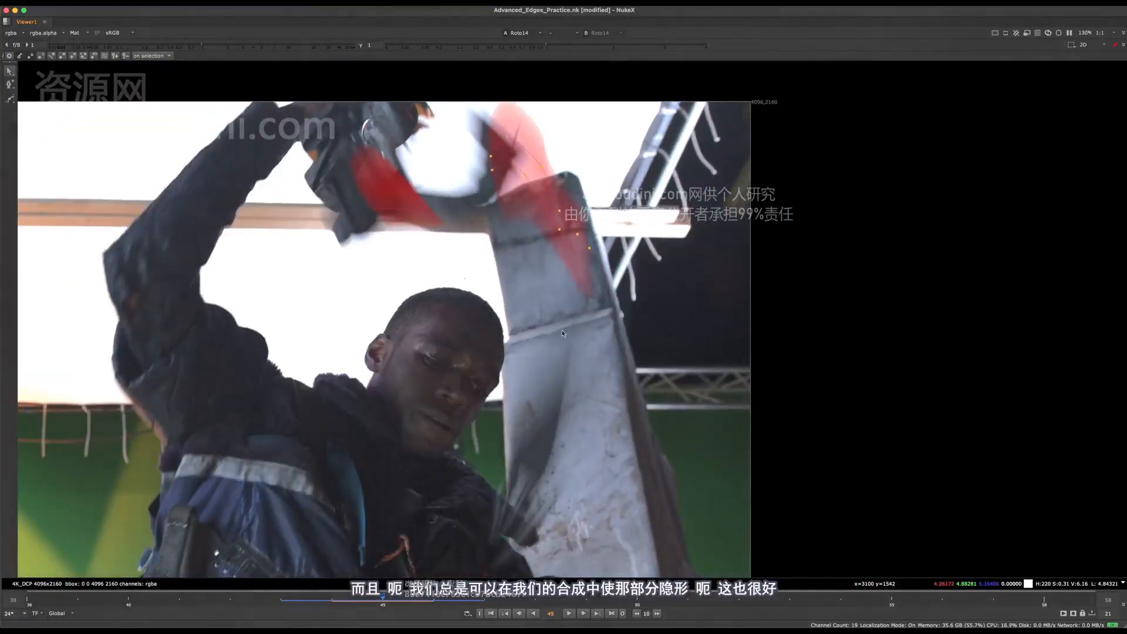
{"action": "scroll", "coordinate": [519, 168], "scroll_direction": "up", "scroll_amount": 3}
{"action": "key", "text": "Right"}
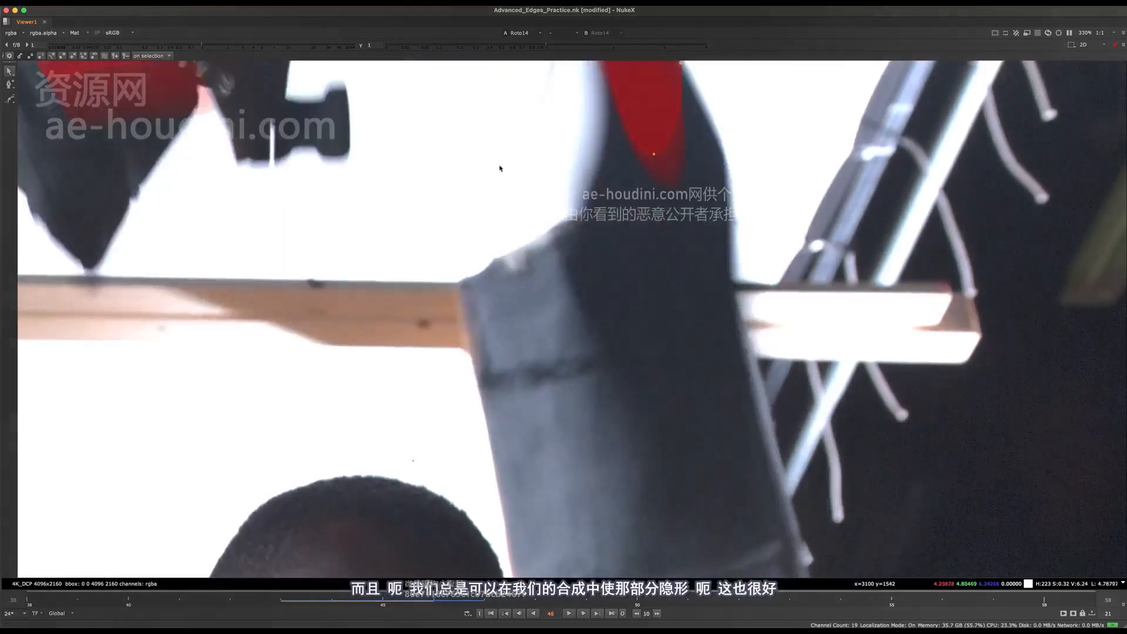
{"action": "scroll", "coordinate": [516, 200], "scroll_direction": "down", "scroll_amount": 5}
{"action": "key", "text": "Left"}
{"action": "scroll", "coordinate": [516, 200], "scroll_direction": "up", "scroll_amount": 4}
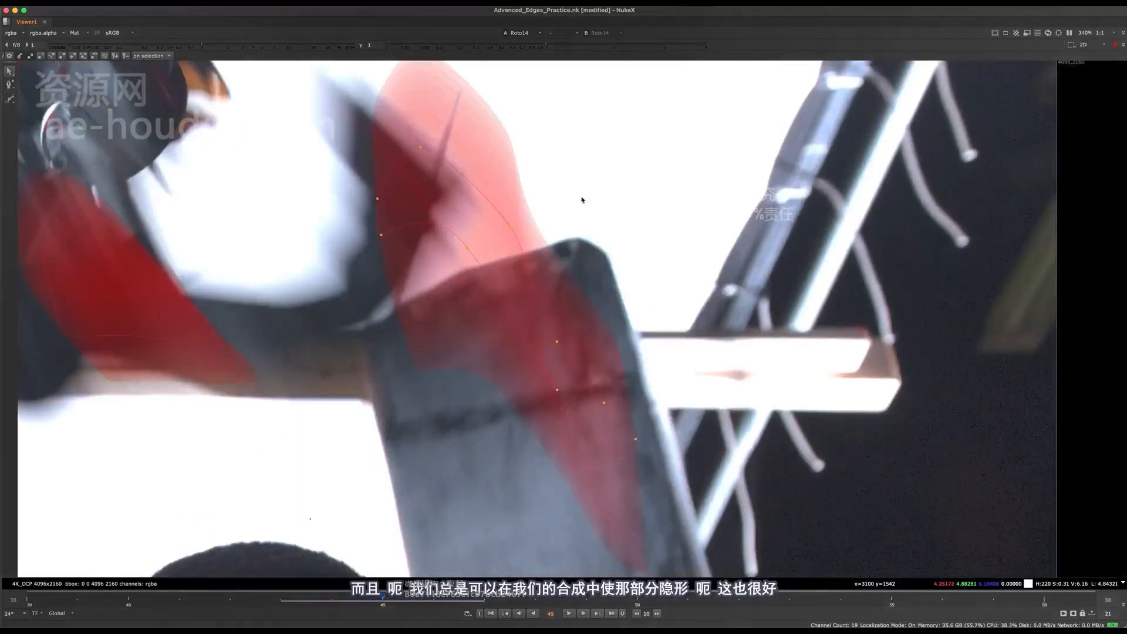
{"action": "scroll", "coordinate": [584, 240], "scroll_direction": "down", "scroll_amount": 3}
{"action": "scroll", "coordinate": [591, 204], "scroll_direction": "up", "scroll_amount": 2}
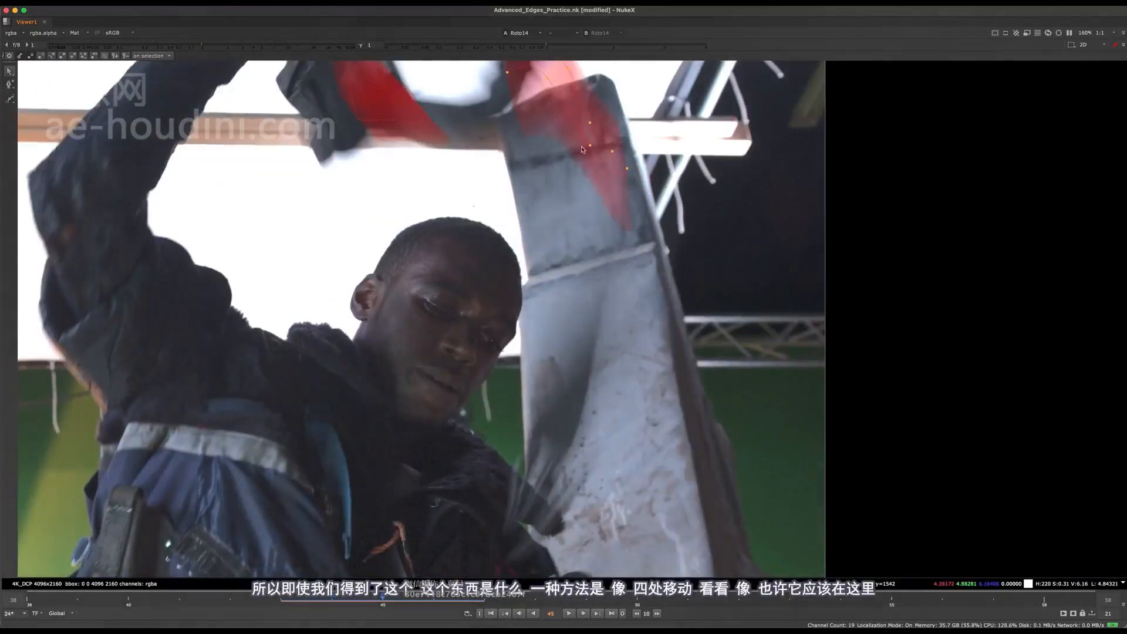
{"action": "scroll", "coordinate": [592, 204], "scroll_direction": "down", "scroll_amount": 2}
{"action": "scroll", "coordinate": [569, 190], "scroll_direction": "up", "scroll_amount": 3}
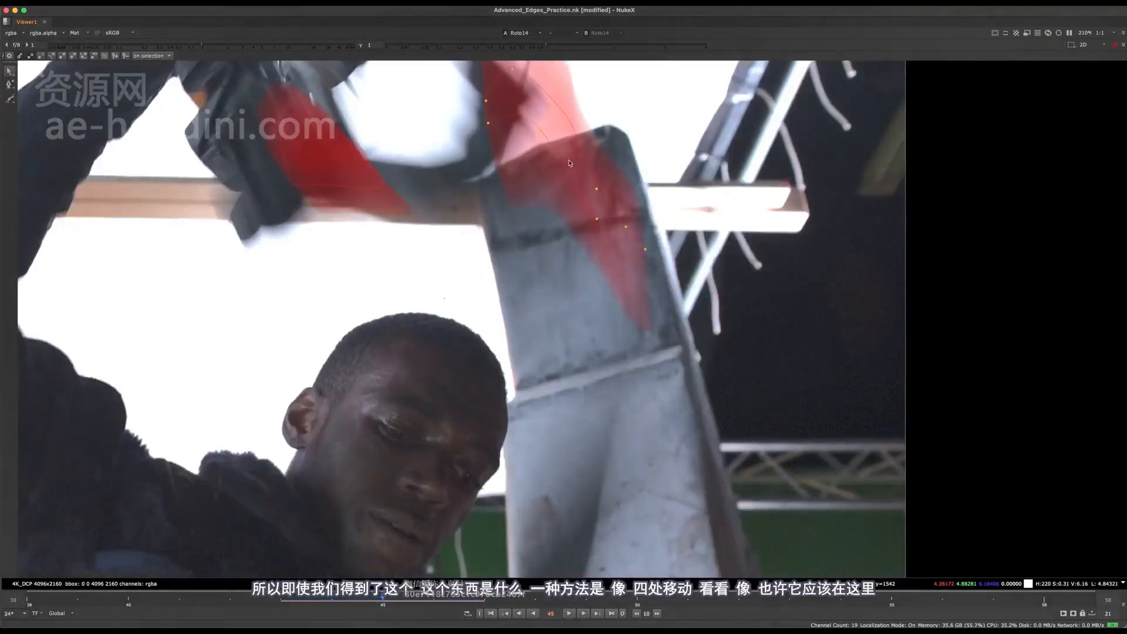
{"action": "scroll", "coordinate": [573, 137], "scroll_direction": "down", "scroll_amount": 3}
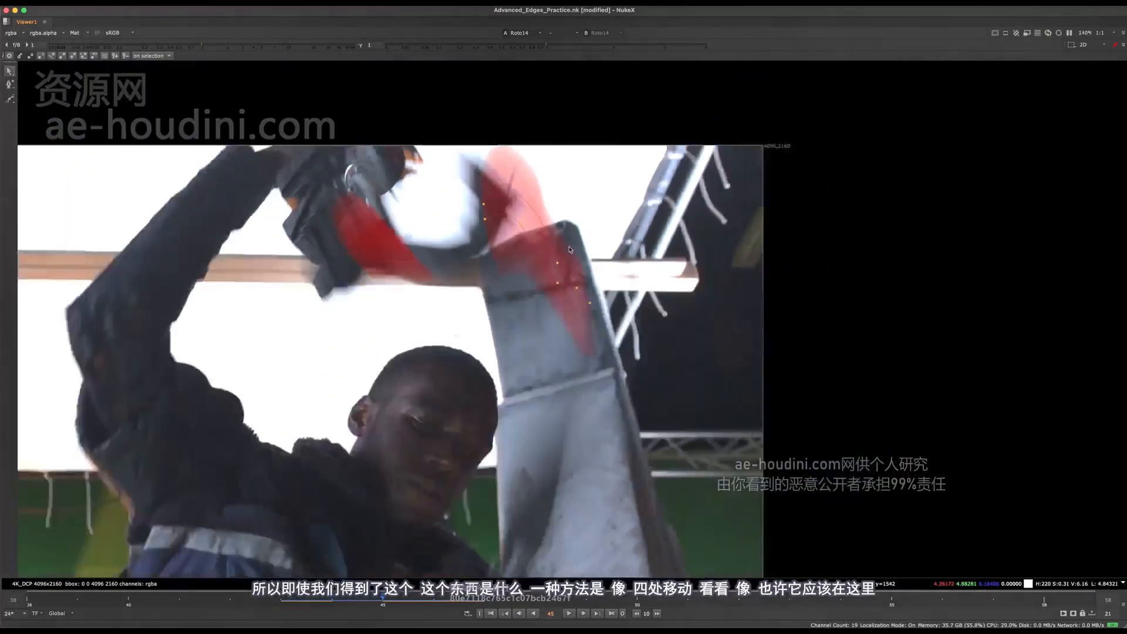
Move the whole strap shape down over the top of the pillar at frame 45, fine-tuning its position after checking frame 46
{"action": "scroll", "coordinate": [553, 229], "scroll_direction": "up", "scroll_amount": 3}
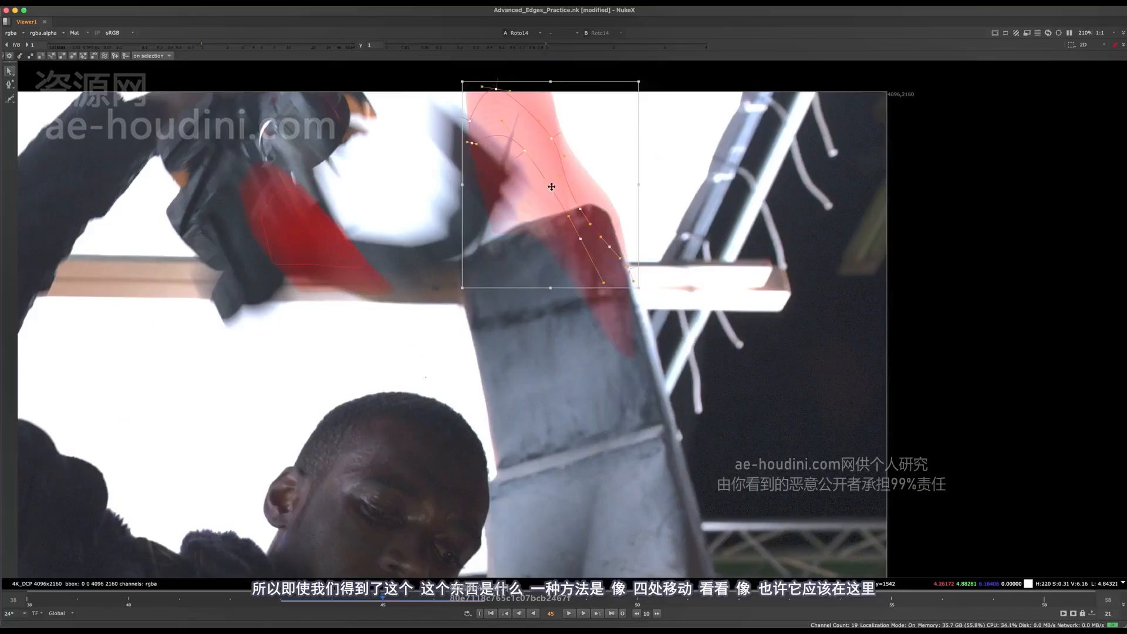
{"action": "left_click_drag", "start_coordinate": [540, 124], "coordinate": [539, 231]}
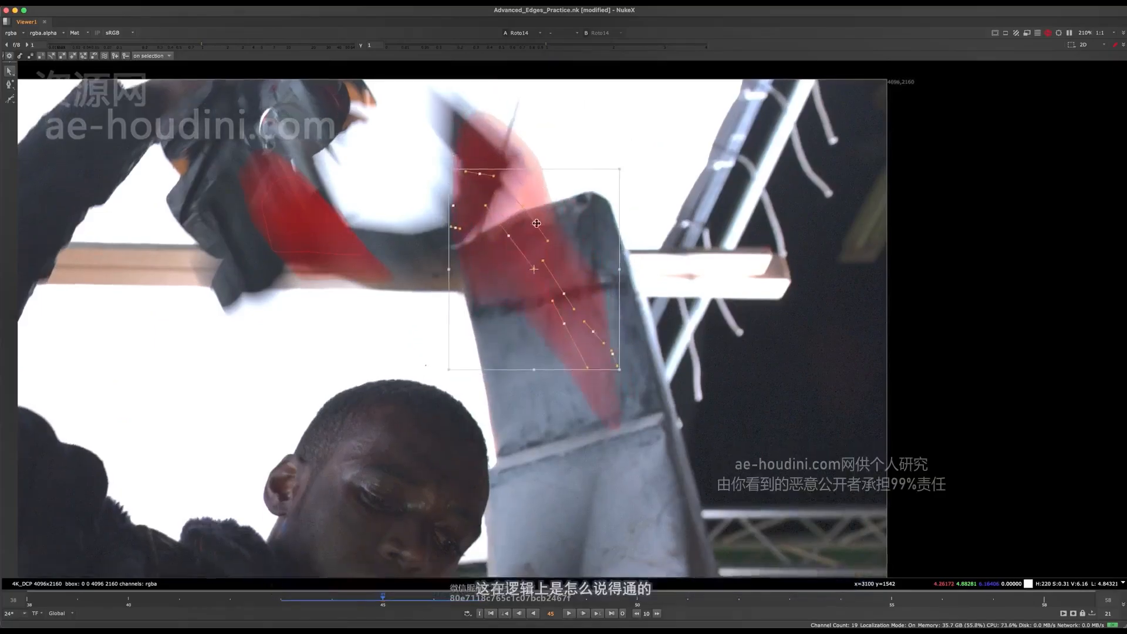
{"action": "scroll", "coordinate": [536, 223], "scroll_direction": "down", "scroll_amount": 2}
{"action": "key", "text": "o"}
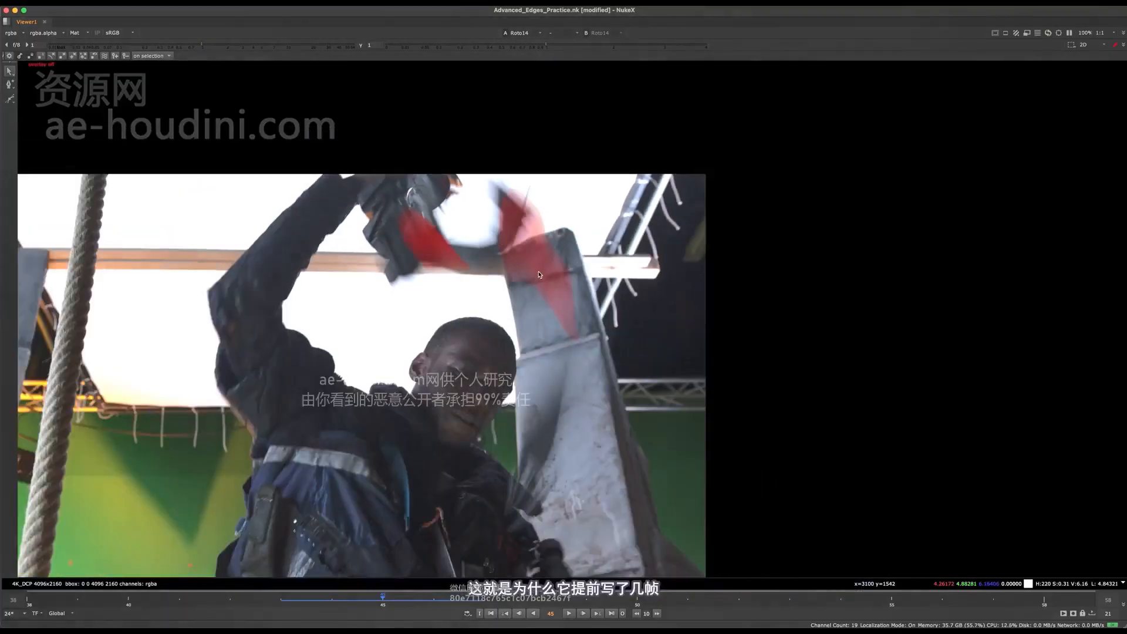
{"action": "scroll", "coordinate": [554, 275], "scroll_direction": "down", "scroll_amount": 3}
{"action": "scroll", "coordinate": [554, 276], "scroll_direction": "up", "scroll_amount": 4}
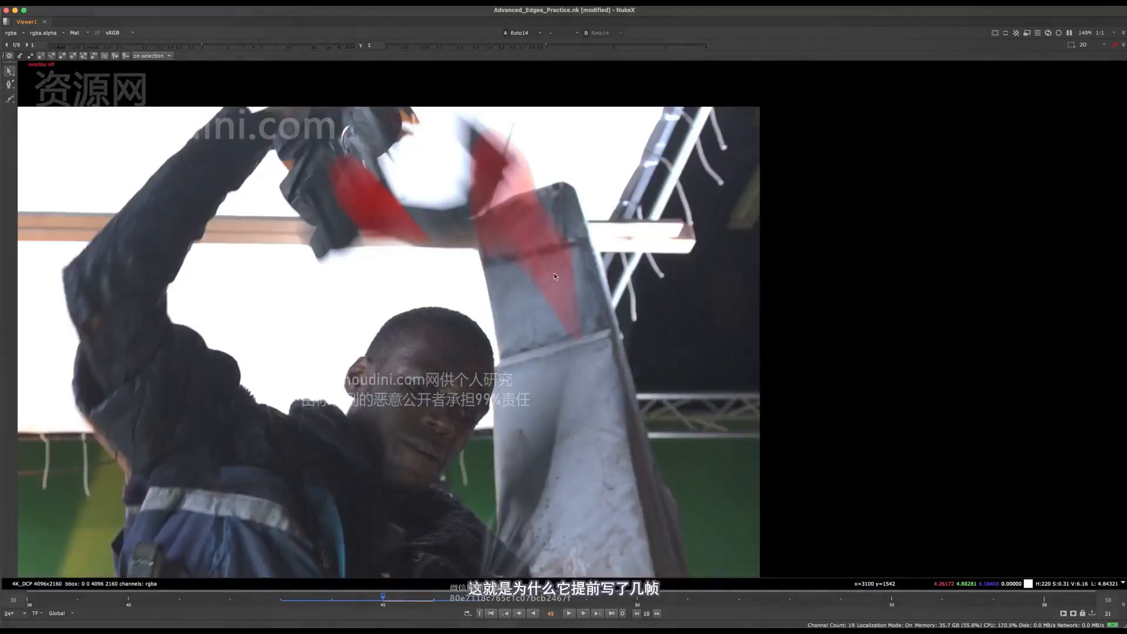
{"action": "left_click", "coordinate": [442, 600]}
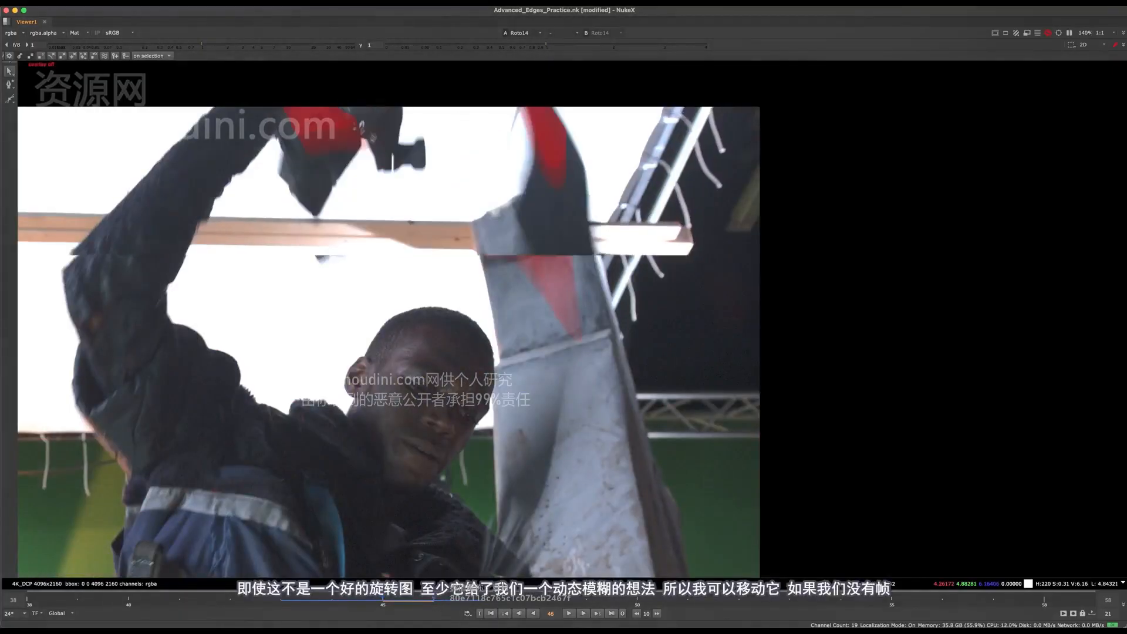
{"action": "key", "text": "Left"}
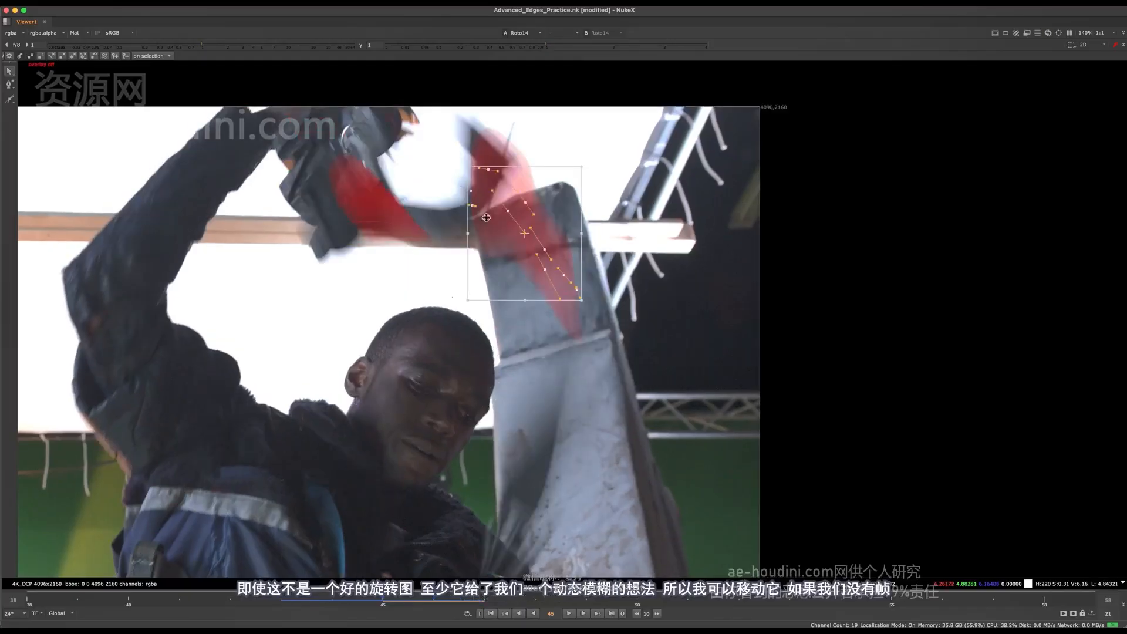
{"action": "left_click_drag", "start_coordinate": [508, 197], "coordinate": [511, 202]}
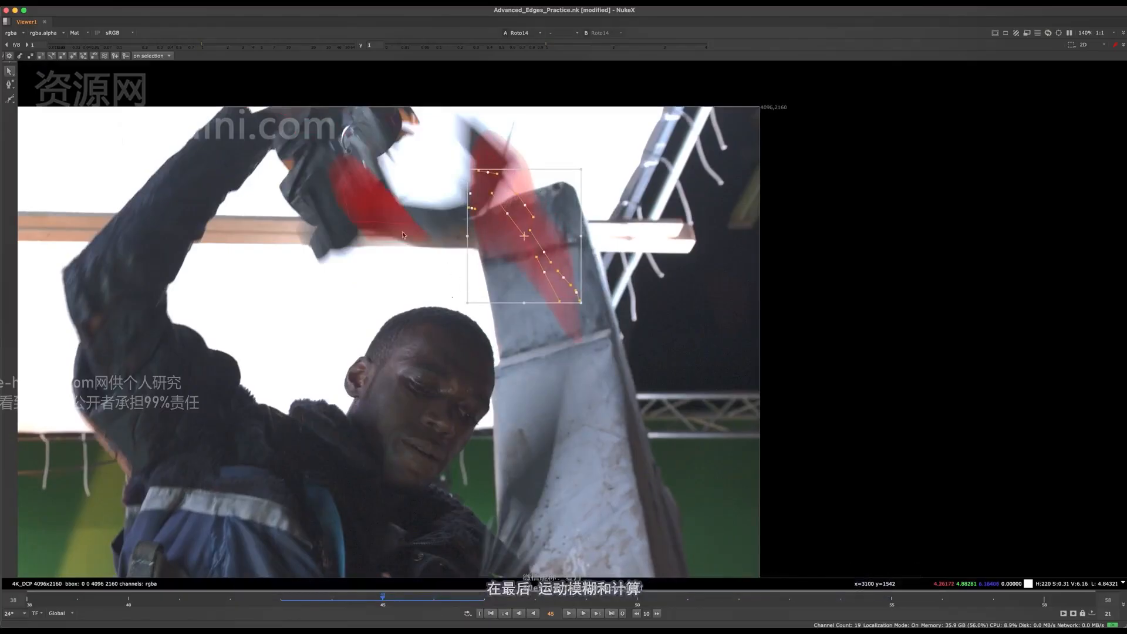
Inspect the smaller shape's blurred matte edges near the gloved hand and wooden beam, comparing frames 44 and 45
{"action": "scroll", "coordinate": [428, 239], "scroll_direction": "up", "scroll_amount": 6}
{"action": "scroll", "coordinate": [428, 238], "scroll_direction": "down", "scroll_amount": 5}
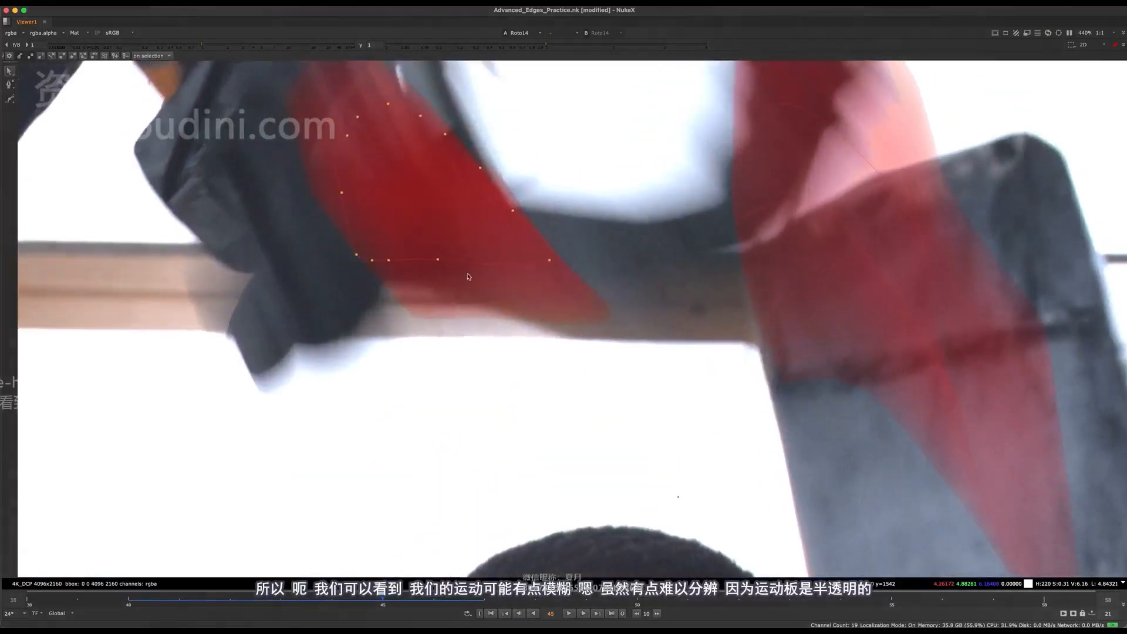
{"action": "key", "text": "Left"}
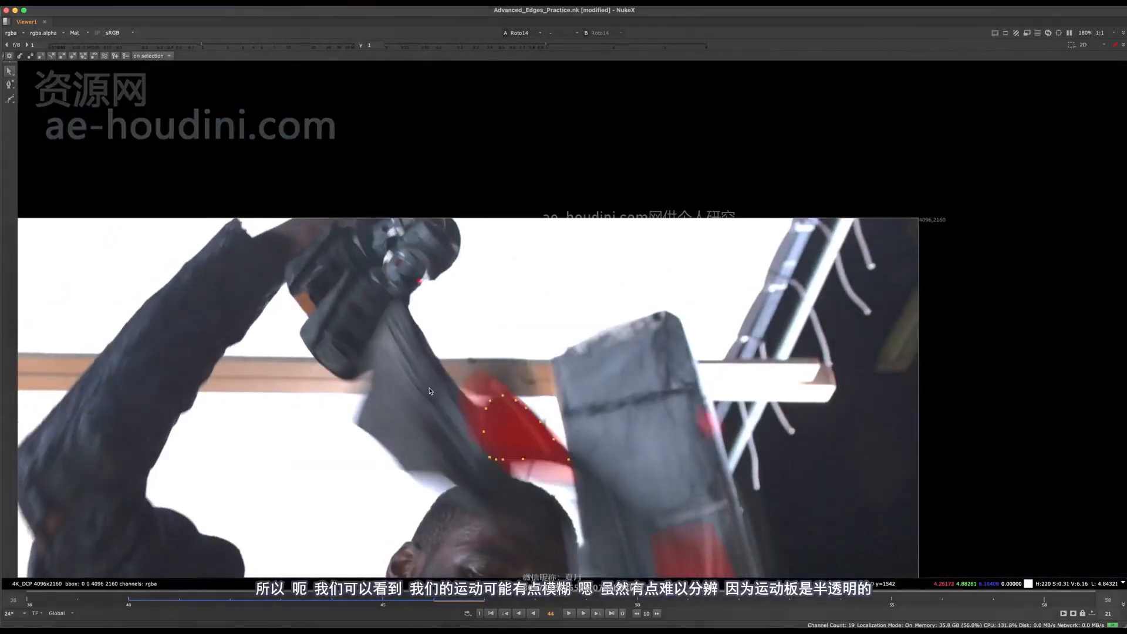
{"action": "middle_click_drag", "start_coordinate": [498, 336], "coordinate": [501, 187]}
{"action": "scroll", "coordinate": [501, 186], "scroll_direction": "up", "scroll_amount": 2}
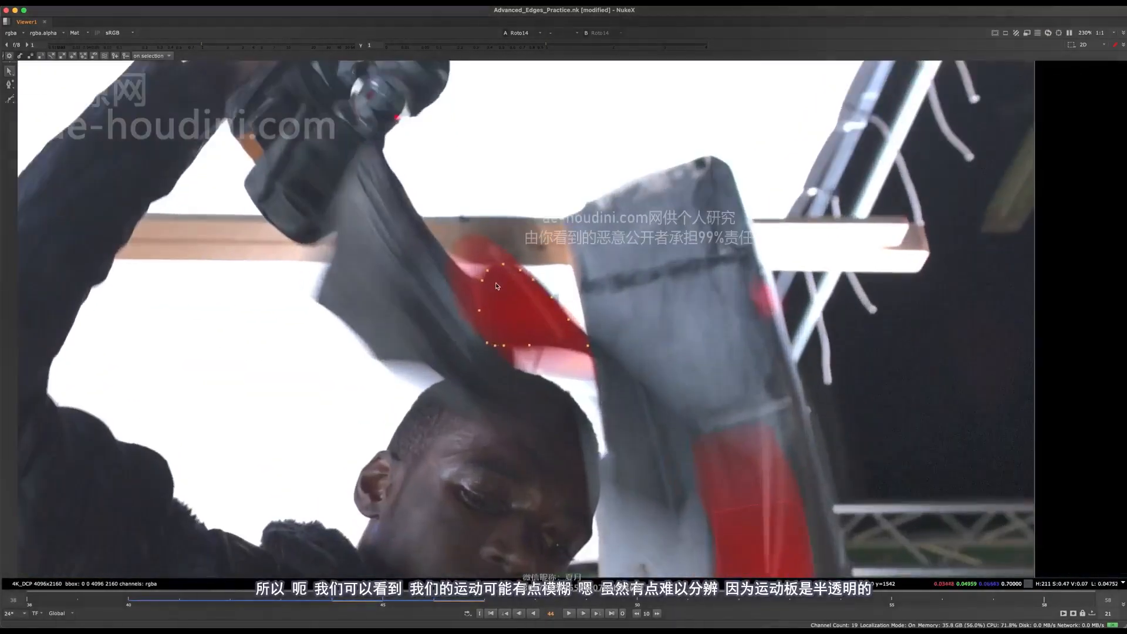
{"action": "scroll", "coordinate": [471, 234], "scroll_direction": "up", "scroll_amount": 3}
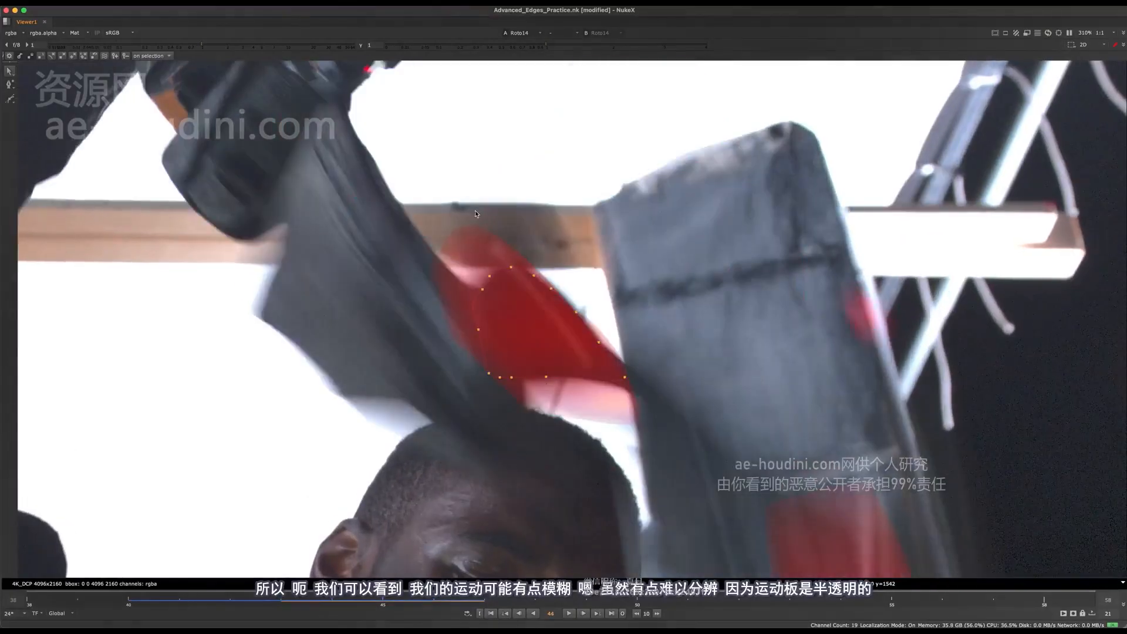
{"action": "scroll", "coordinate": [477, 251], "scroll_direction": "down", "scroll_amount": 7}
{"action": "scroll", "coordinate": [534, 291], "scroll_direction": "up", "scroll_amount": 2}
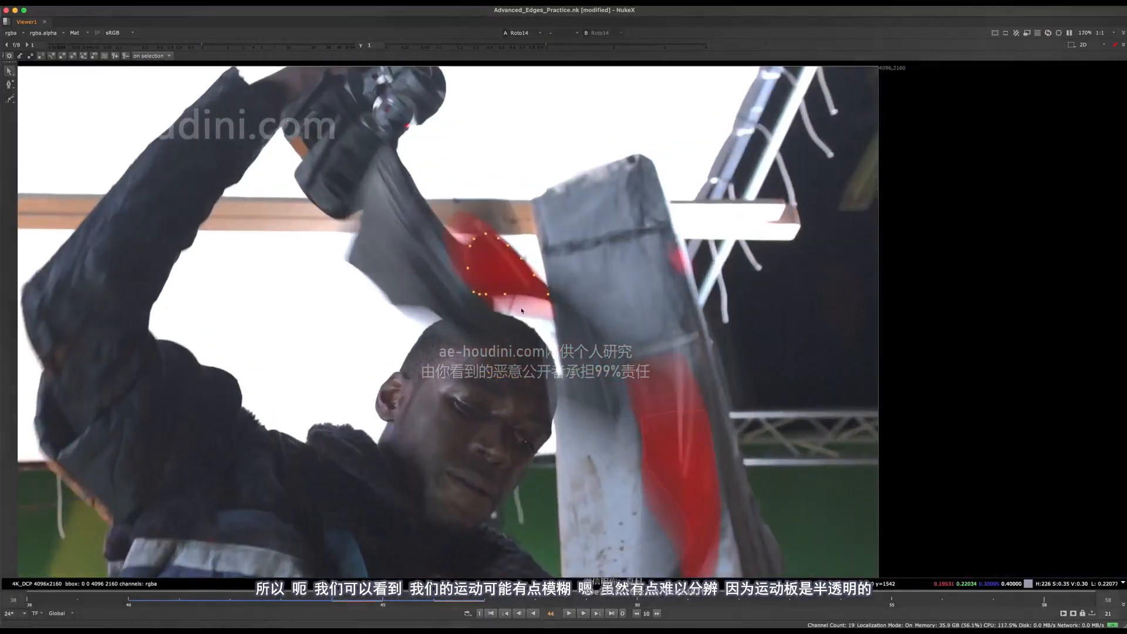
{"action": "key", "text": "Right"}
{"action": "key", "text": "Left"}
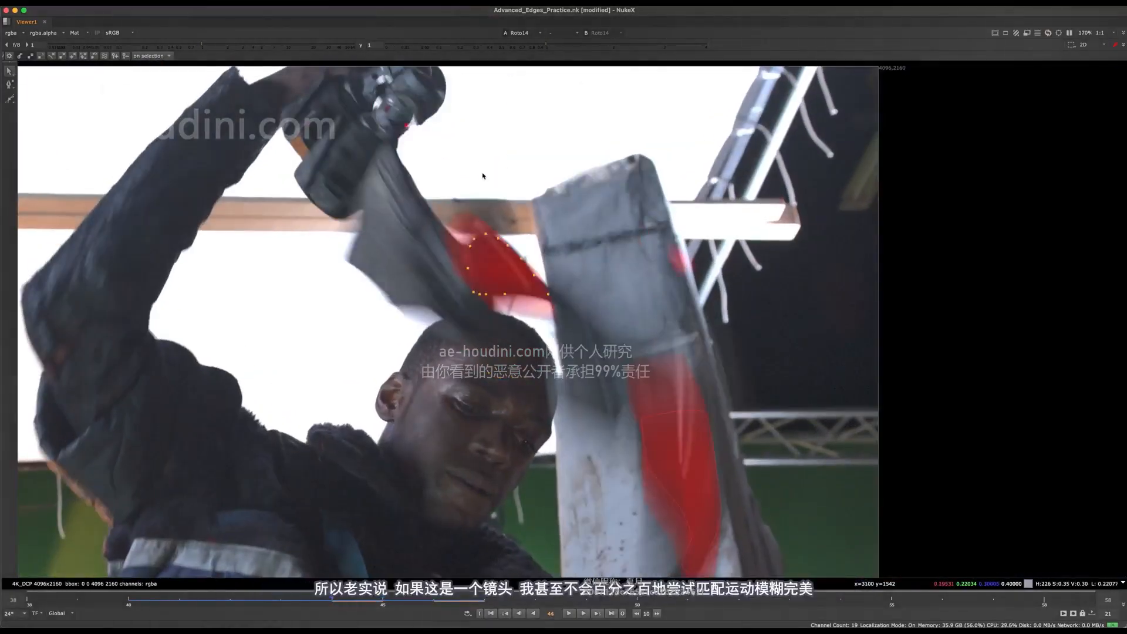
{"action": "key", "text": "Right"}
{"action": "key", "text": "Left"}
{"action": "scroll", "coordinate": [486, 244], "scroll_direction": "up", "scroll_amount": 9}
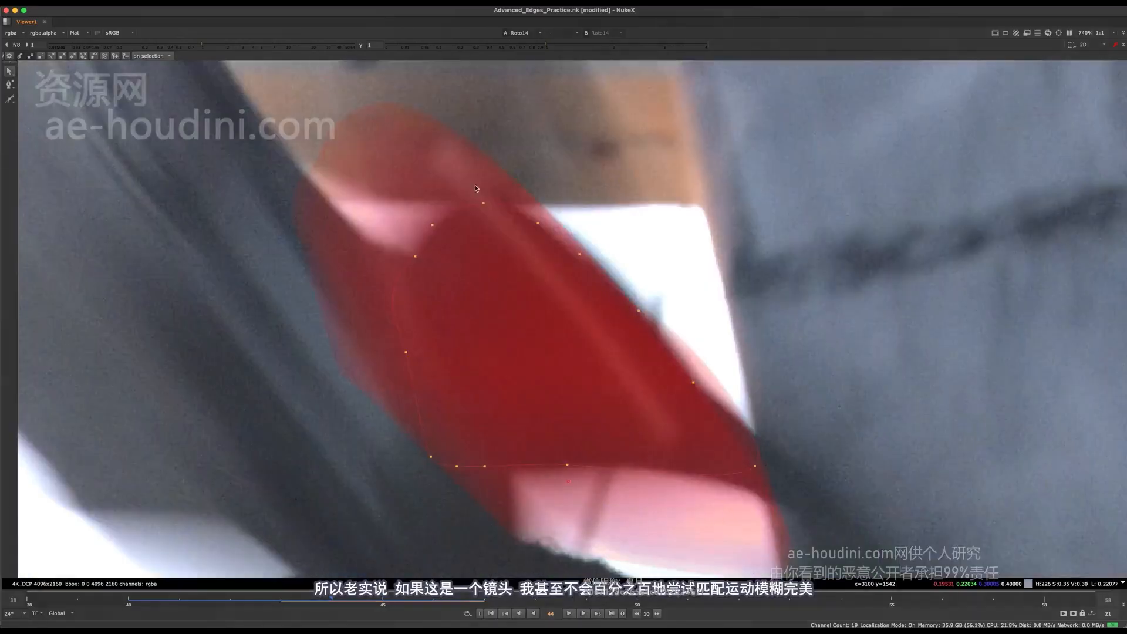
{"action": "scroll", "coordinate": [484, 238], "scroll_direction": "down", "scroll_amount": 8}
{"action": "scroll", "coordinate": [458, 205], "scroll_direction": "up", "scroll_amount": 3}
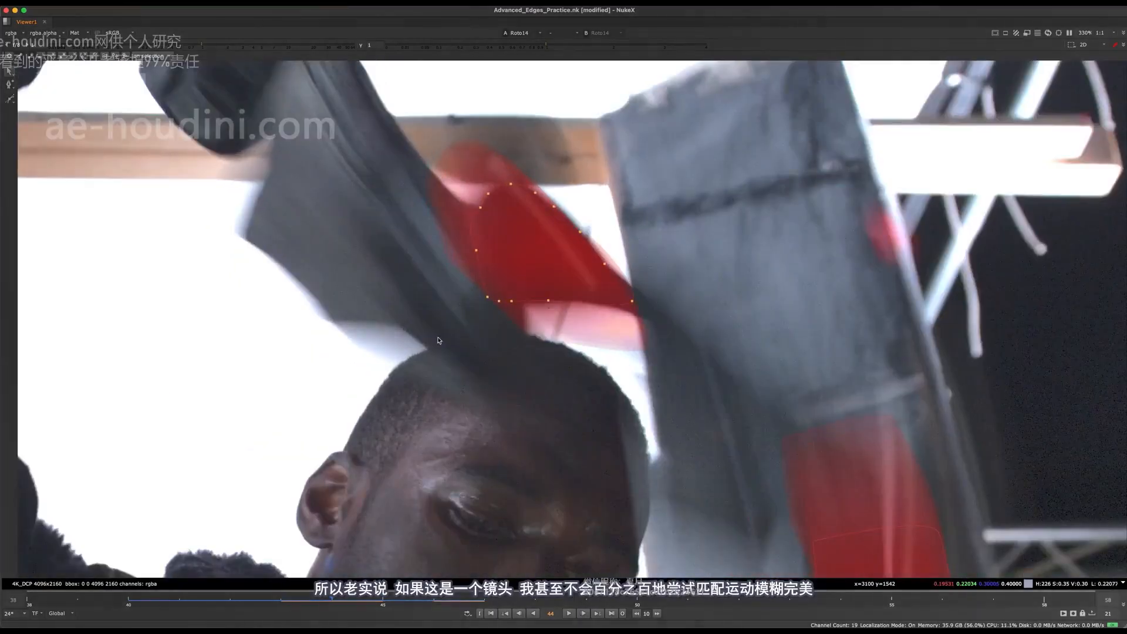
Review both motion-blurred mattes against the tool and strap across frames 44 to 46
{"action": "middle_click_drag", "start_coordinate": [406, 311], "coordinate": [527, 305]}
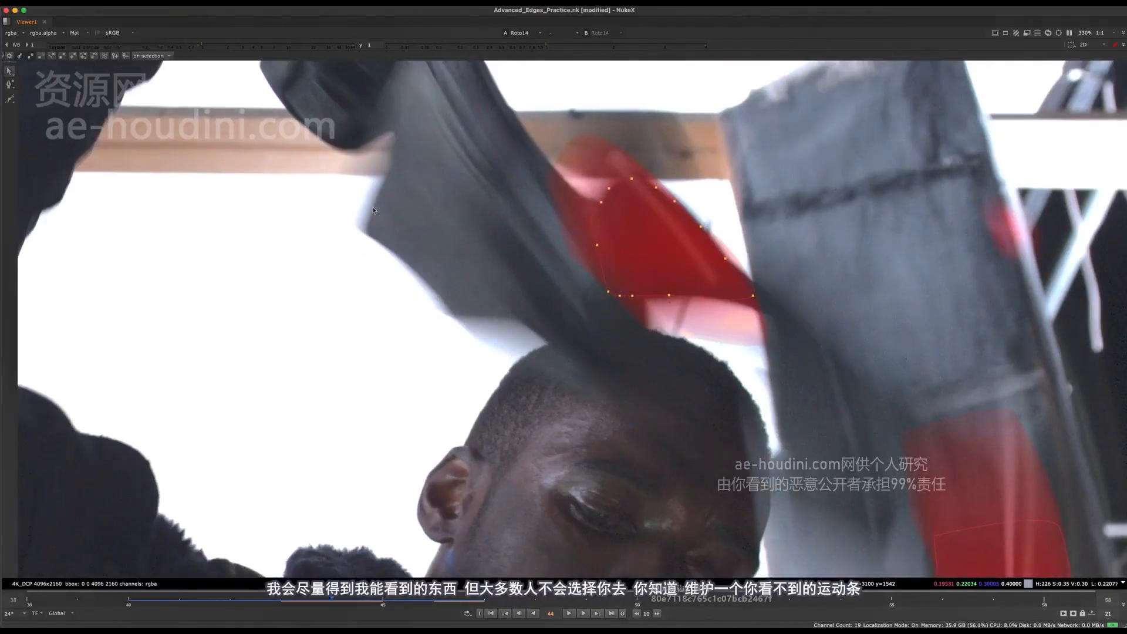
{"action": "scroll", "coordinate": [411, 246], "scroll_direction": "down", "scroll_amount": 5}
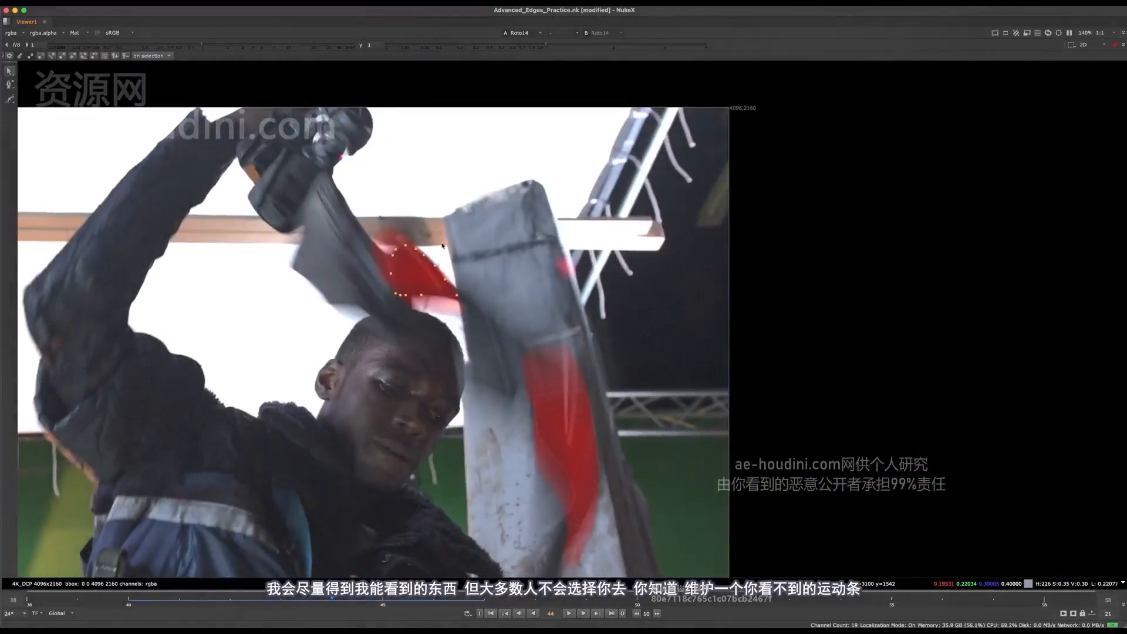
{"action": "middle_click_drag", "start_coordinate": [443, 262], "coordinate": [540, 221]}
{"action": "key", "text": "Right"}
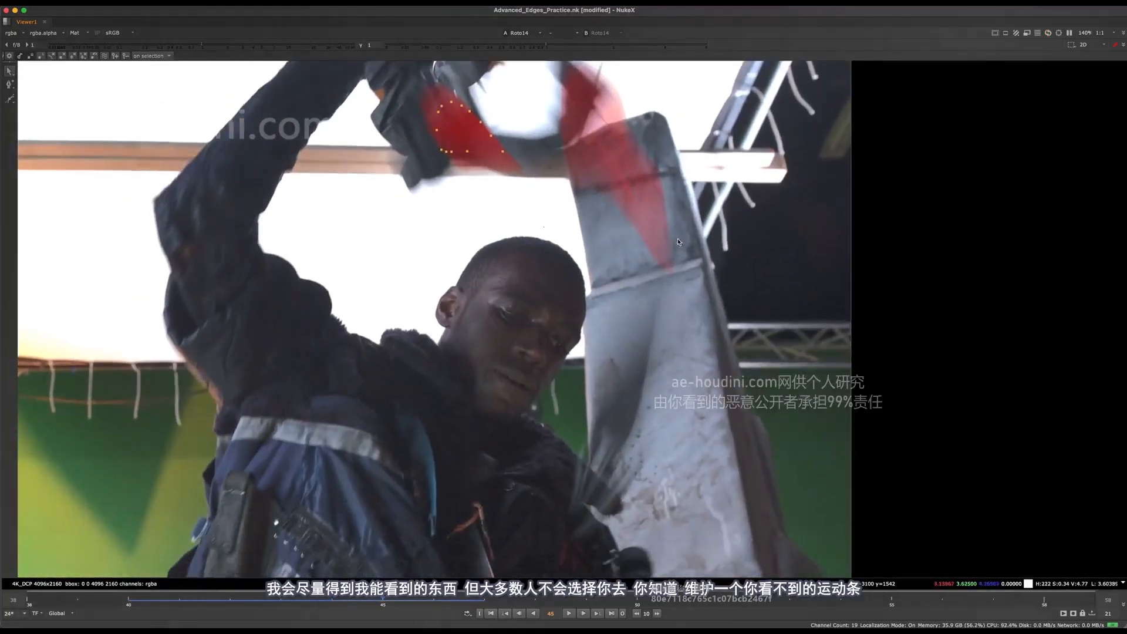
{"action": "scroll", "coordinate": [678, 242], "scroll_direction": "up", "scroll_amount": 3}
{"action": "scroll", "coordinate": [466, 355], "scroll_direction": "down", "scroll_amount": 6}
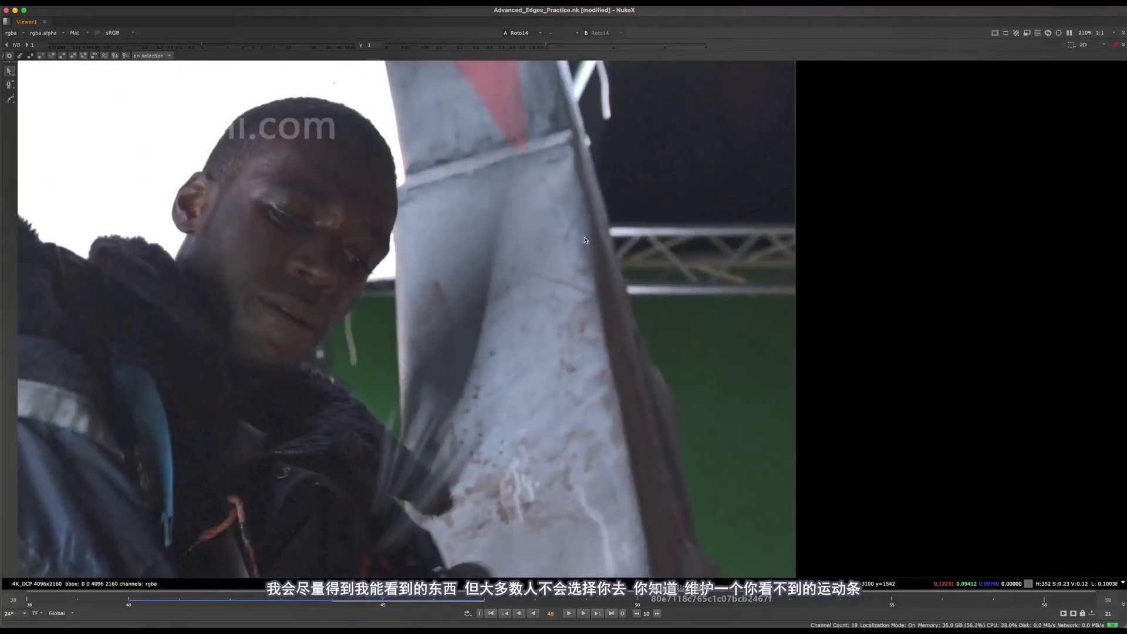
{"action": "scroll", "coordinate": [476, 341], "scroll_direction": "up", "scroll_amount": 5}
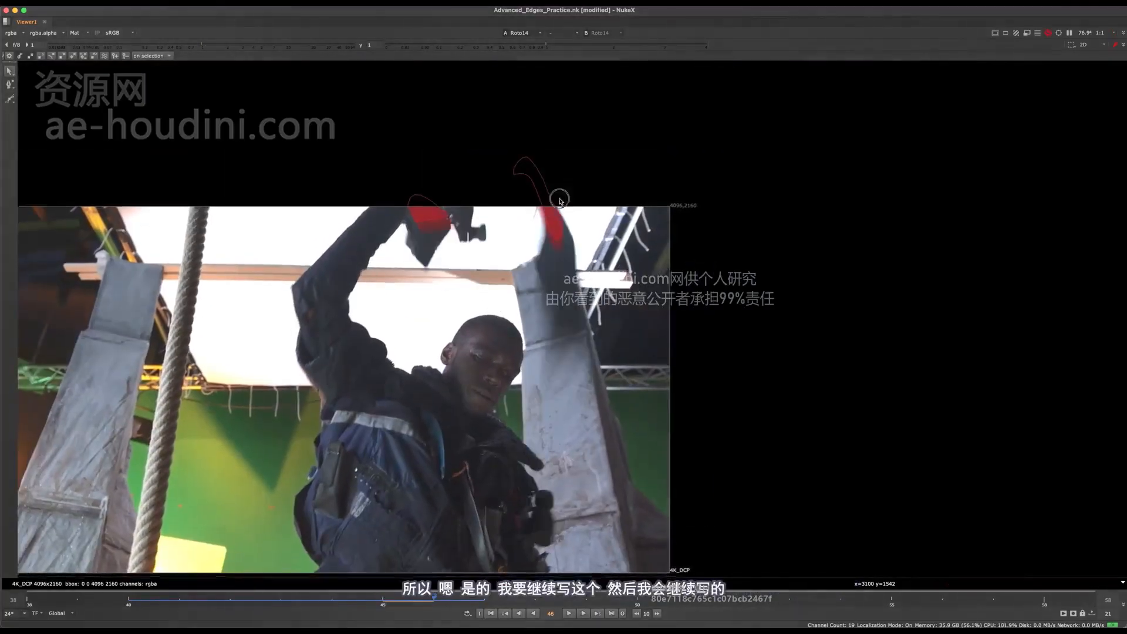
{"action": "key", "text": "Left"}
{"action": "scroll", "coordinate": [516, 158], "scroll_direction": "down", "scroll_amount": 3}
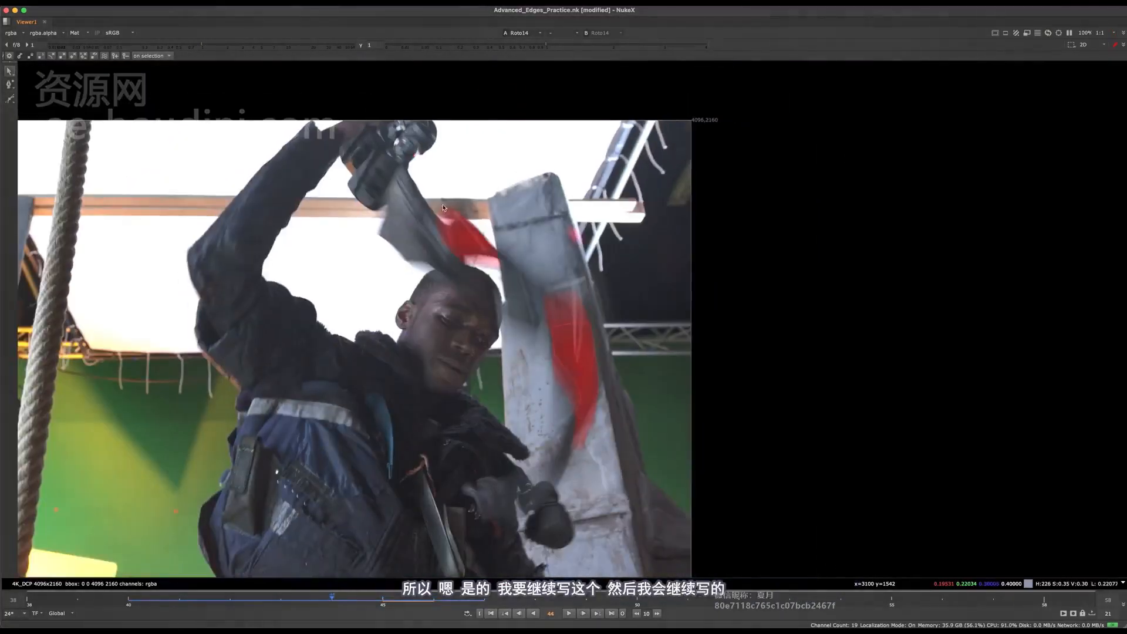